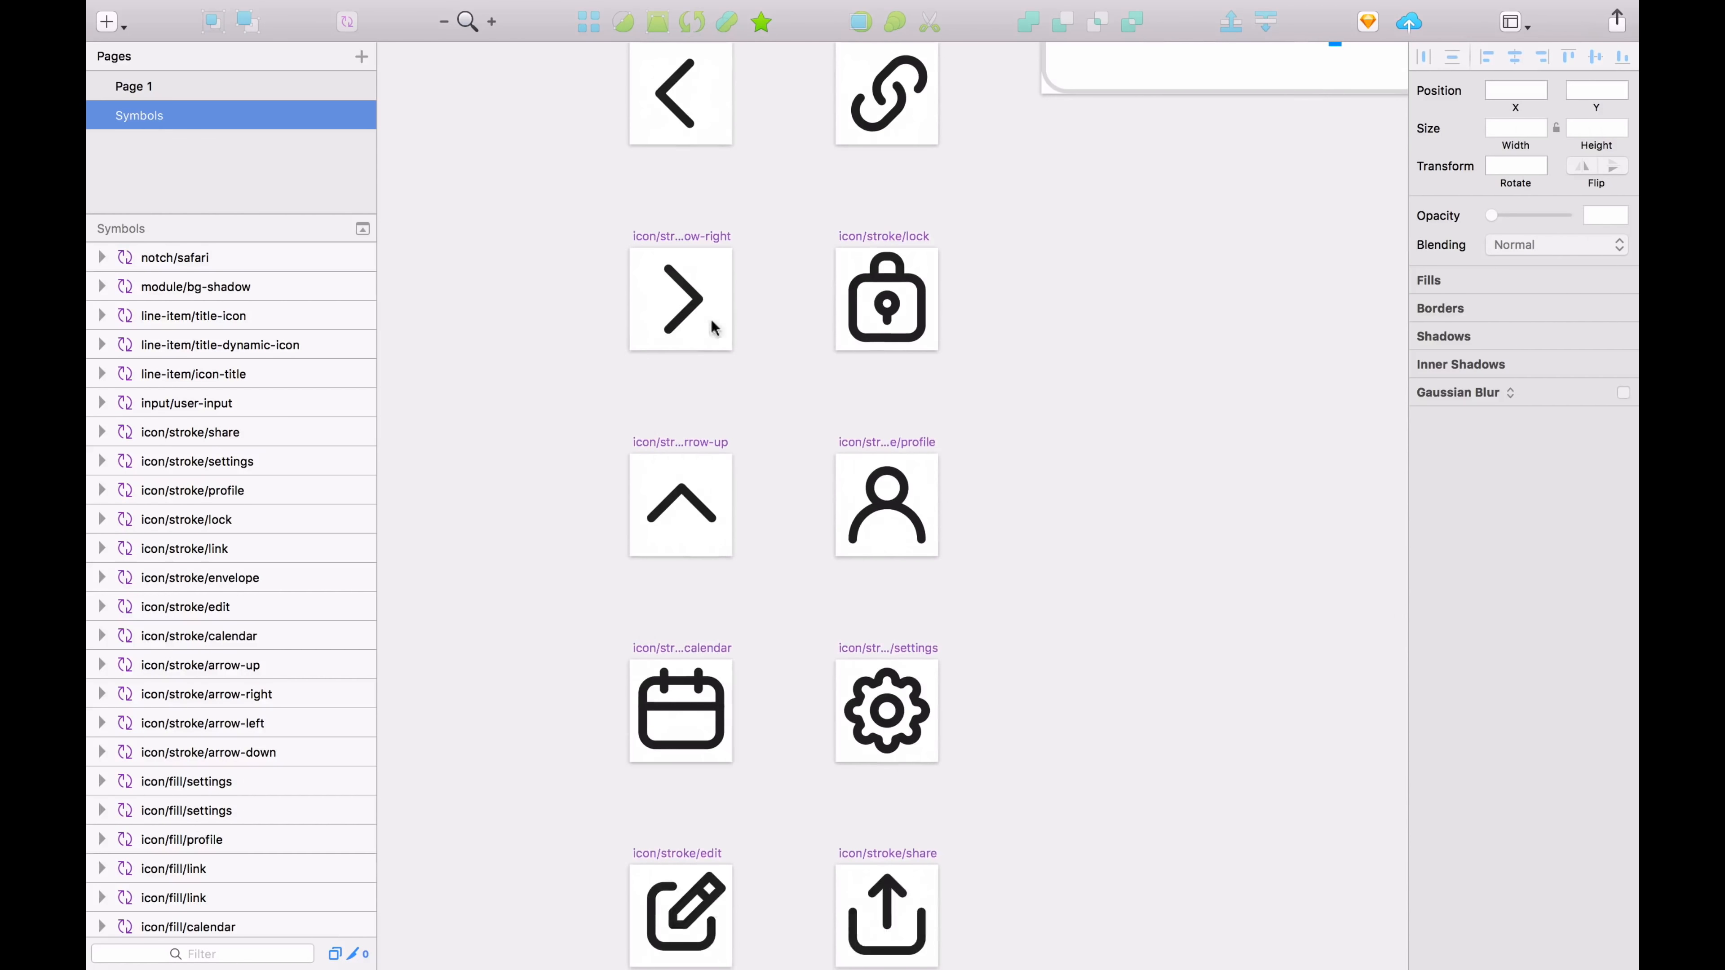
click(880, 237)
scroll(752, 210, up, 10)
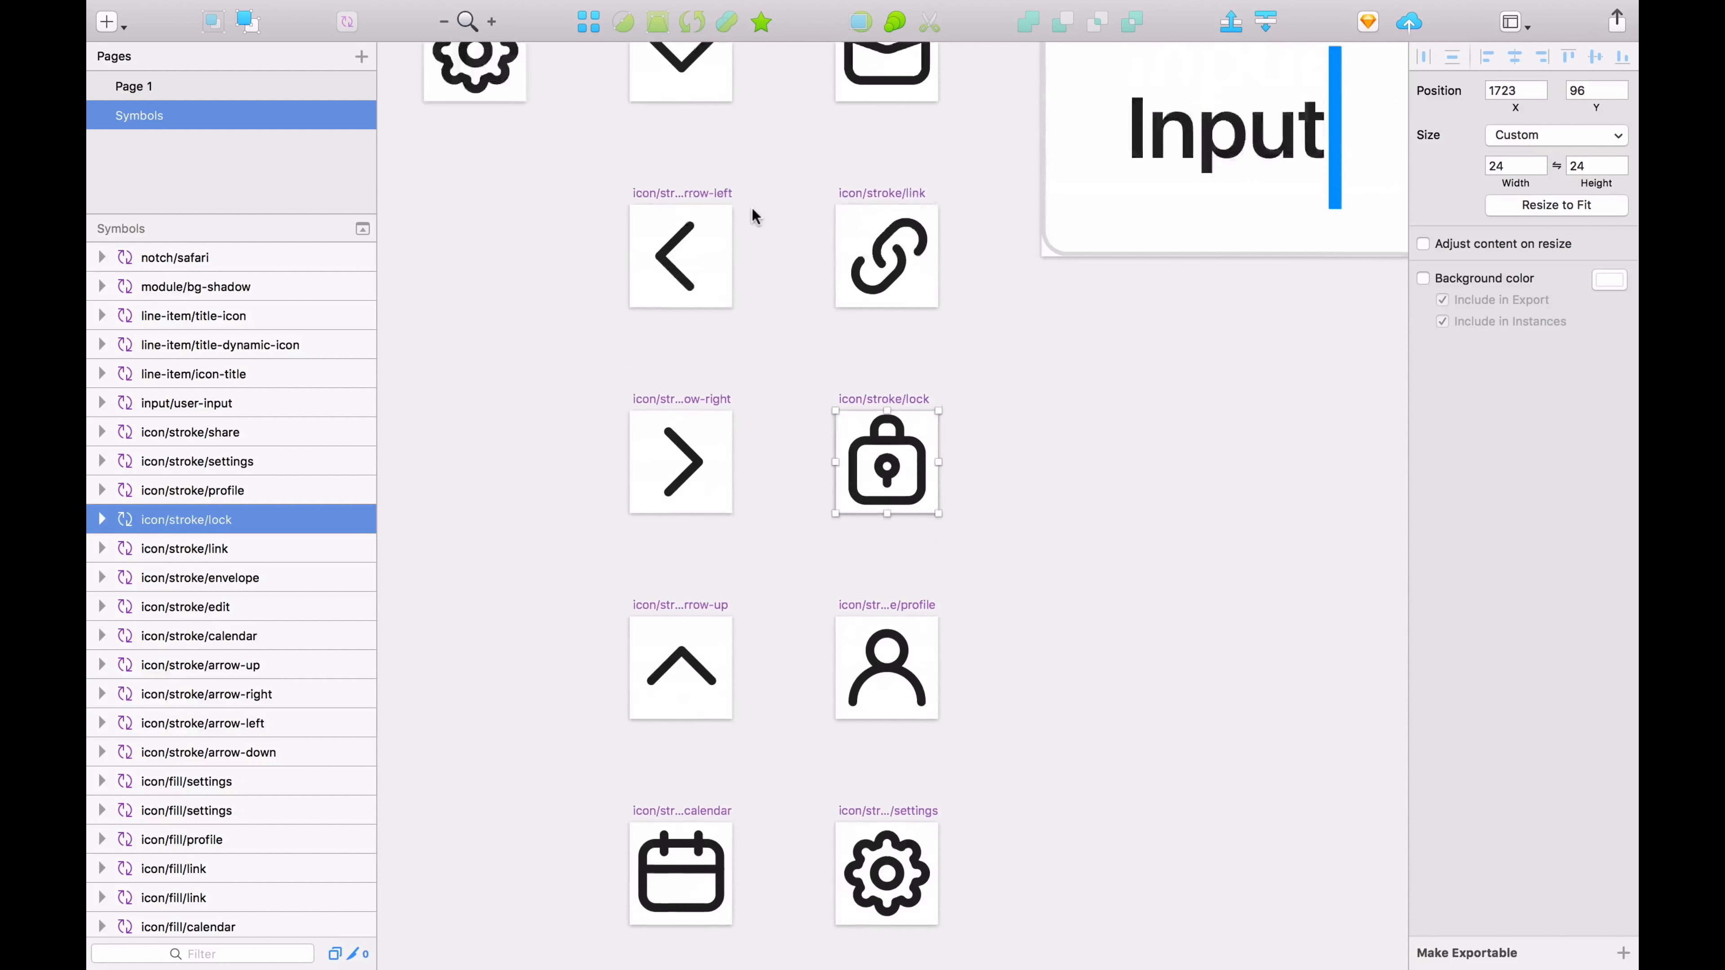
scroll(752, 210, down, 3)
key(space)
drag(752, 209, 752, 20)
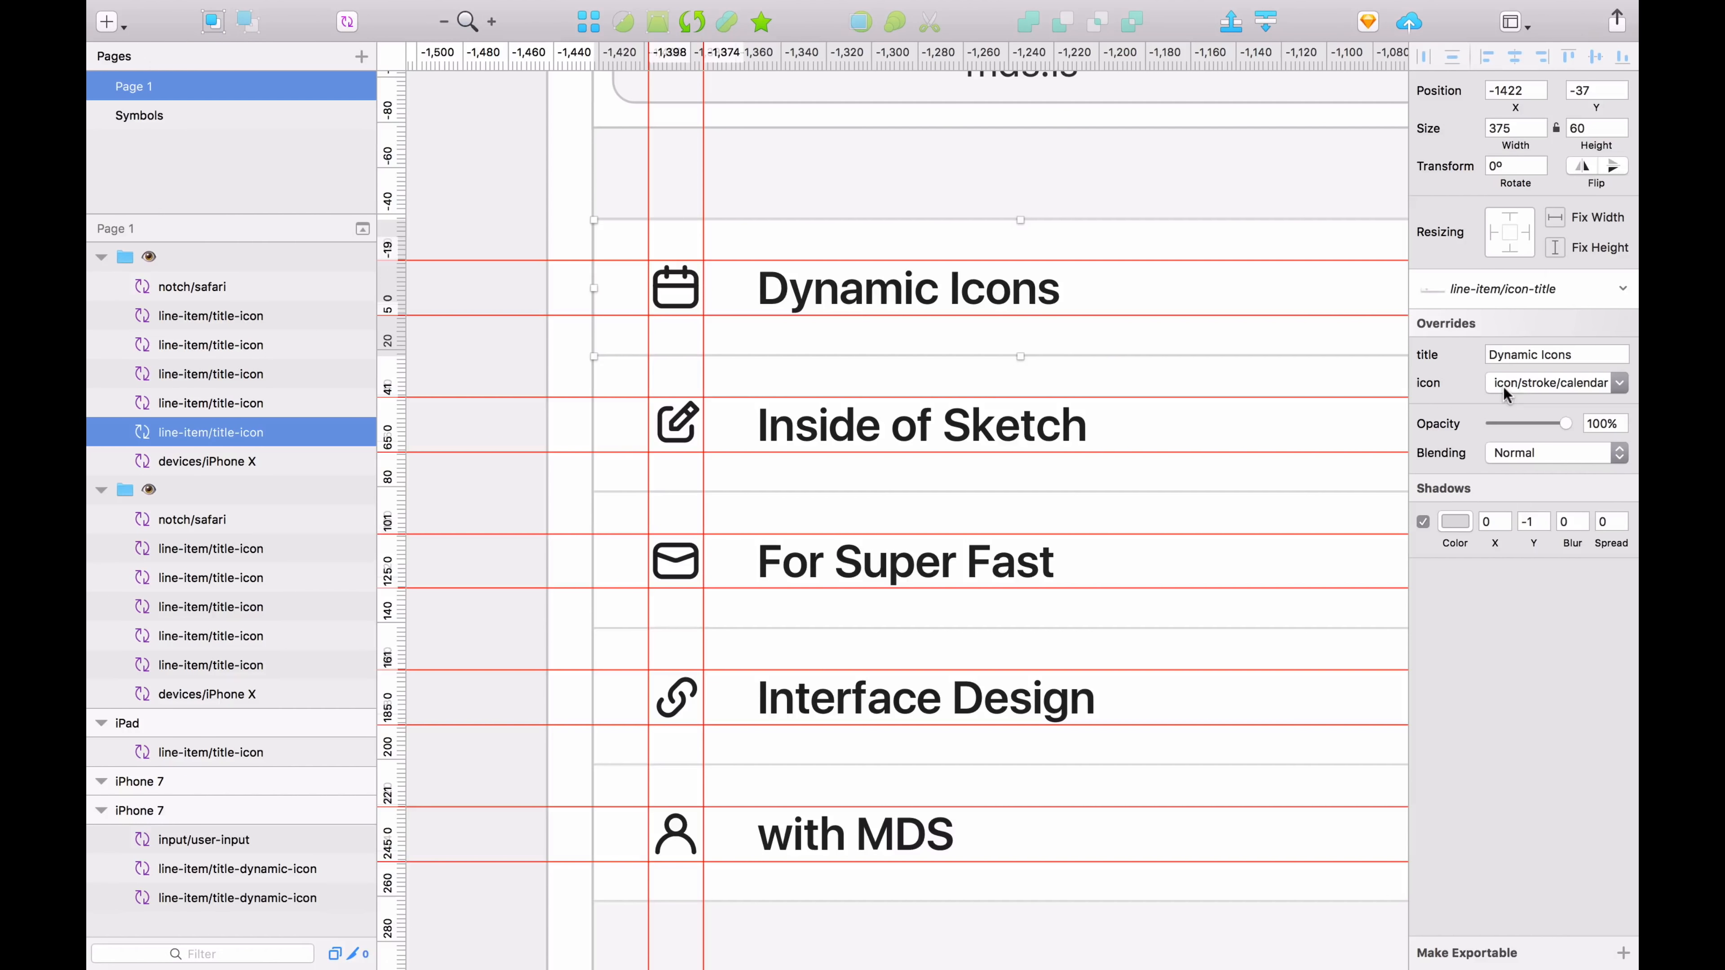
Step: Browse the icon override options of the Dynamic Icons line item, including the fill and stroke groups
click(1527, 381)
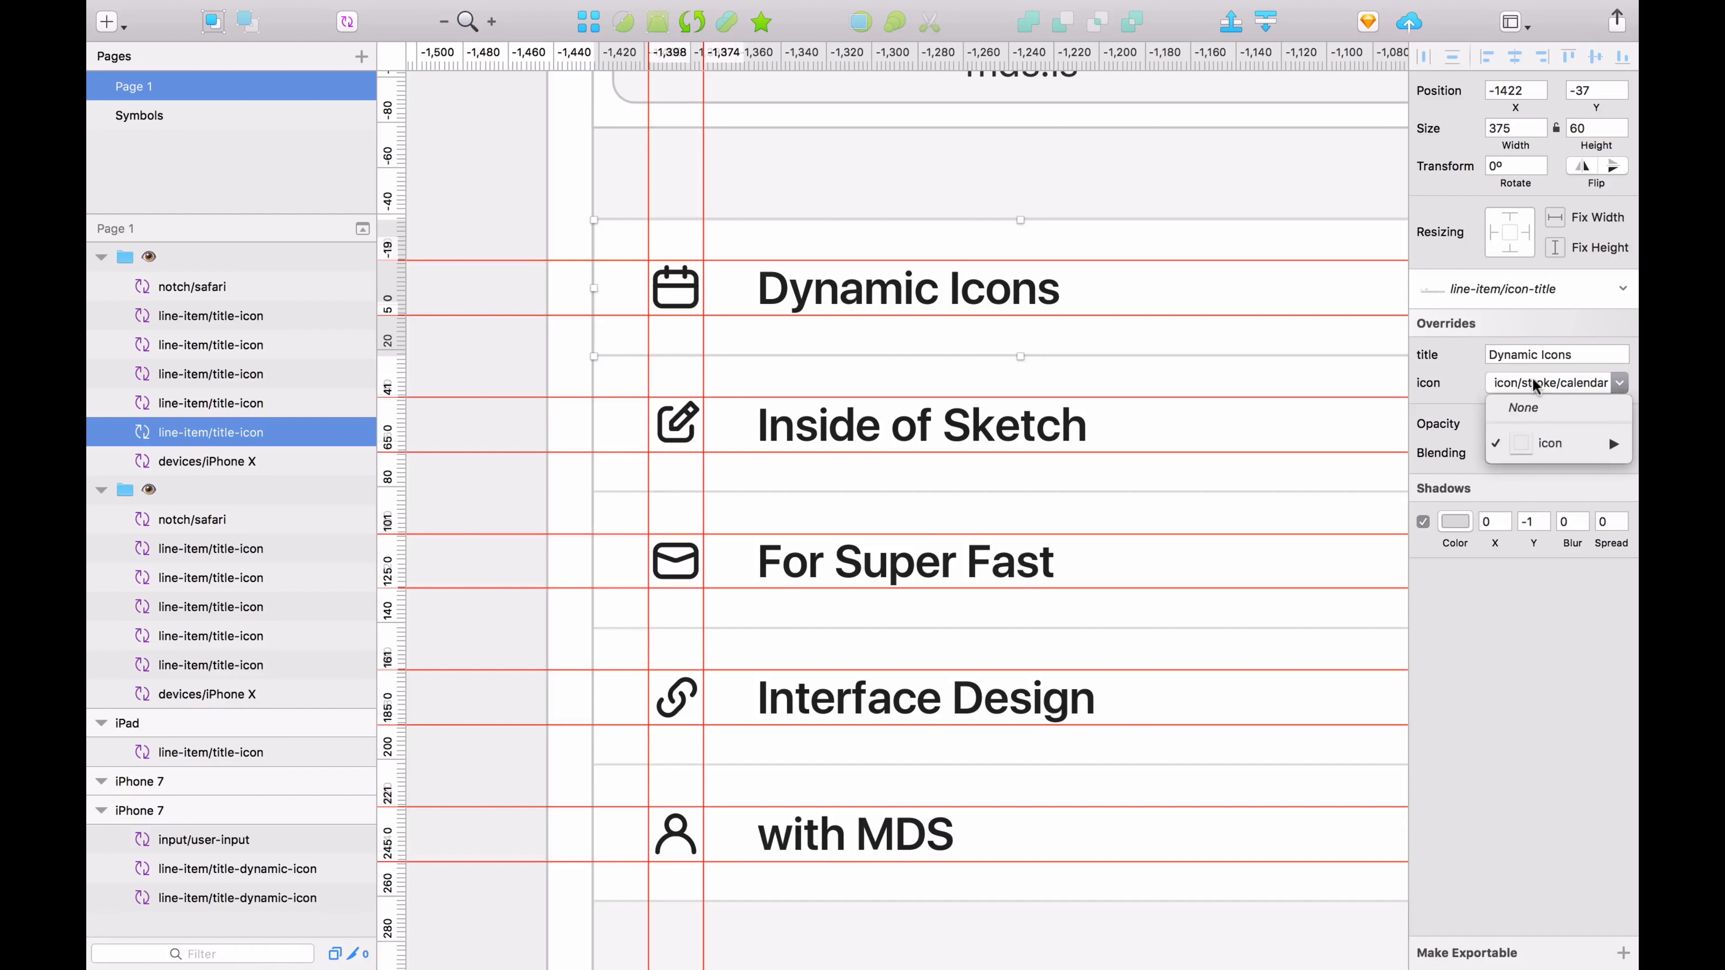
mouse_move(1549, 435)
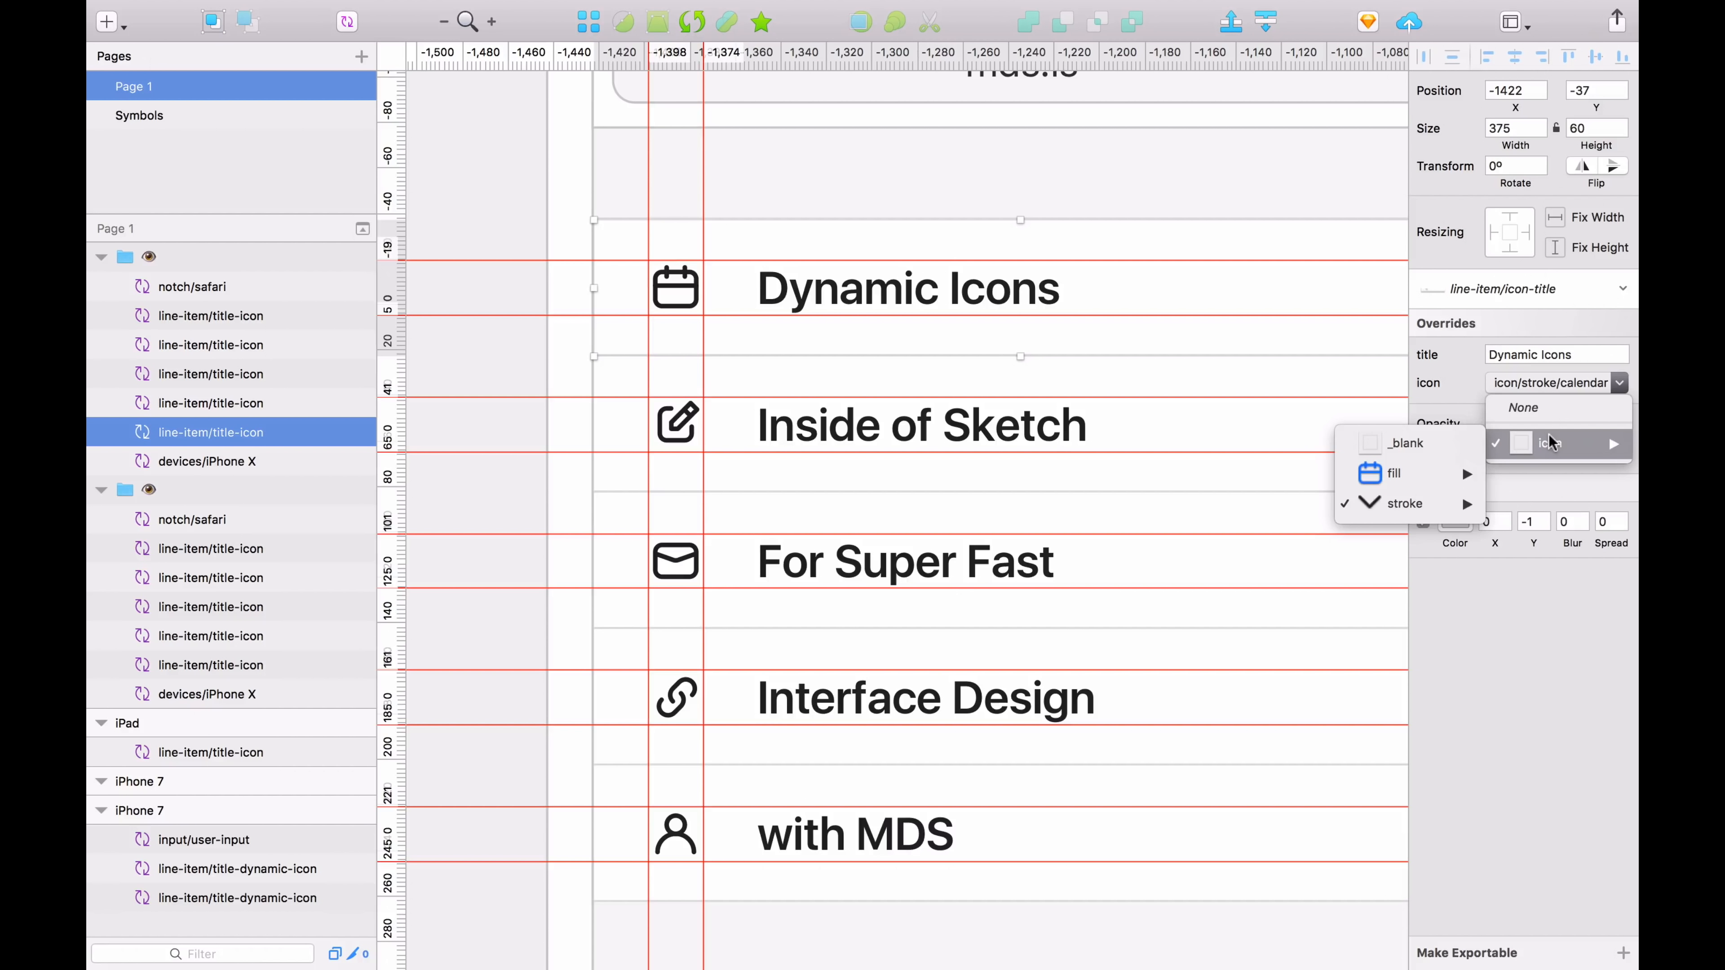
mouse_move(1469, 477)
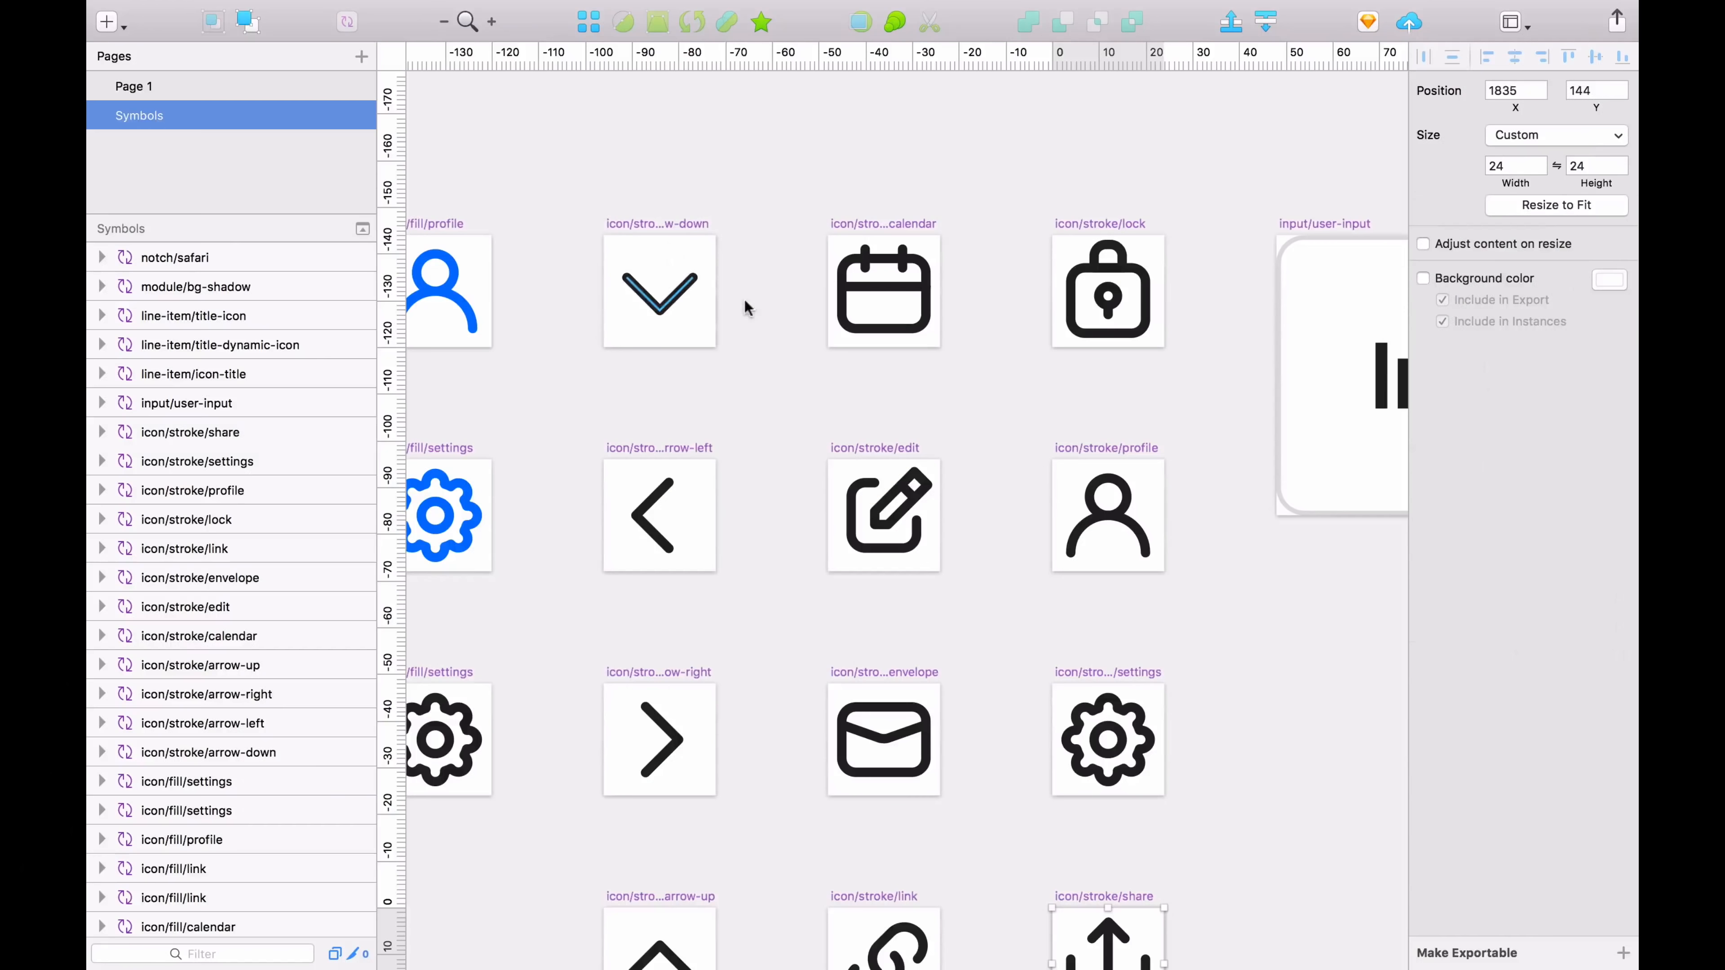
Step: Set the arrow-down icon's border color to pure red and sync the change to the shared icon style
super+click(679, 292)
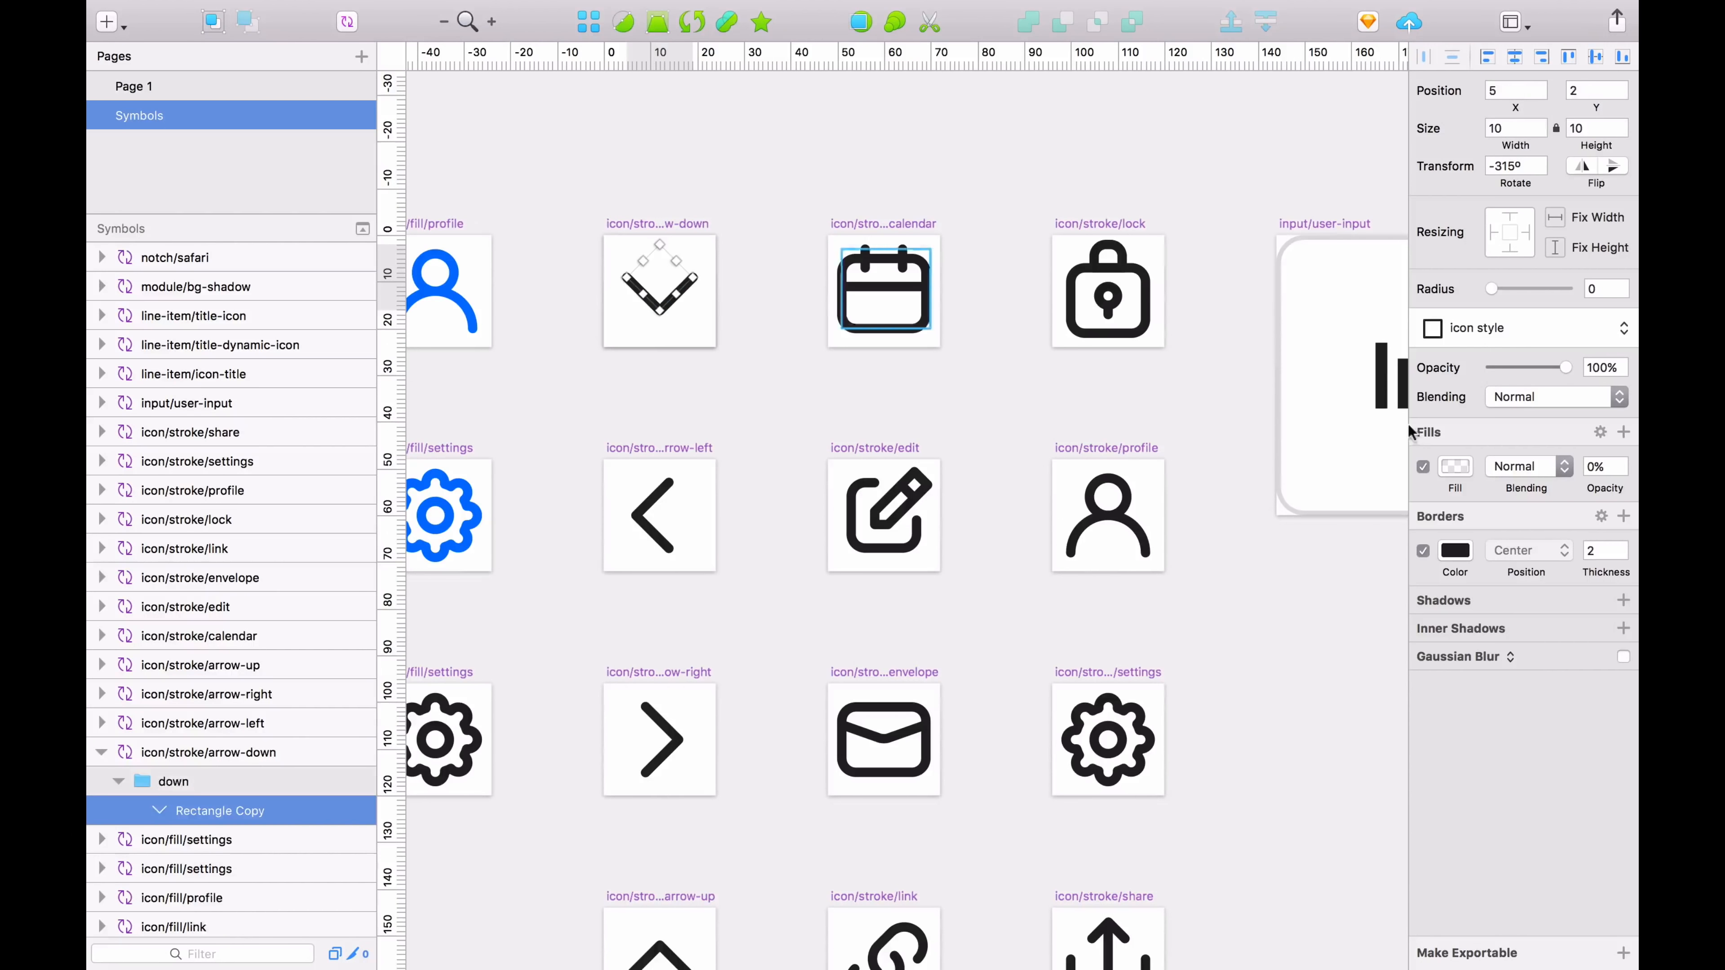
click(1455, 550)
click(1556, 708)
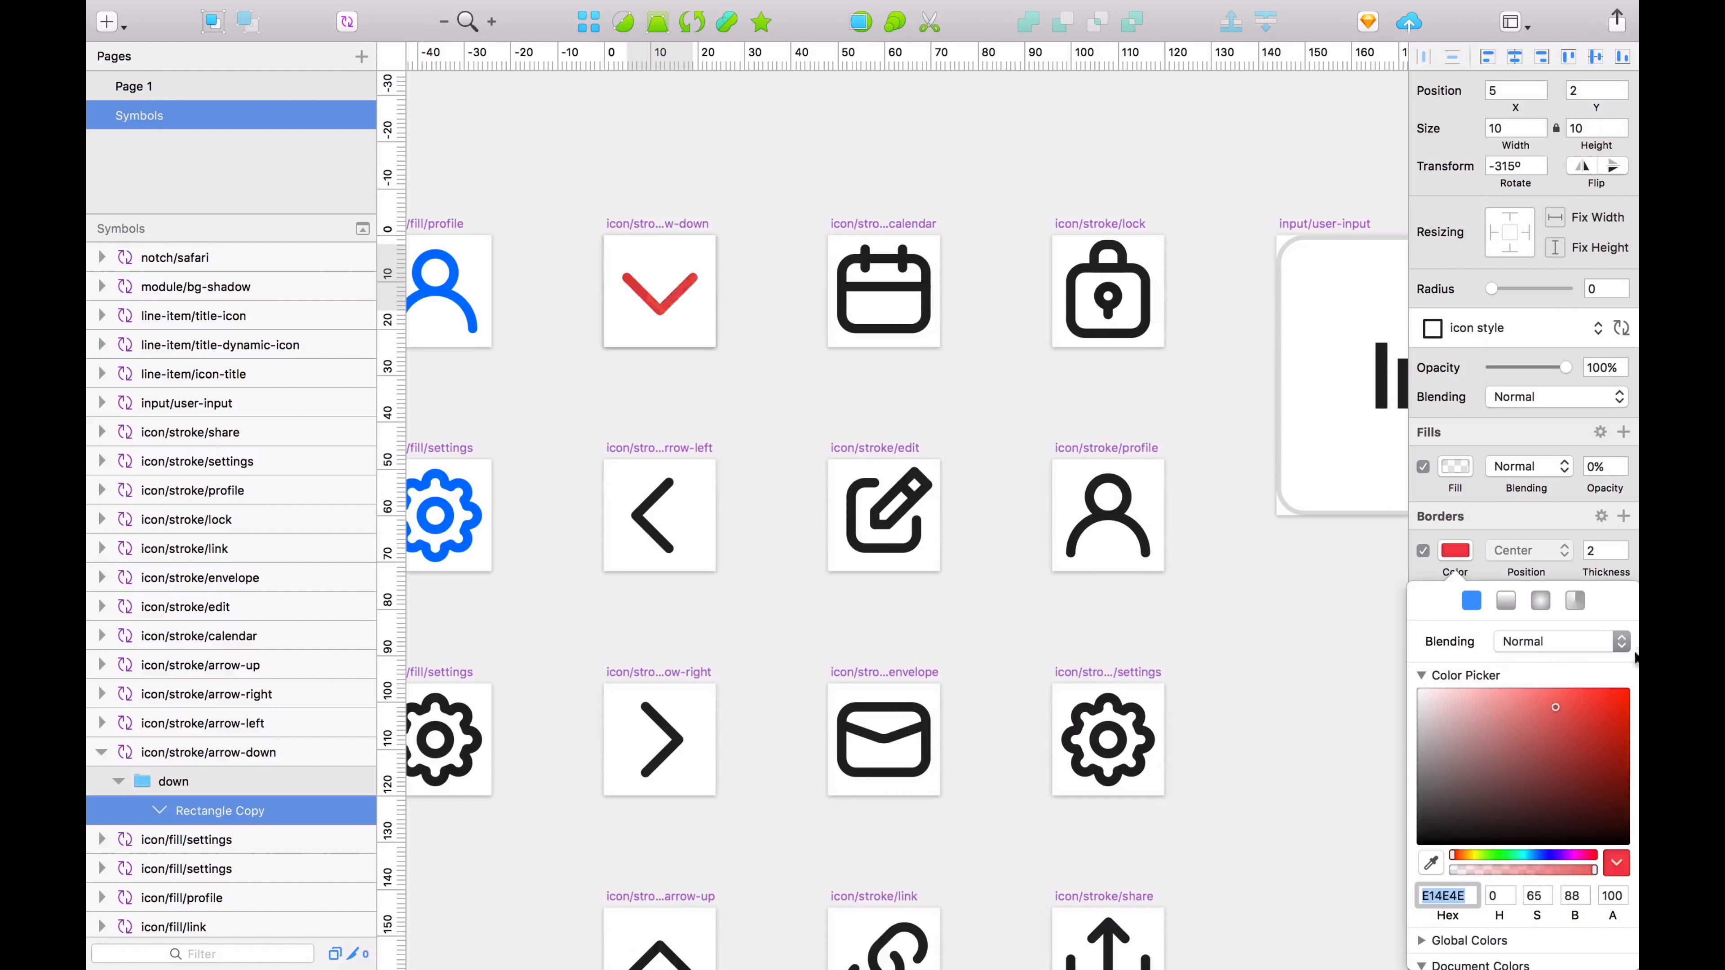
click(1347, 637)
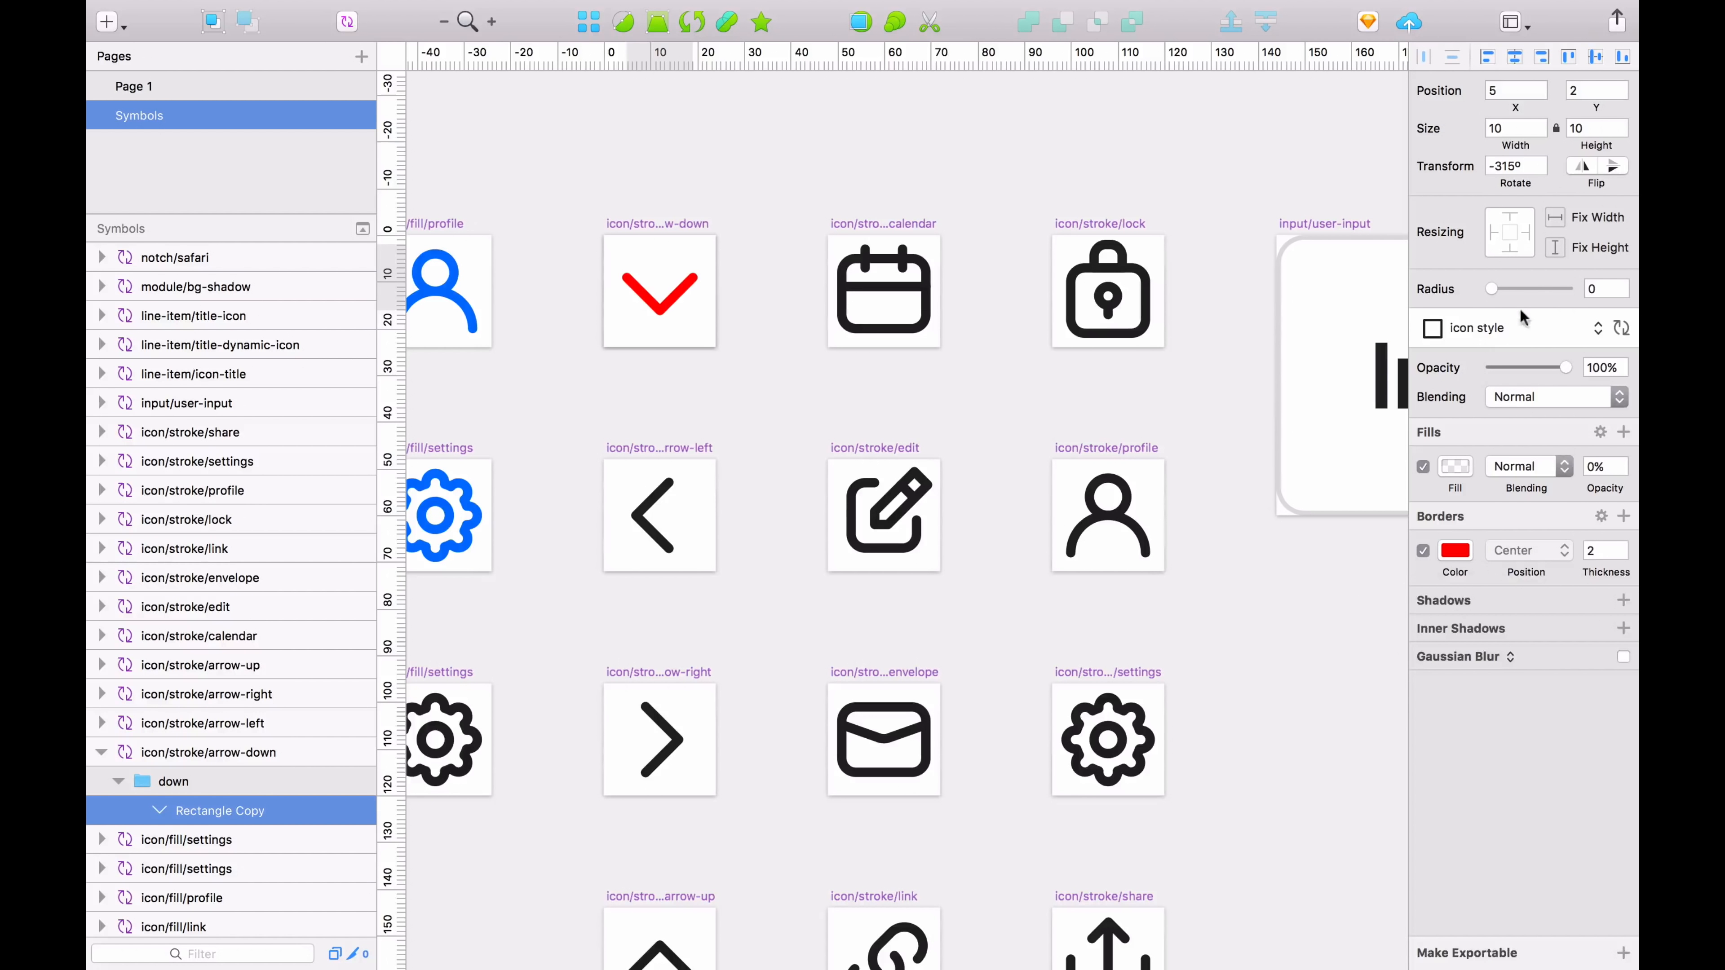
click(1614, 333)
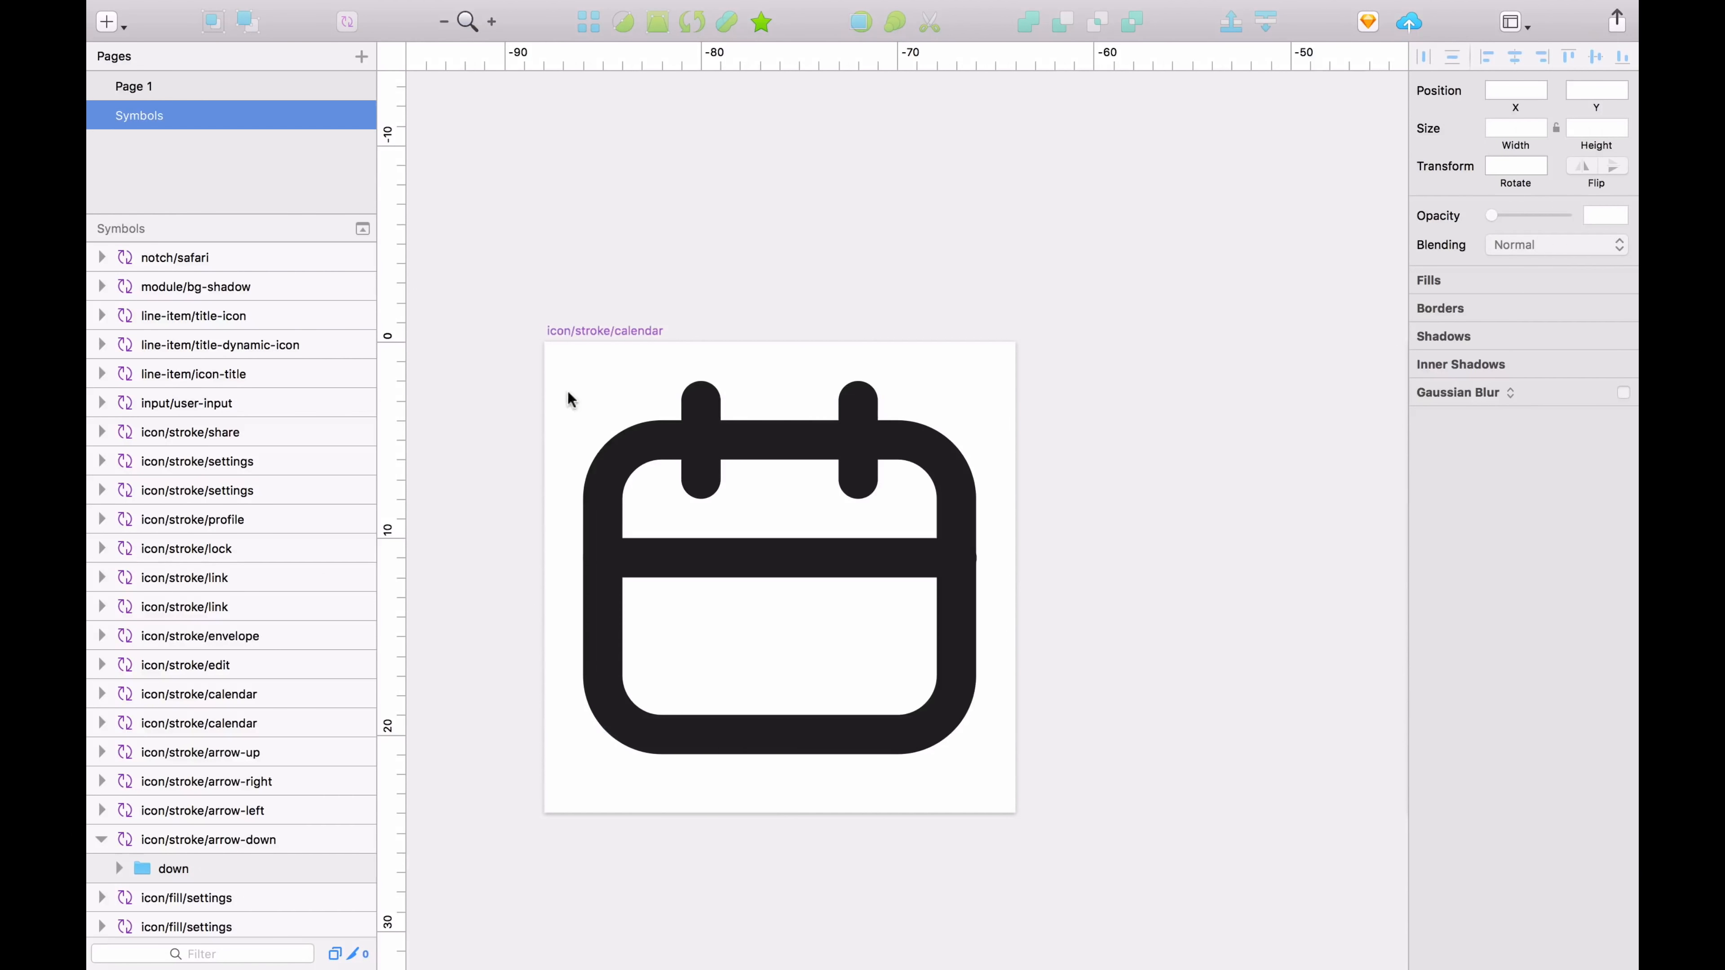
Step: Convert all four shapes of the stroke calendar icon to outlines and ungroup the calendar folder
drag(826, 603, 959, 744)
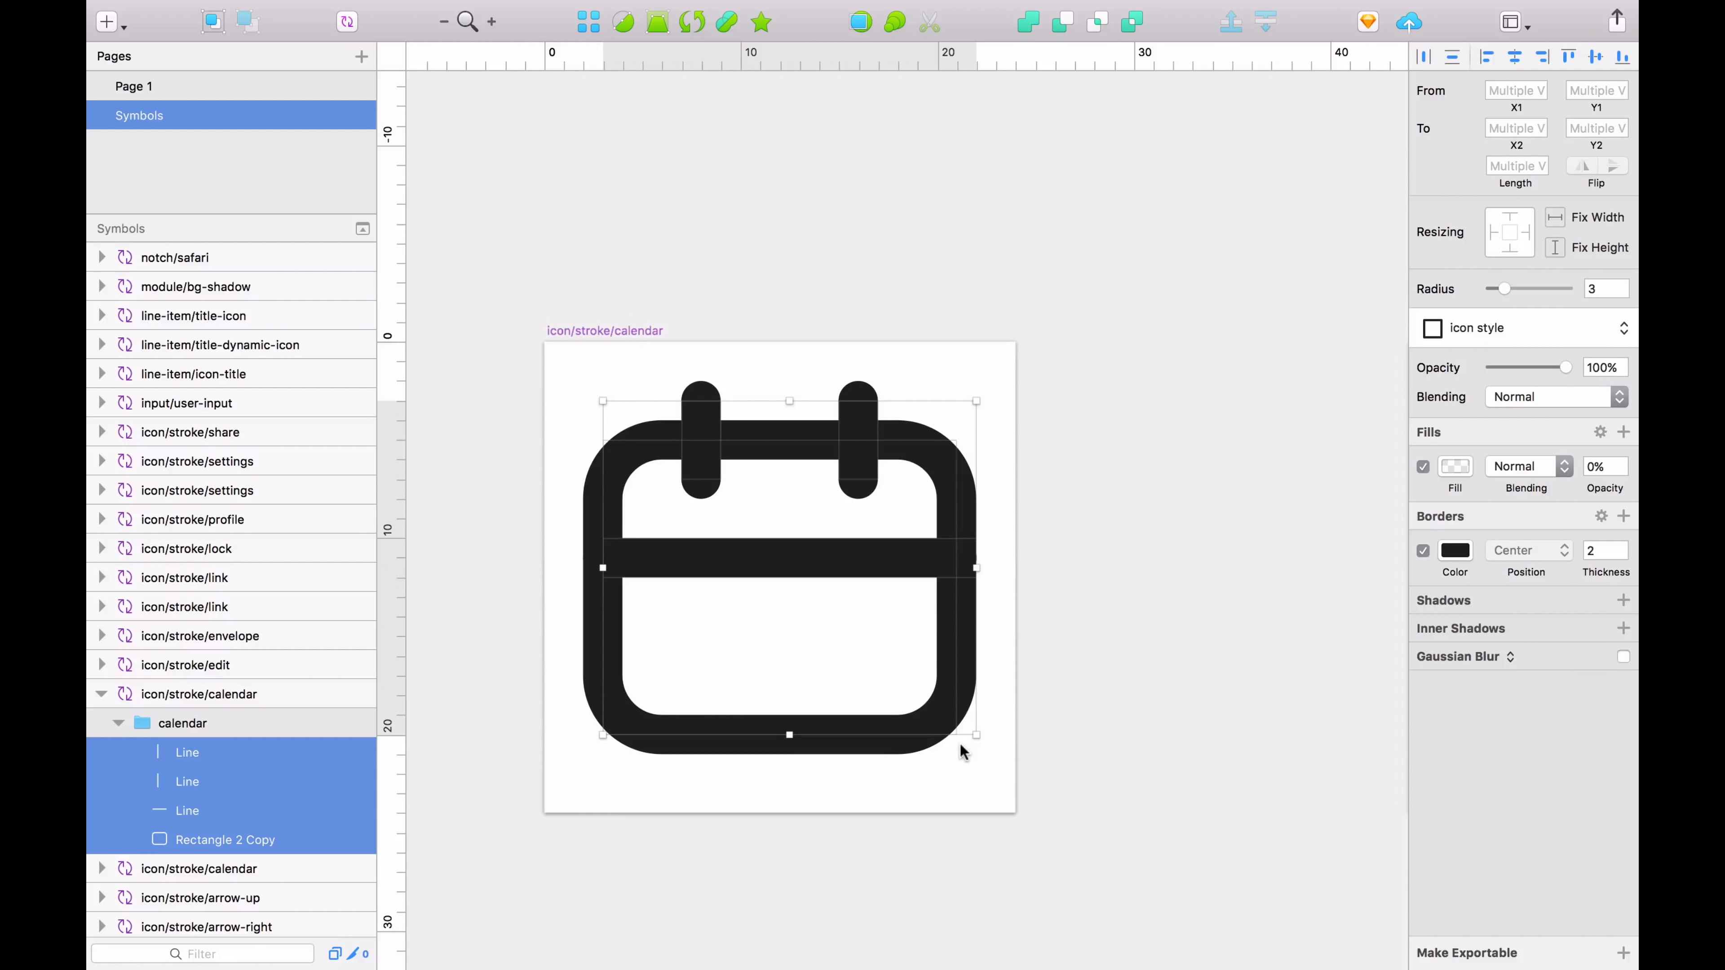
key(super+shift+o)
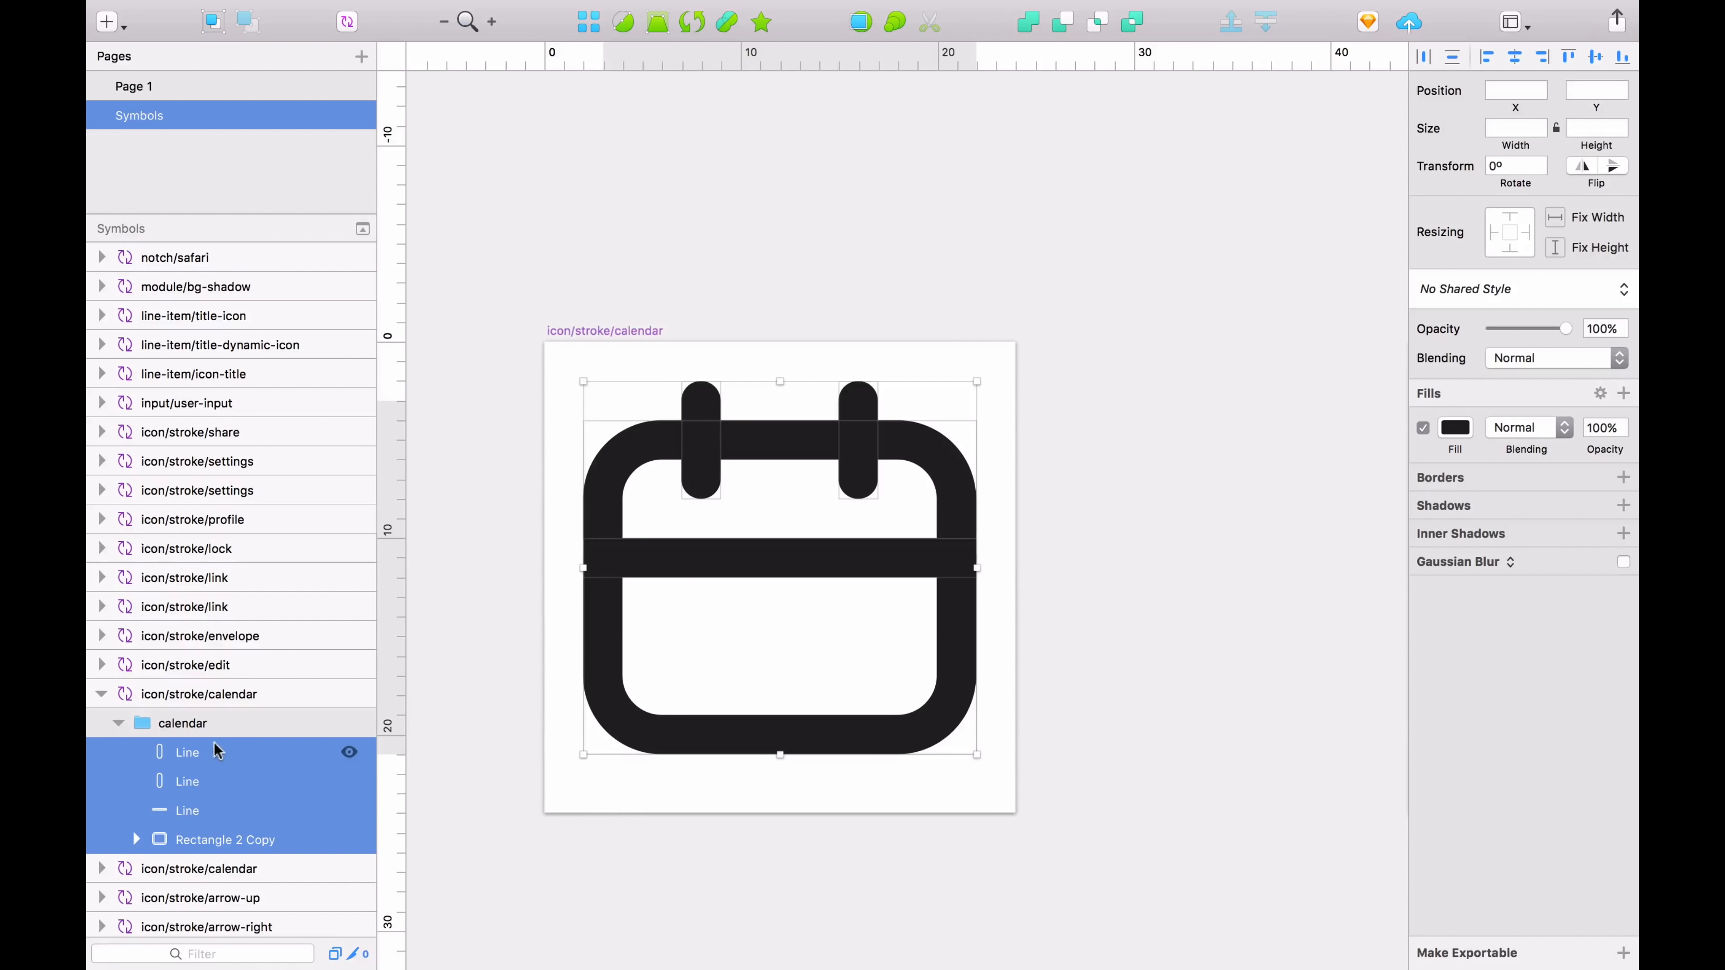
click(214, 723)
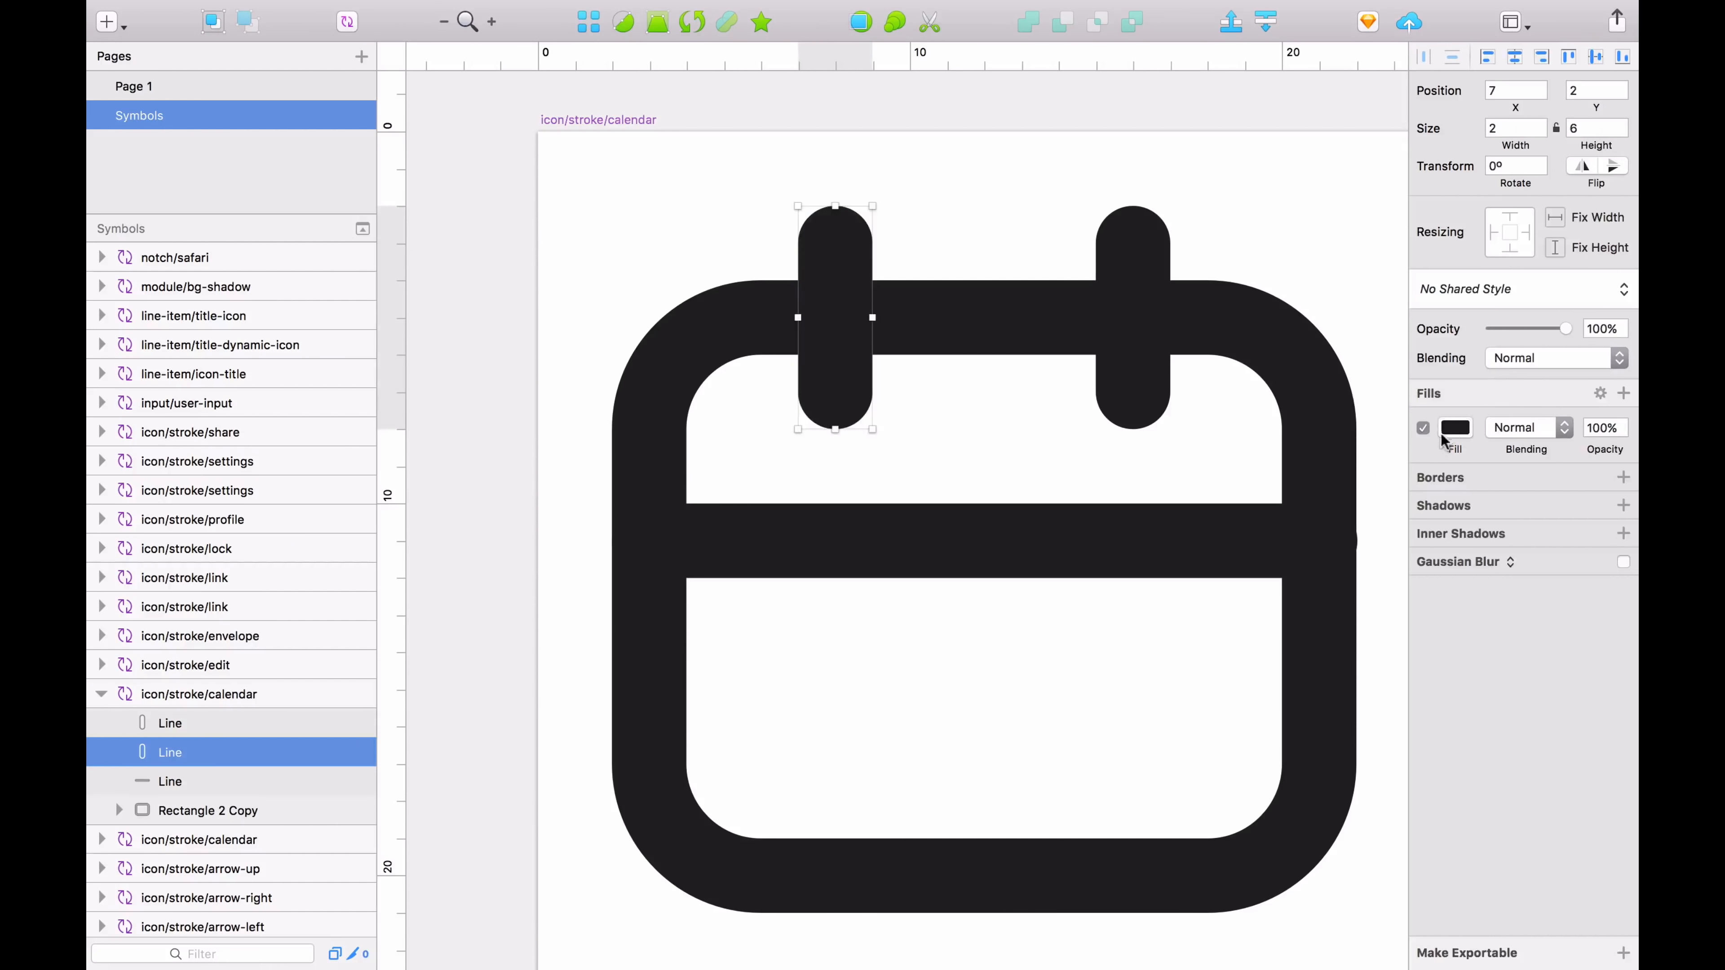
Step: Try an FF0000 red fill on the calendar's left vertical bar and undo the color change
click(1452, 429)
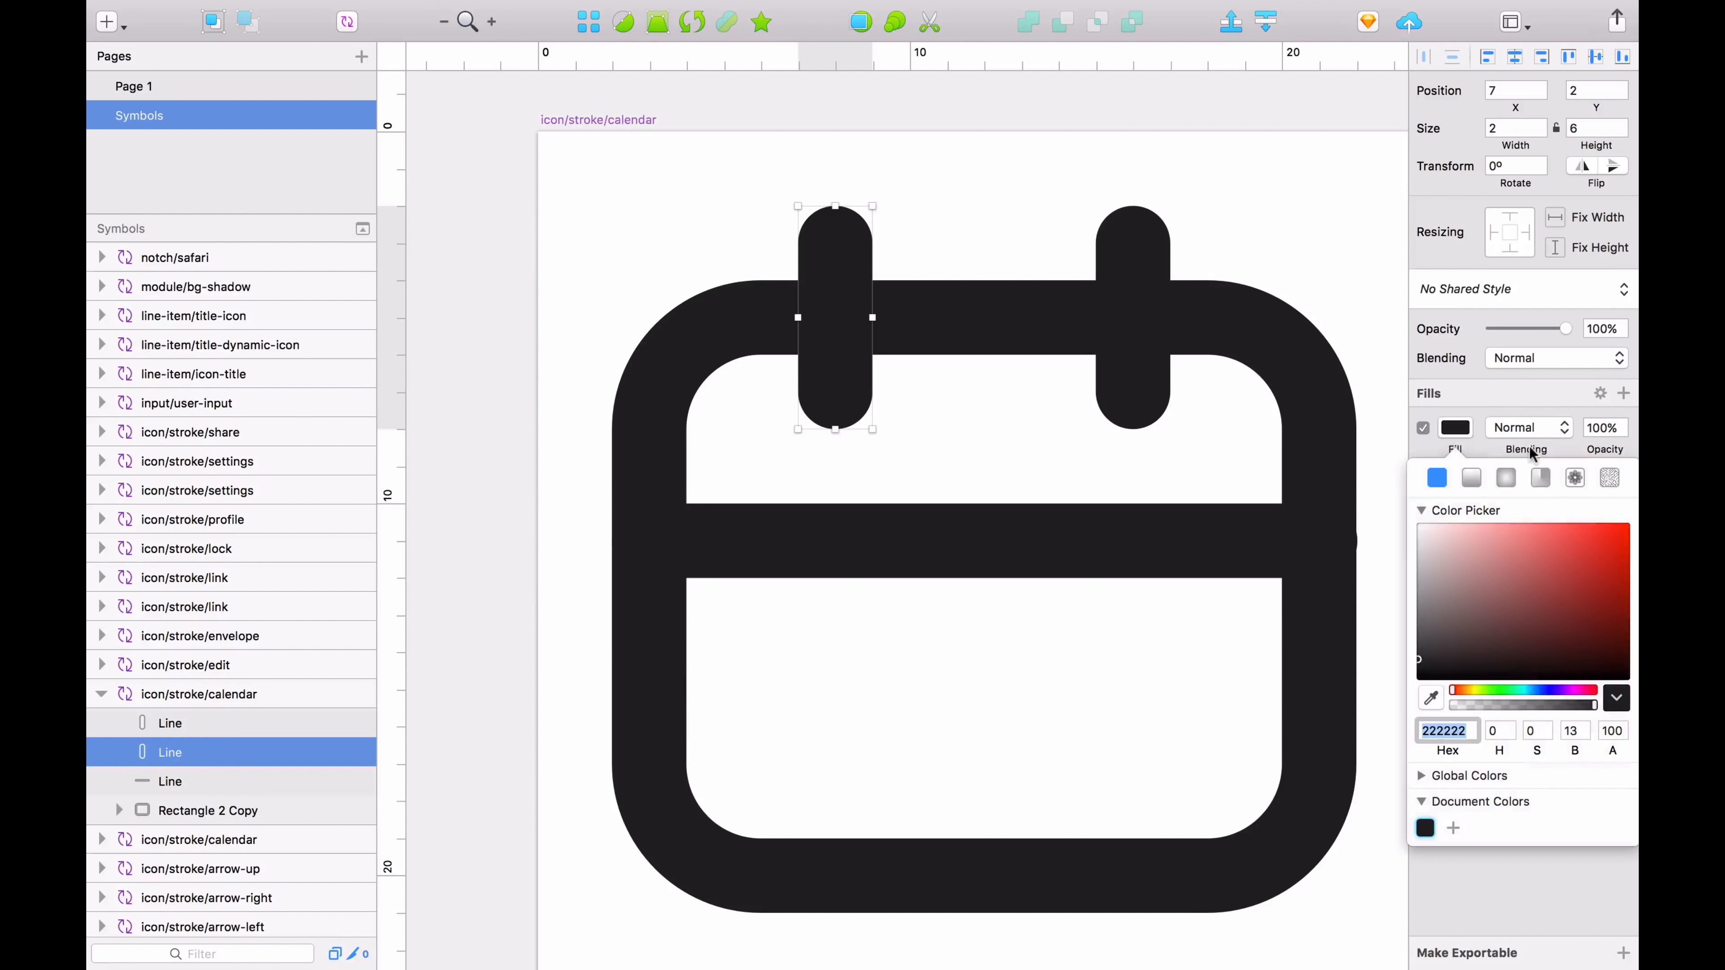
drag(1570, 522, 1630, 523)
key(super+z)
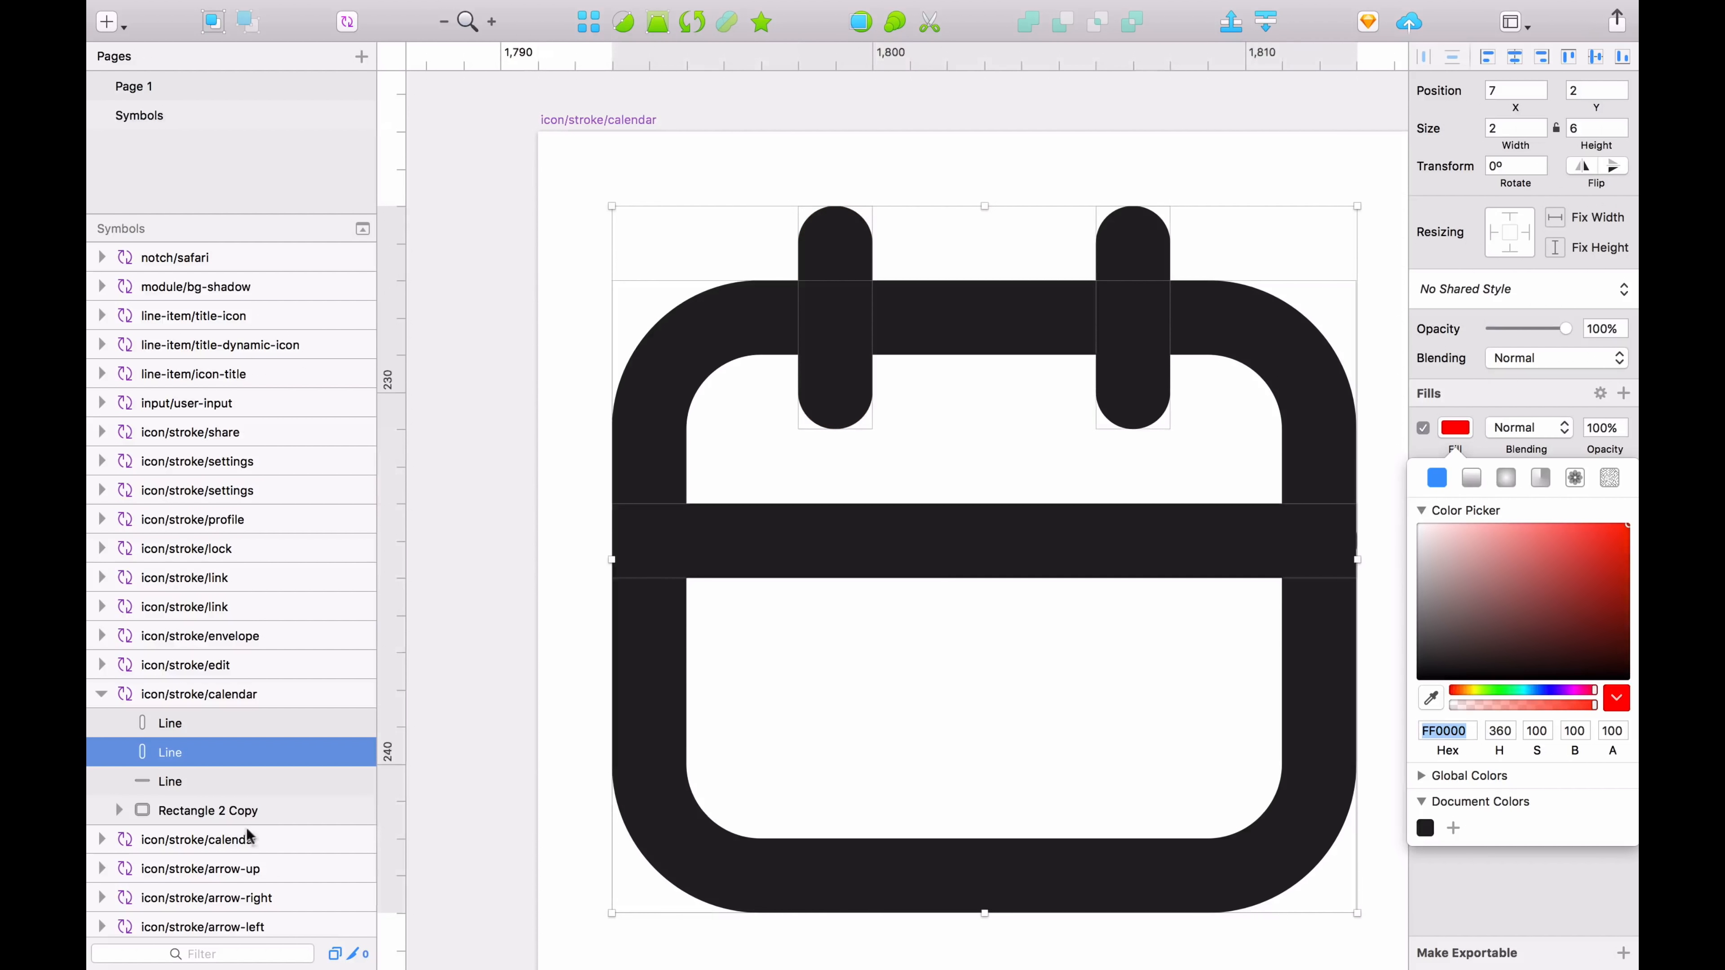
Step: Nest the calendar's two vertical bars and its horizontal bar into one compound Line shape
click(186, 769)
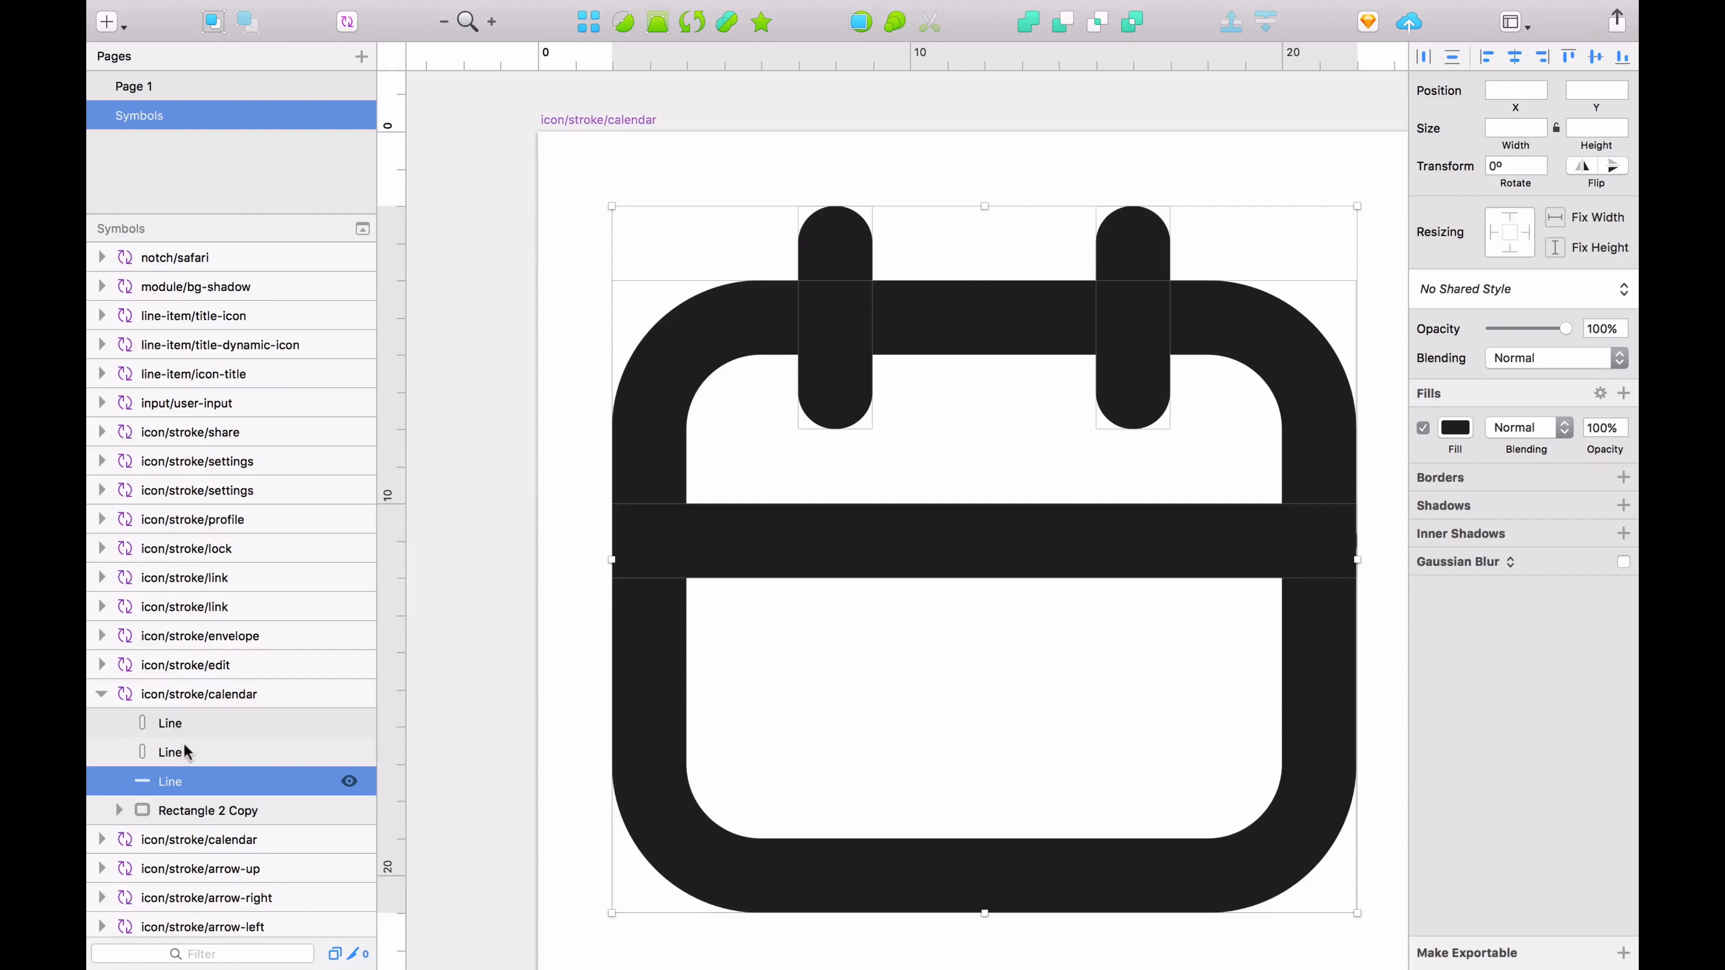
click(186, 723)
drag(186, 723, 172, 750)
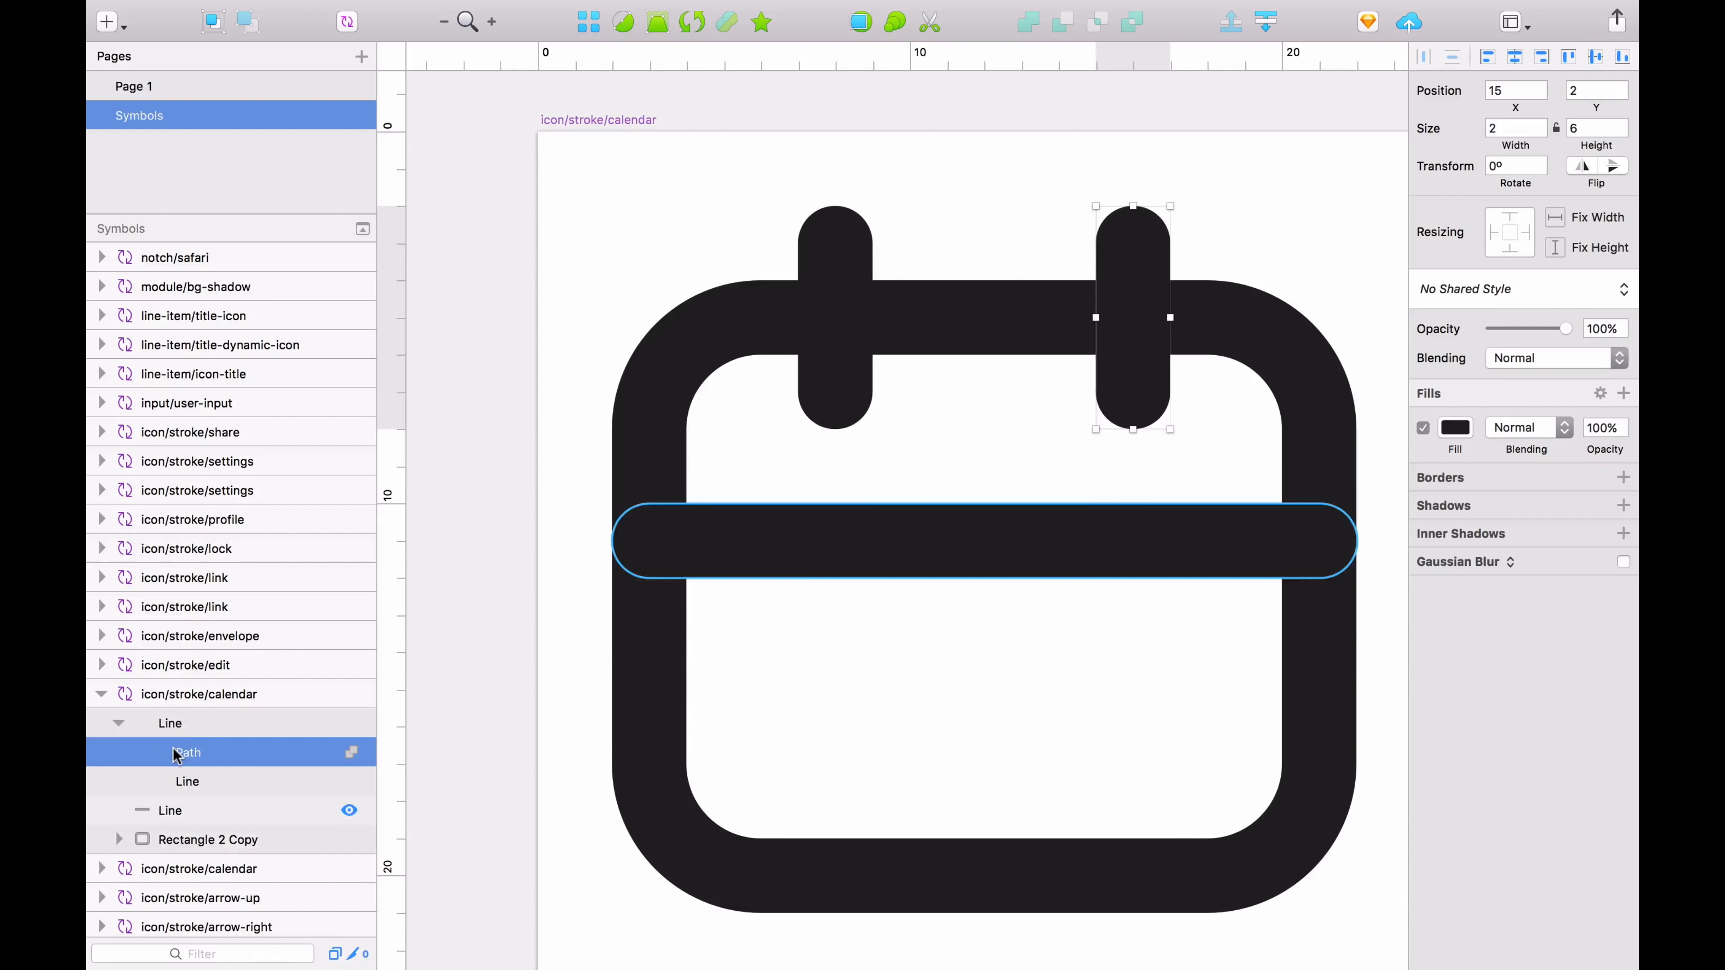
click(117, 720)
drag(167, 720, 161, 746)
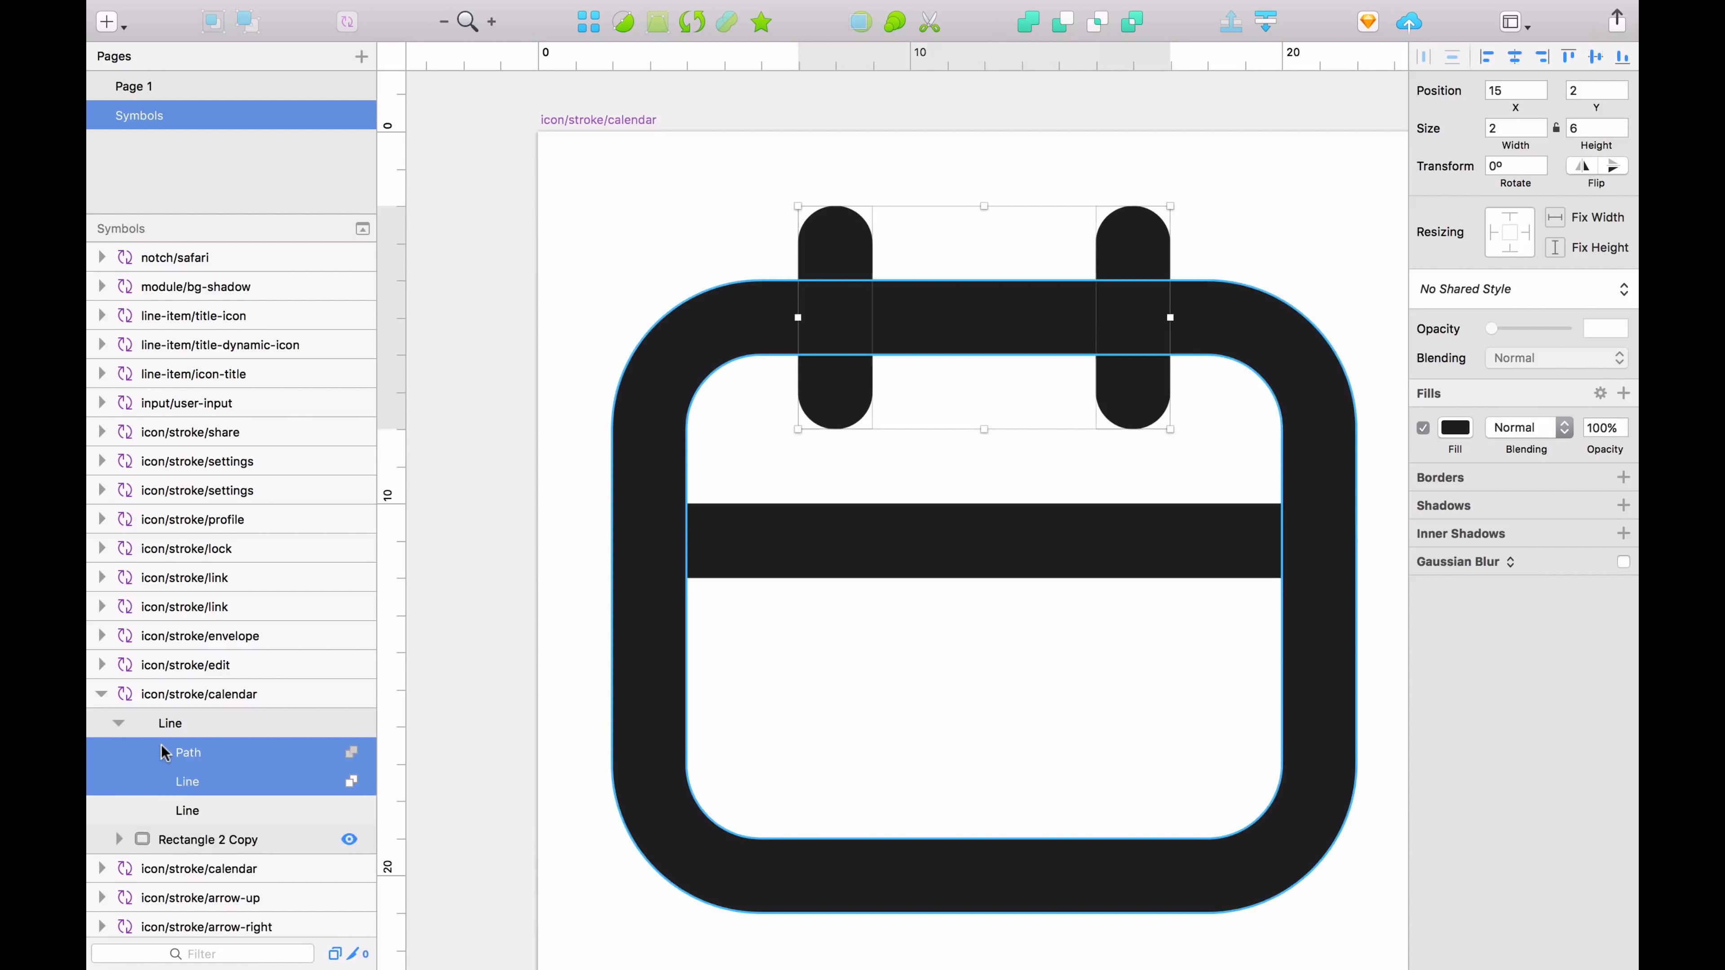
click(116, 720)
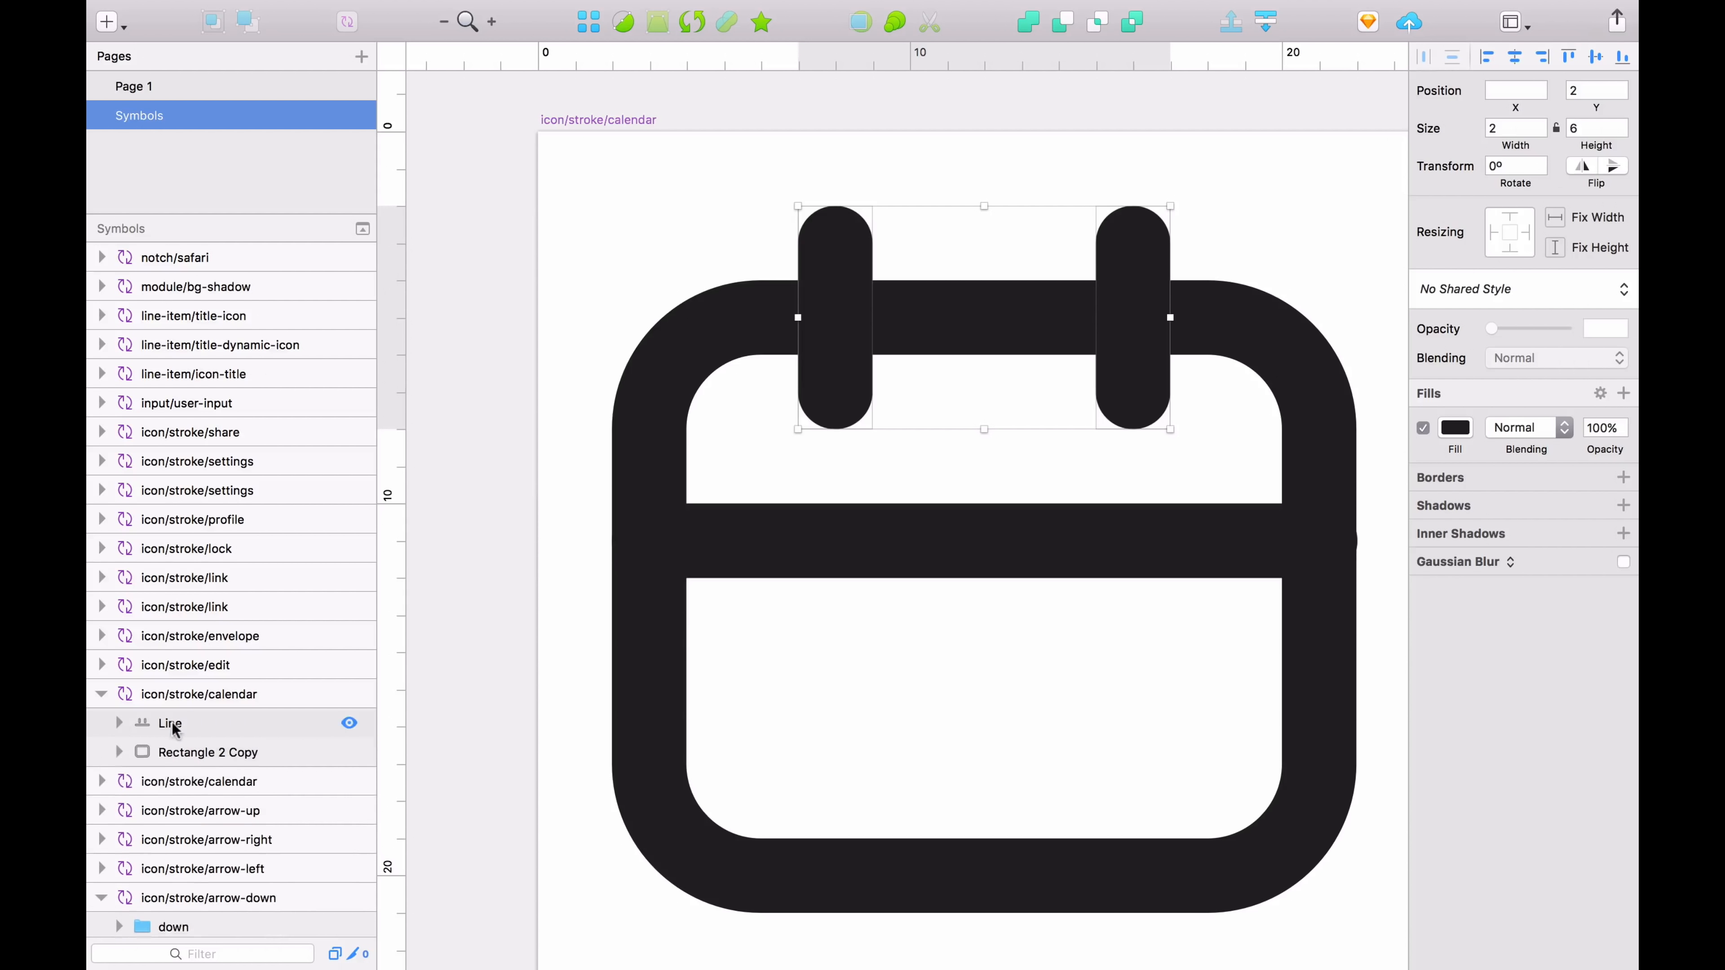
Step: Move the compound Line shape's paths into the Rectangle 2 Copy shape of the calendar icon
click(177, 726)
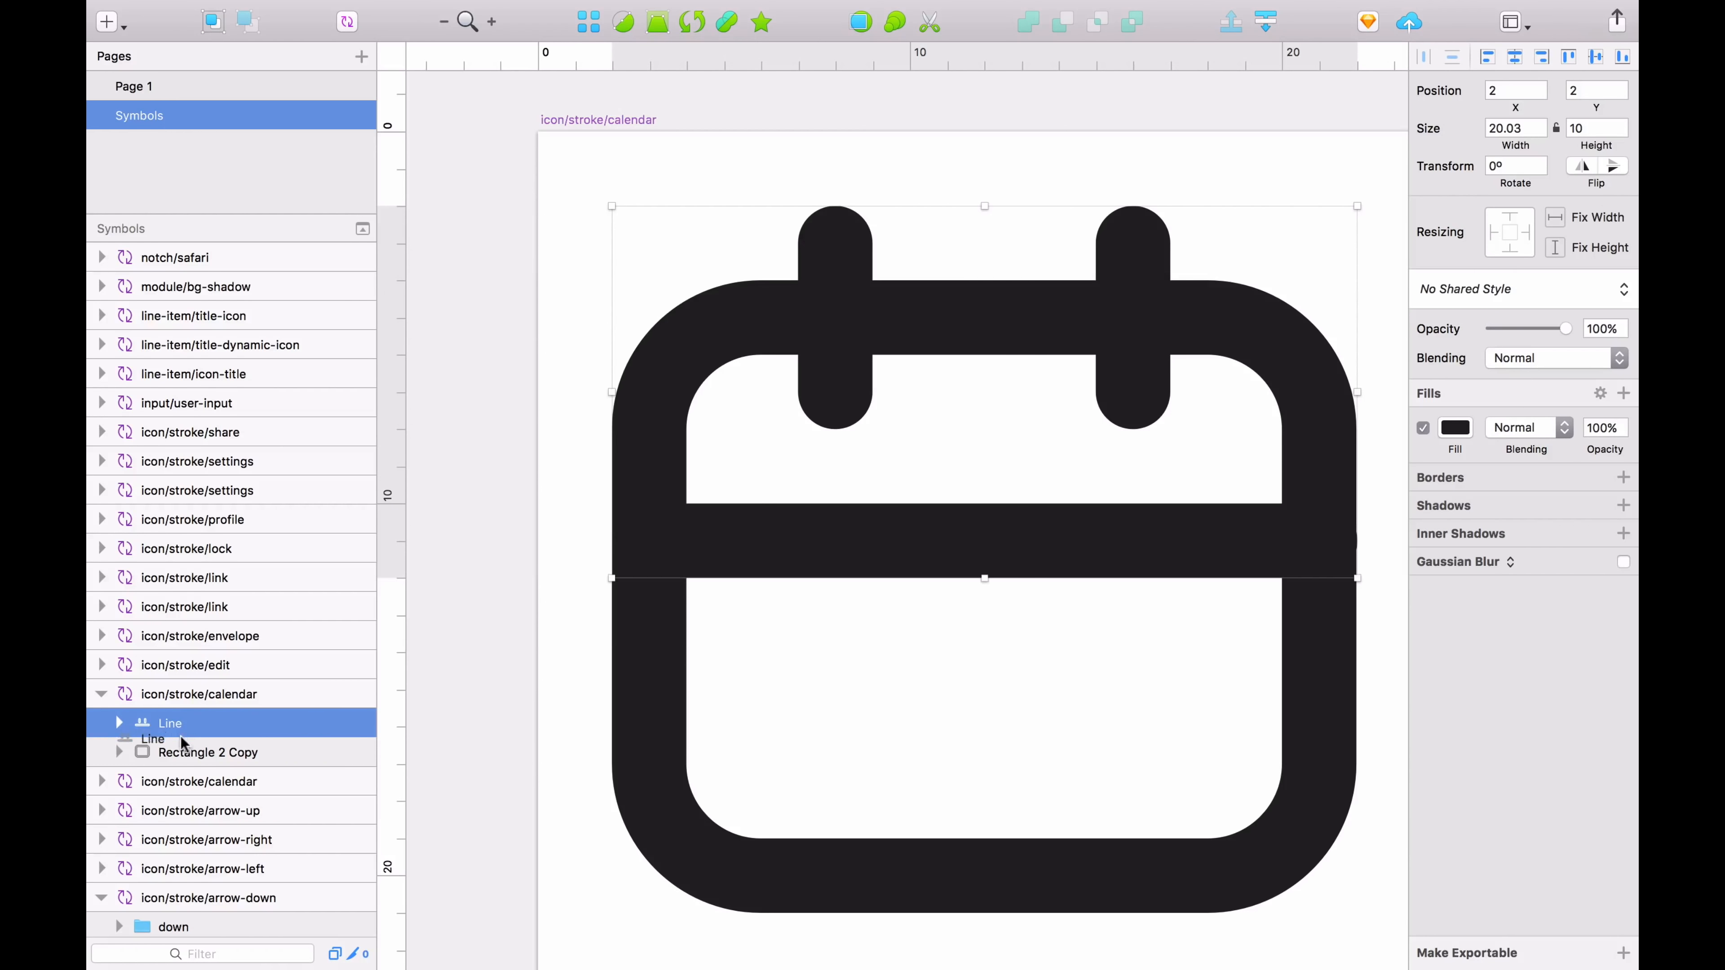
drag(181, 736, 184, 728)
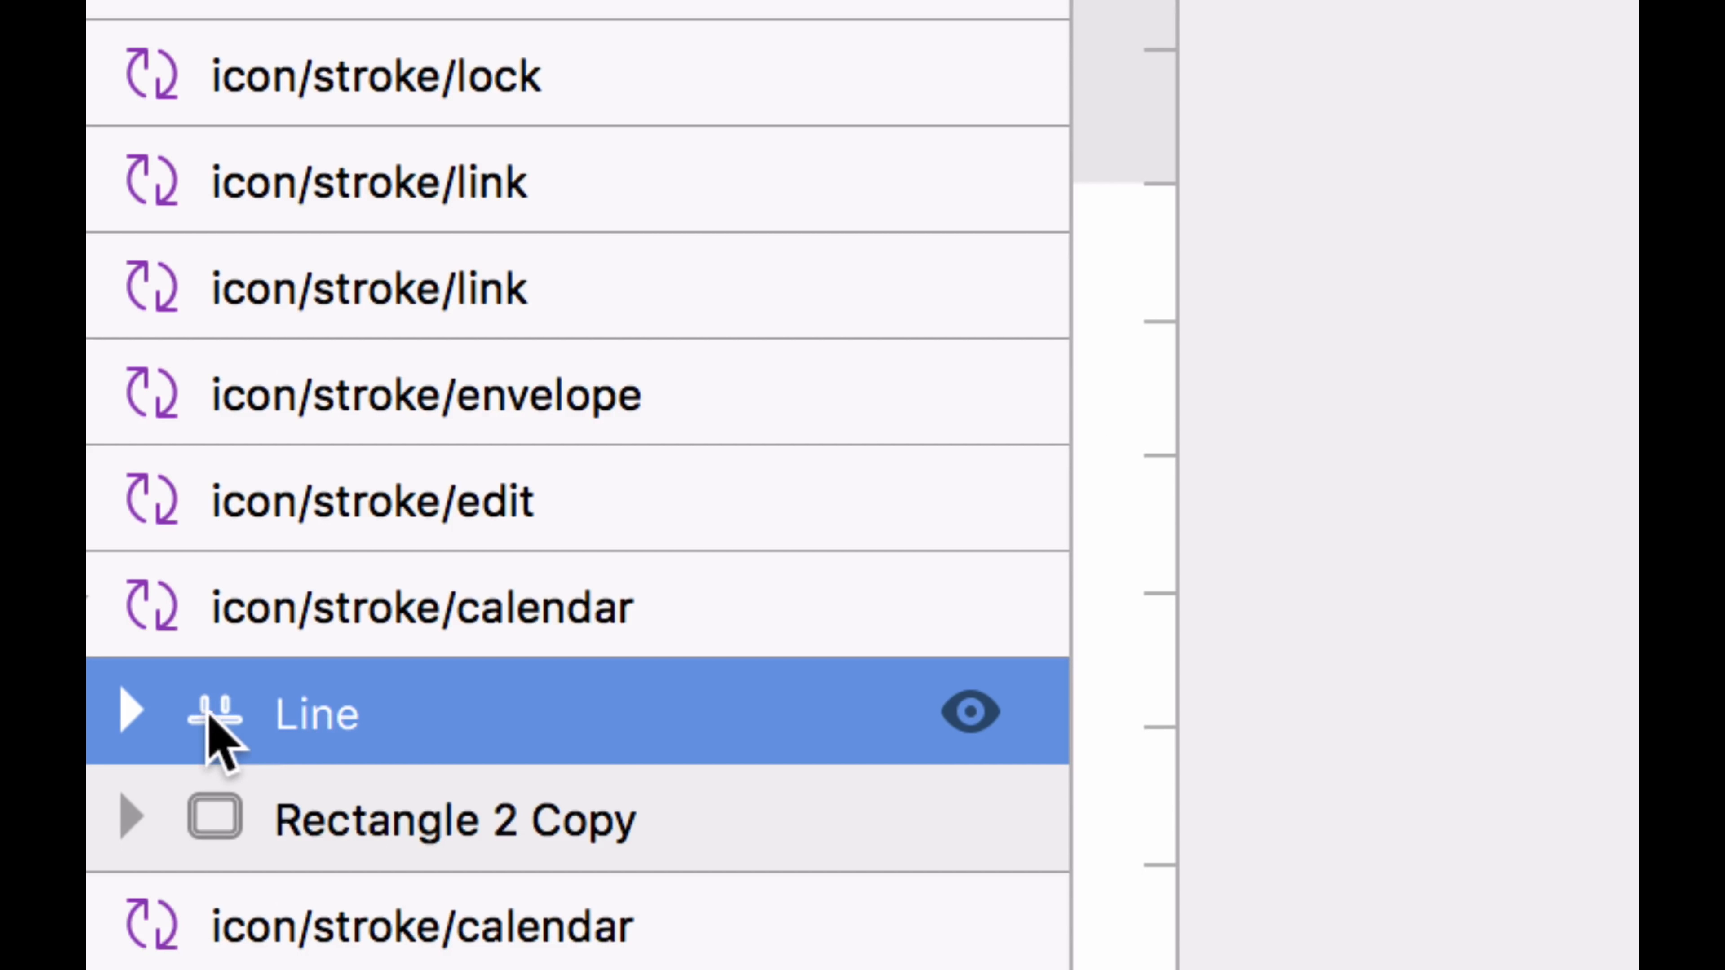
drag(282, 712, 242, 808)
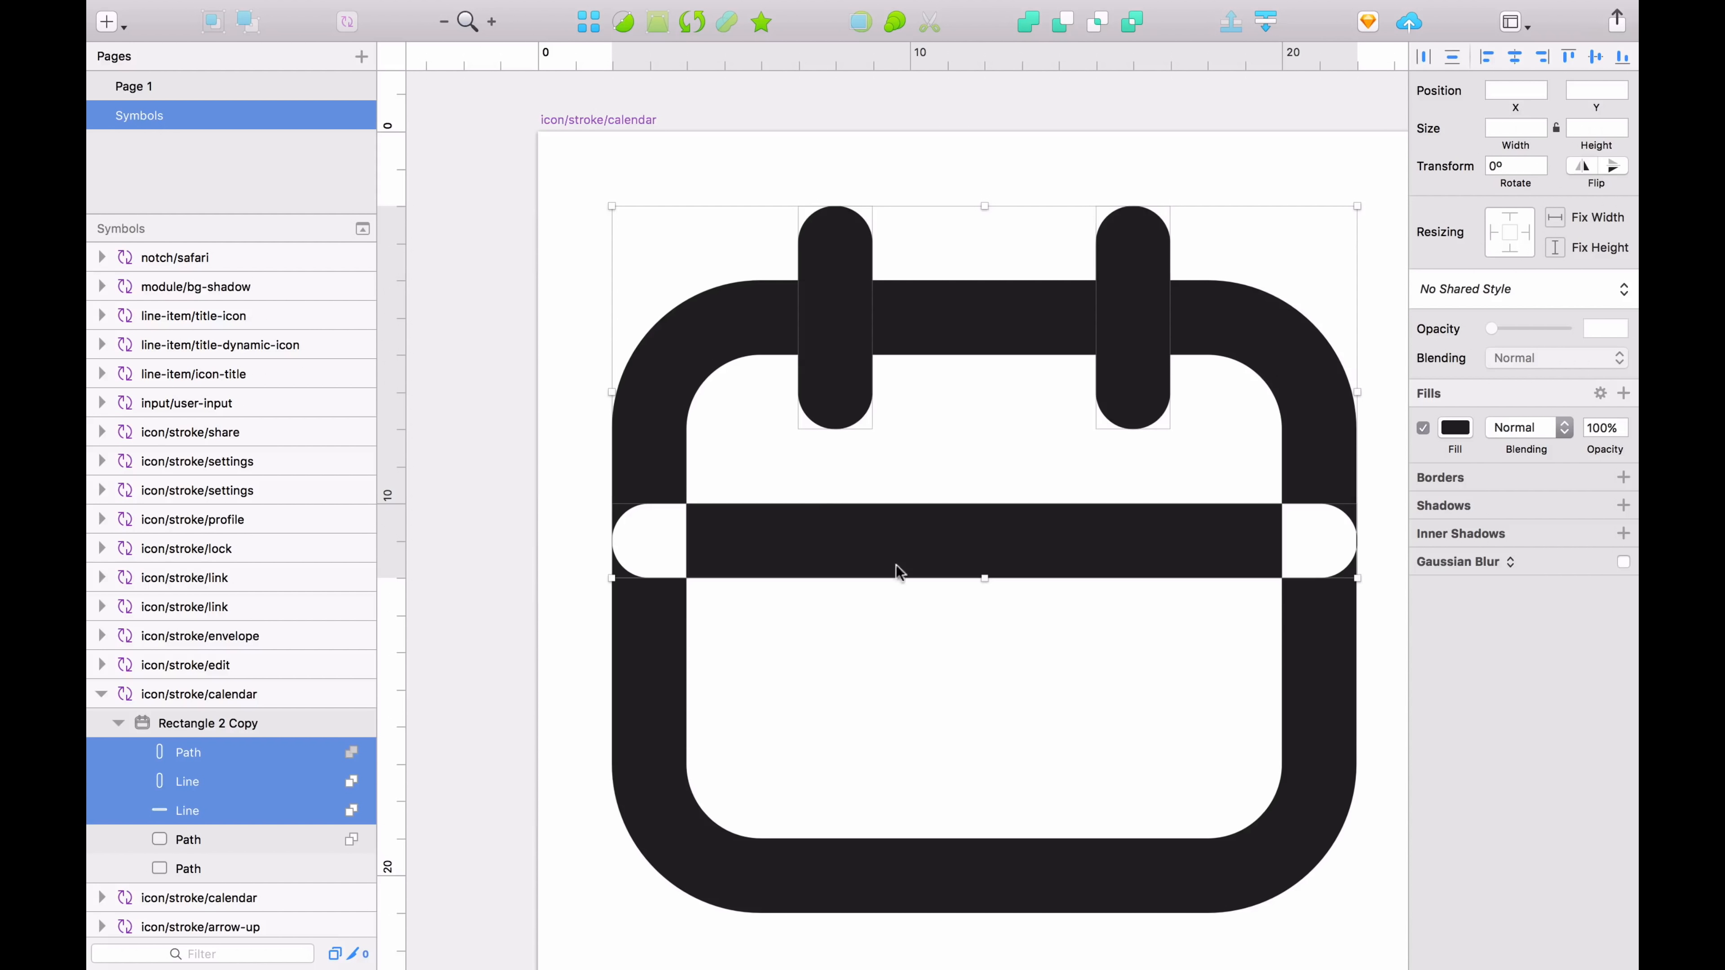
Step: Set the boolean operation of the calendar's horizontal bar and left vertical bar to Union
click(210, 839)
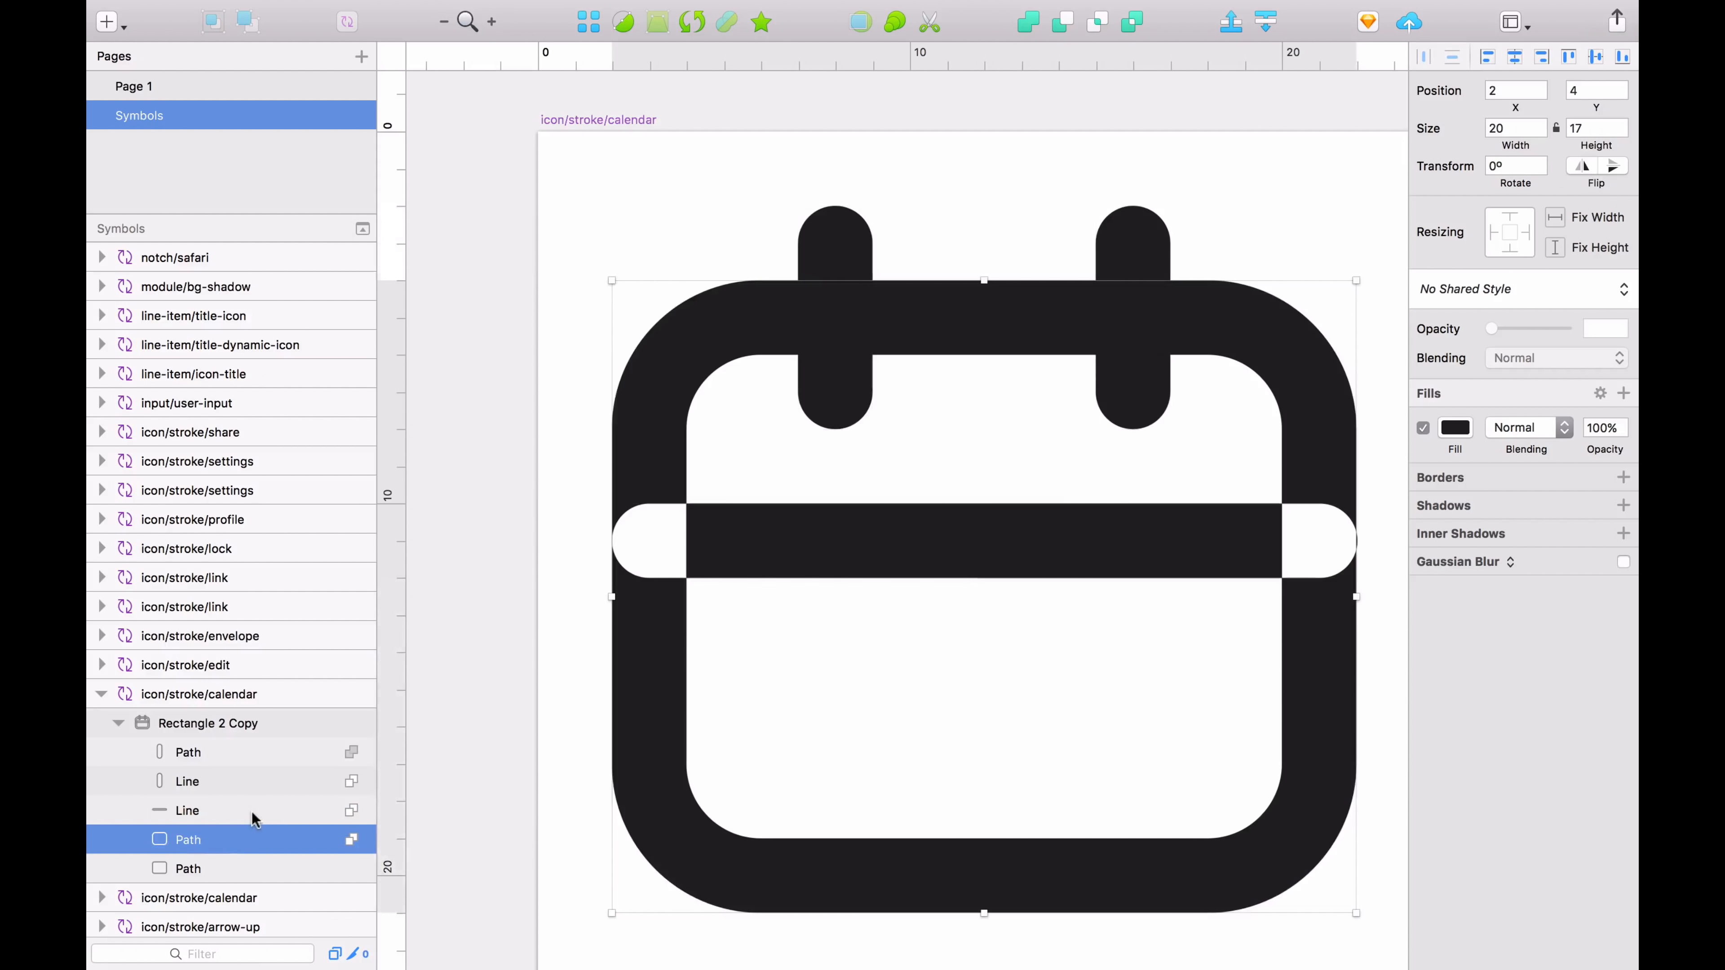
click(193, 812)
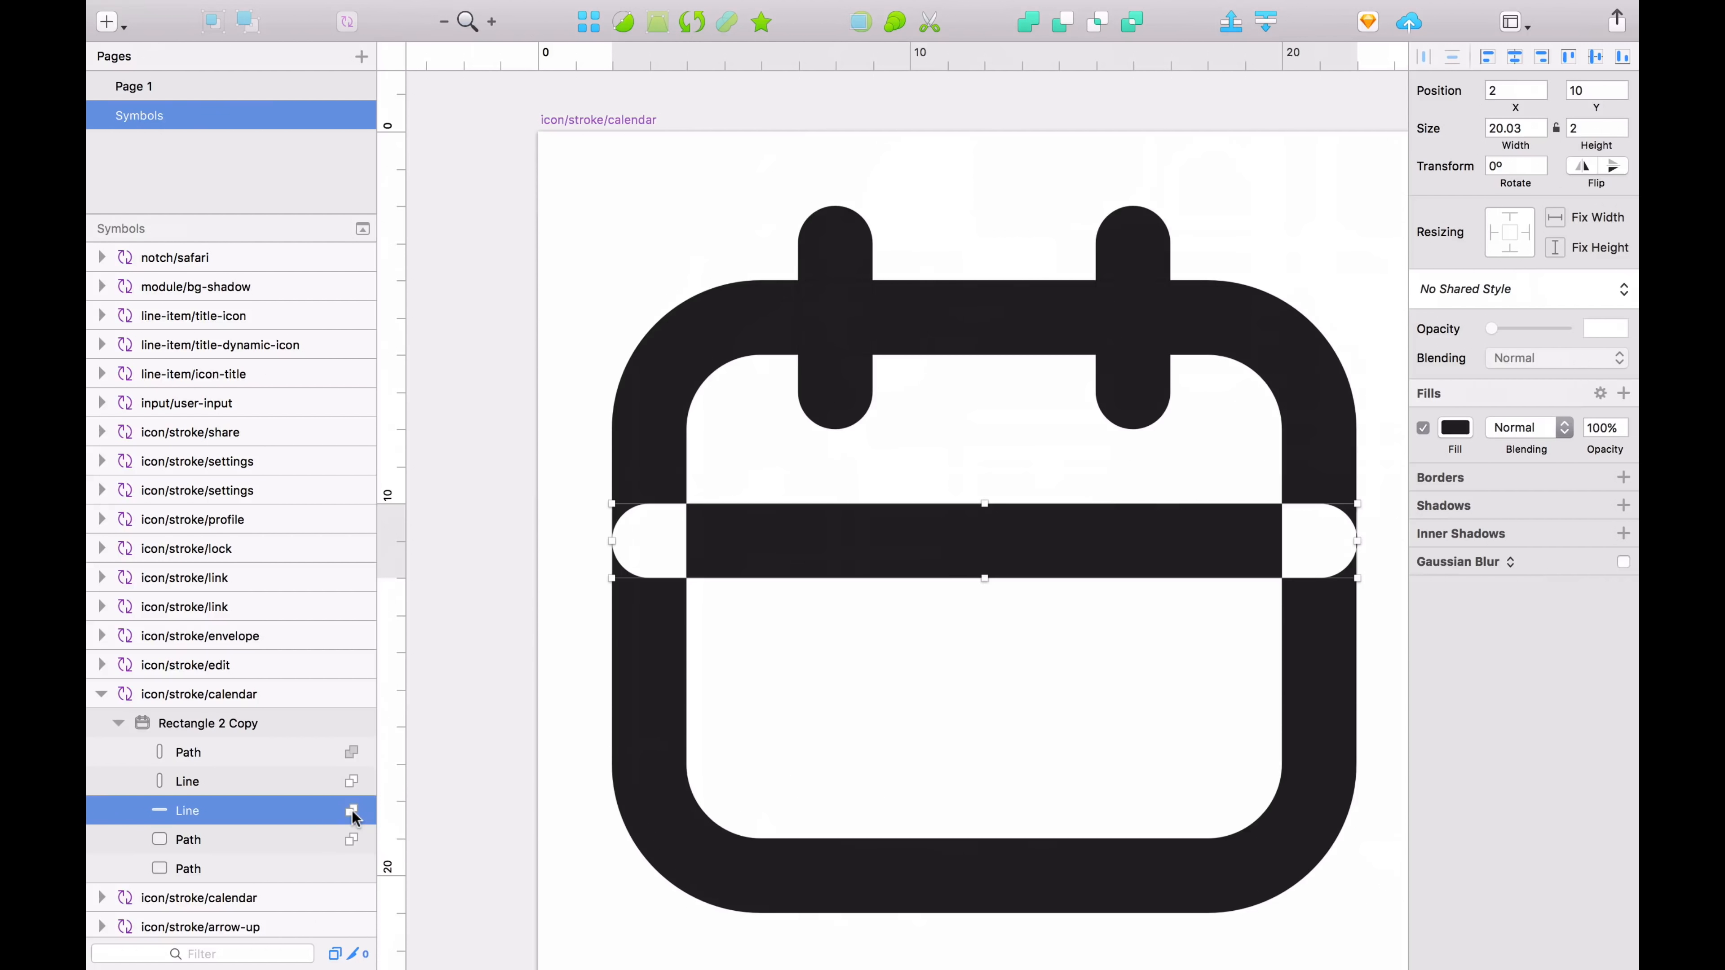
click(352, 810)
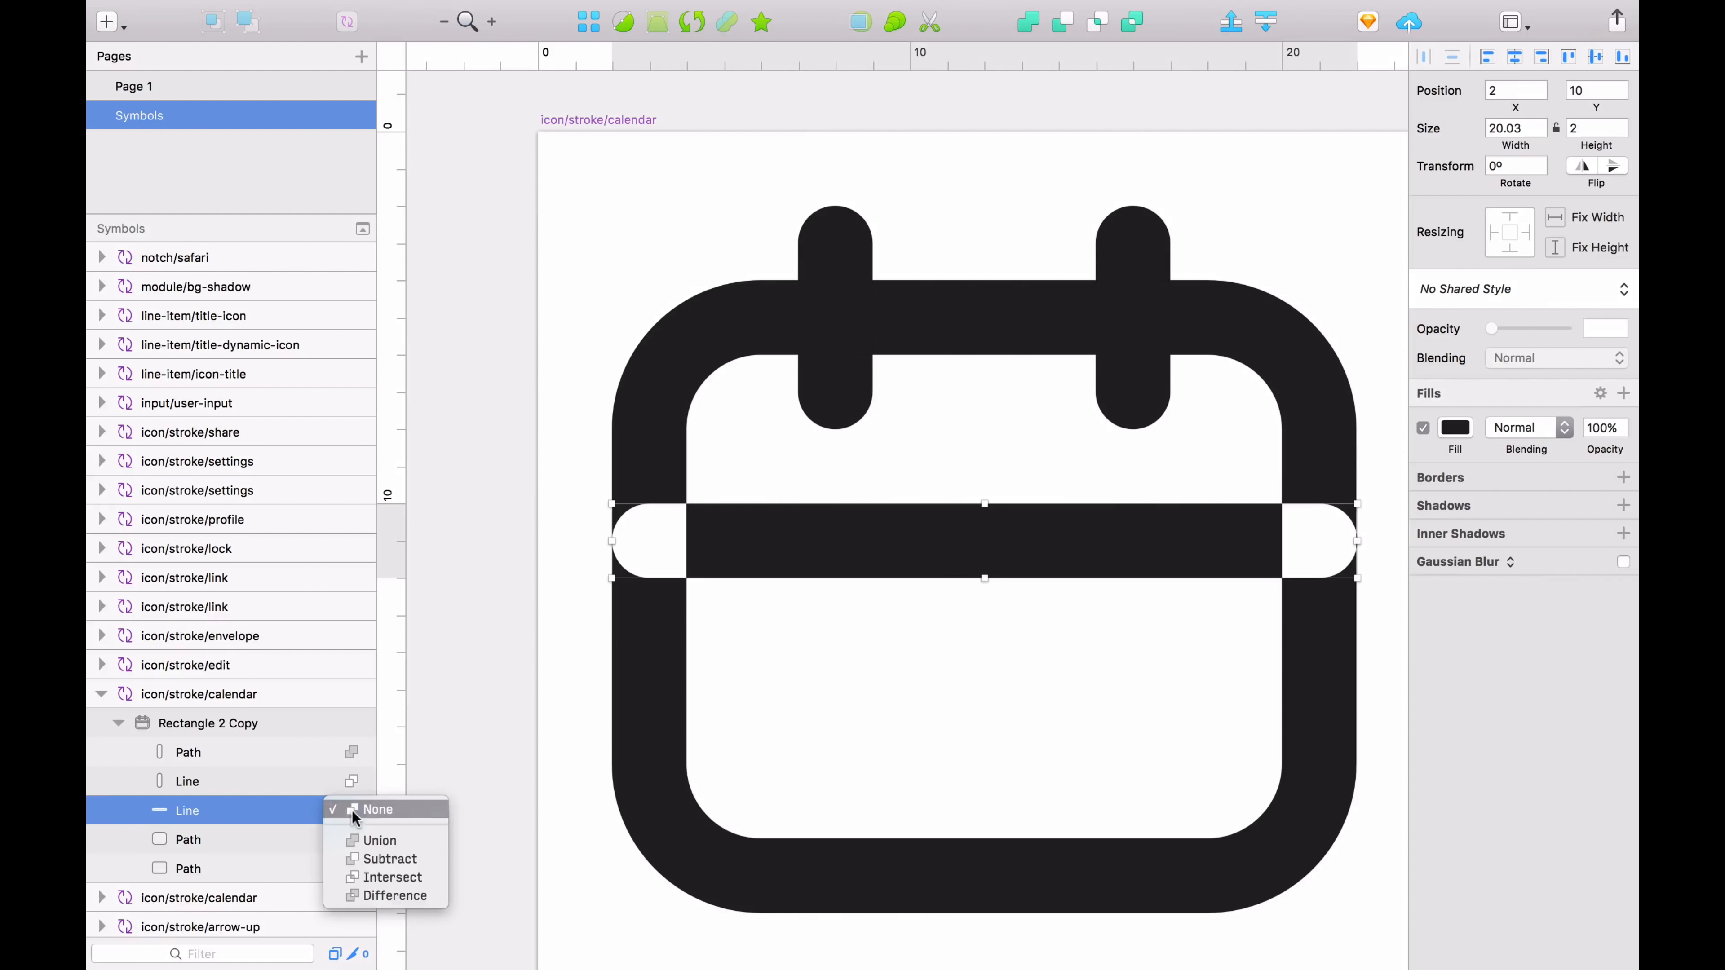
click(379, 842)
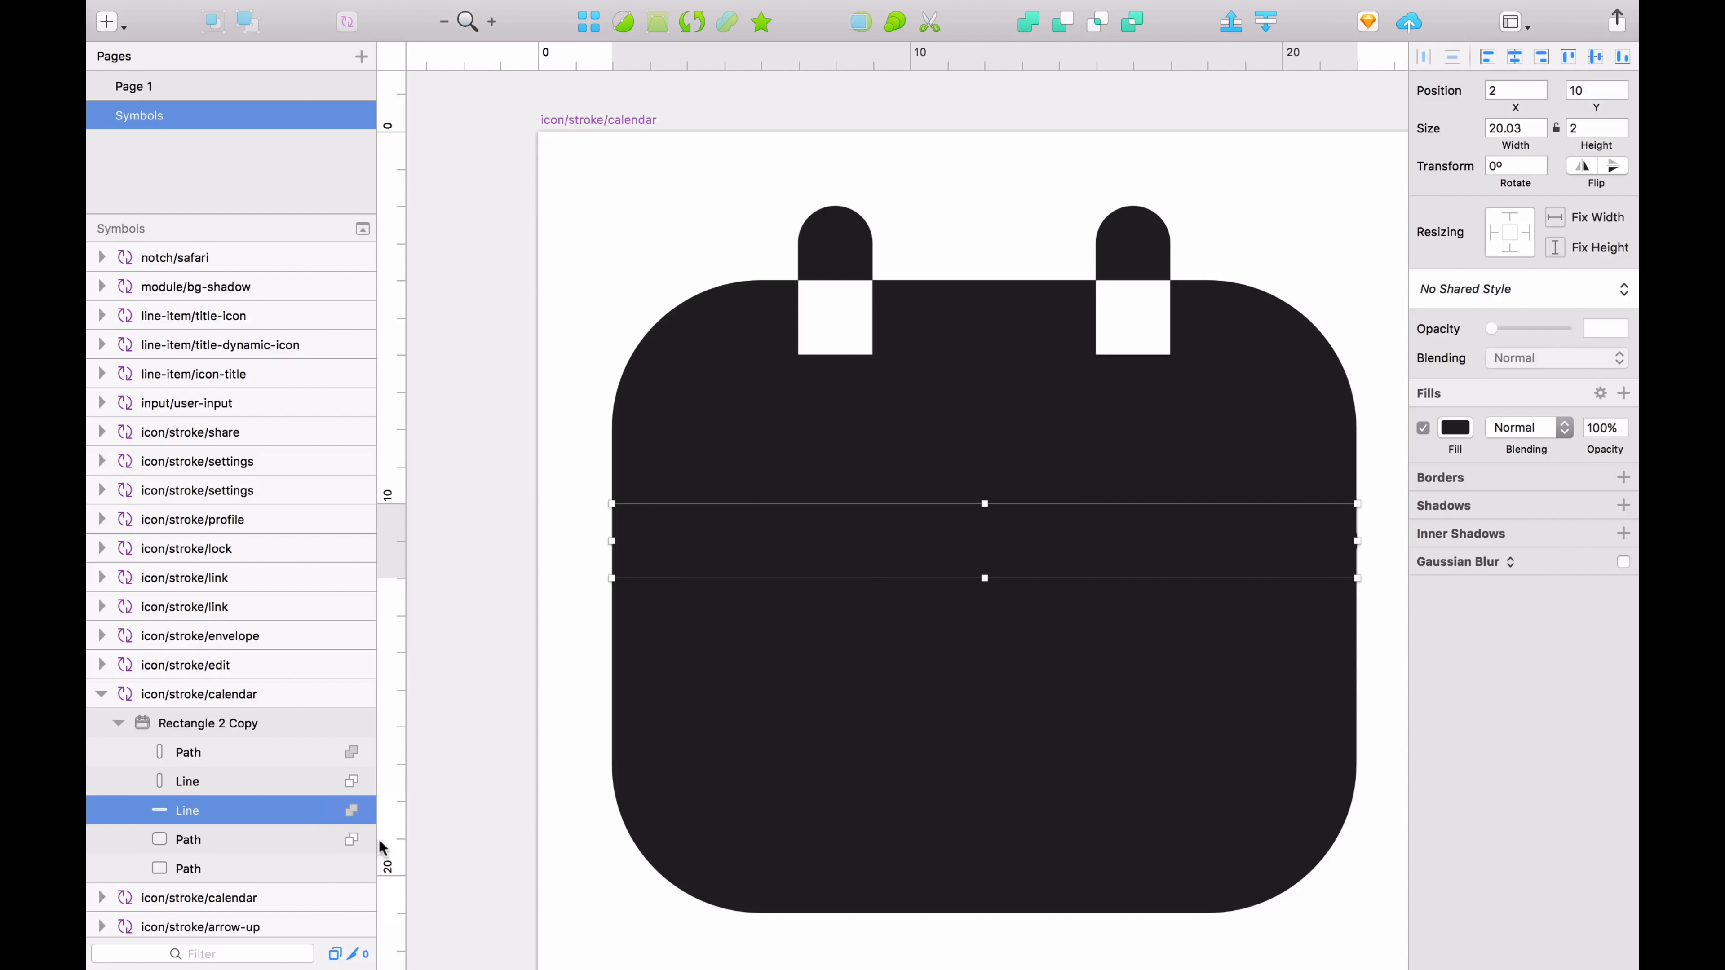
click(352, 781)
click(370, 810)
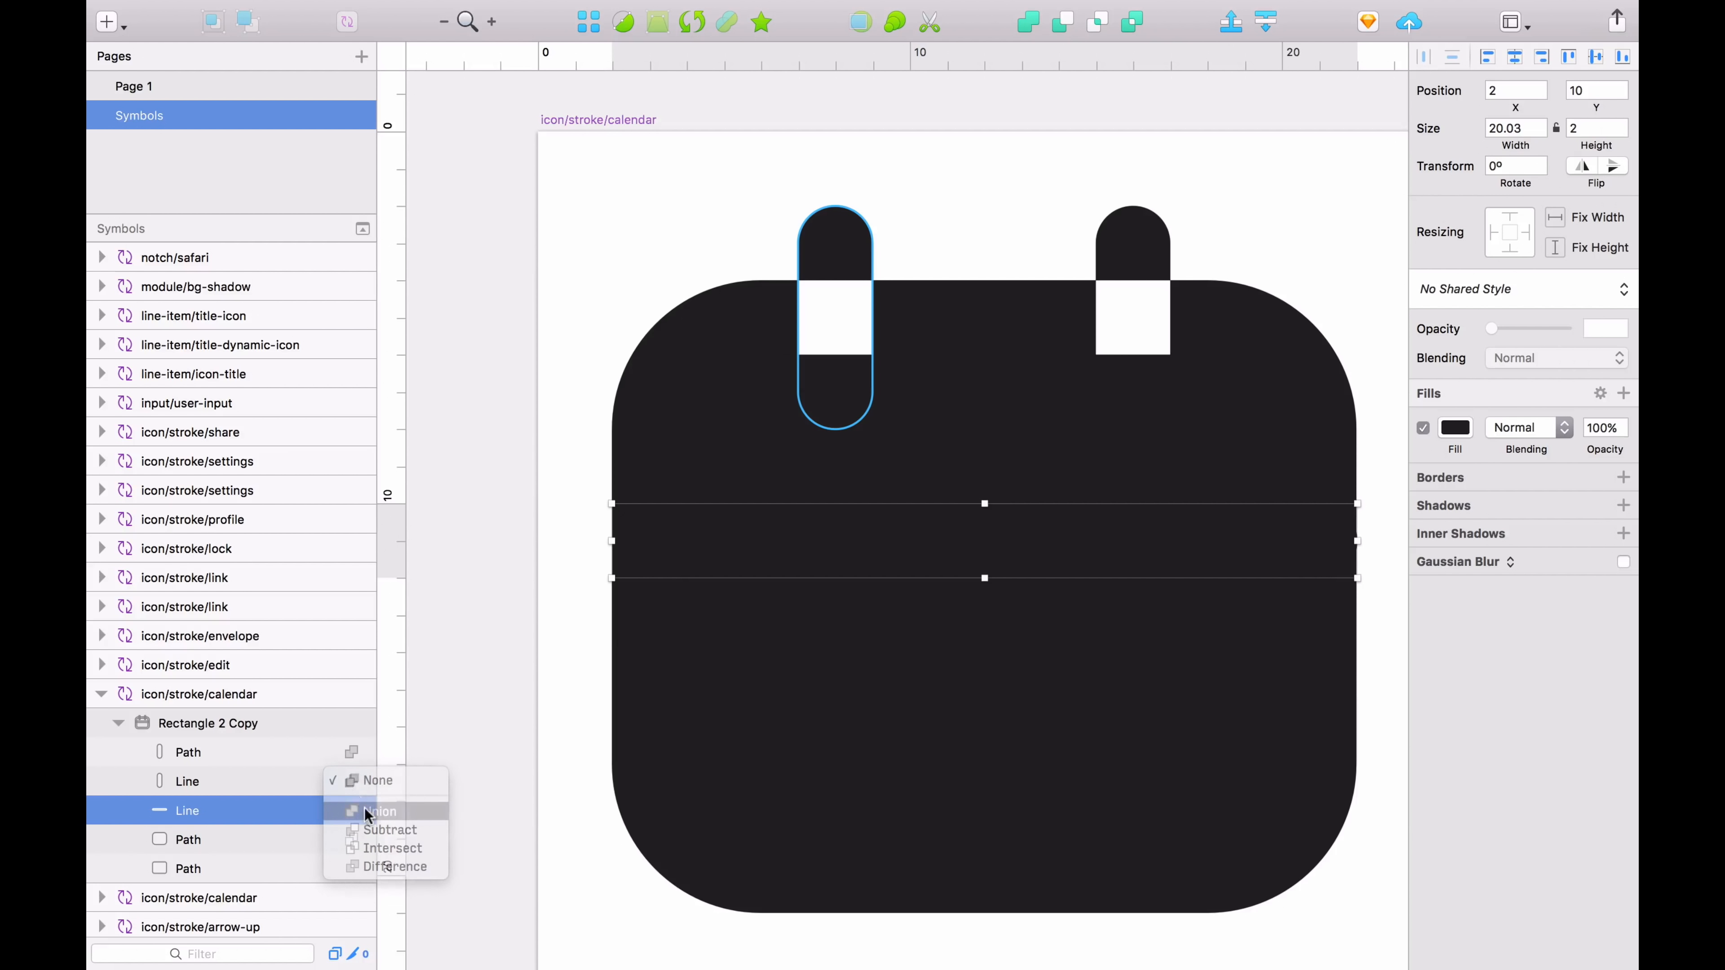
Step: Reorder the inner rectangle path above the outer one and set its boolean operation to Subtract
click(251, 843)
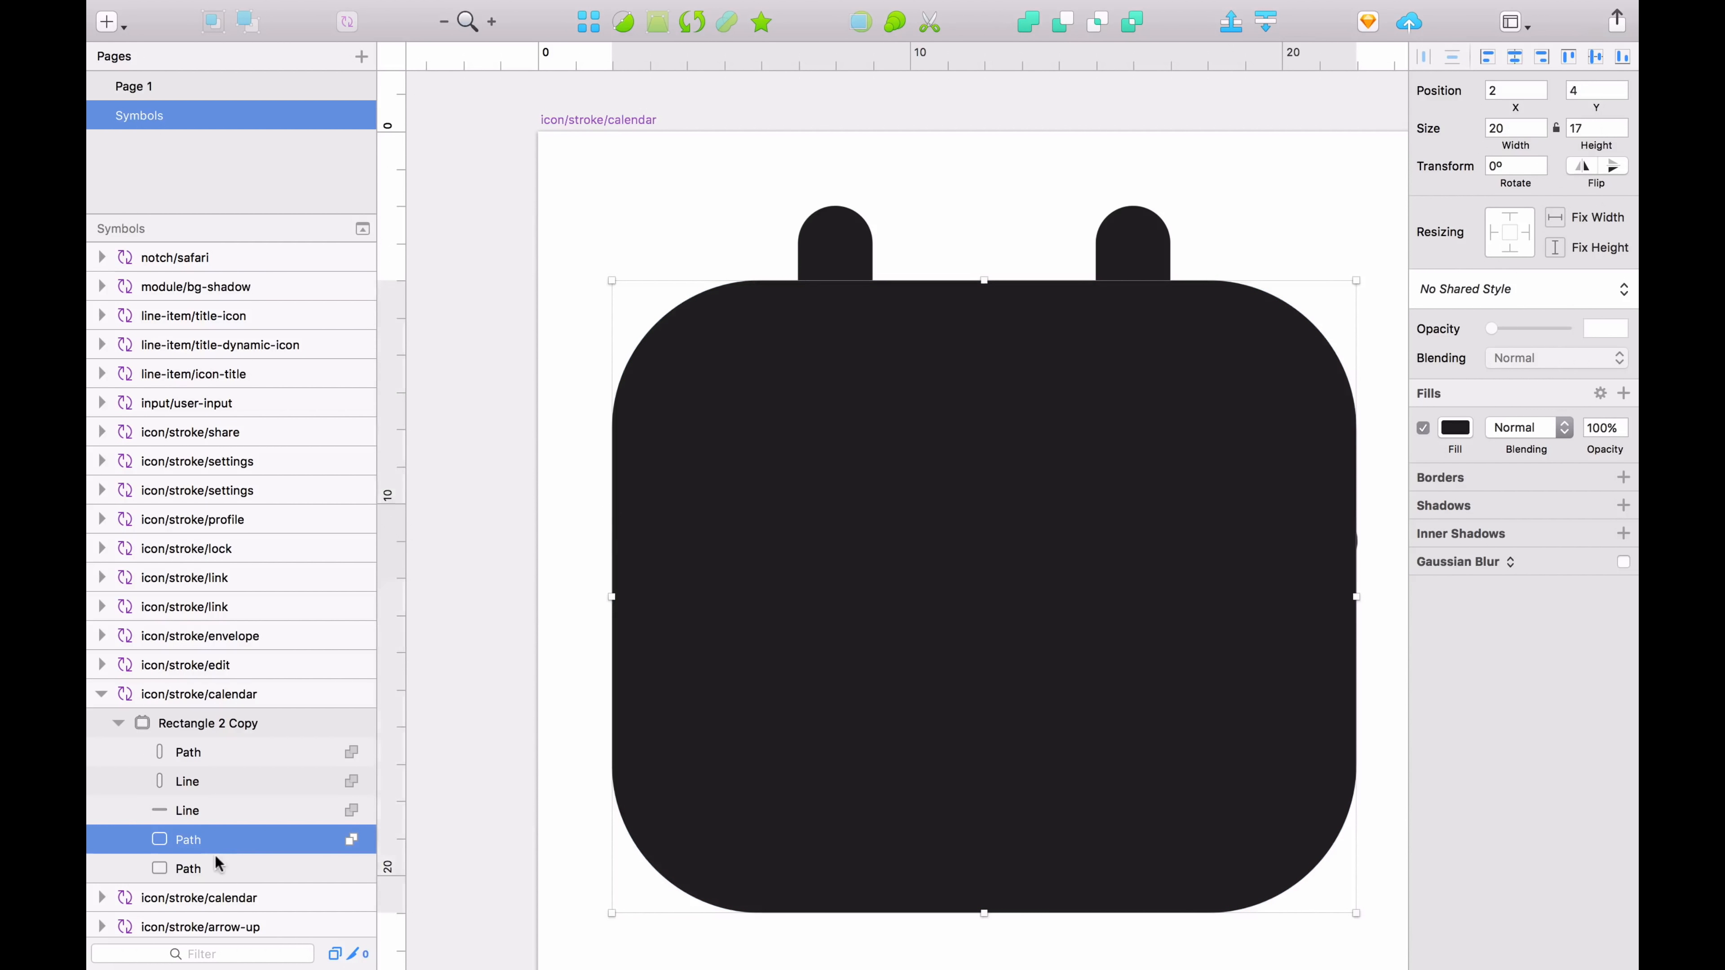
click(226, 869)
drag(226, 868, 204, 832)
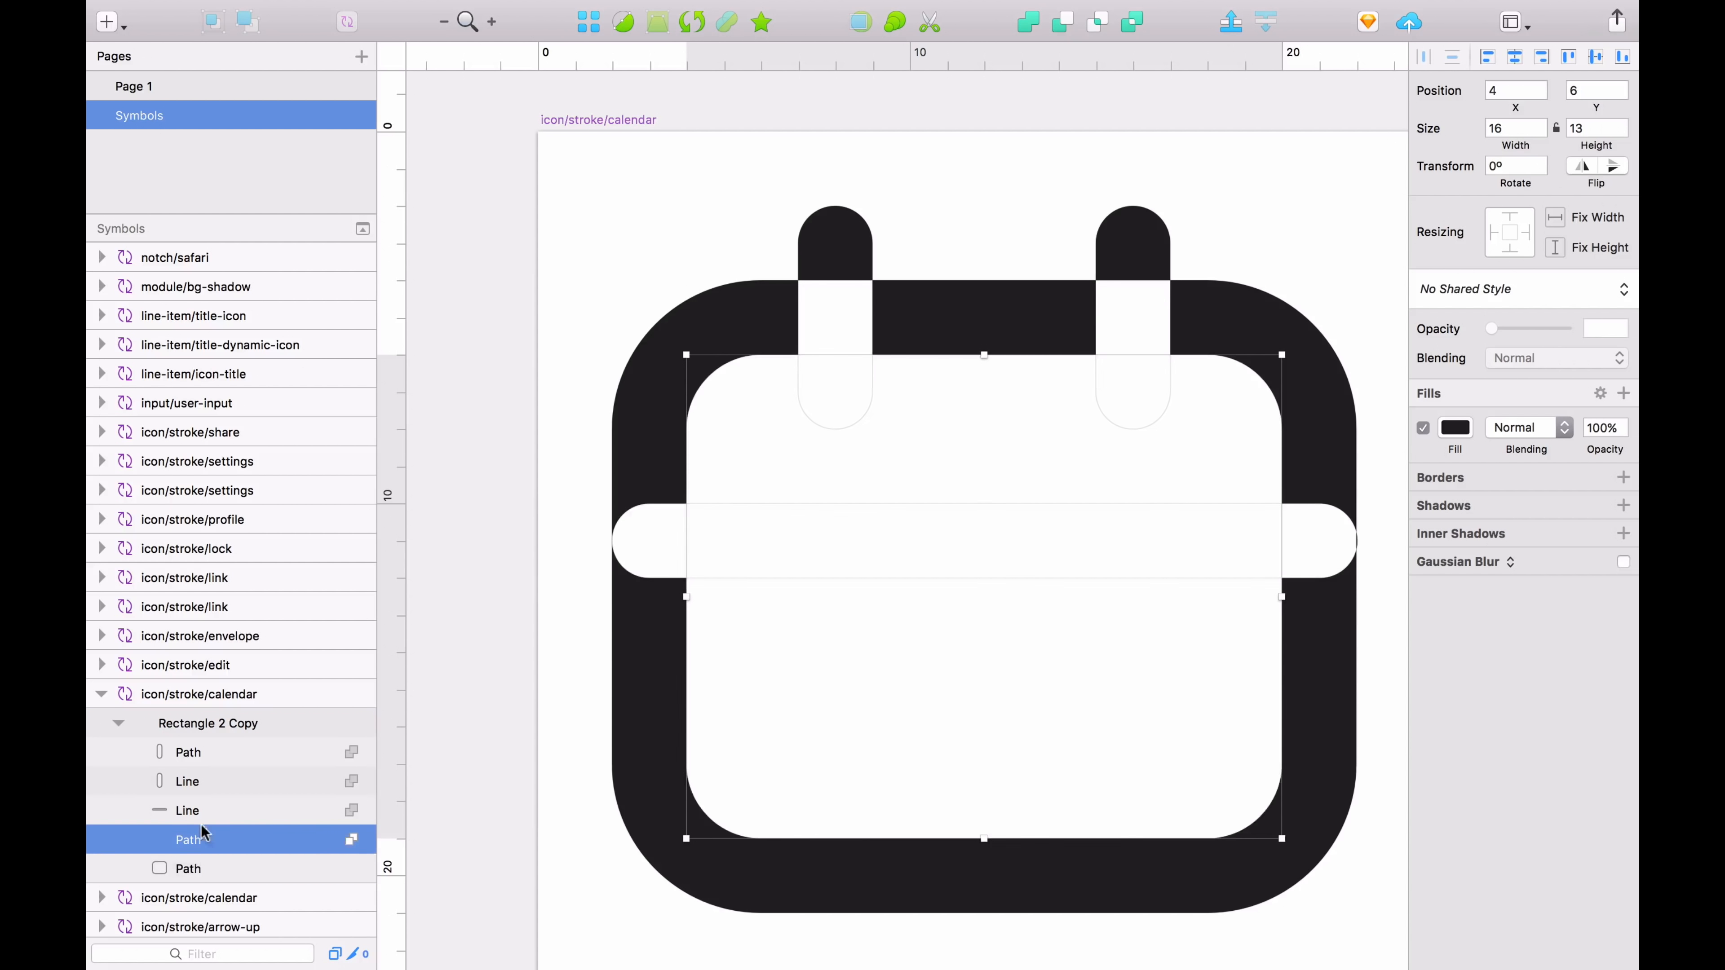
click(275, 810)
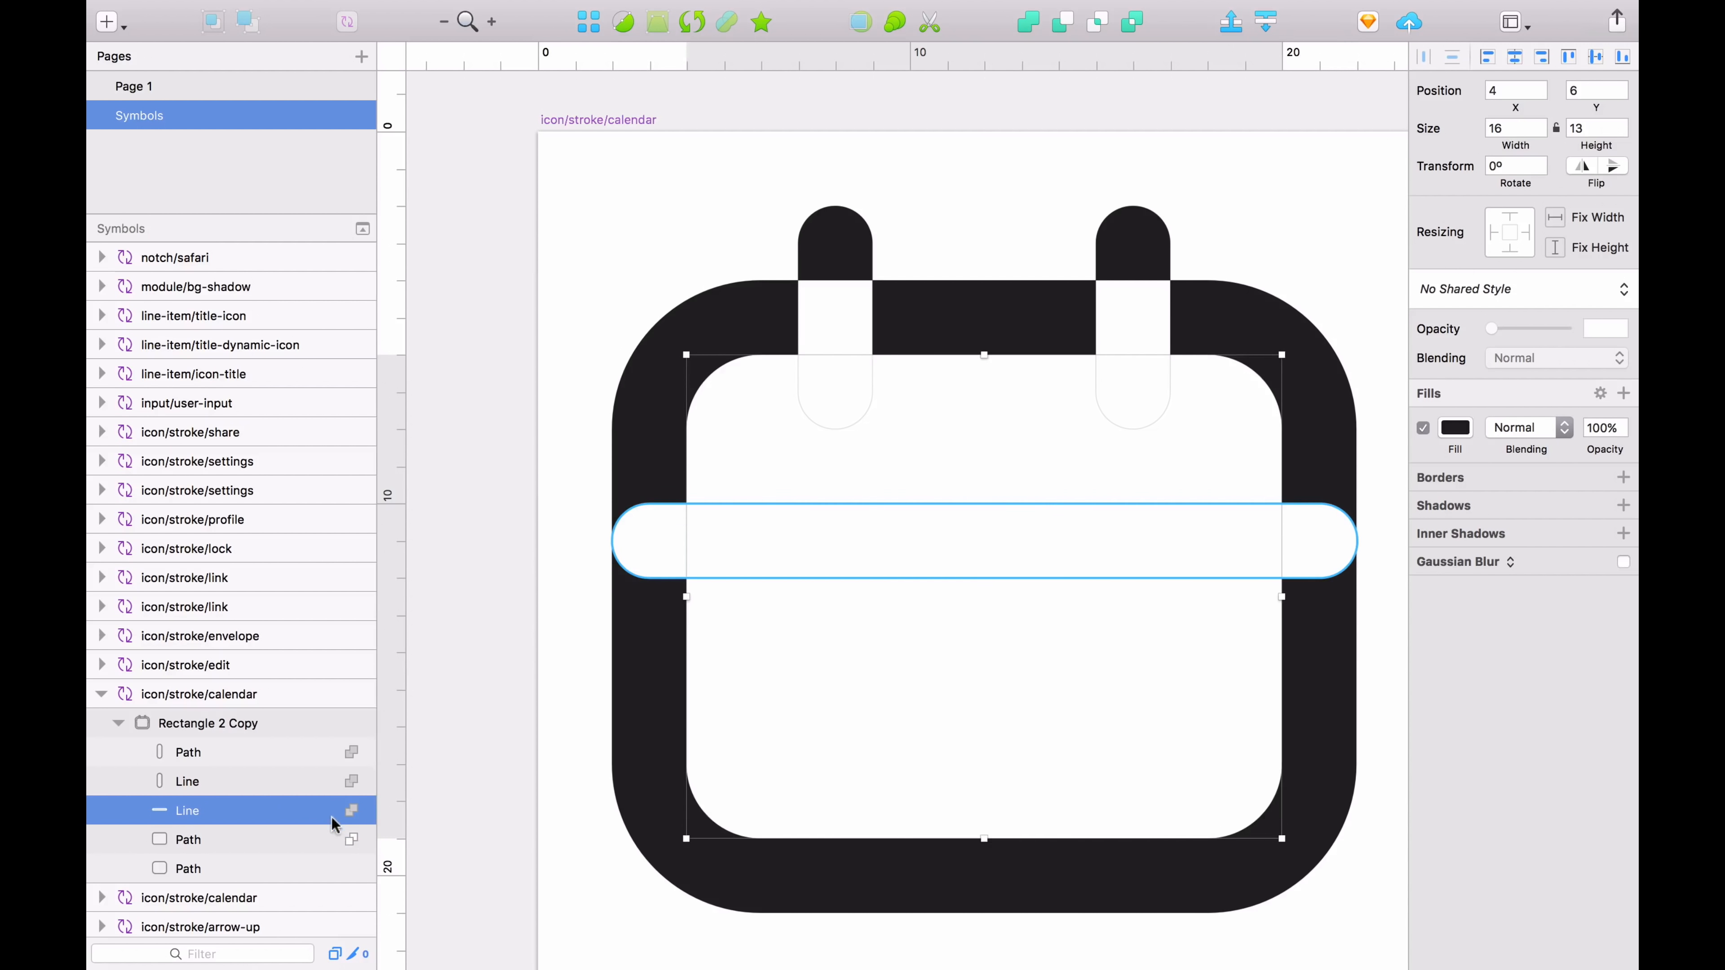
click(353, 840)
click(367, 882)
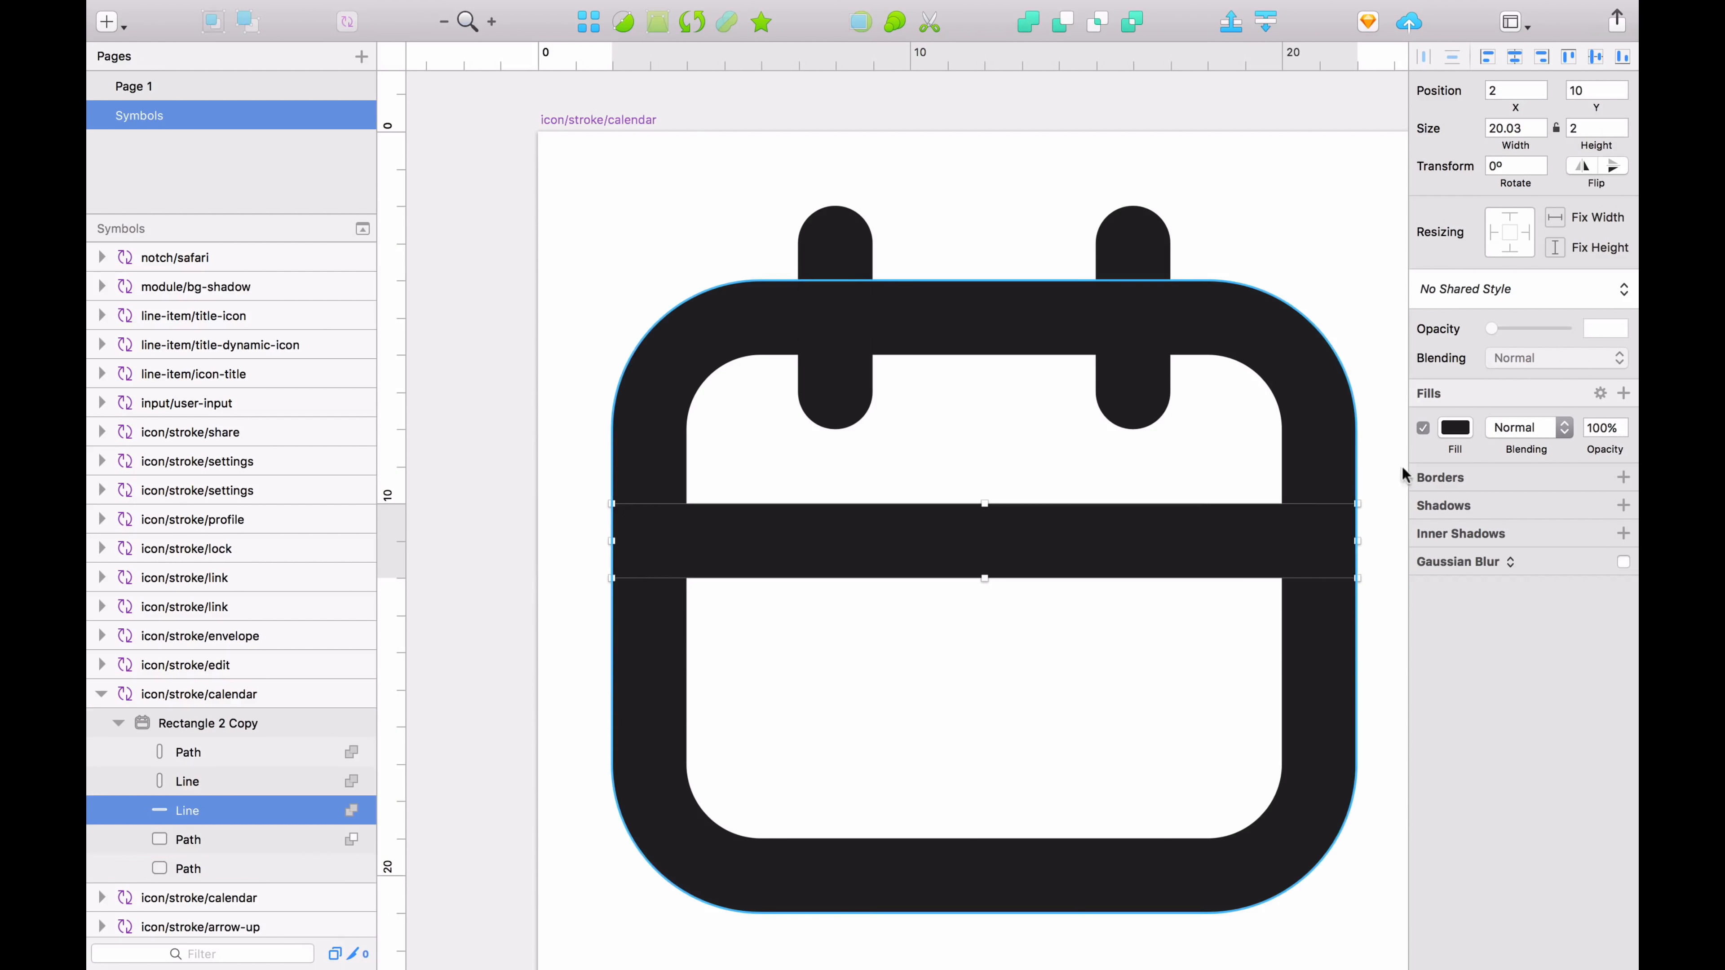
Step: Change the fill color of the combined calendar shape to red
click(224, 722)
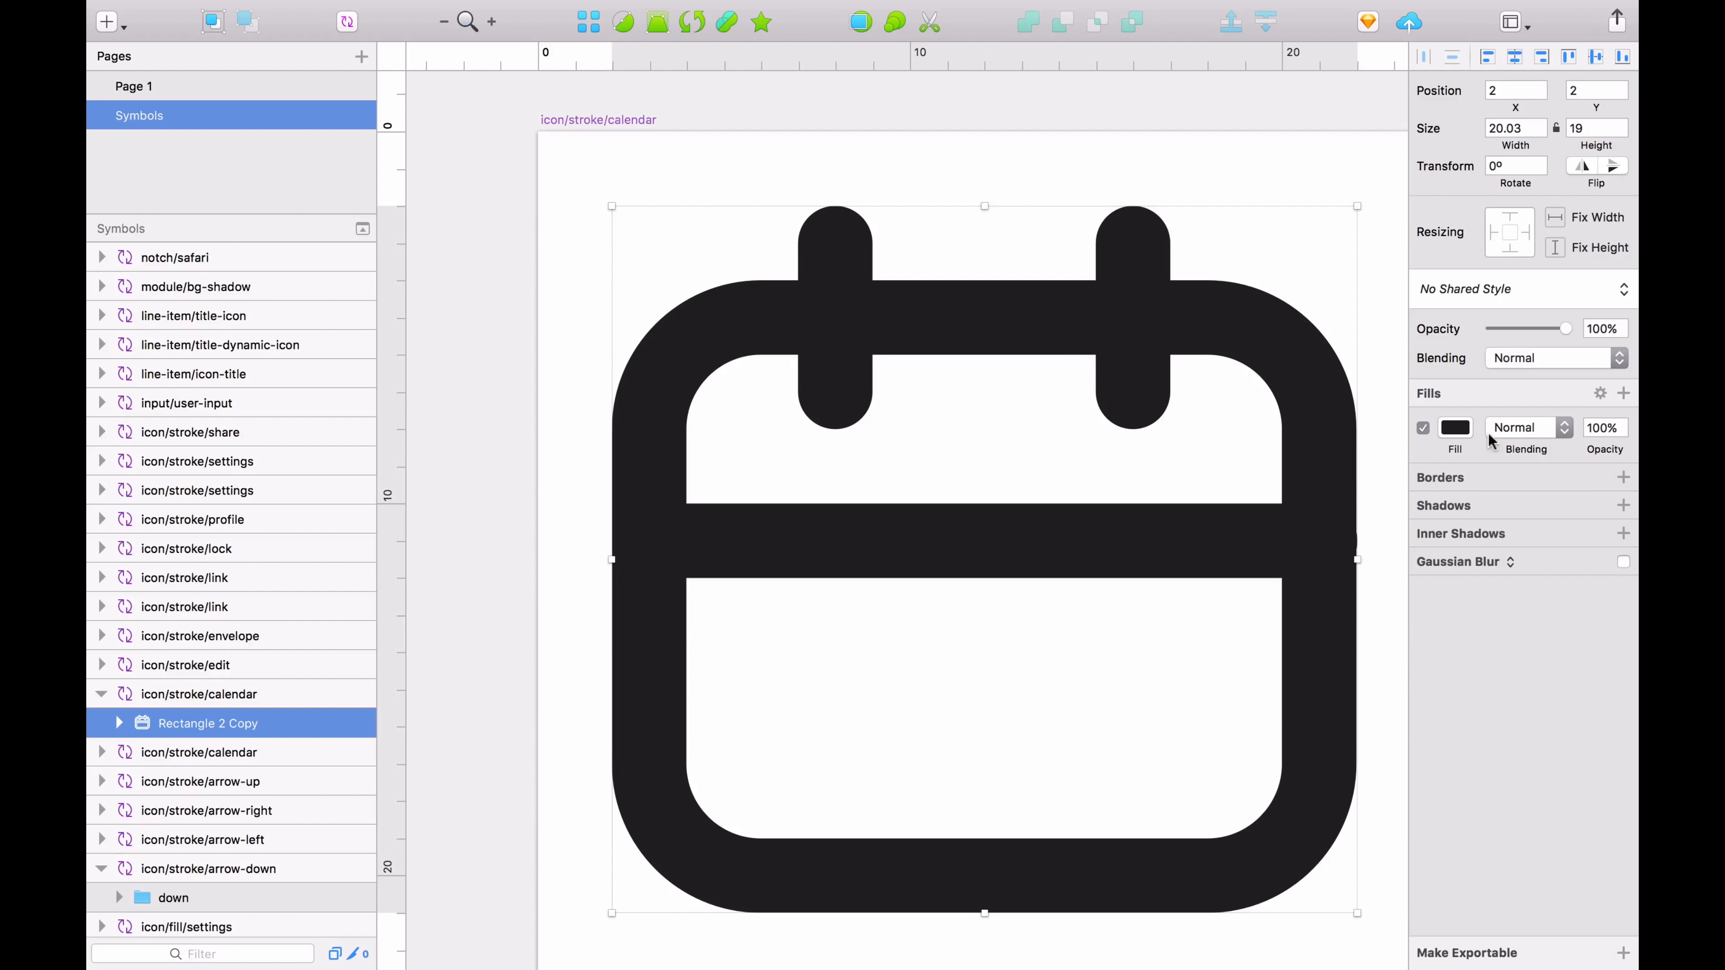
click(1456, 428)
drag(1553, 523, 1620, 514)
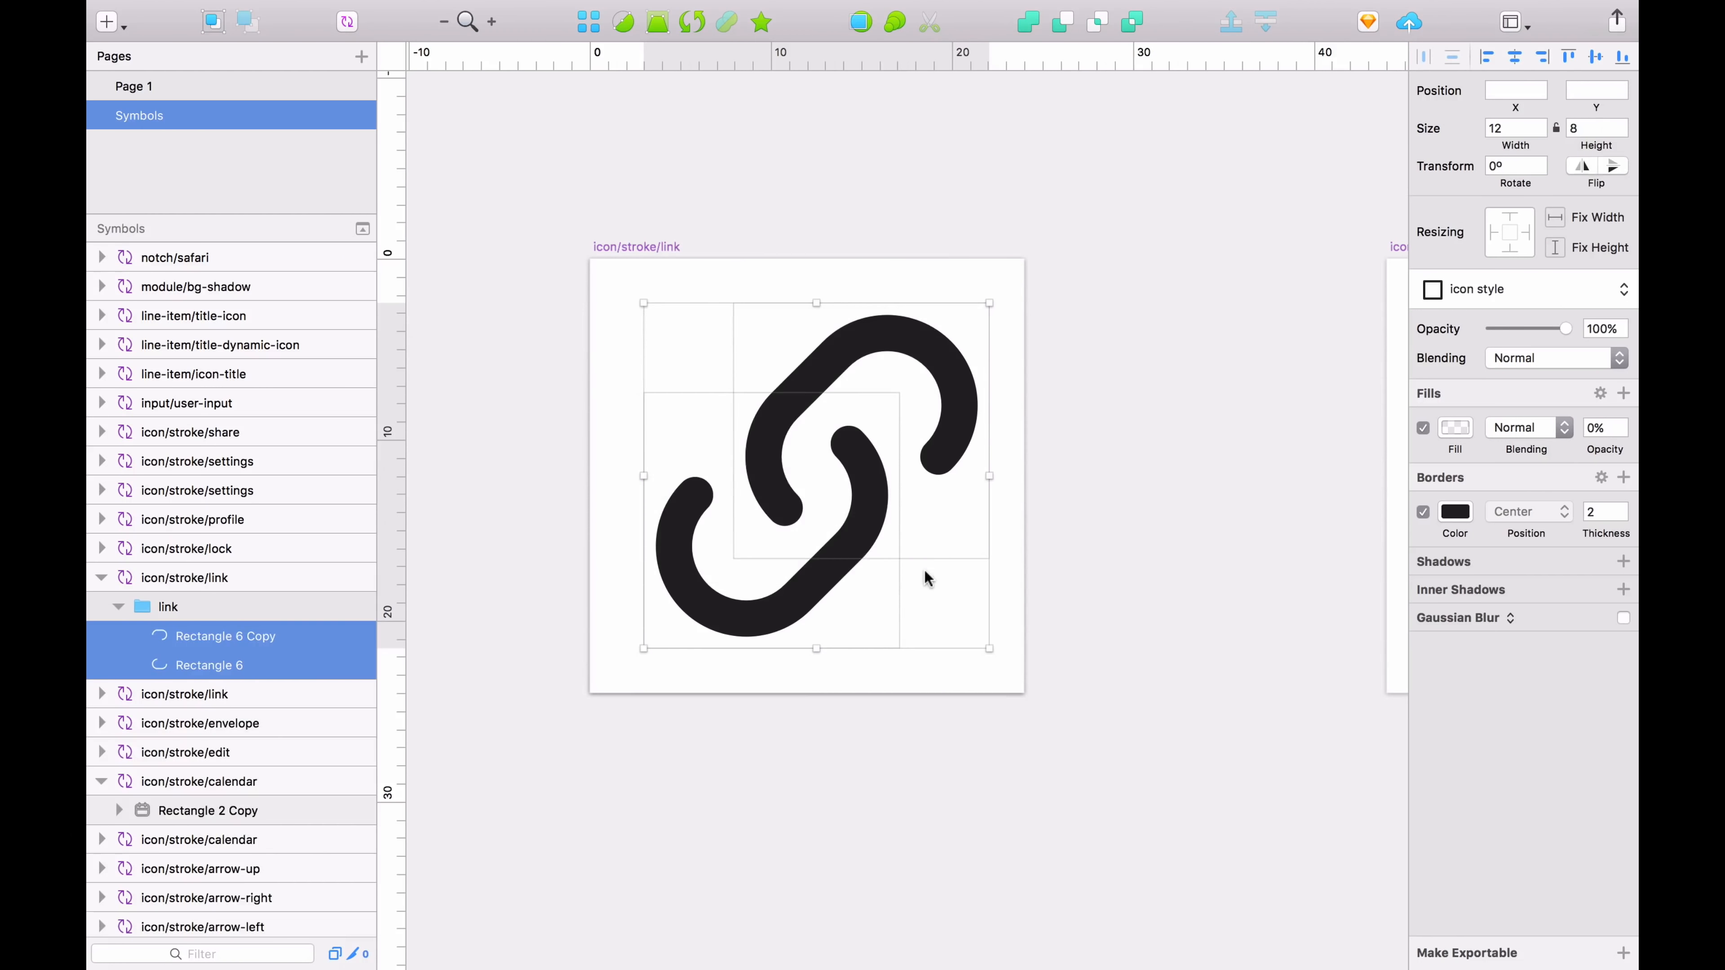
Step: Convert both shapes of the stroke link icon to outlines and ungroup the link folder
key(shift+super+o)
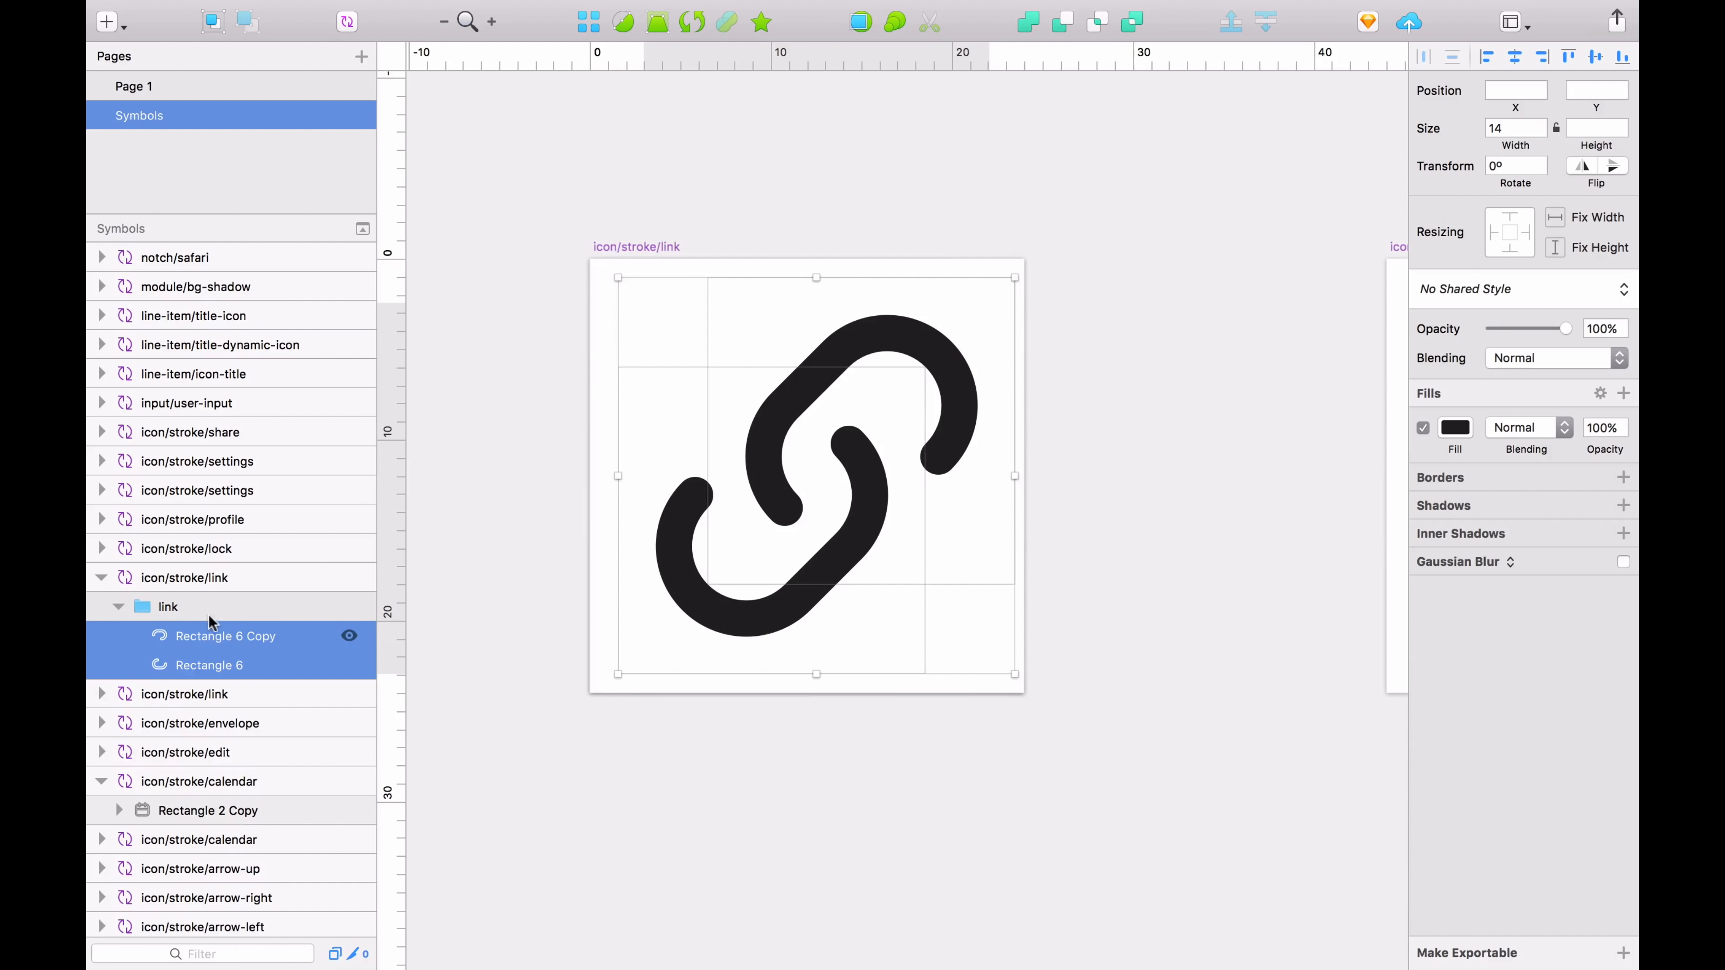
click(198, 610)
key(shift+super+g)
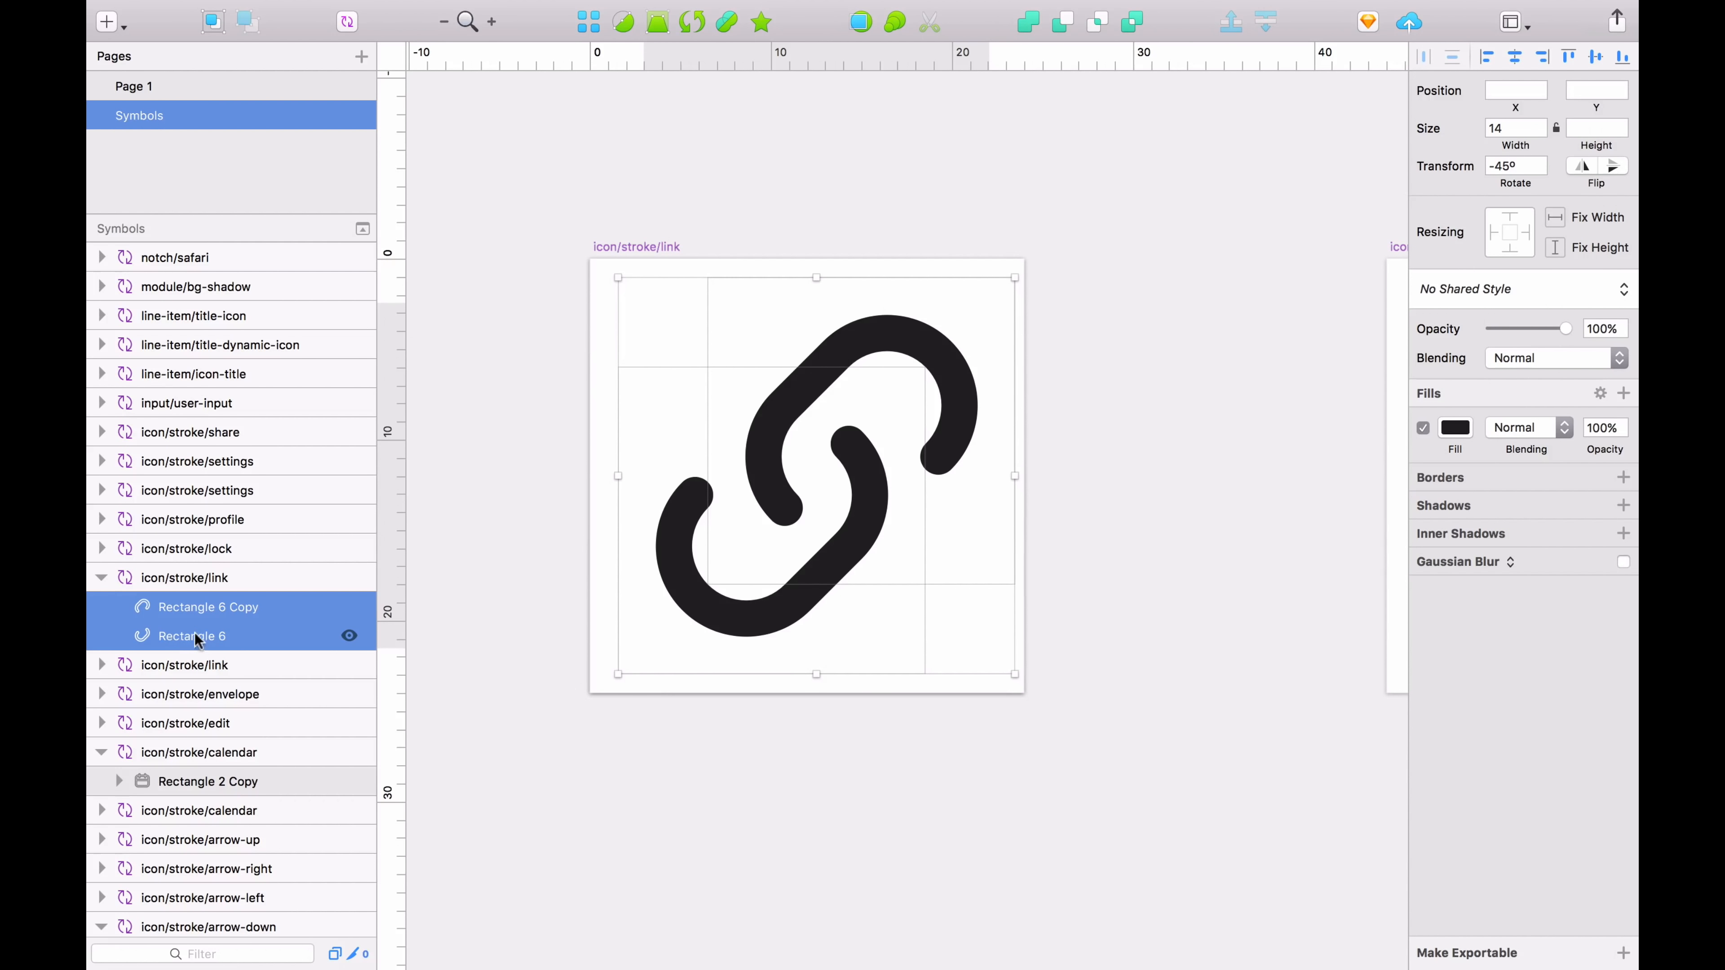
Step: Combine the link icon's two outlined shapes into one compound shape
double_click(175, 637)
key(Escape)
key(alt+super+u)
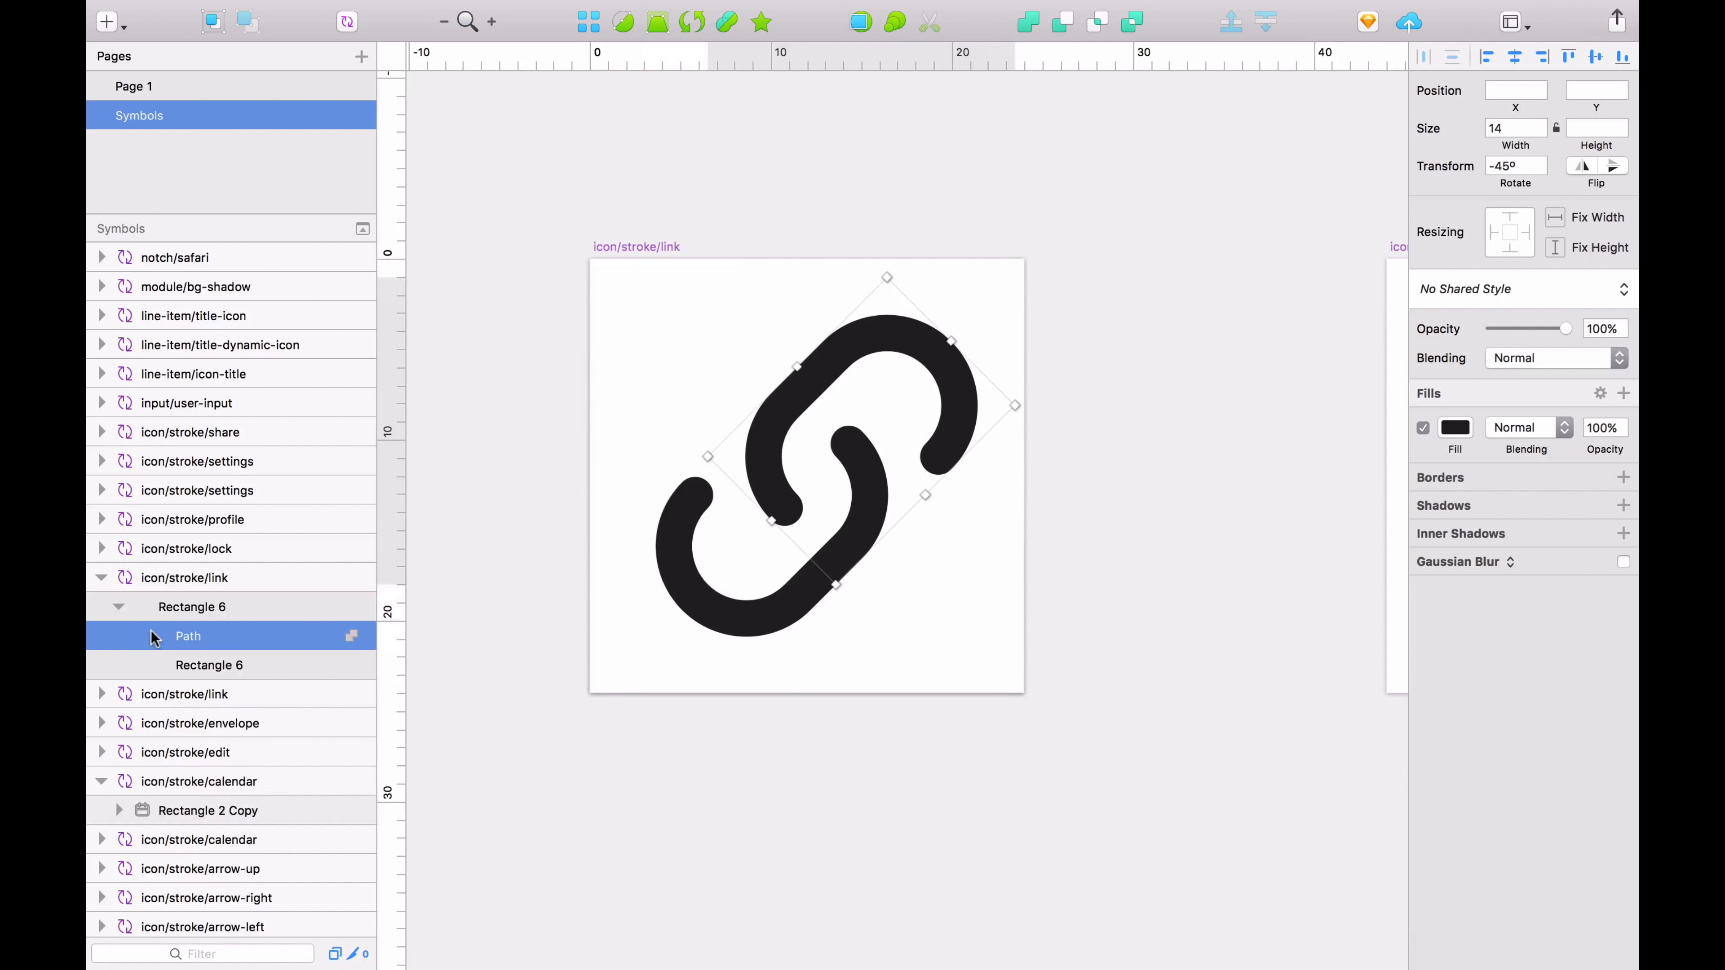
Step: Convert both shapes of the stroke settings icon to outlines and ungroup the settings folder
click(119, 606)
scroll(1246, 558, right, 10)
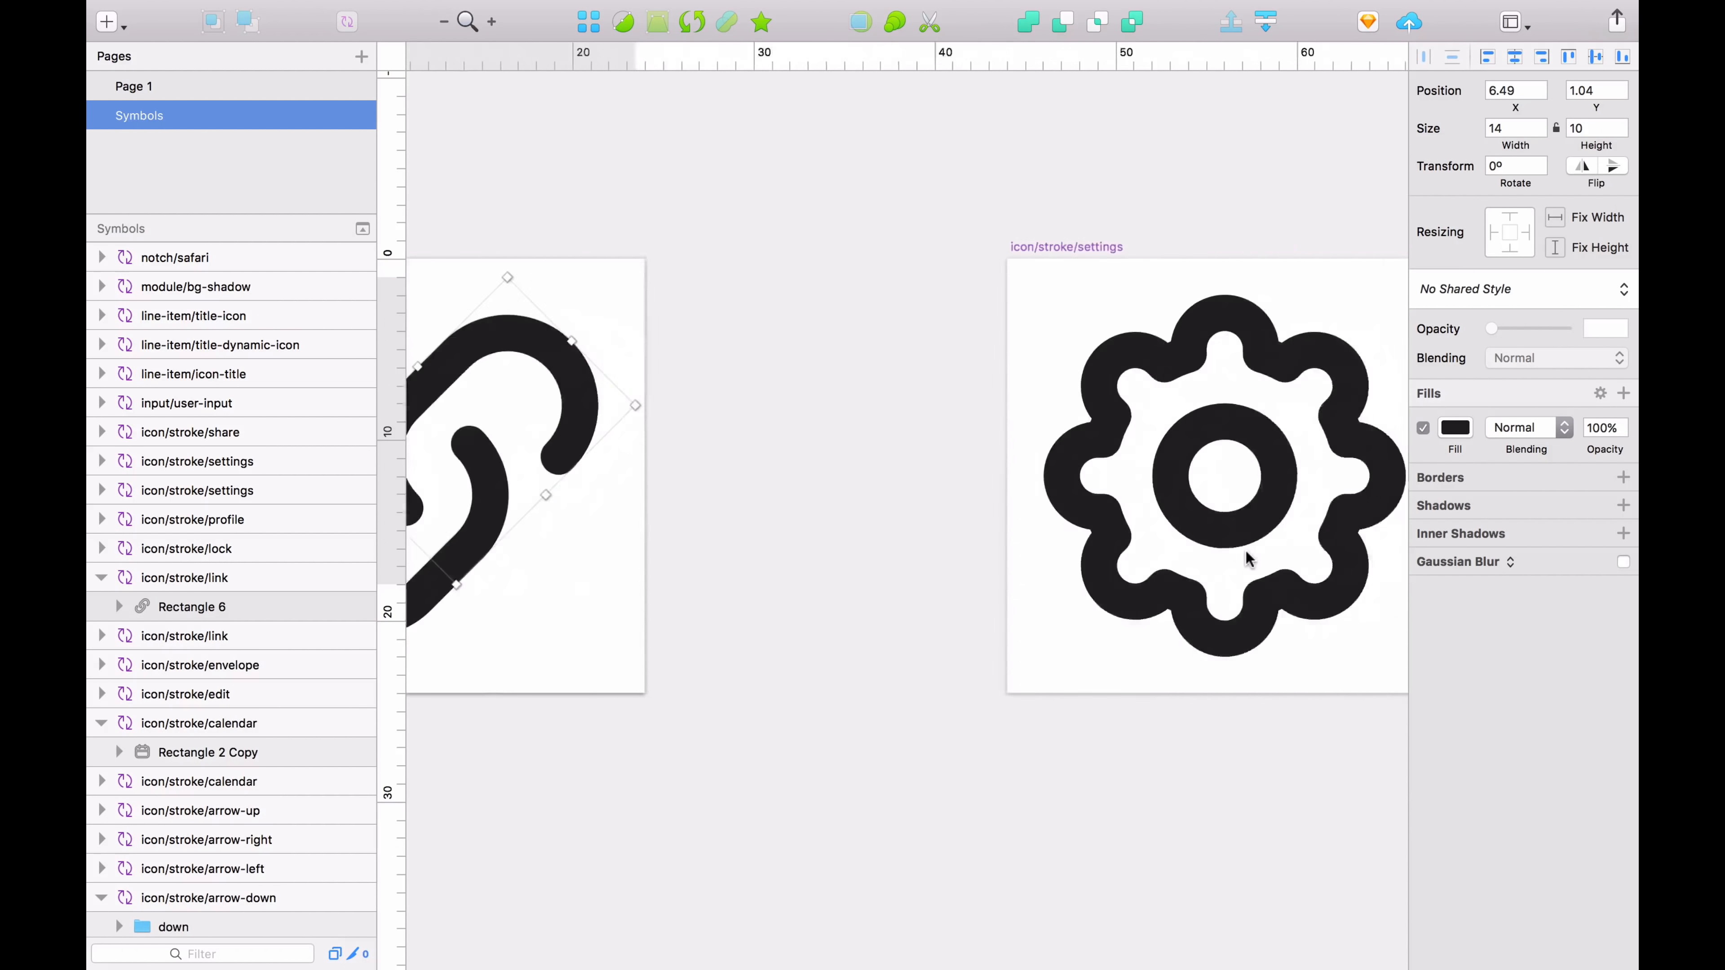
drag(844, 528, 867, 568)
key(alt+super+o)
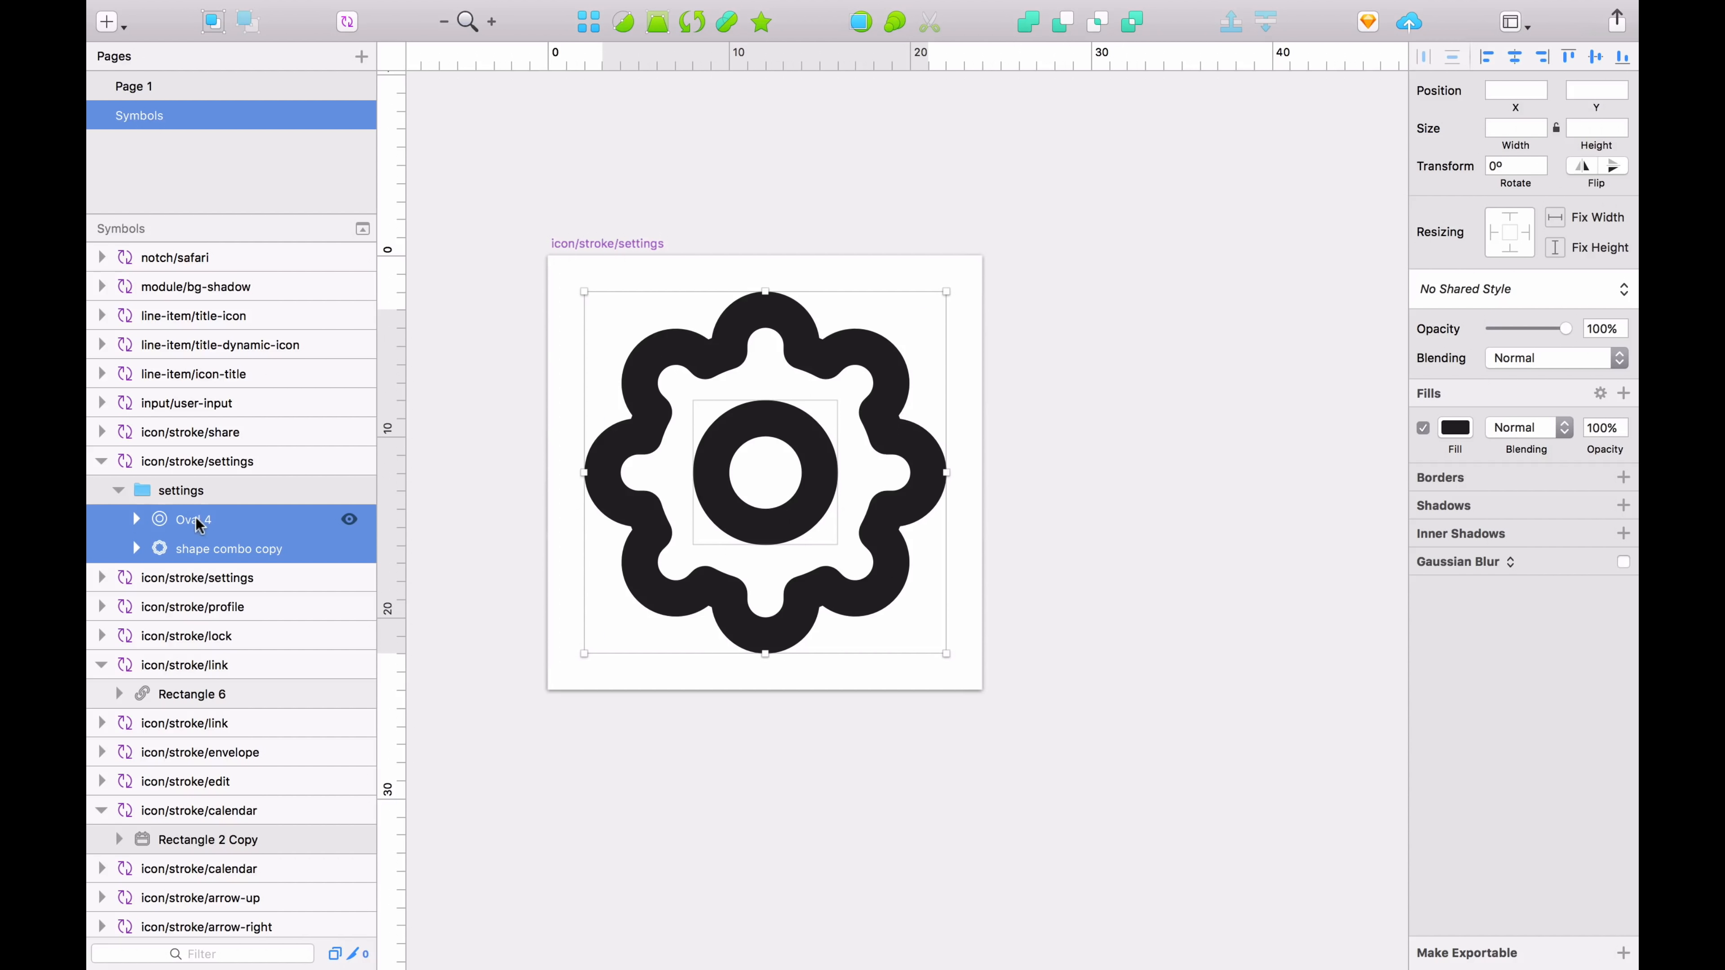
click(185, 493)
key(super+shift+g)
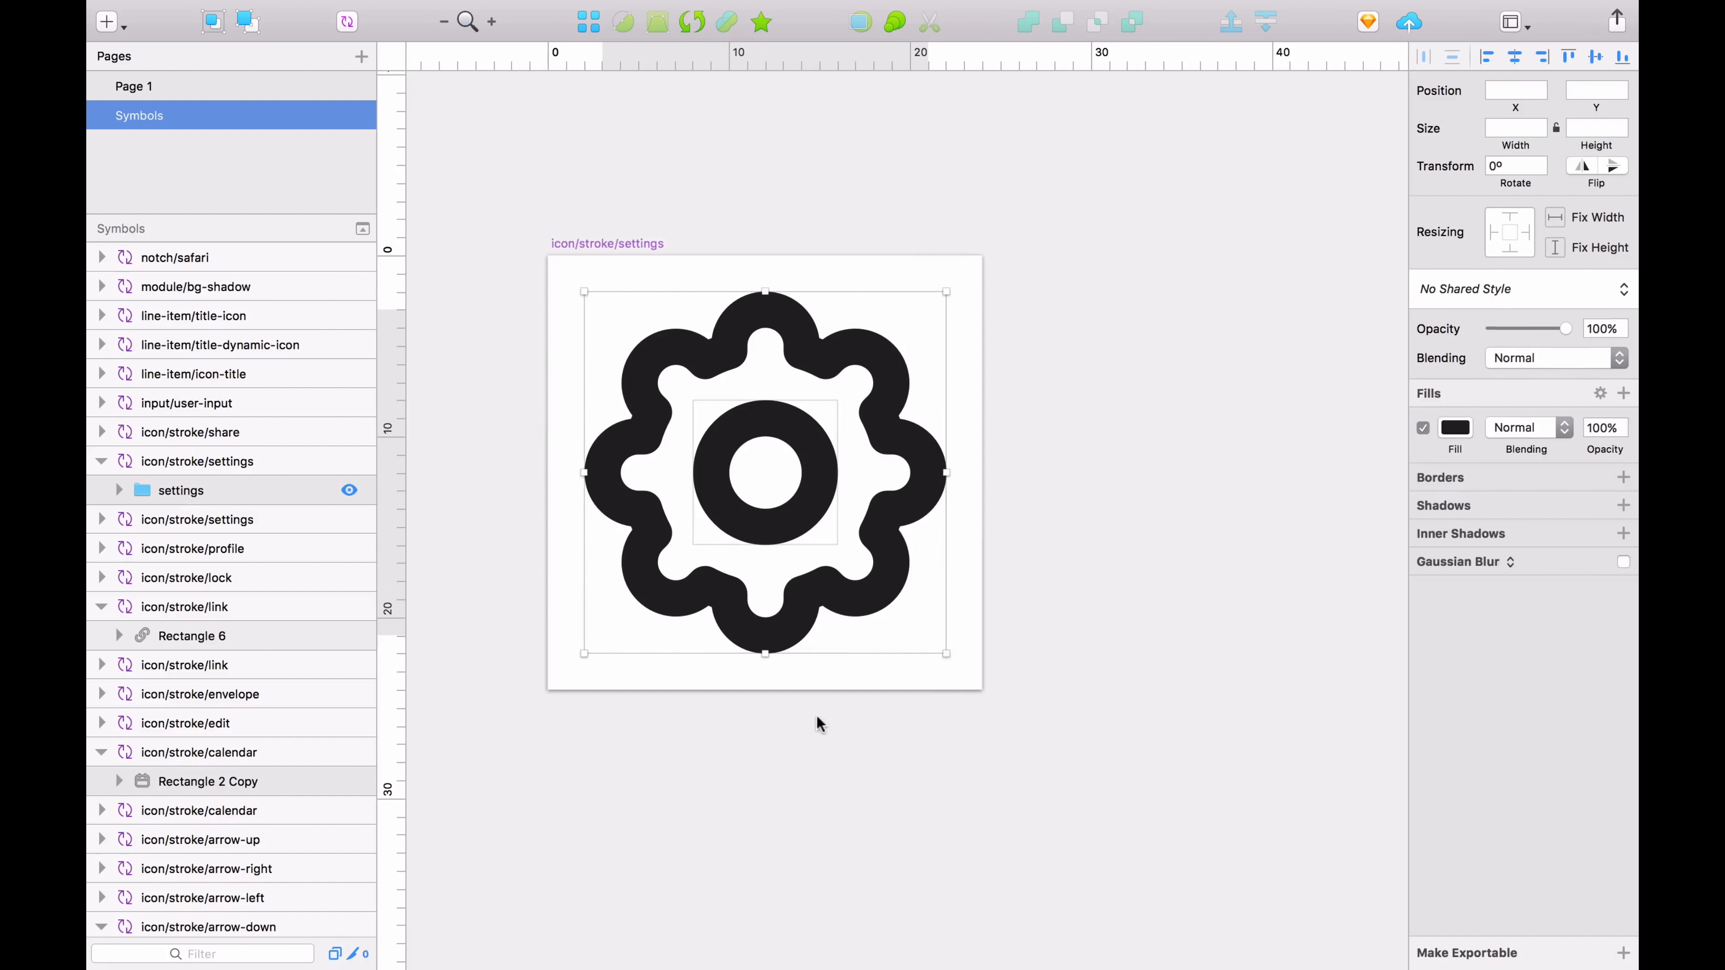
Step: Move the inner circle's paths into the outer gear shape so the settings icon becomes one compound shape
click(633, 495)
drag(188, 495, 175, 522)
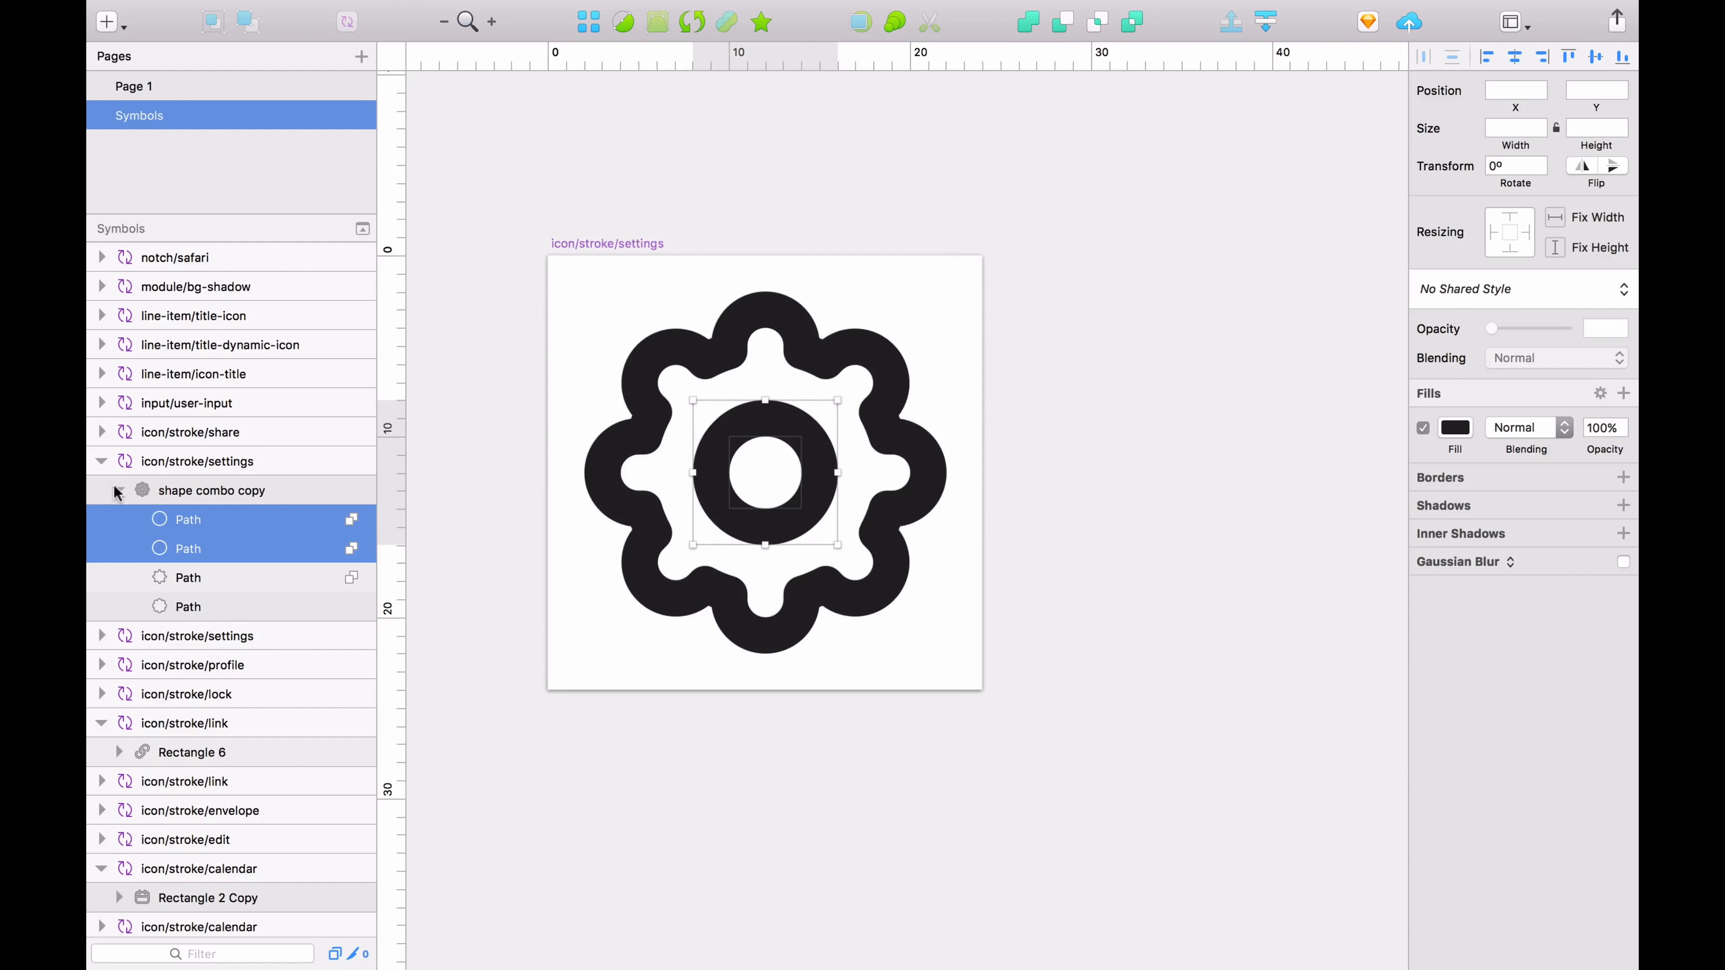
click(117, 491)
click(239, 493)
Step: Create a shared layer style named icon/fill from the combined calendar, link and settings shapes
scroll(716, 701, down, 3)
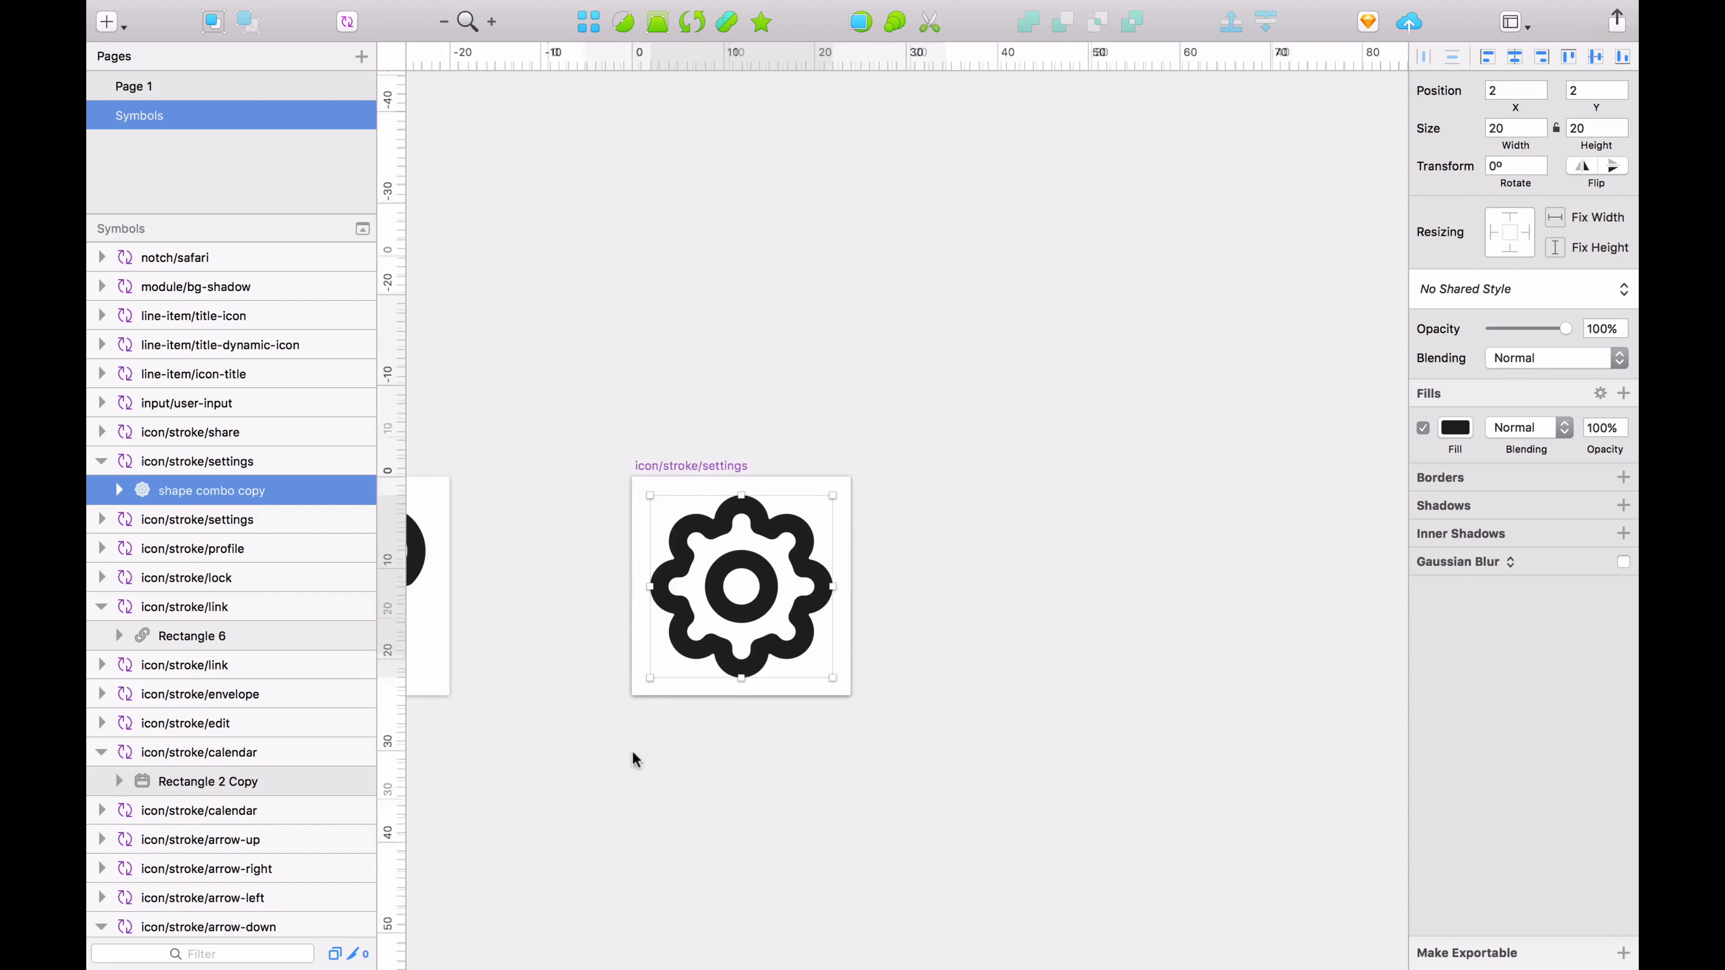
drag(632, 749, 993, 726)
click(865, 744)
scroll(870, 787, down, 1)
drag(921, 797, 1086, 820)
scroll(1031, 811, down, 3)
click(600, 623)
shift+click(882, 643)
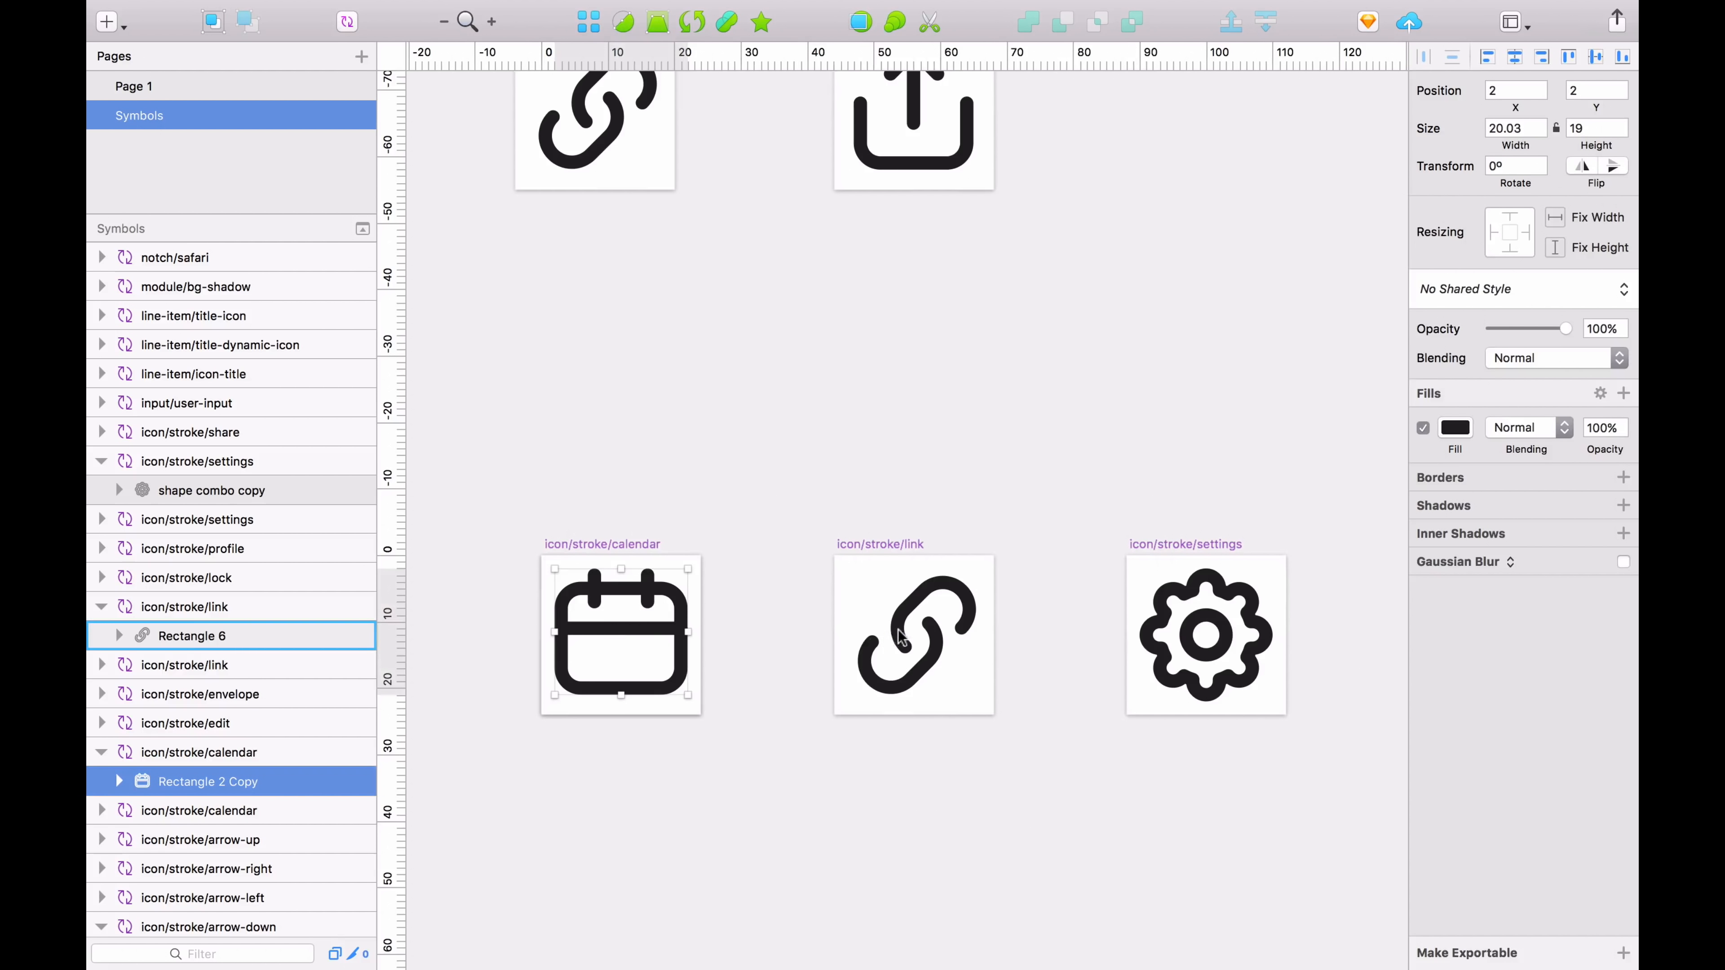
shift+click(1159, 632)
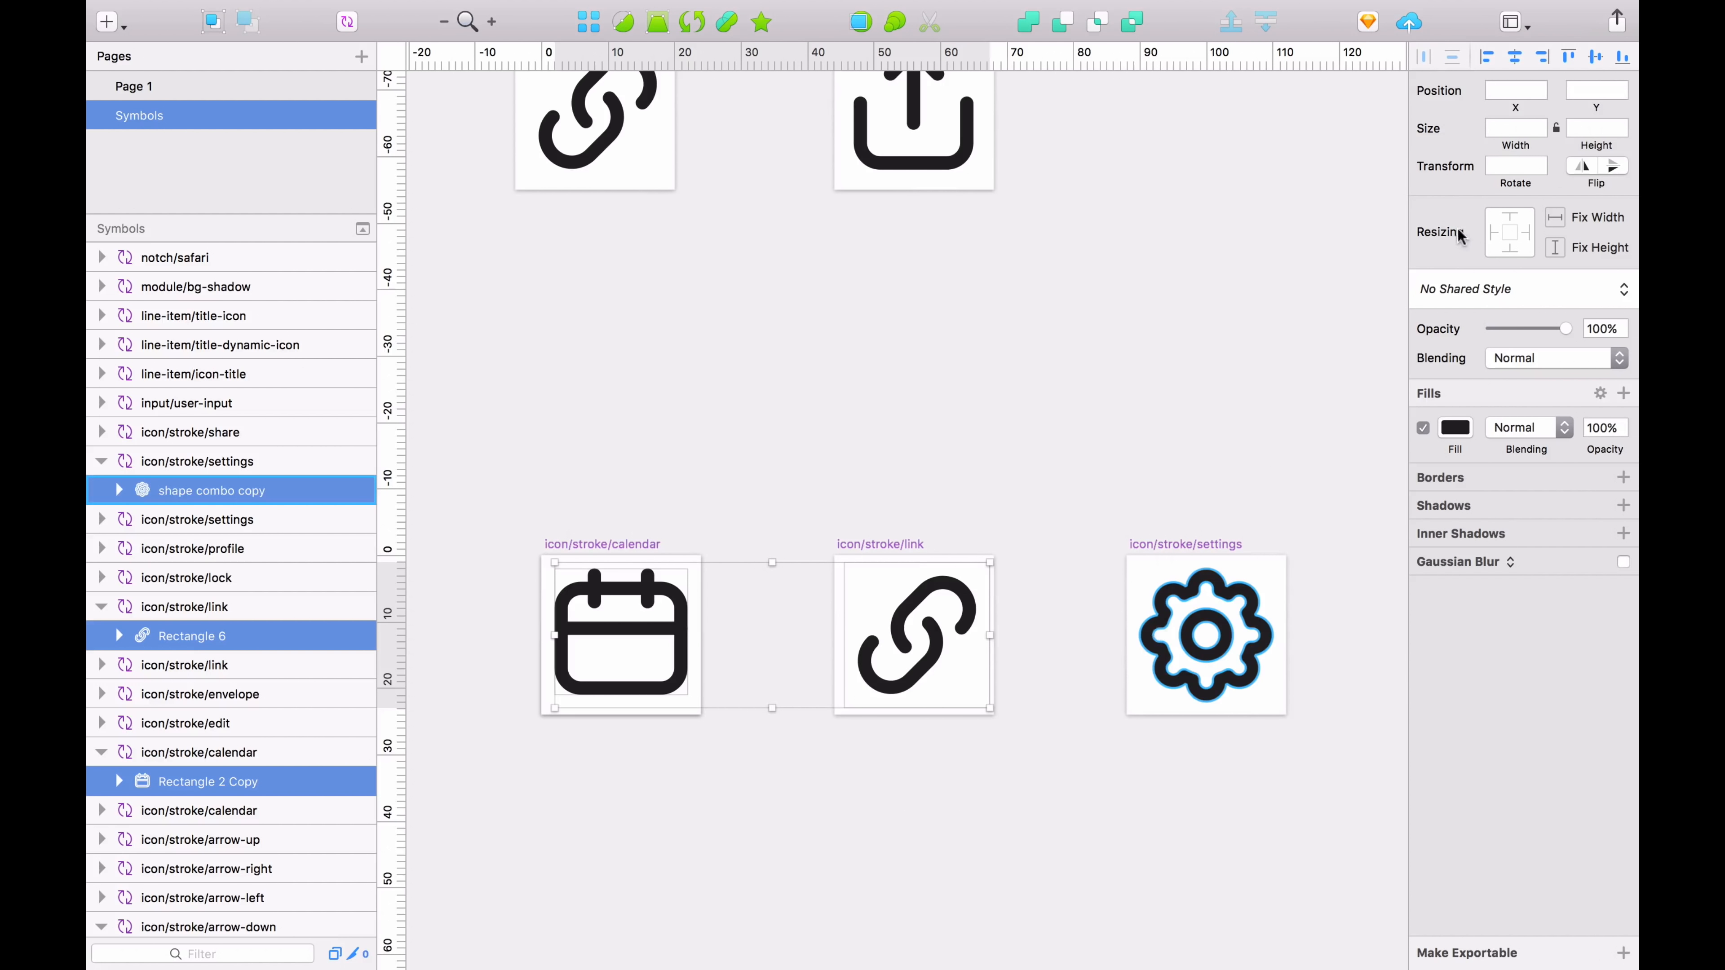
click(1497, 291)
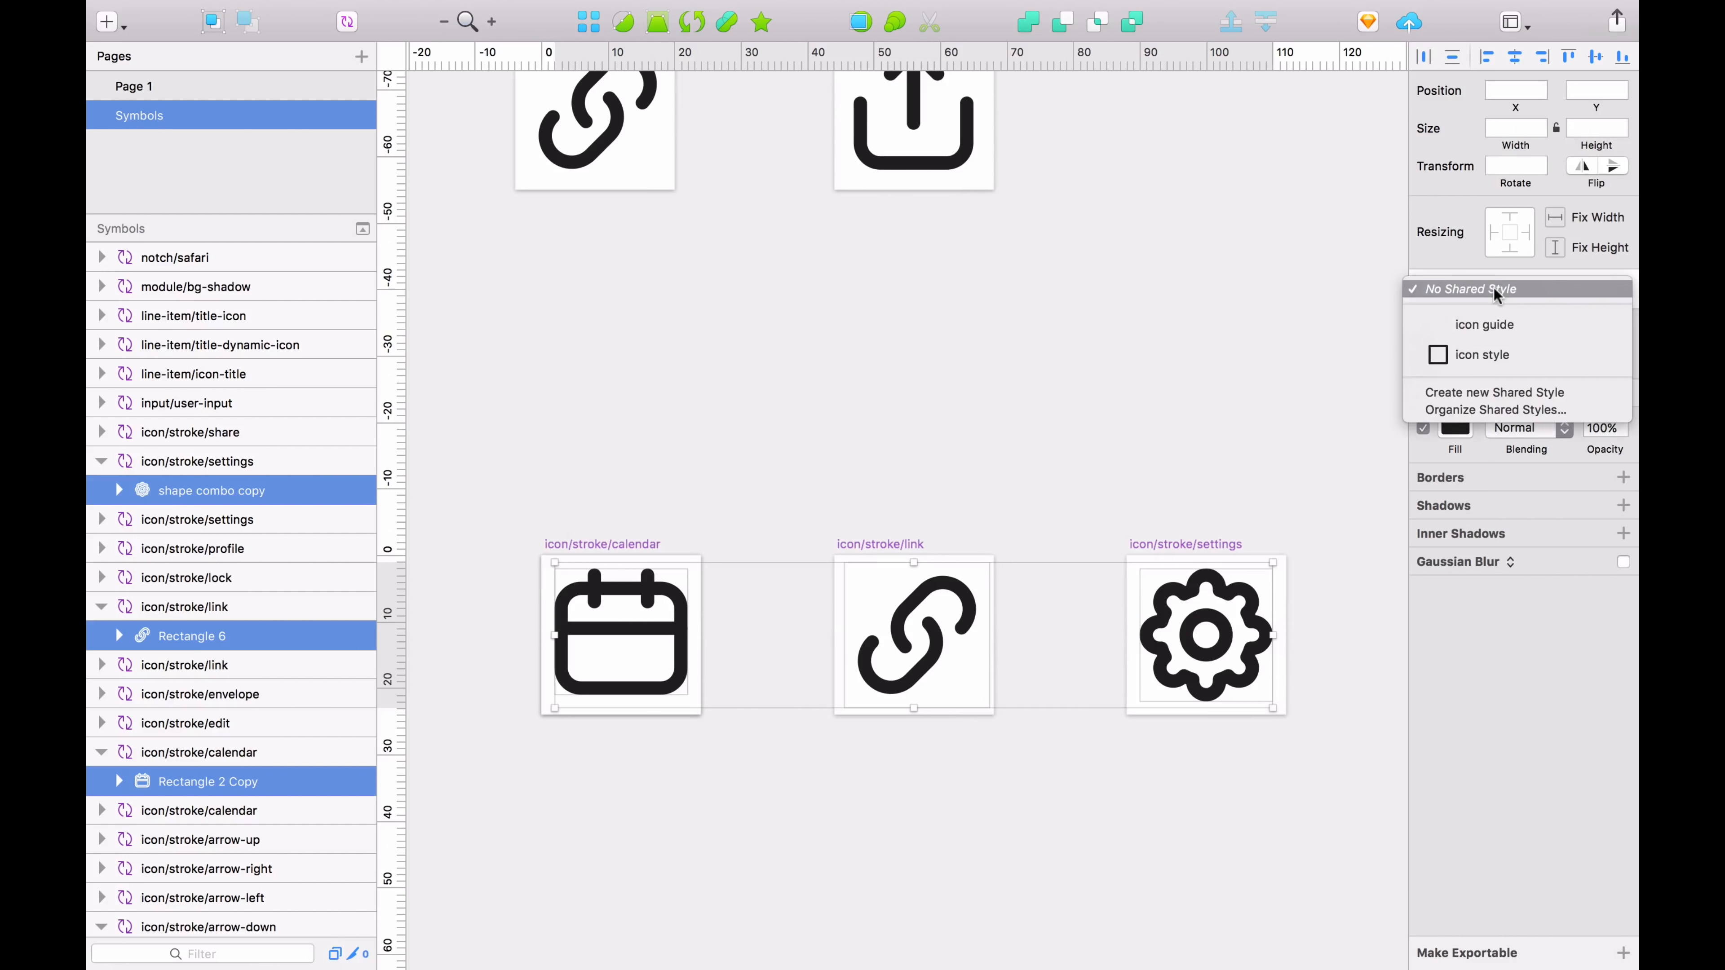
click(1485, 394)
text(icons/)
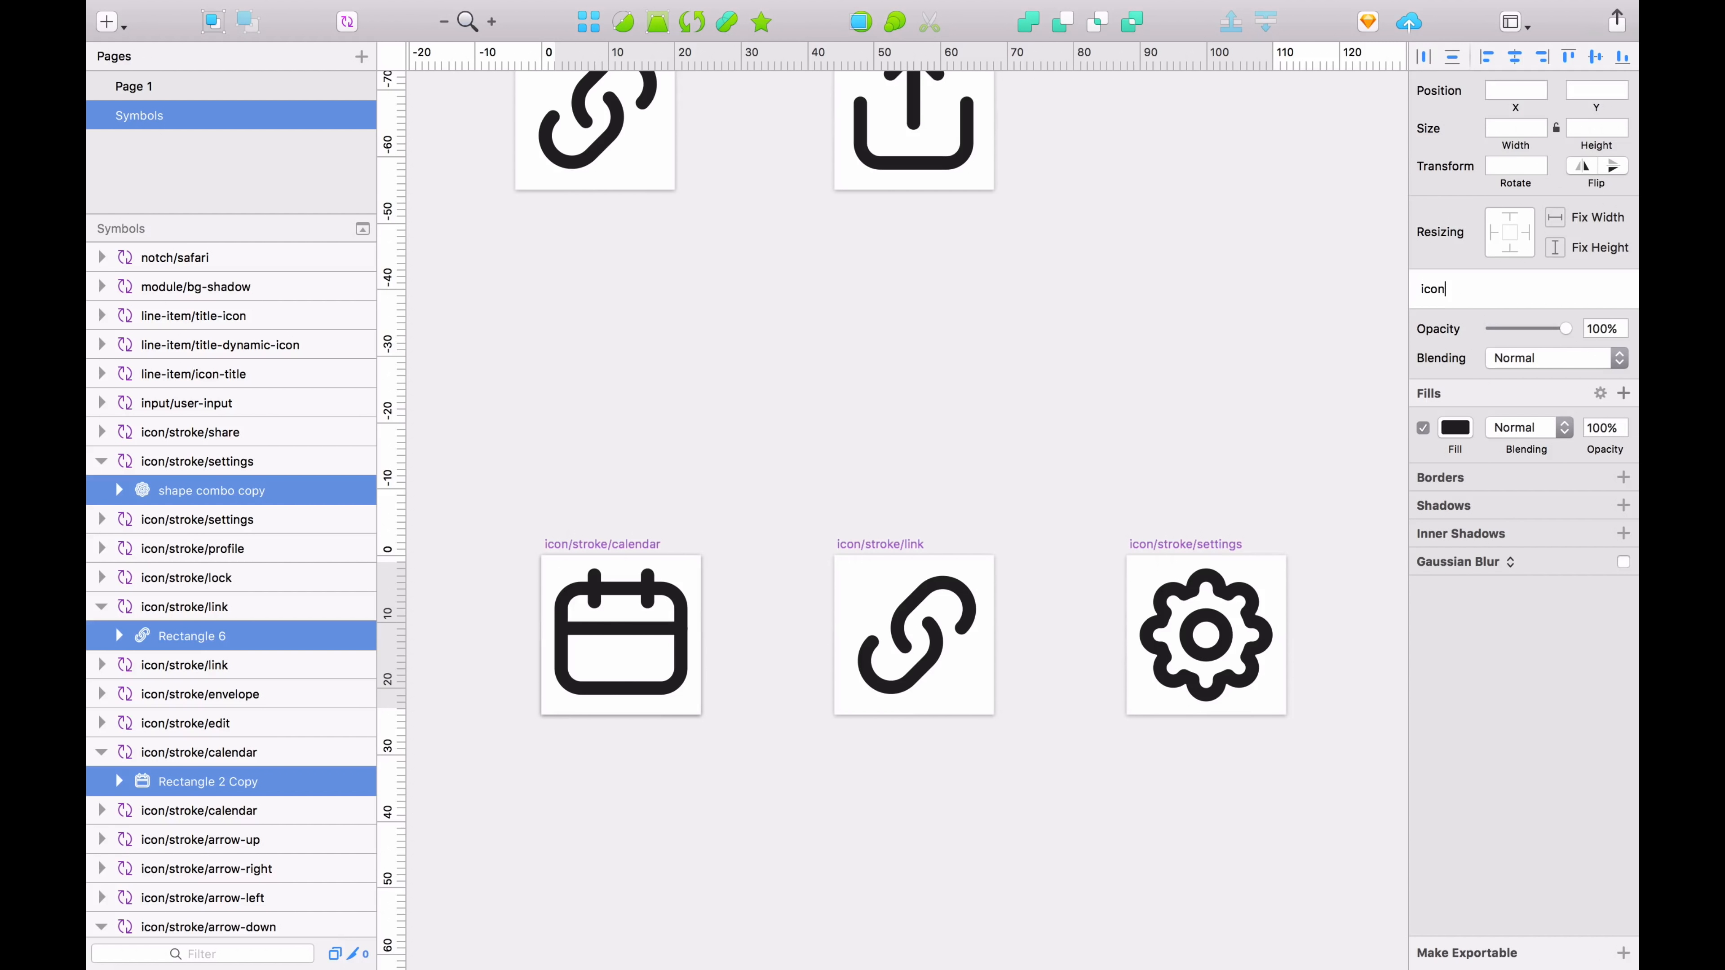
key(BackSpace)
text(fill)
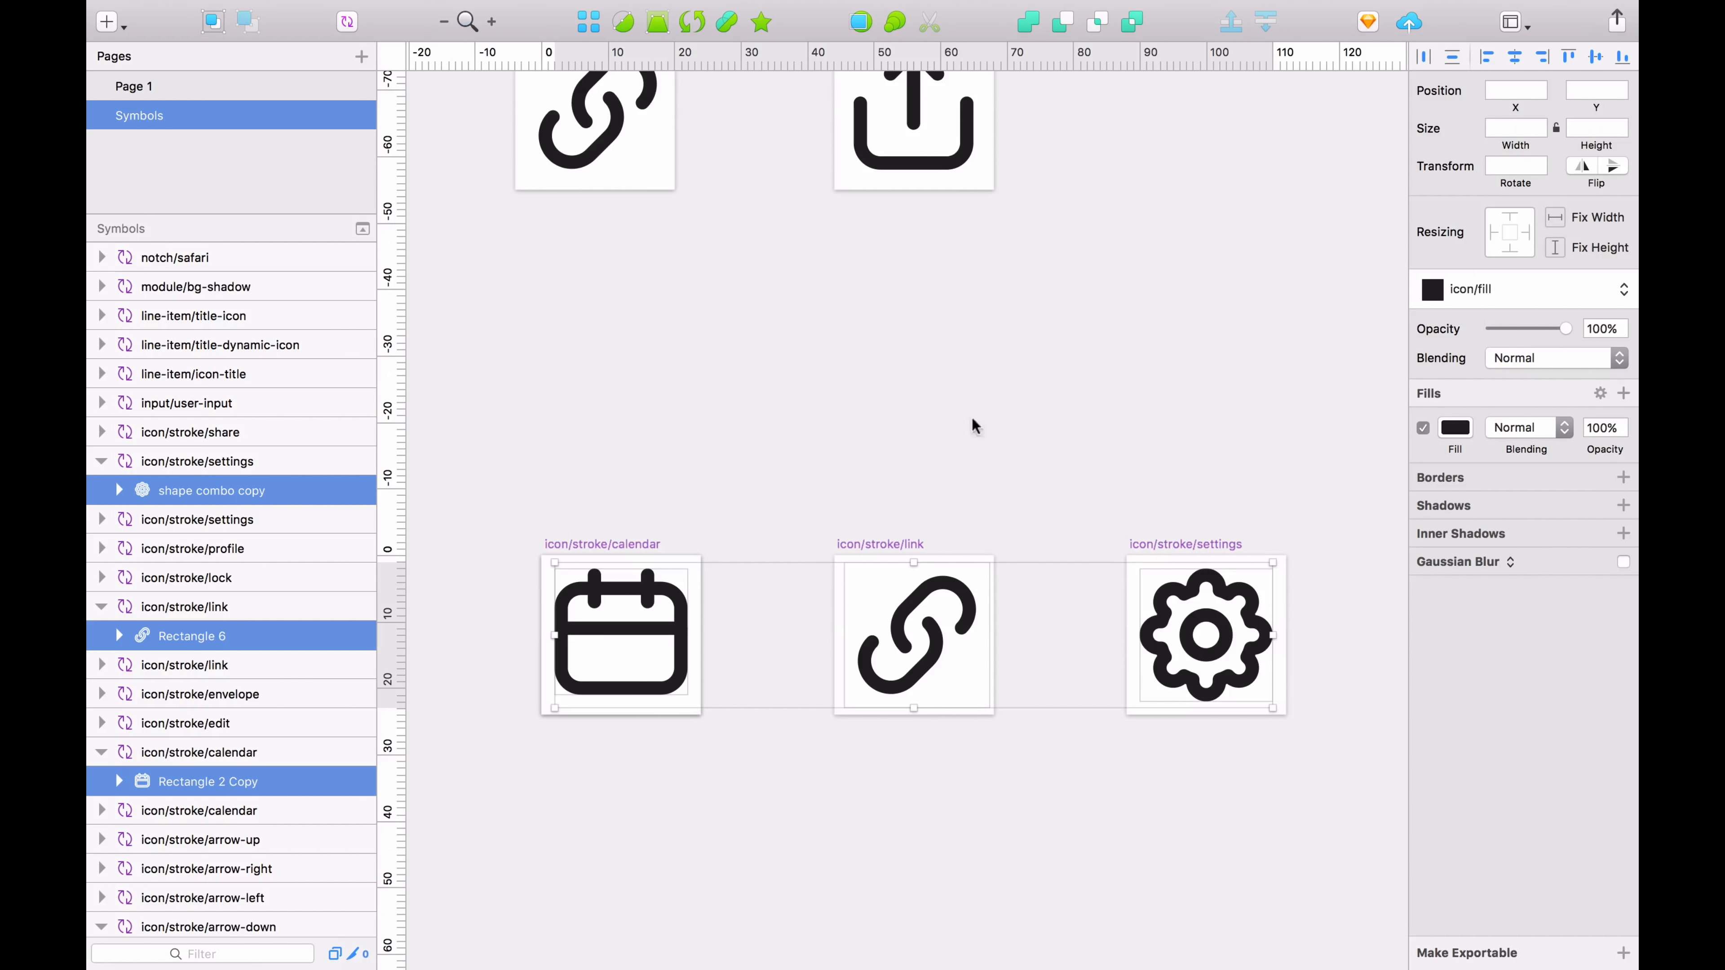
Step: Select the grid of original stroke icons and rename their shared layer style "icon style" to icon/stroke
scroll(935, 420, up, 4)
scroll(936, 420, down, 5)
click(859, 382)
scroll(845, 343, up, 1)
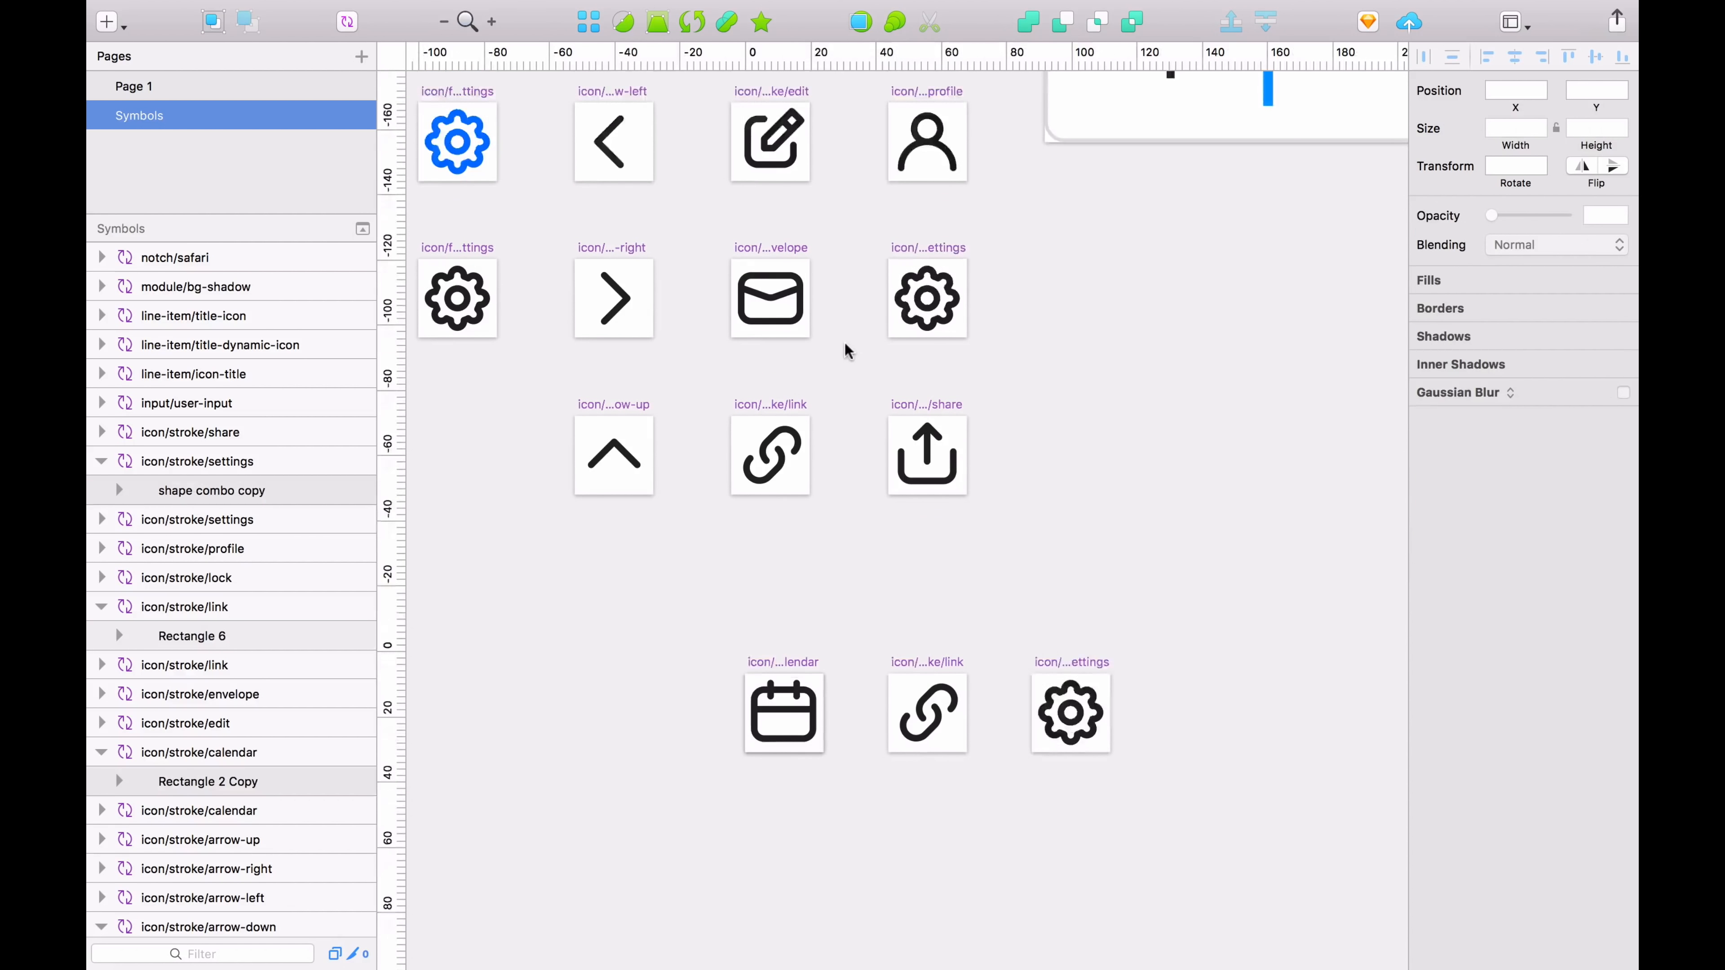
scroll(845, 343, up, 5)
scroll(551, 401, down, 1)
mouse_move(777, 756)
mouse_down()
mouse_move(896, 834)
mouse_move(951, 902)
mouse_up()
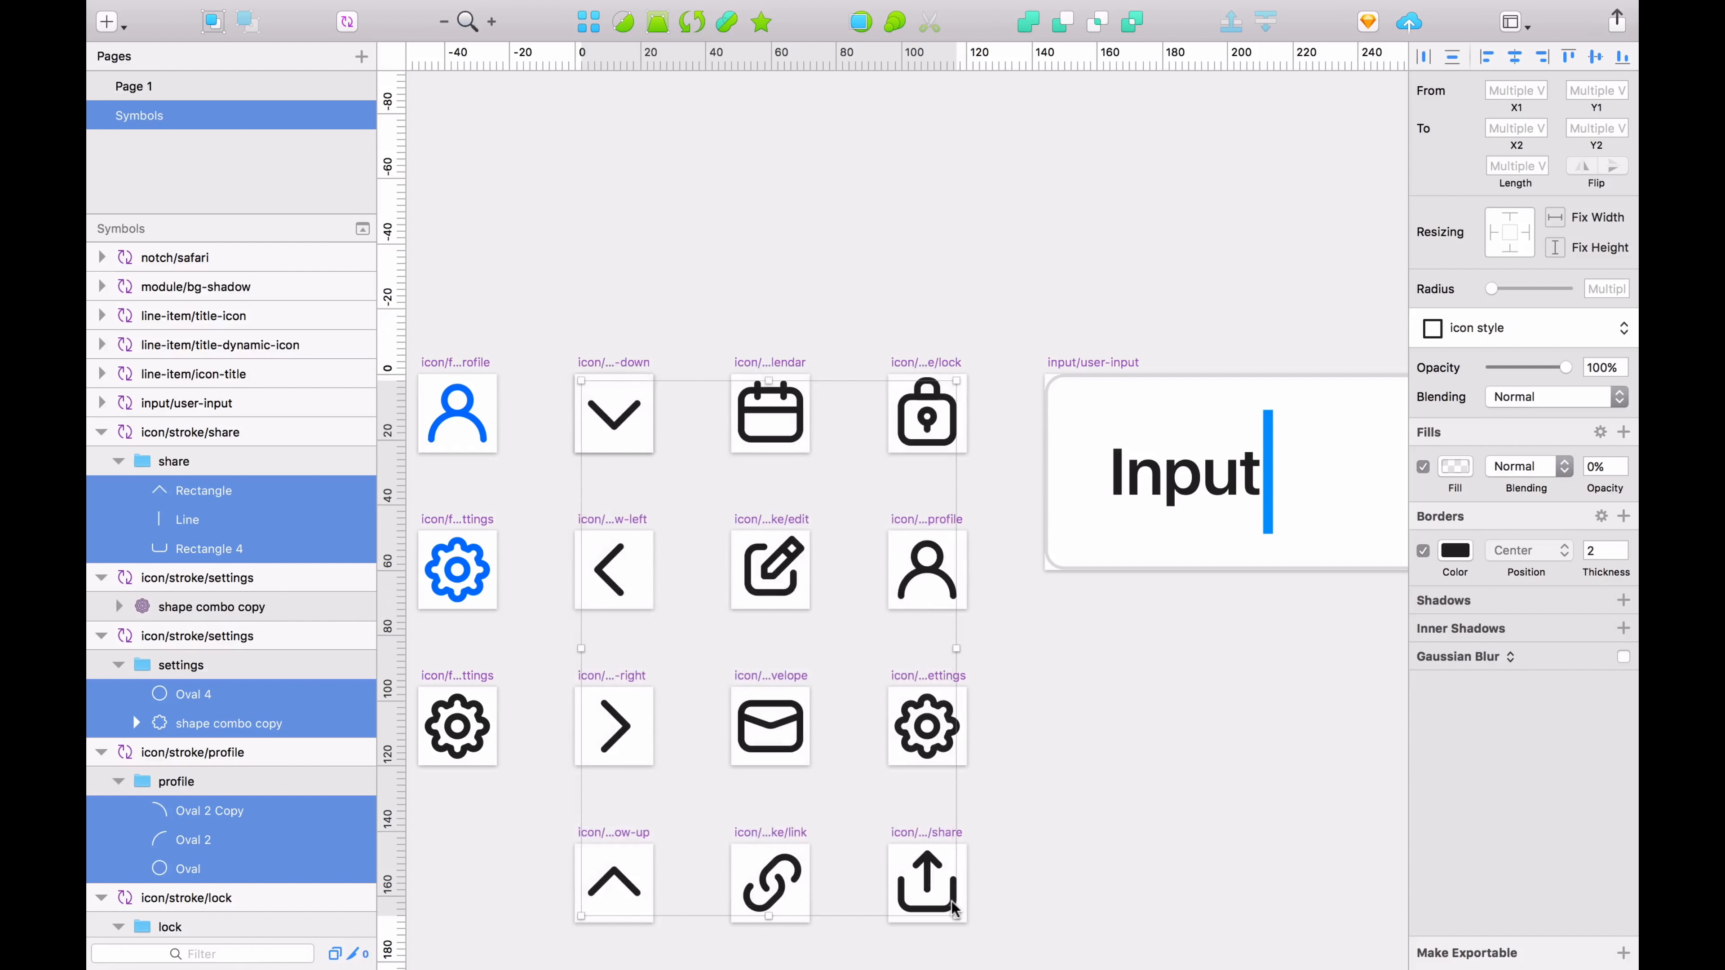
click(1558, 333)
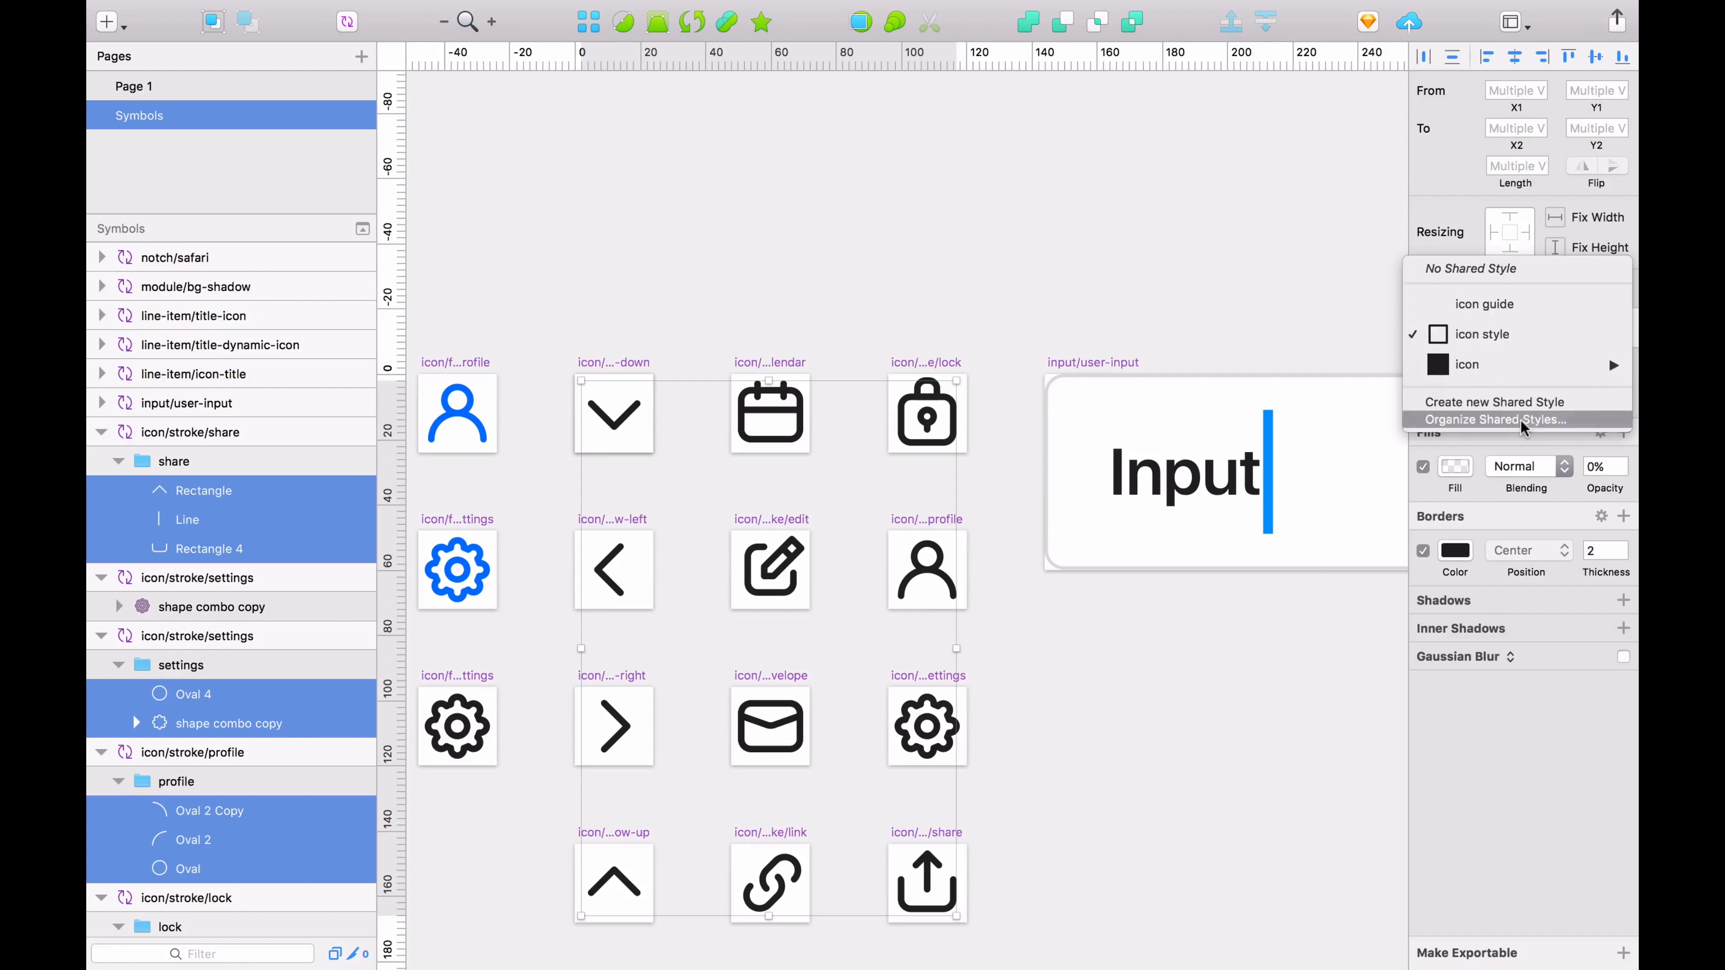
click(1522, 423)
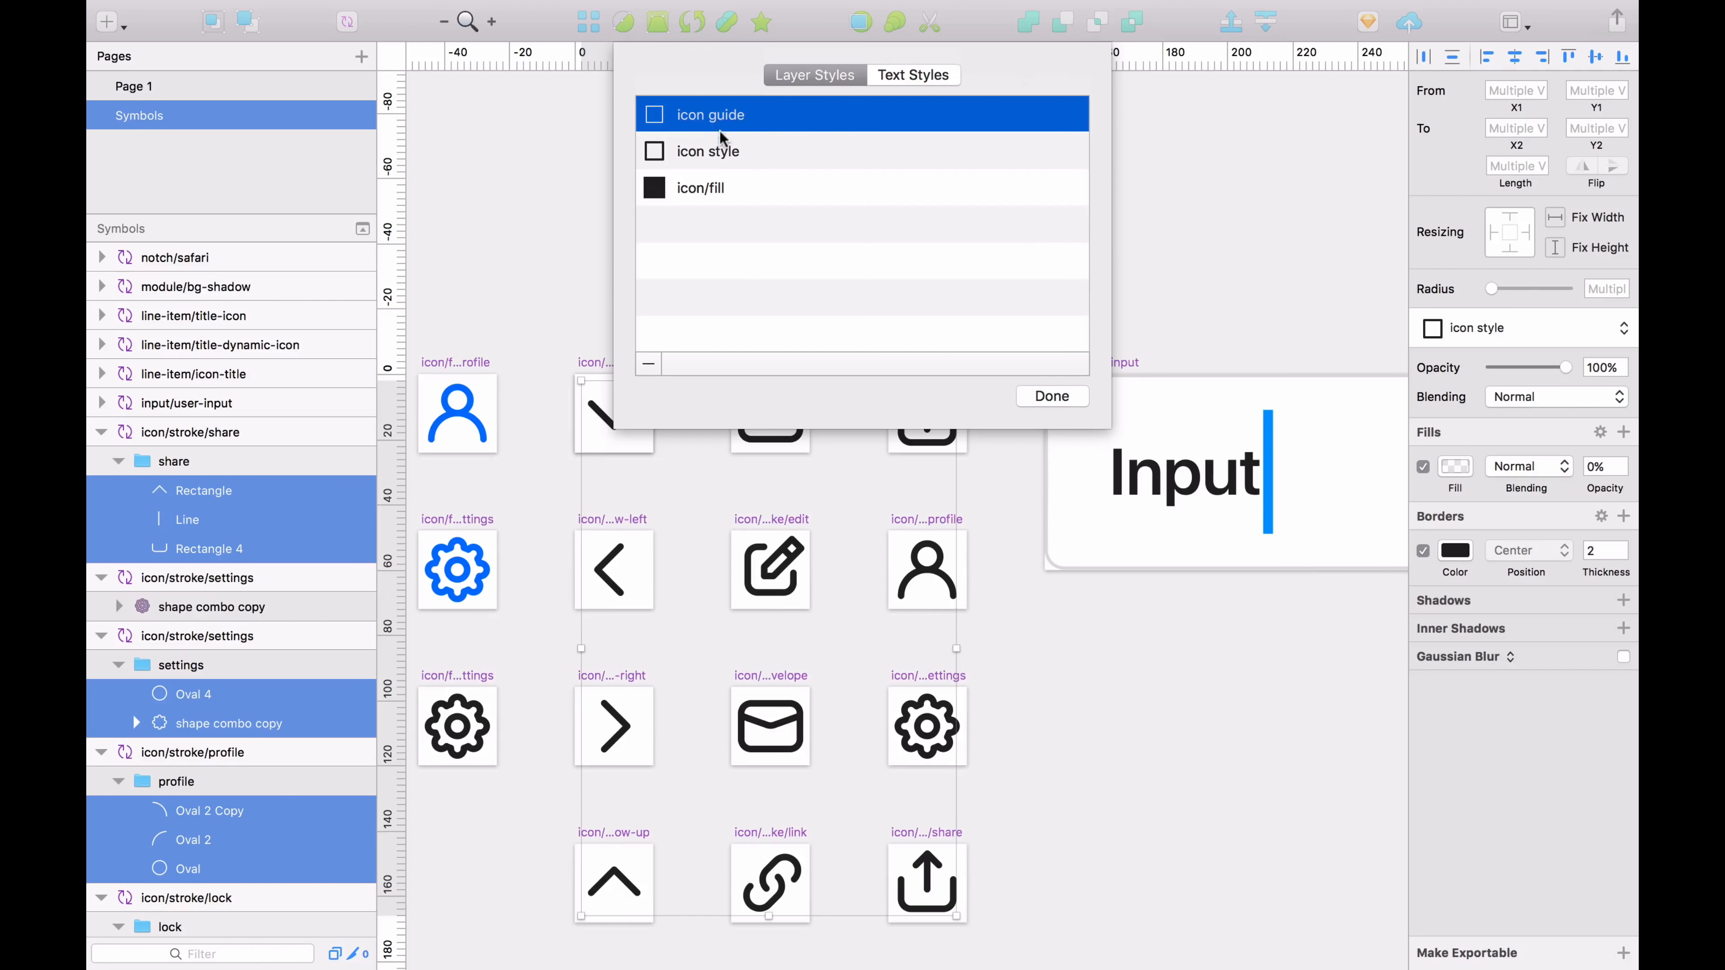
double_click(706, 150)
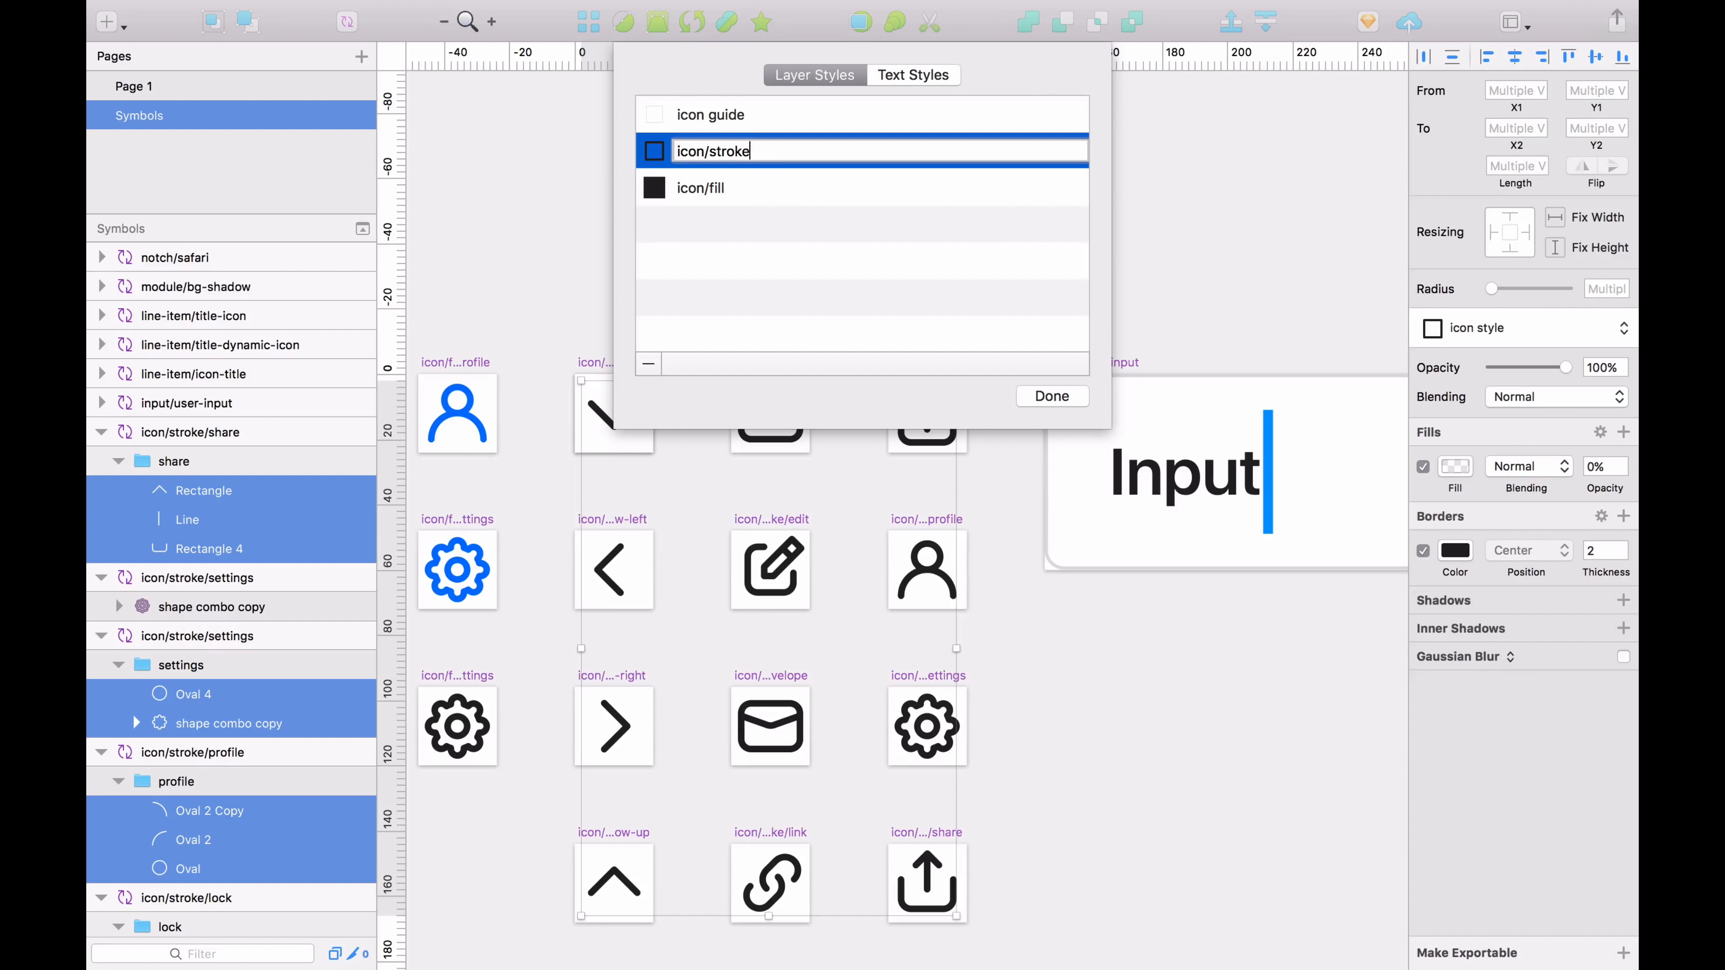
key(Return)
click(1035, 388)
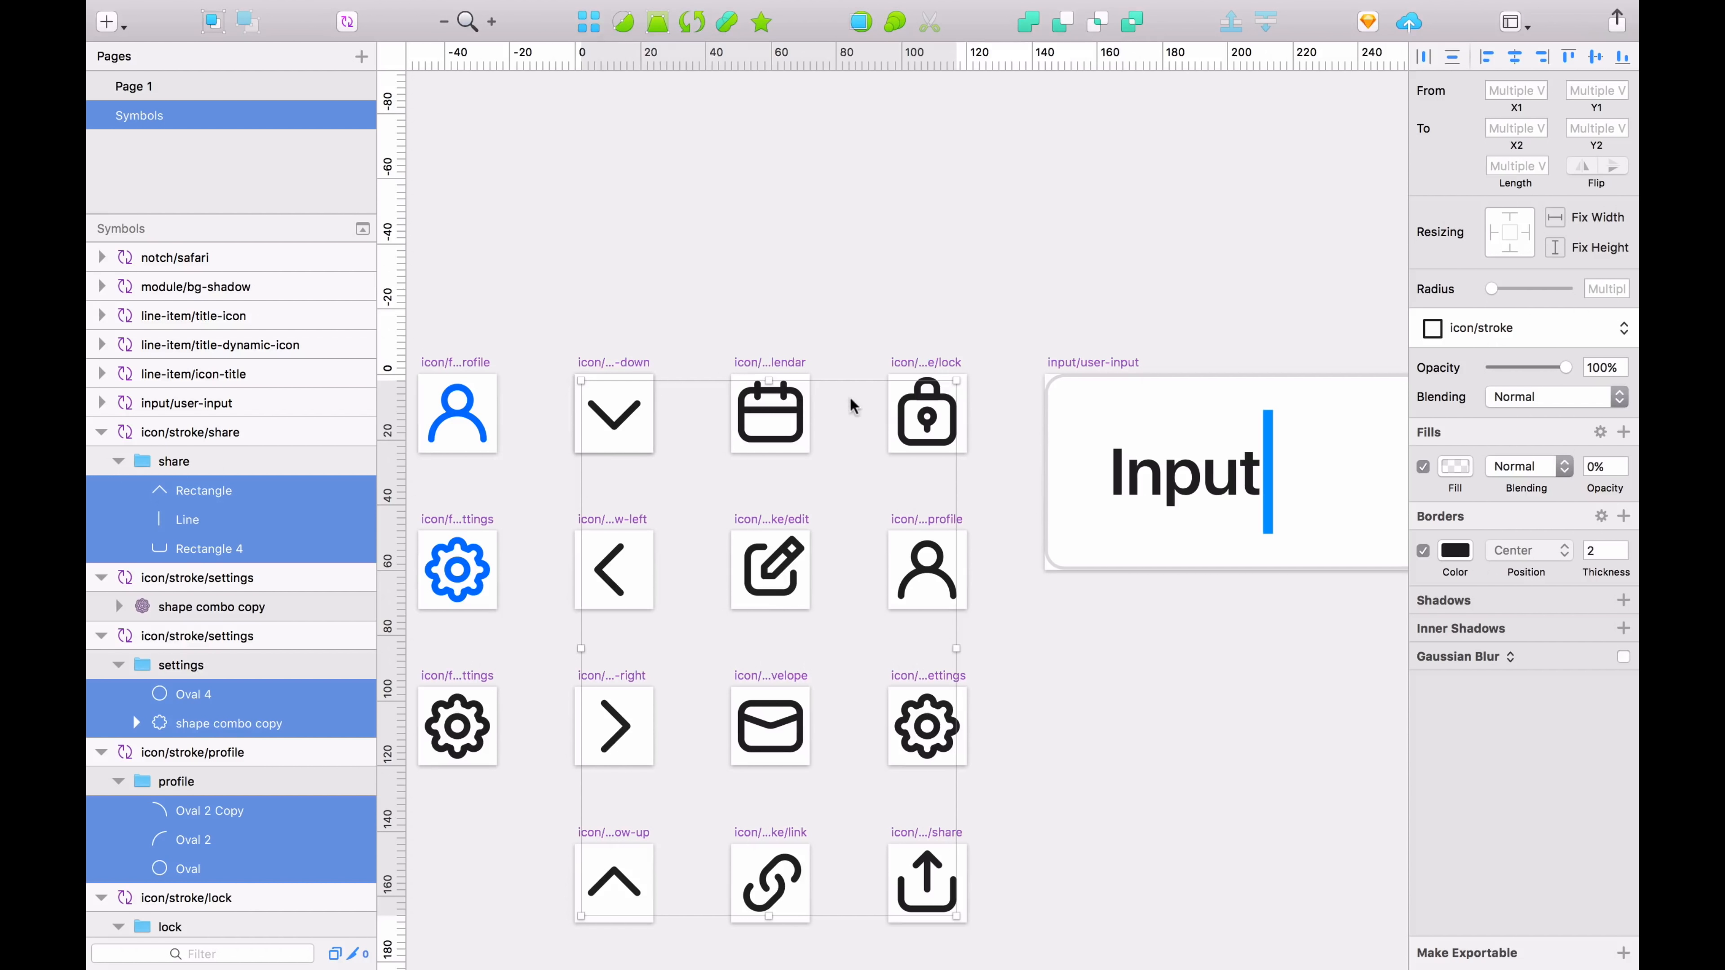
Step: Draw a test rectangle about 28 by 22 px beside the icons and look through the shared icon styles available for it
click(861, 410)
scroll(861, 422, down, 5)
scroll(861, 438, down, 4)
key(r)
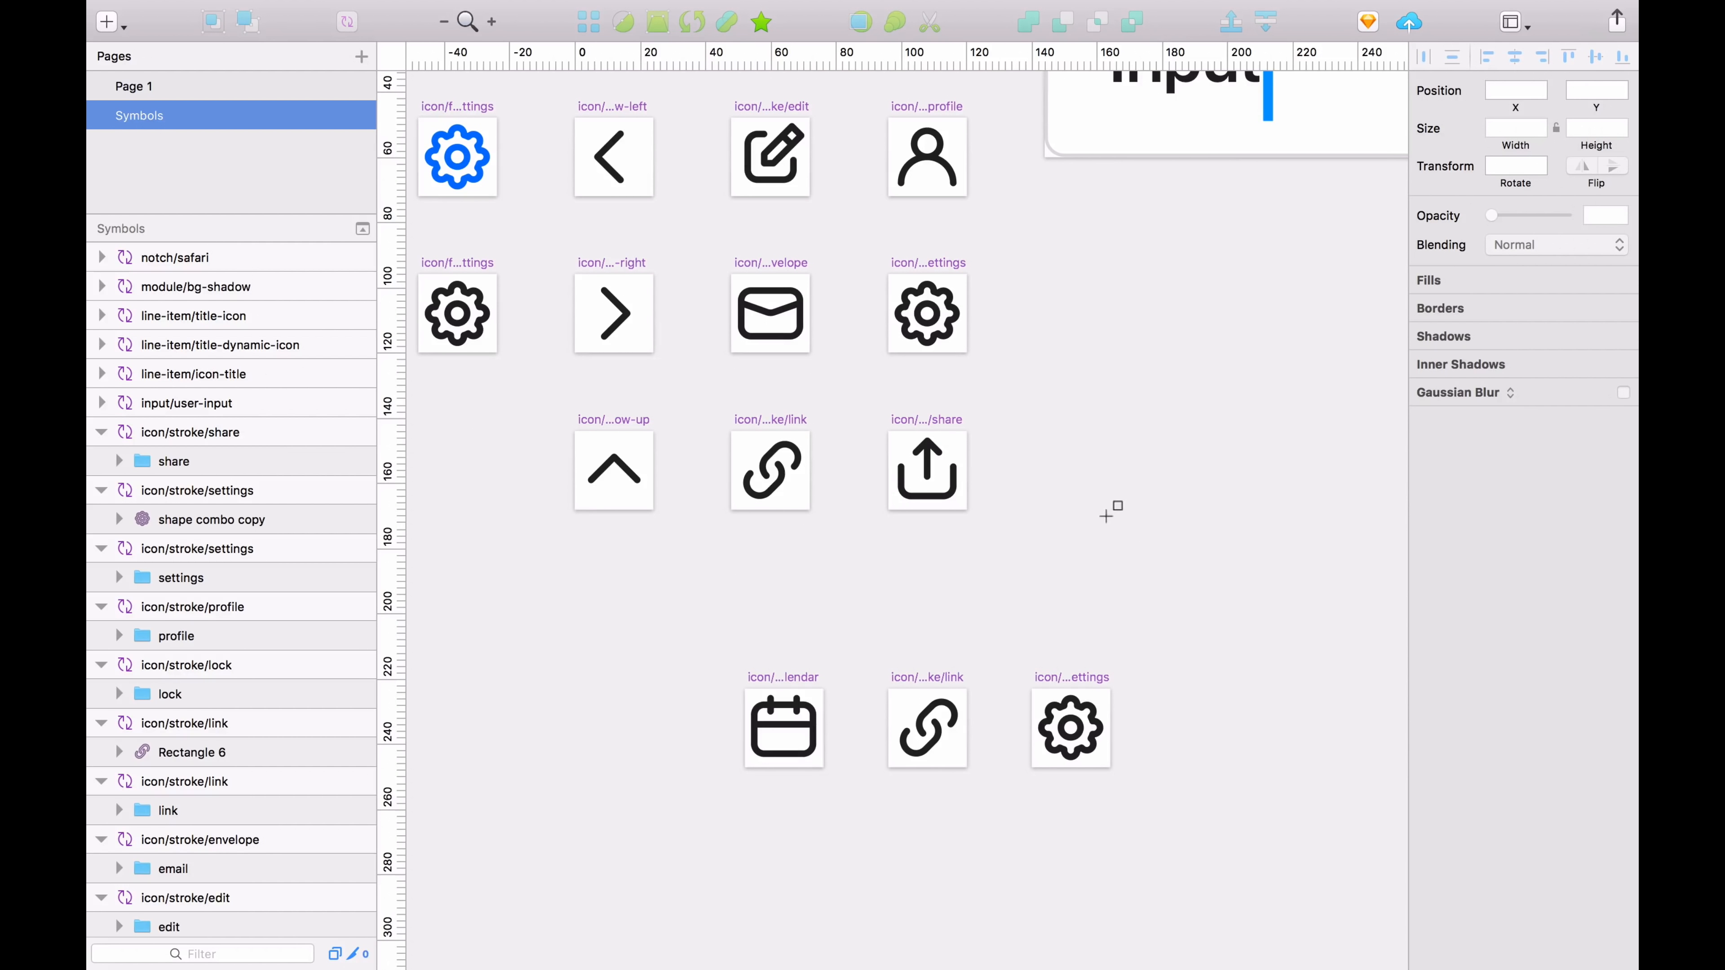
drag(1097, 509, 1189, 581)
click(1494, 263)
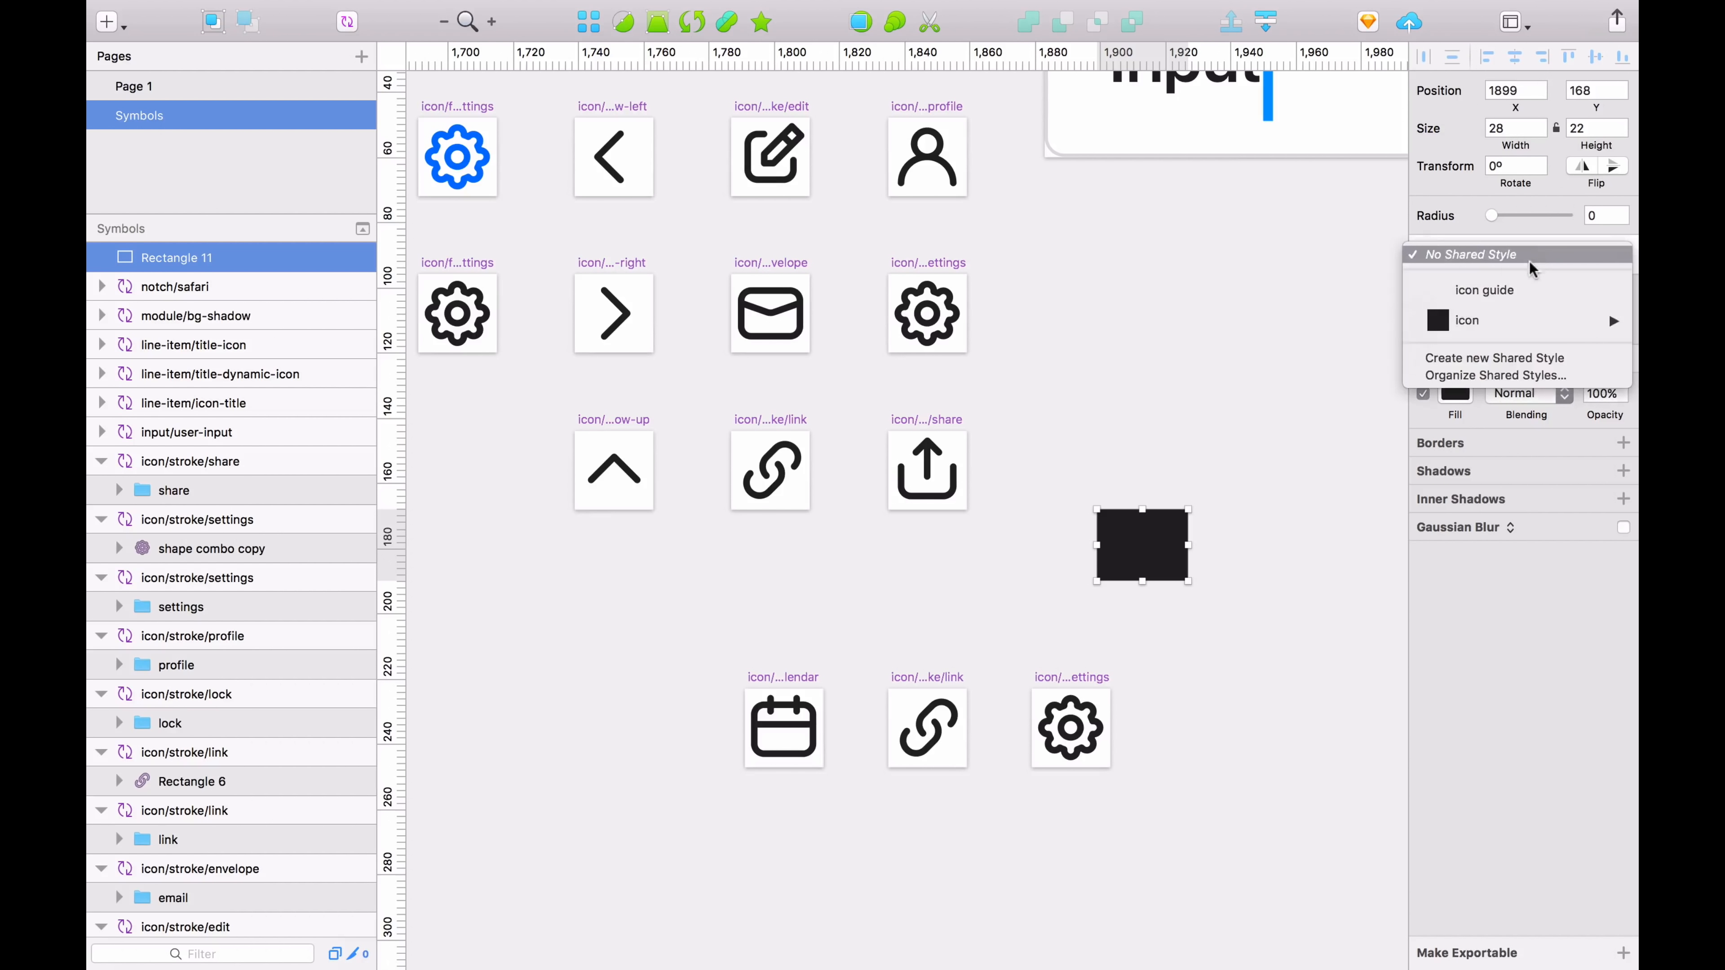
mouse_move(1608, 315)
click(1359, 350)
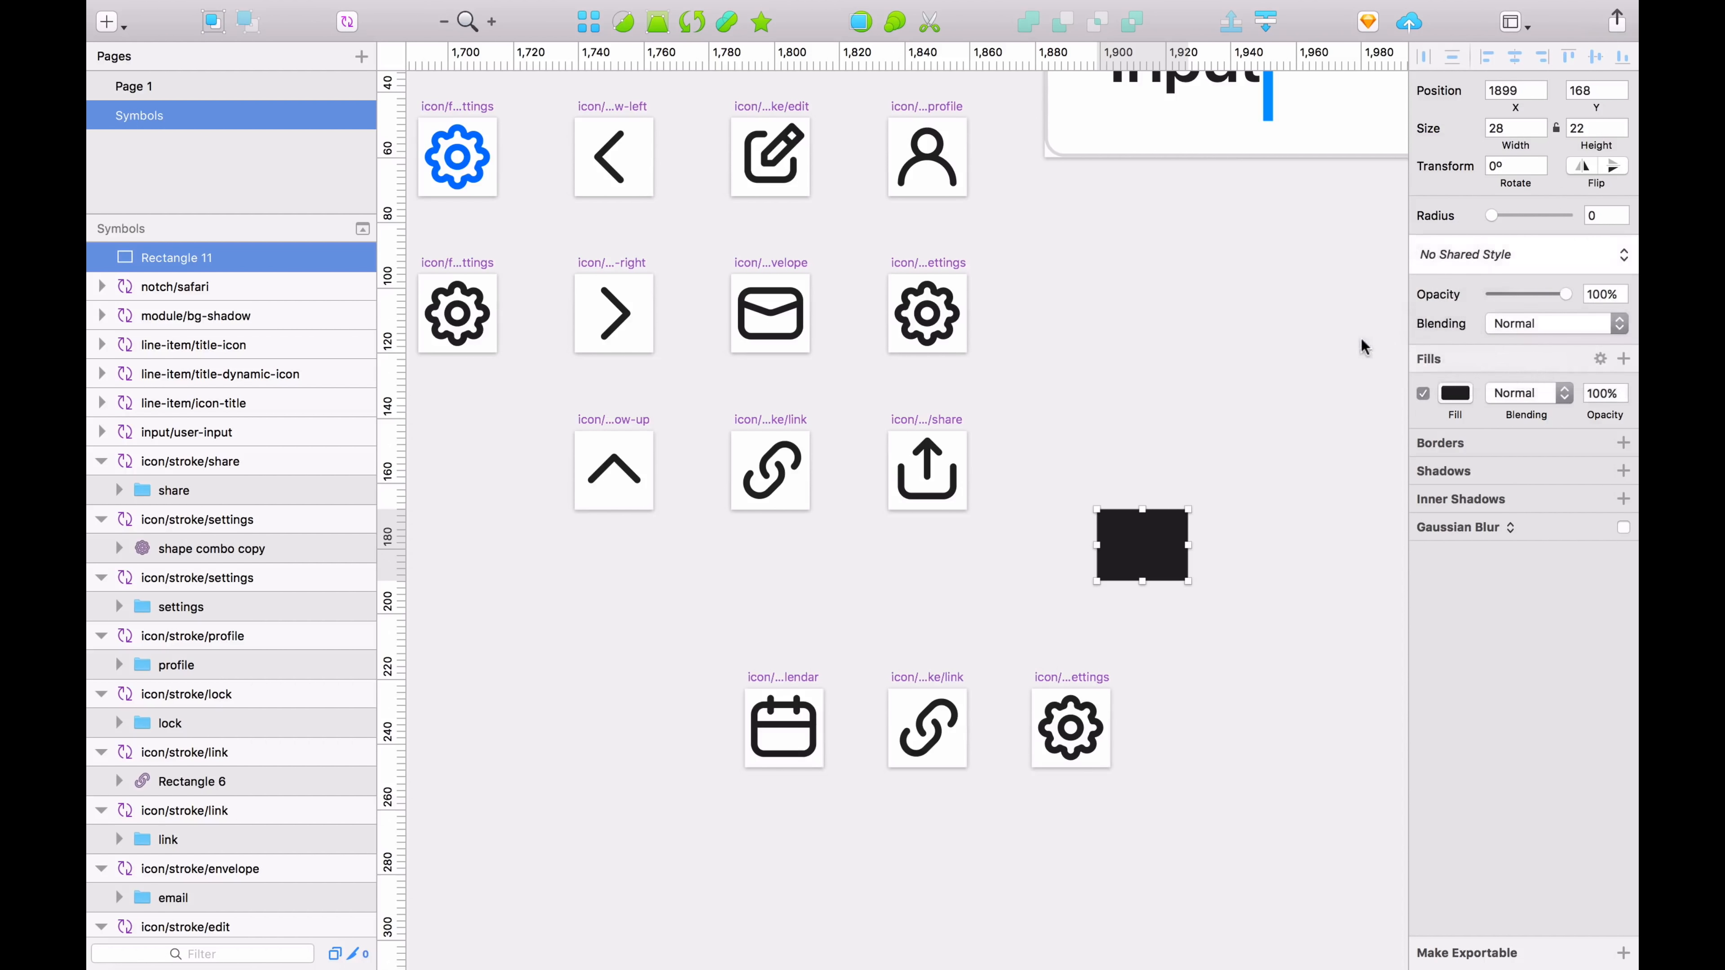
click(1556, 269)
mouse_move(1501, 275)
click(1368, 271)
click(1128, 555)
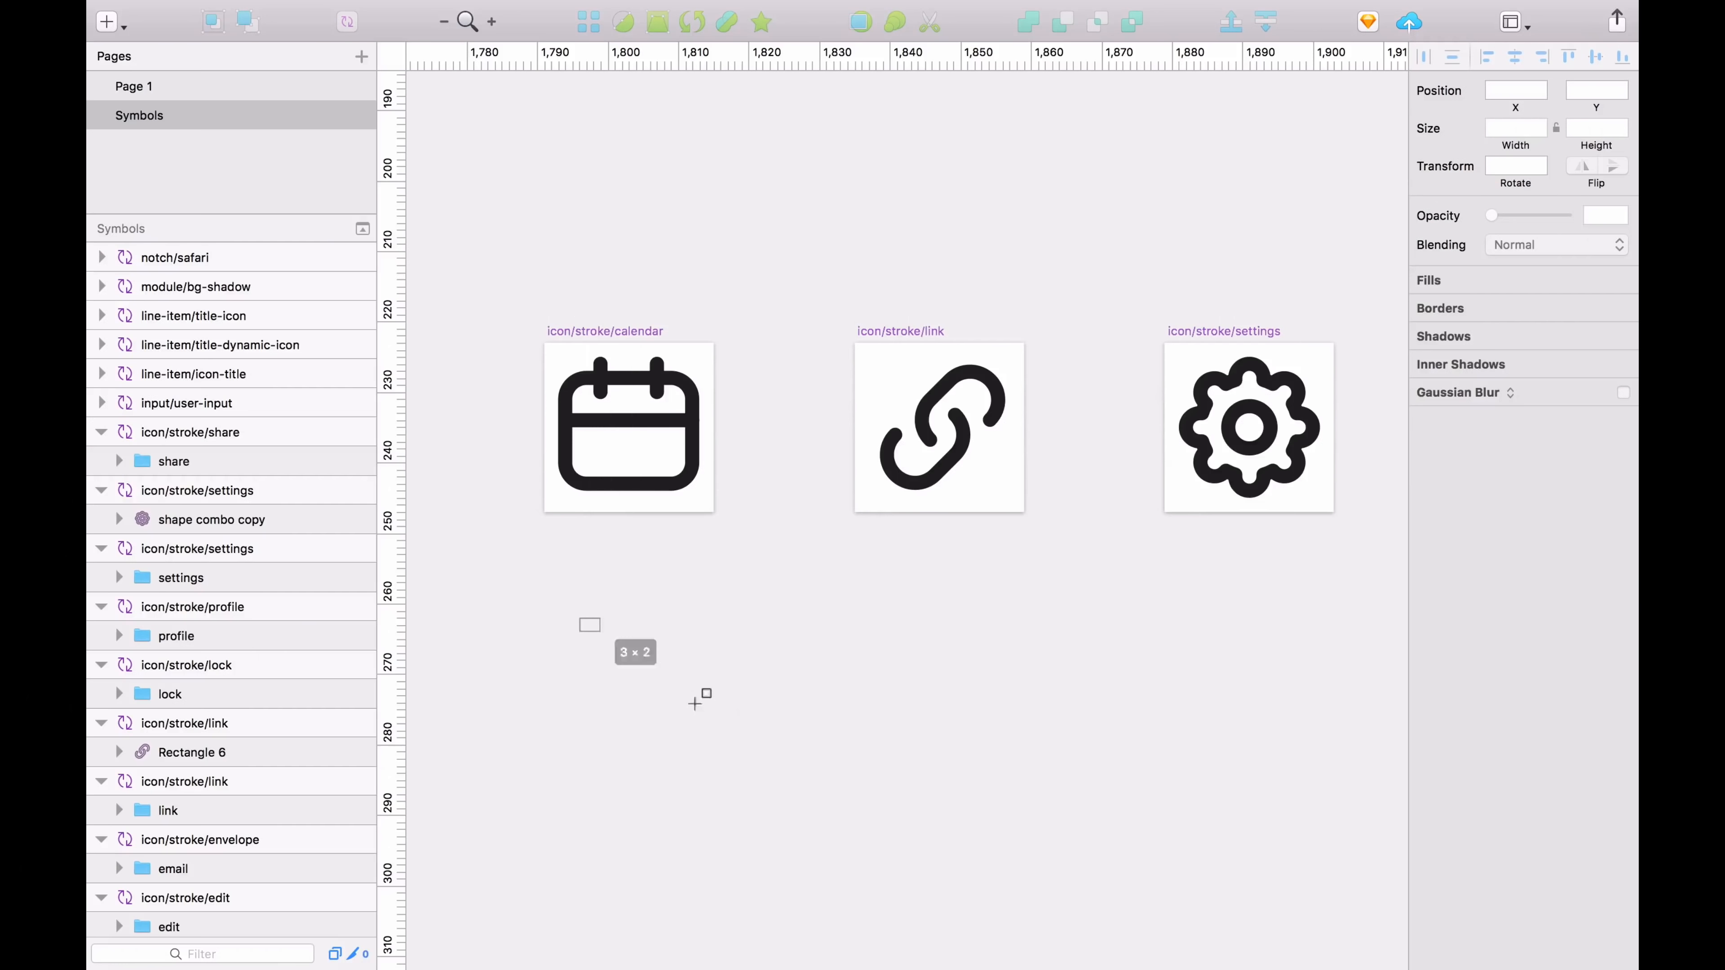
Step: Draw a 30 by 30 px square below the calendar icon and turn it into a symbol named swatch/black
drag(695, 704, 783, 799)
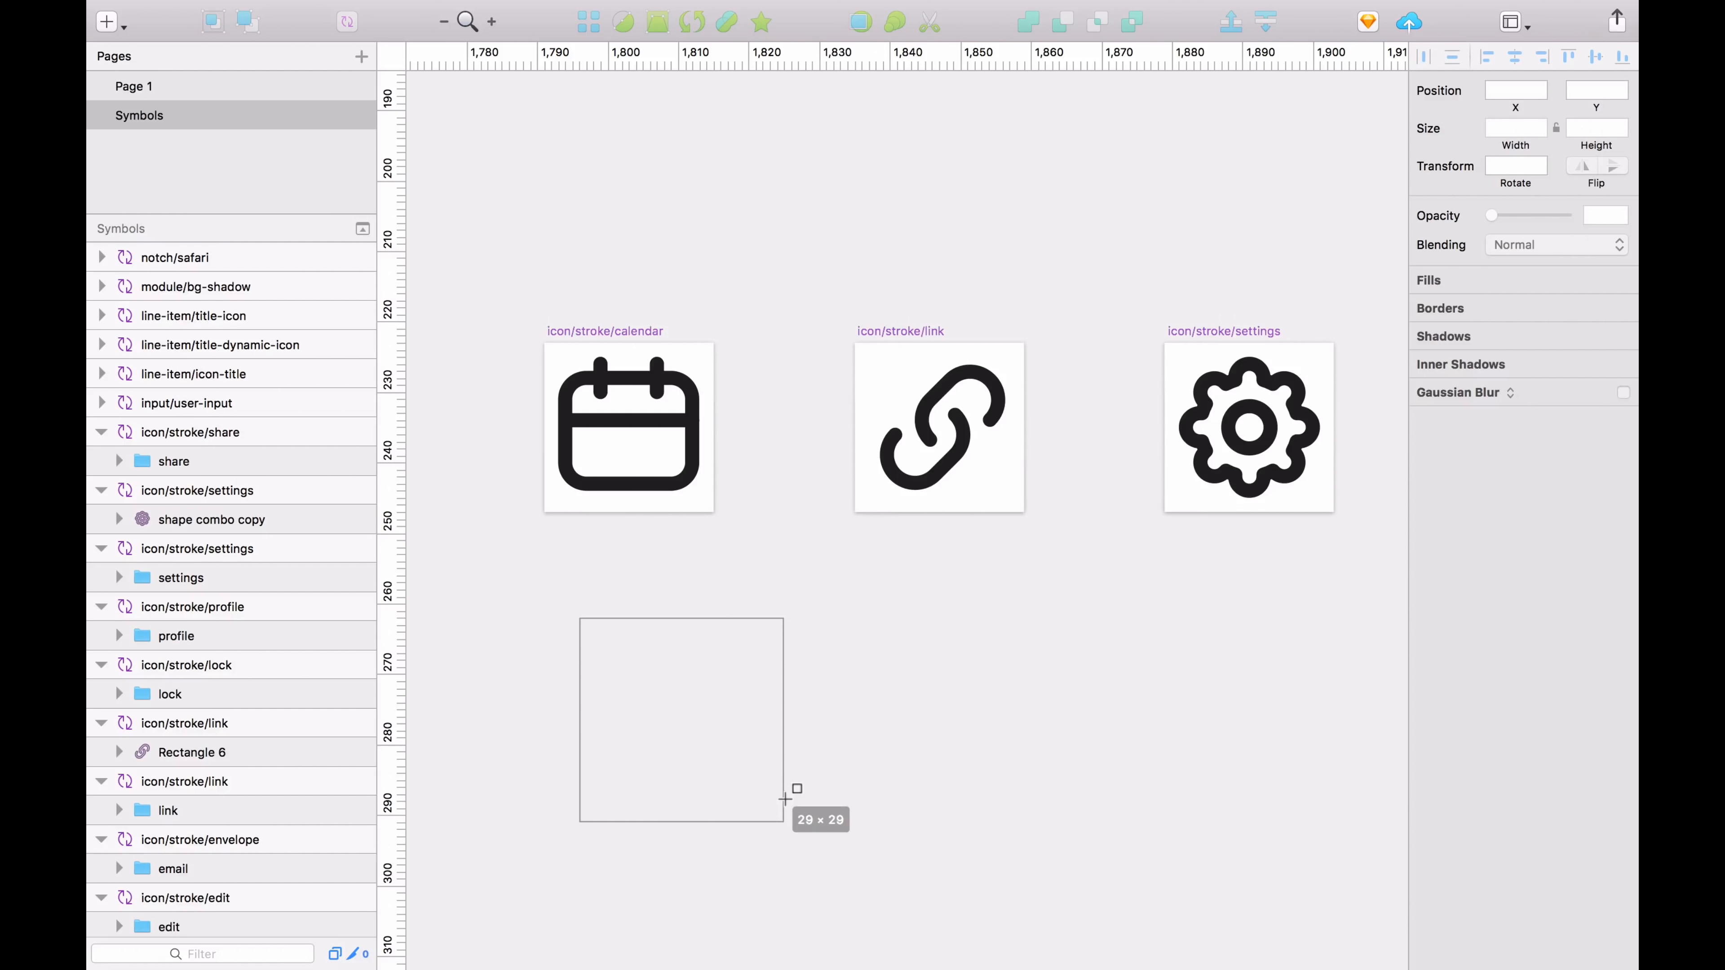
drag(786, 800, 792, 806)
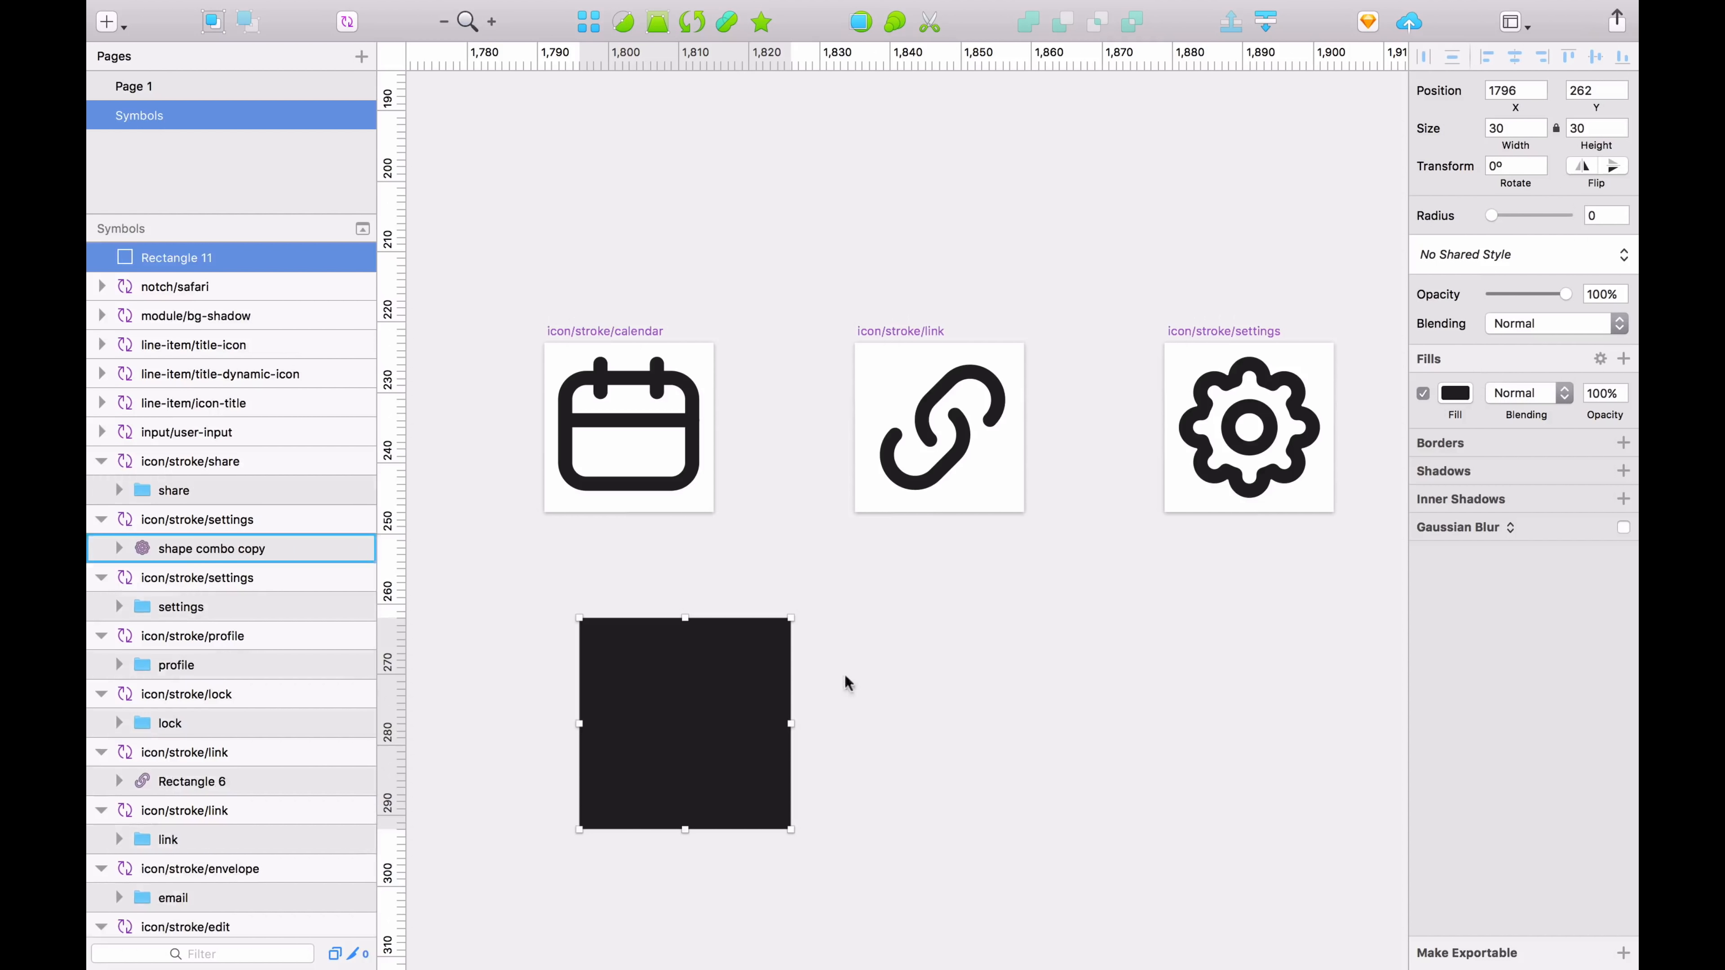
key(alt+super+y)
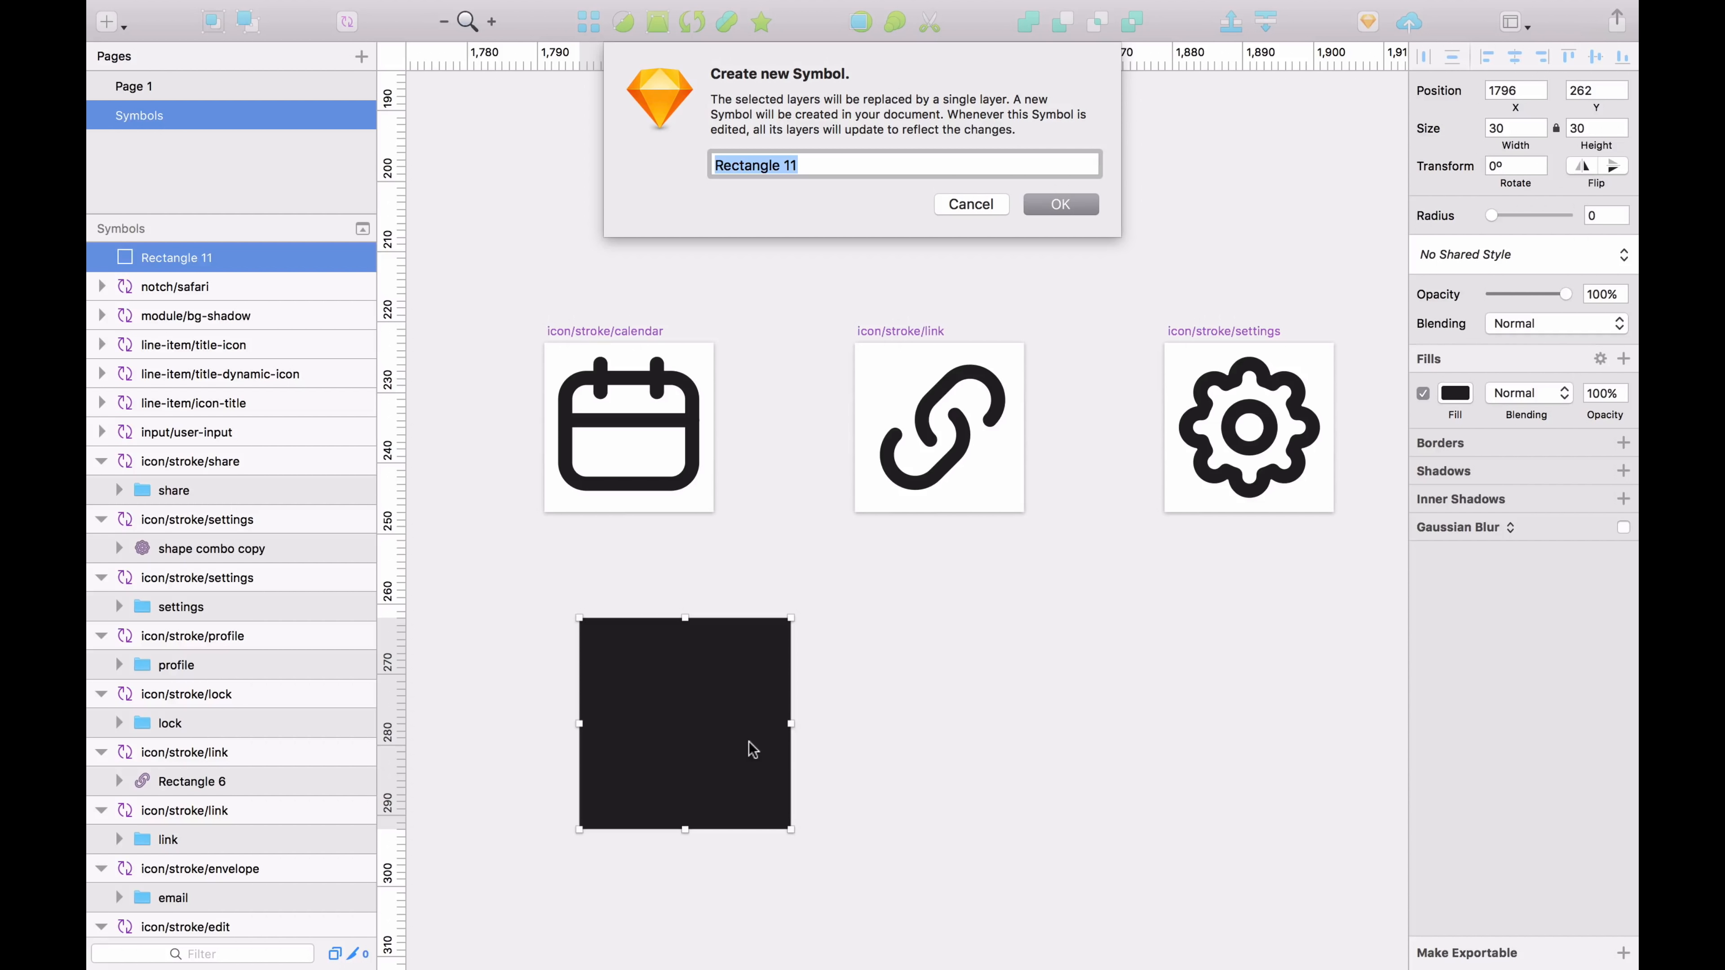
text(swatch/black)
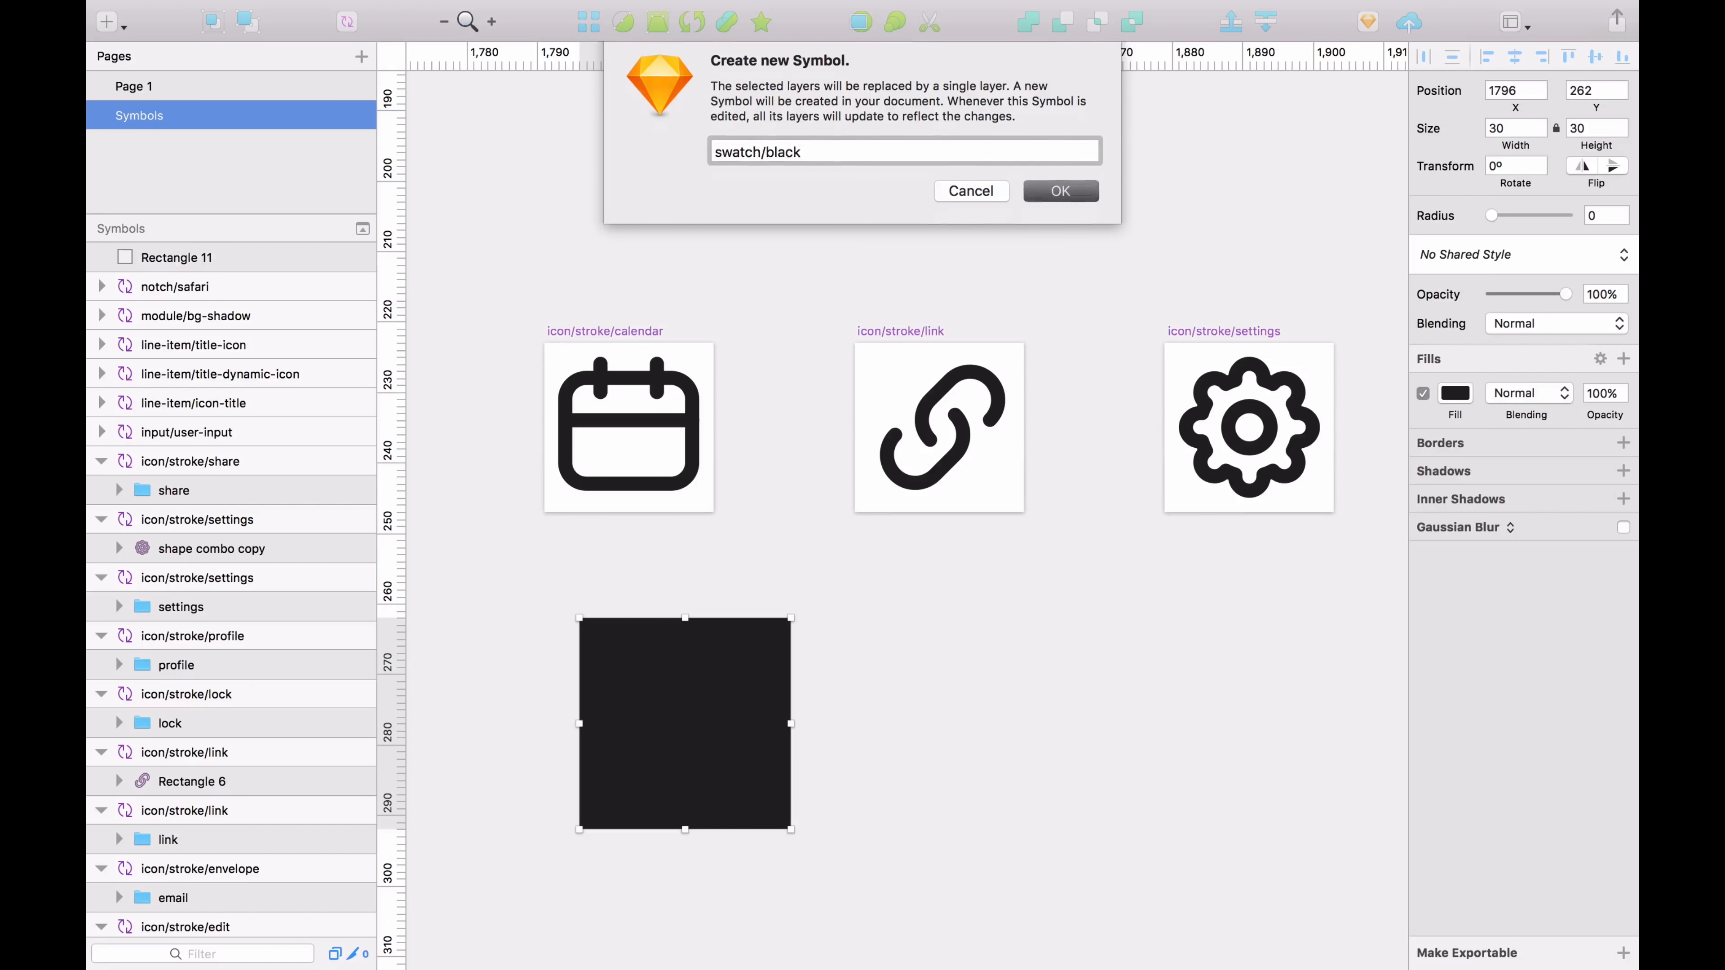
key(Return)
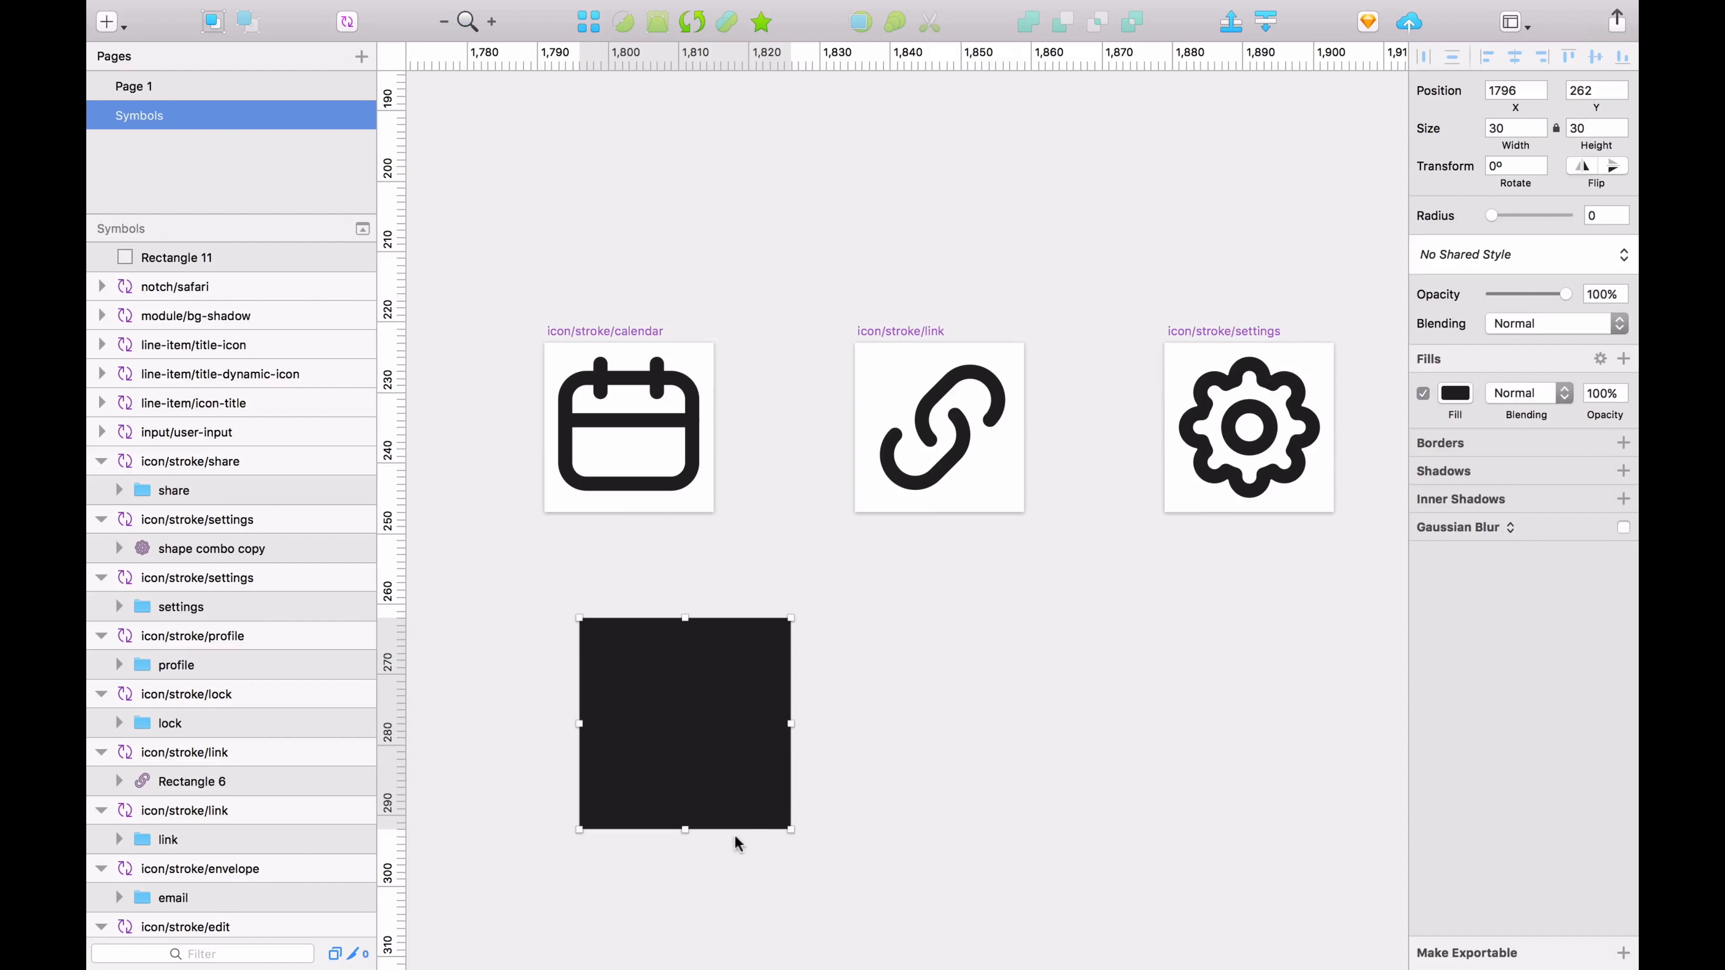
Step: Open the swatch/black symbol and duplicate its artboard twice to form an evenly spaced row of three
double_click(671, 692)
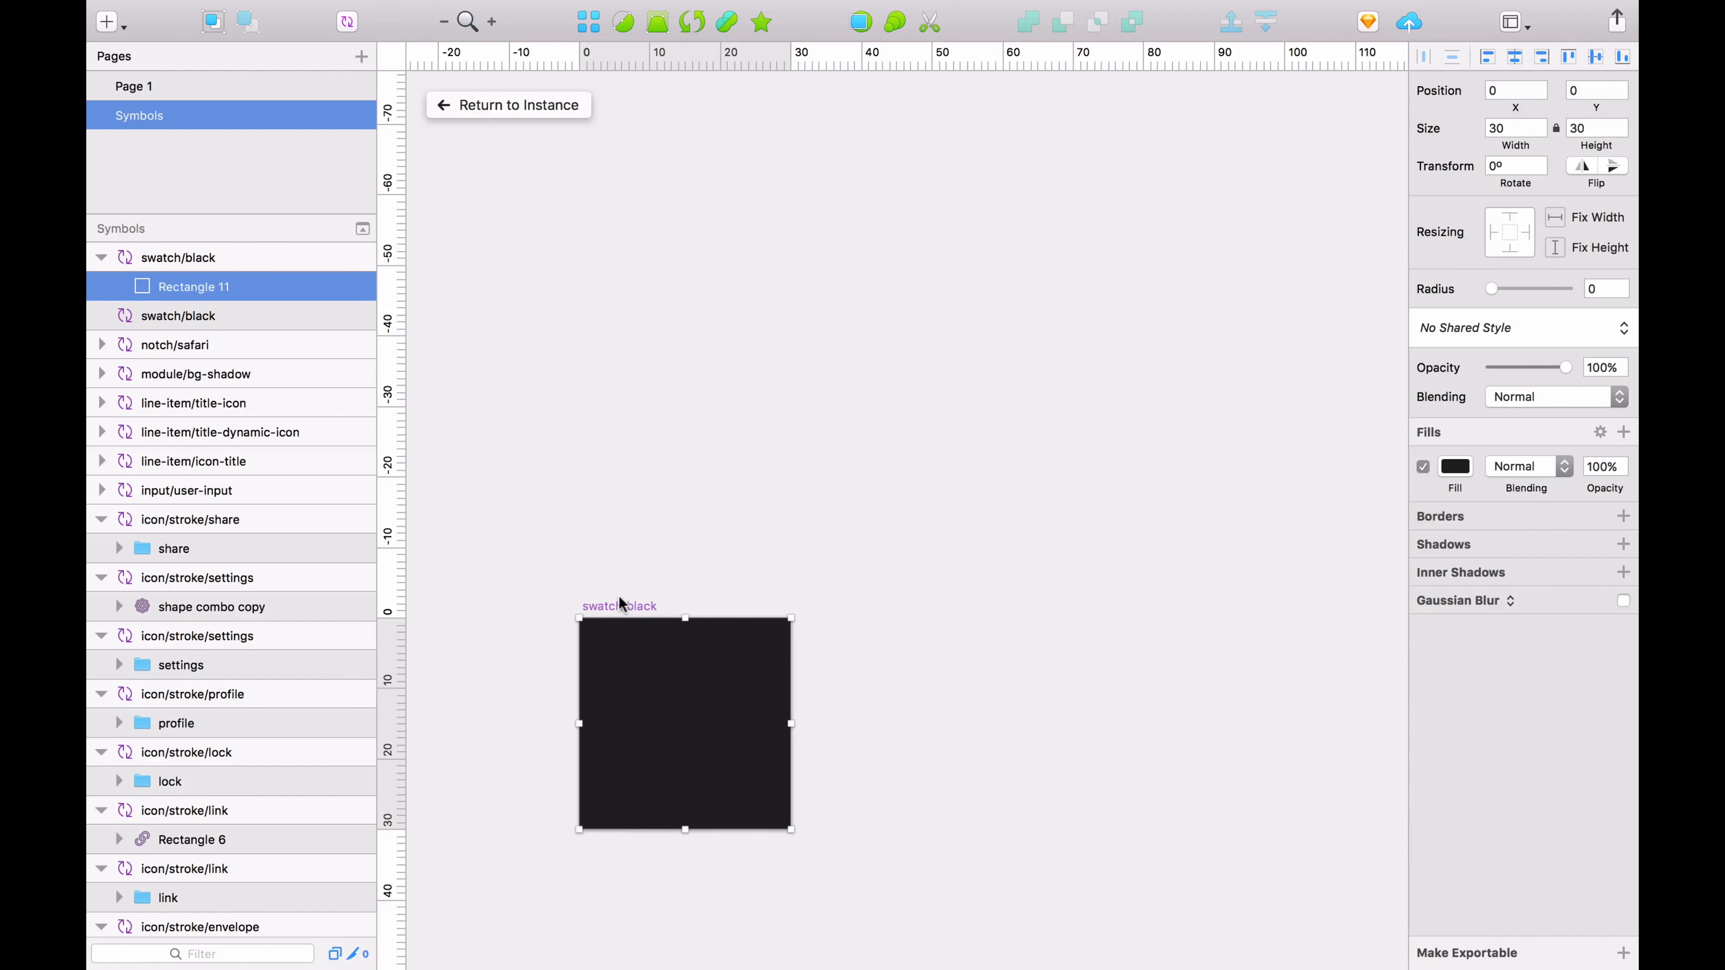
drag(593, 609, 854, 626)
key(super+d)
key(super+d)
click(720, 314)
scroll(720, 314, down, 3)
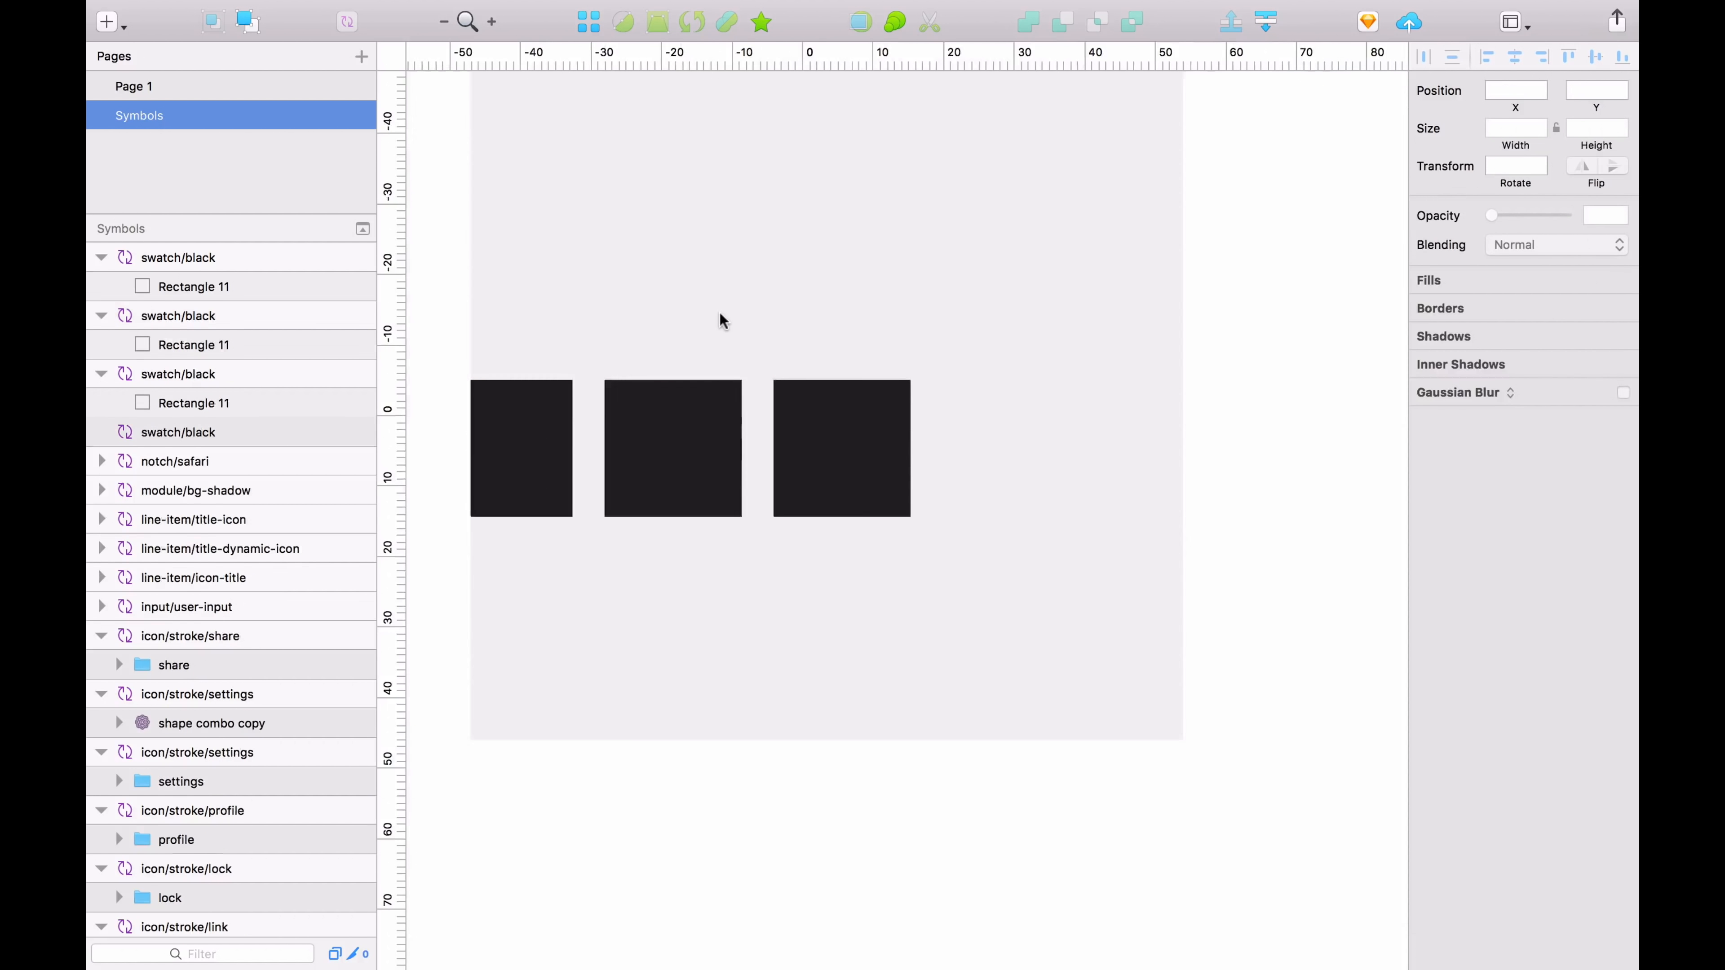
key(ctrl+r)
scroll(720, 313, left, 4)
Step: Rename the middle swatch symbol swatch/red and the last one in the row swatch/blue
click(925, 372)
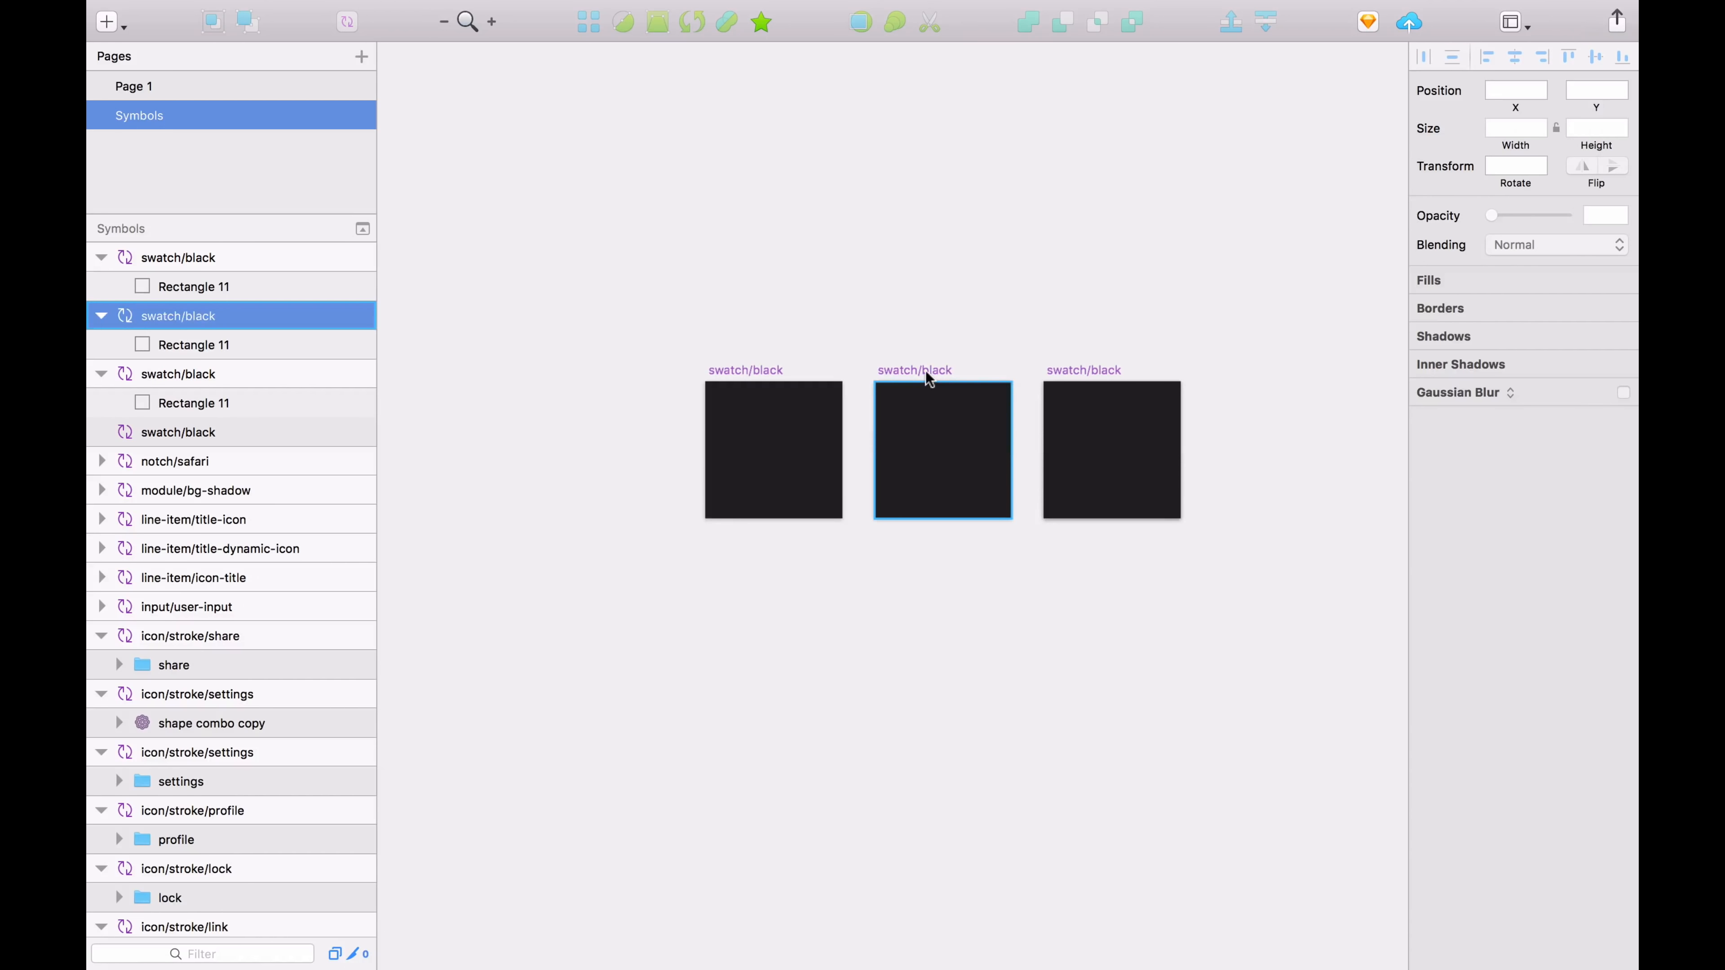
key(super+r)
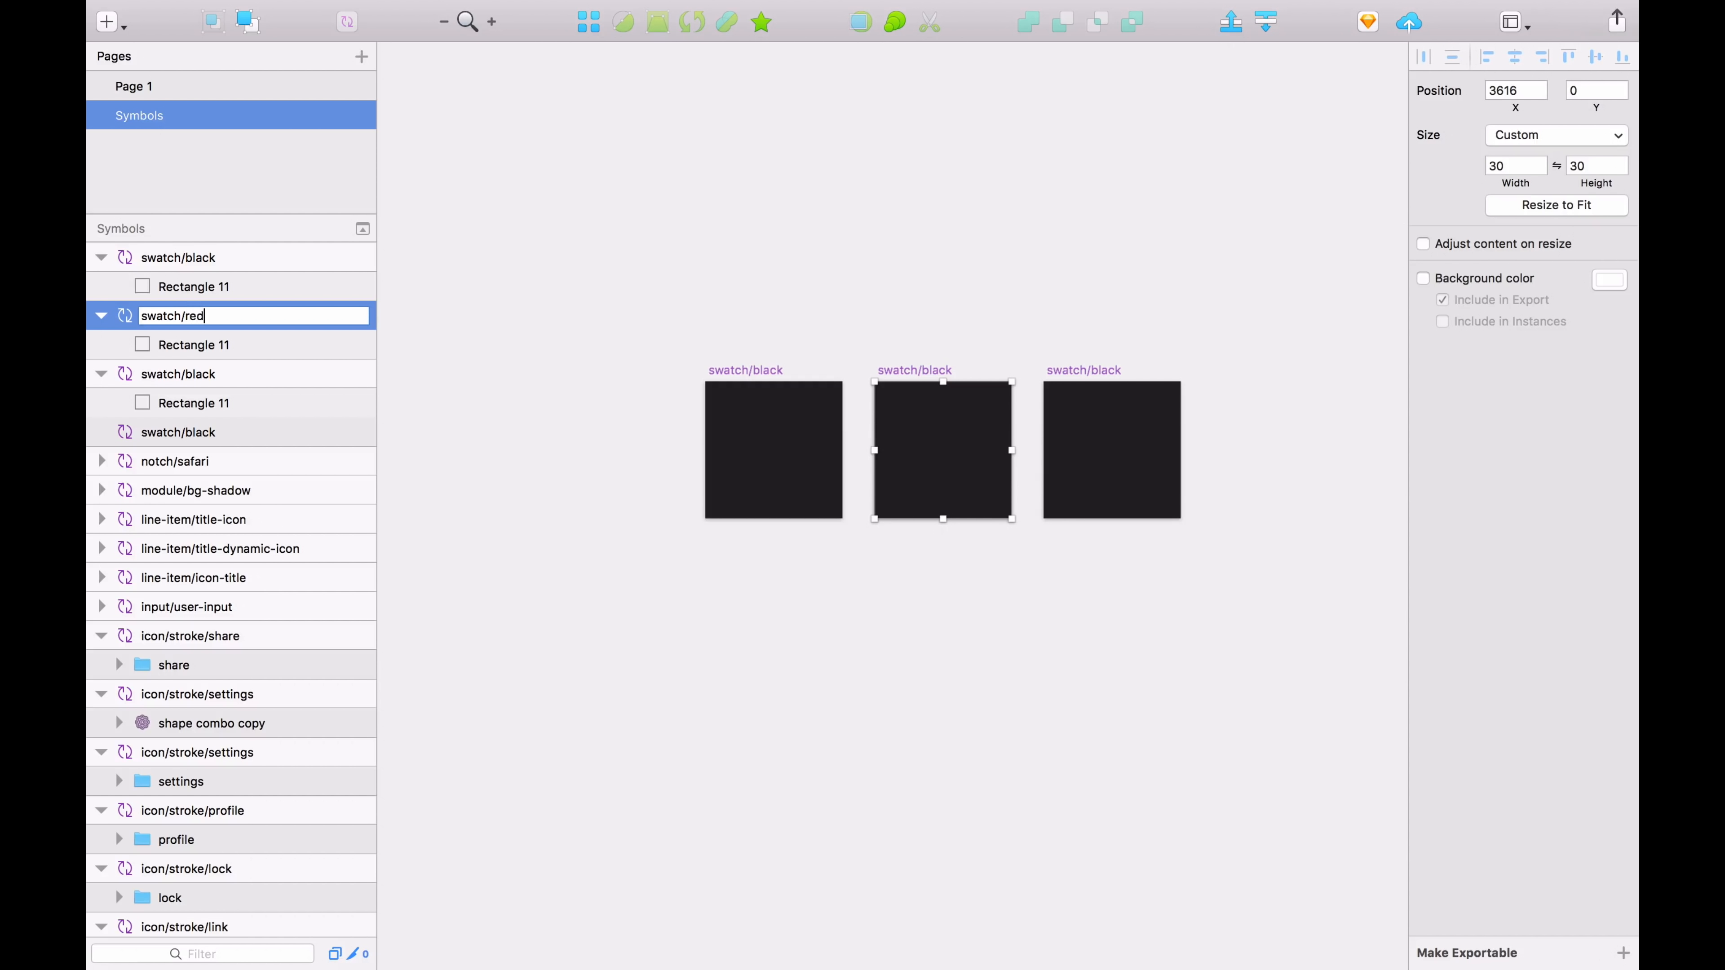
text(red)
key(Return)
click(1082, 369)
key(super+r)
key(Right)
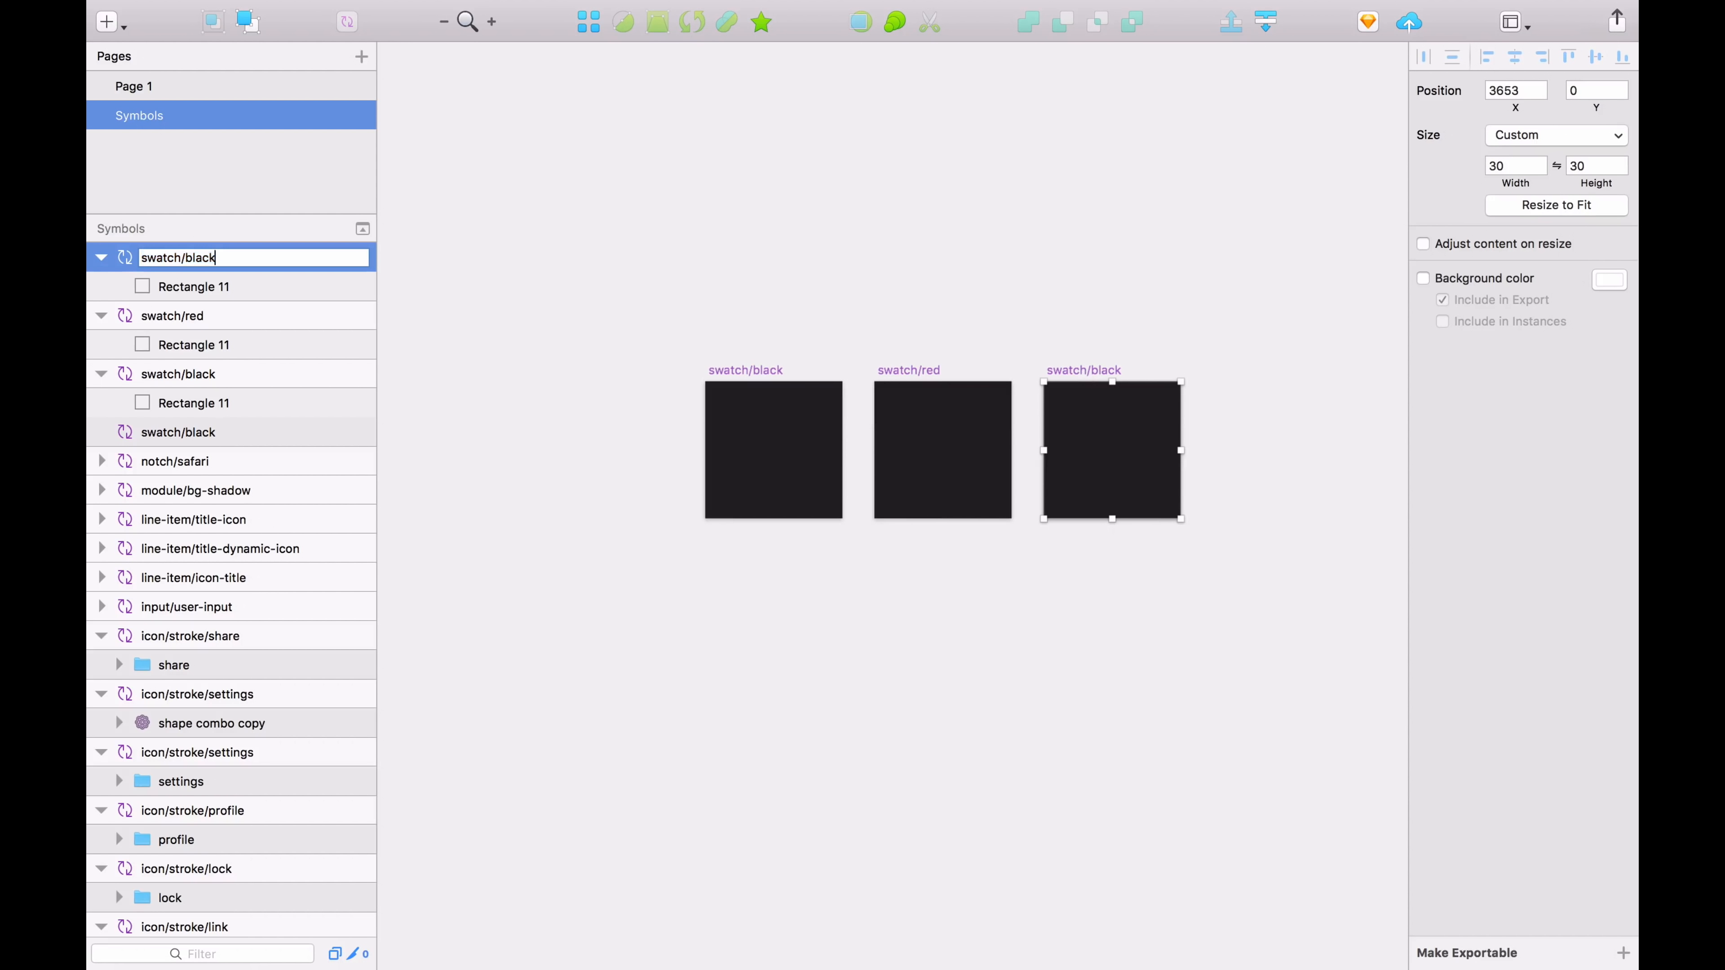
text(lue)
key(Return)
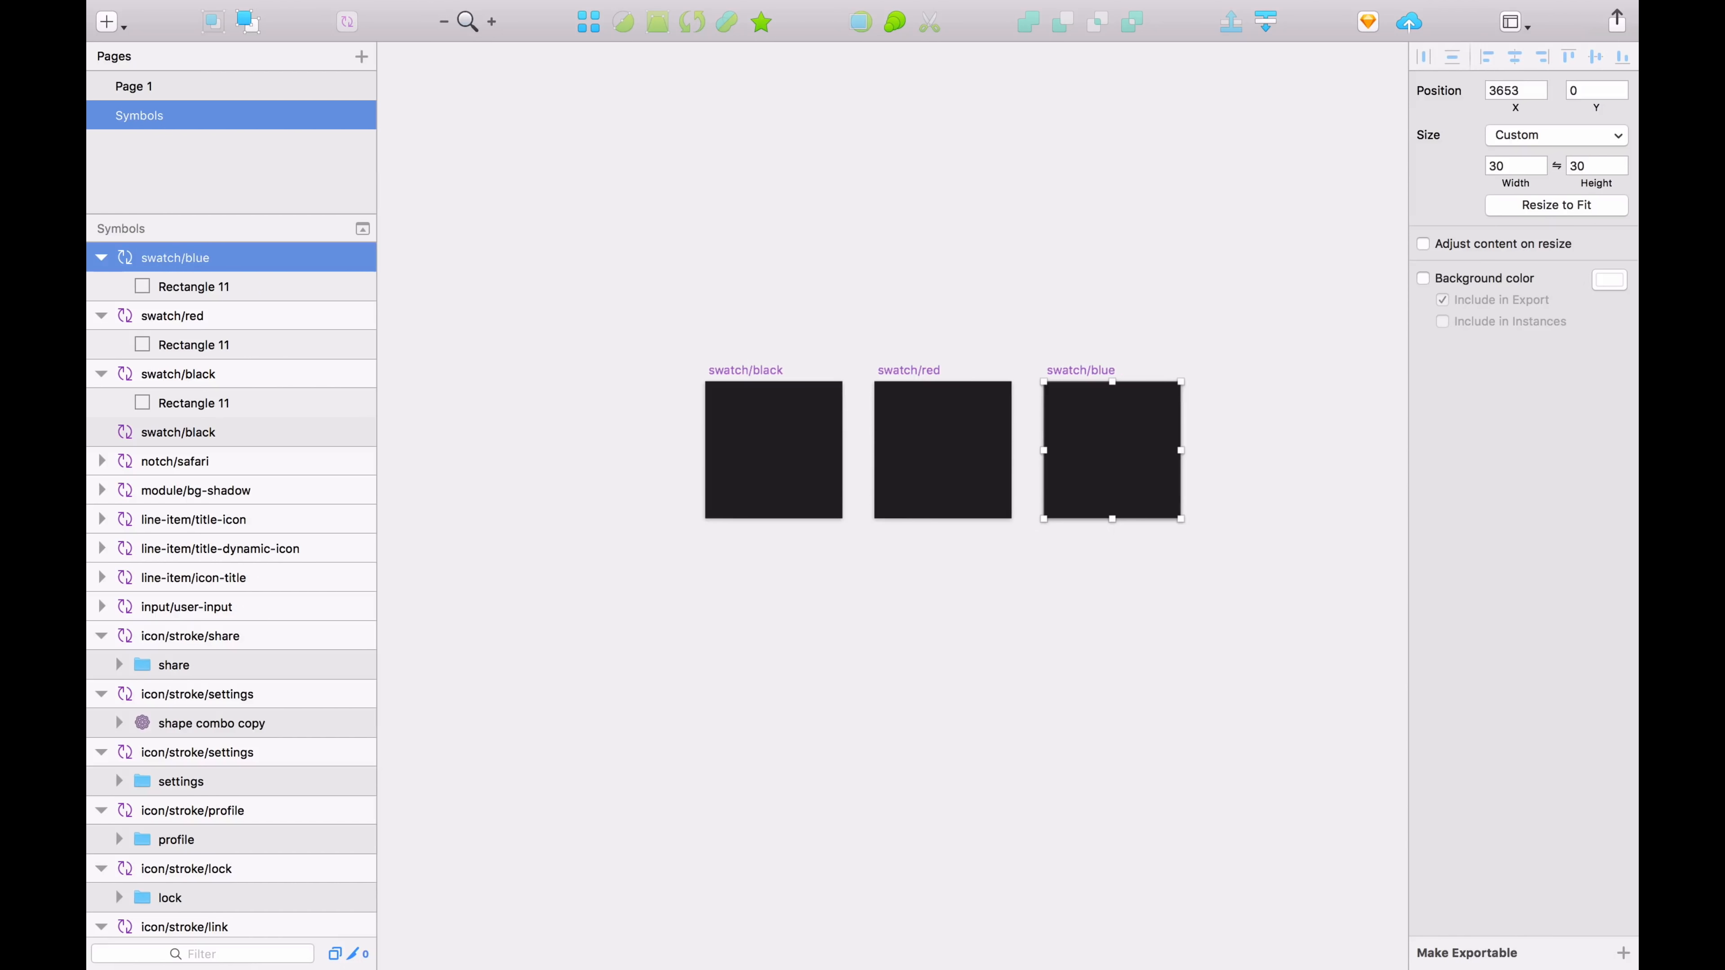
Step: Set the fill of the swatch/red rectangle to ff0000 and the swatch/blue rectangle to 0099ff
click(975, 433)
click(1456, 468)
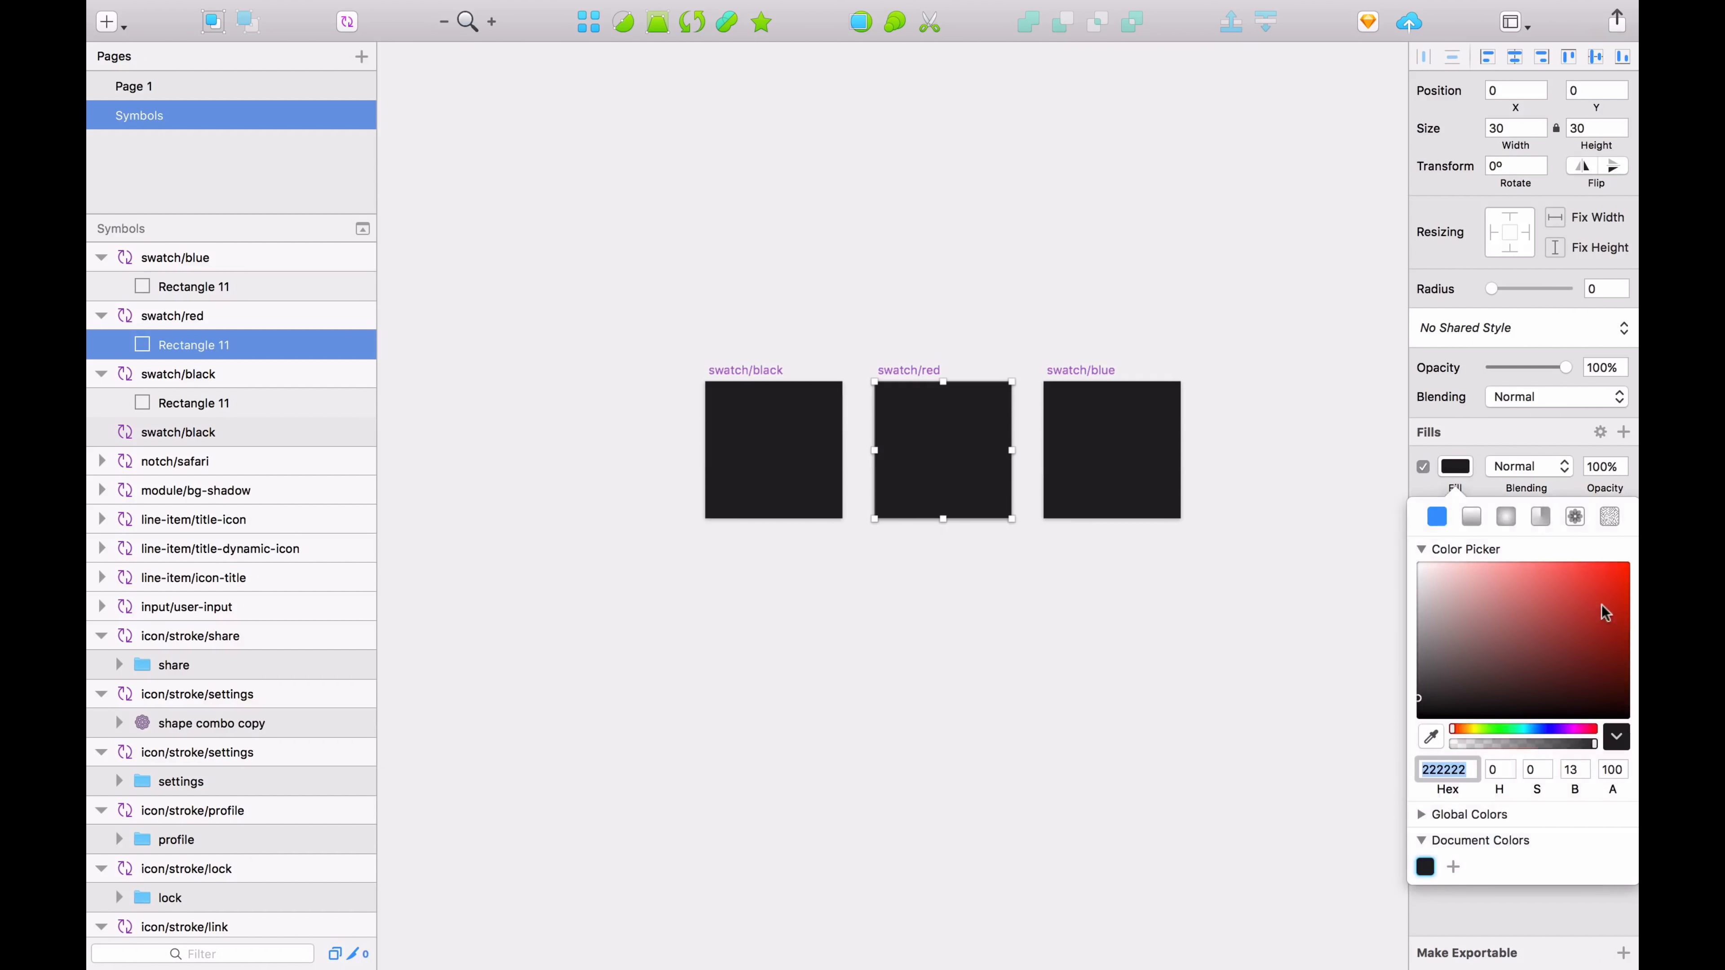
text(ff0000)
key(Return)
click(1128, 455)
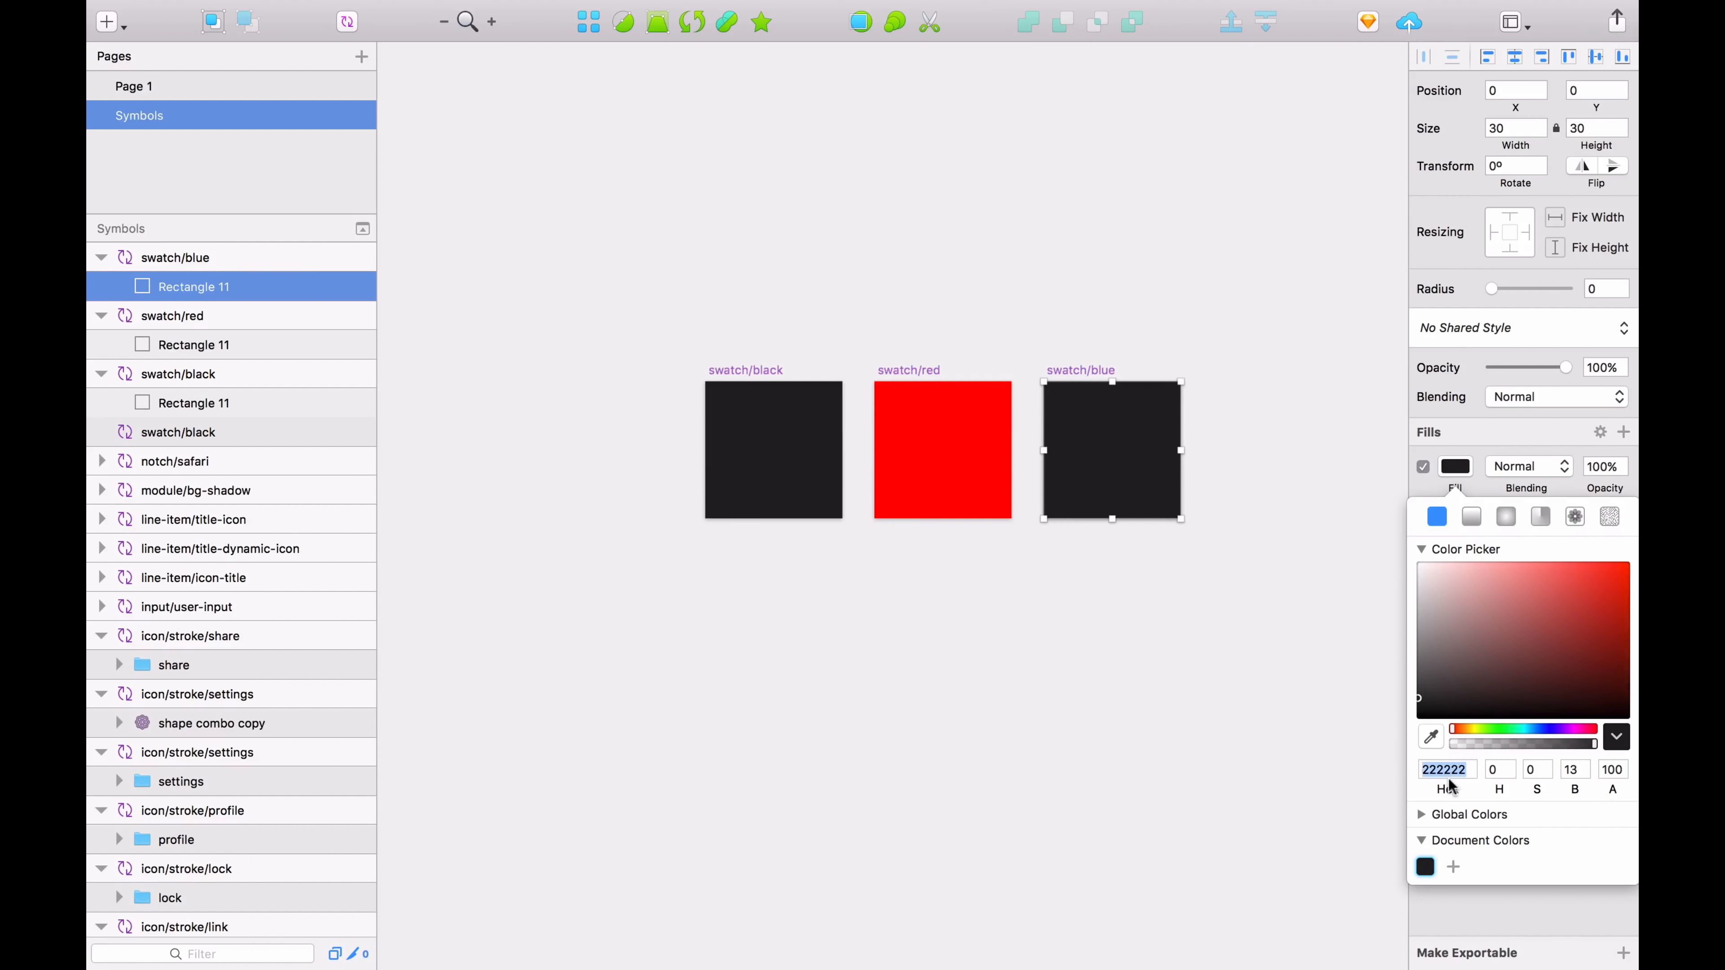
key(Return)
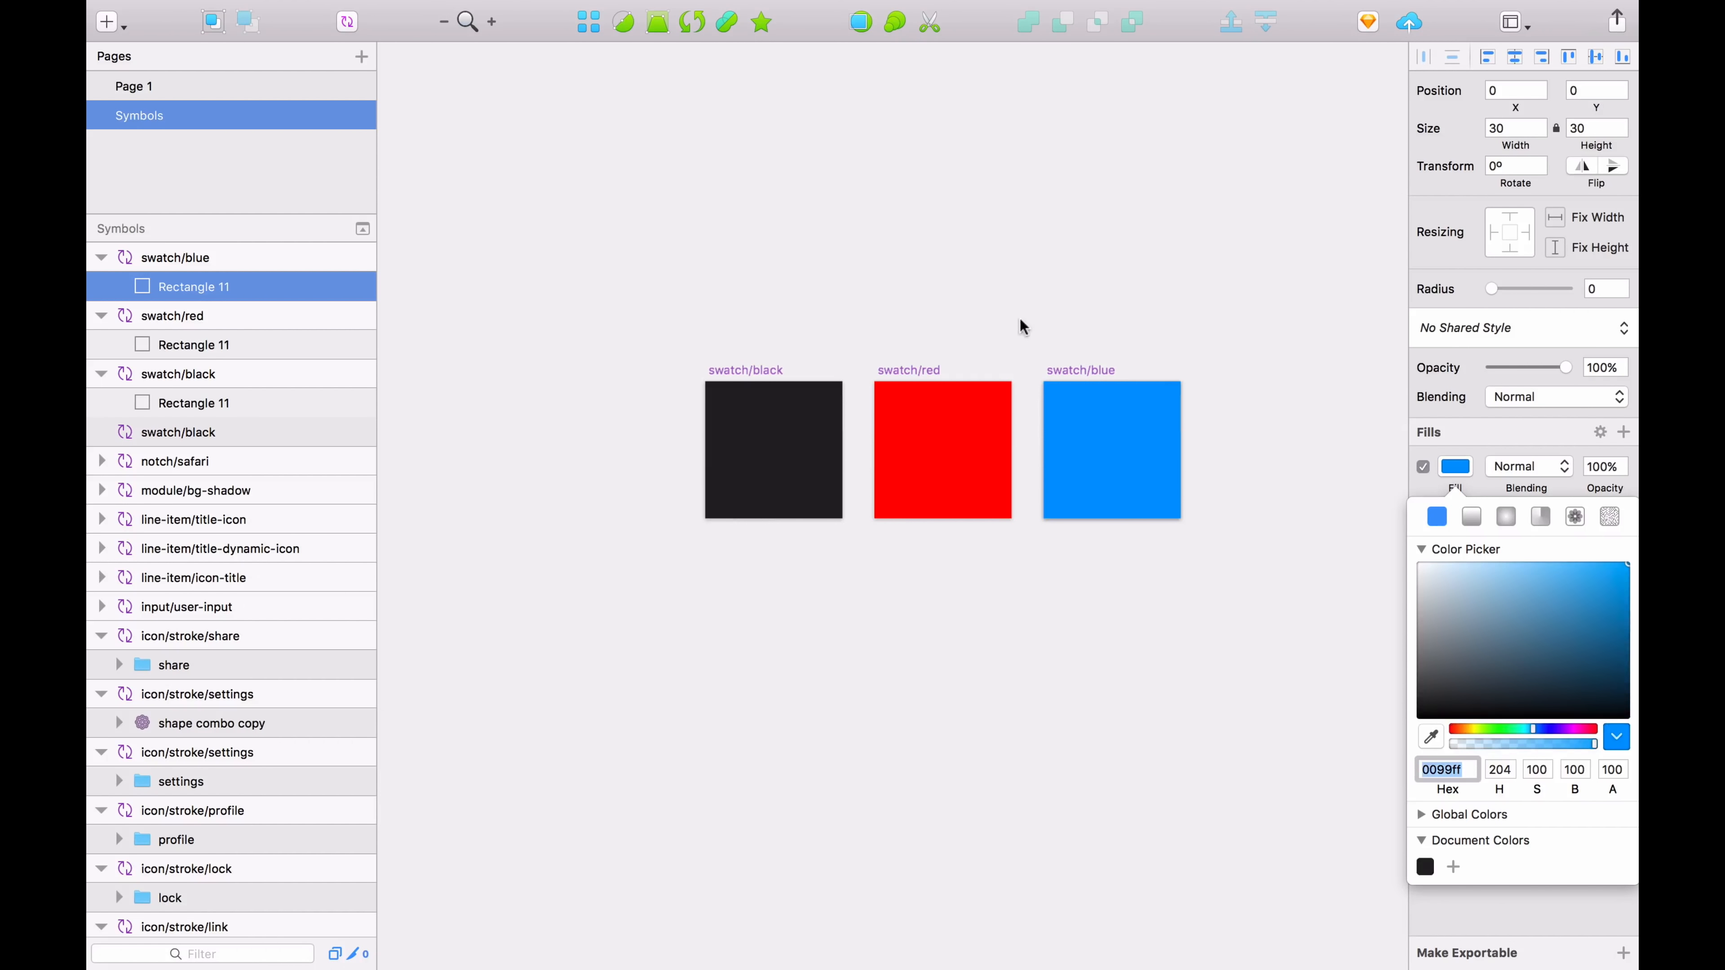
Step: Place the swatch/red instance over the calendar icon's artboard and rename that icon's symbol icon/fill/calendar
click(885, 289)
click(790, 392)
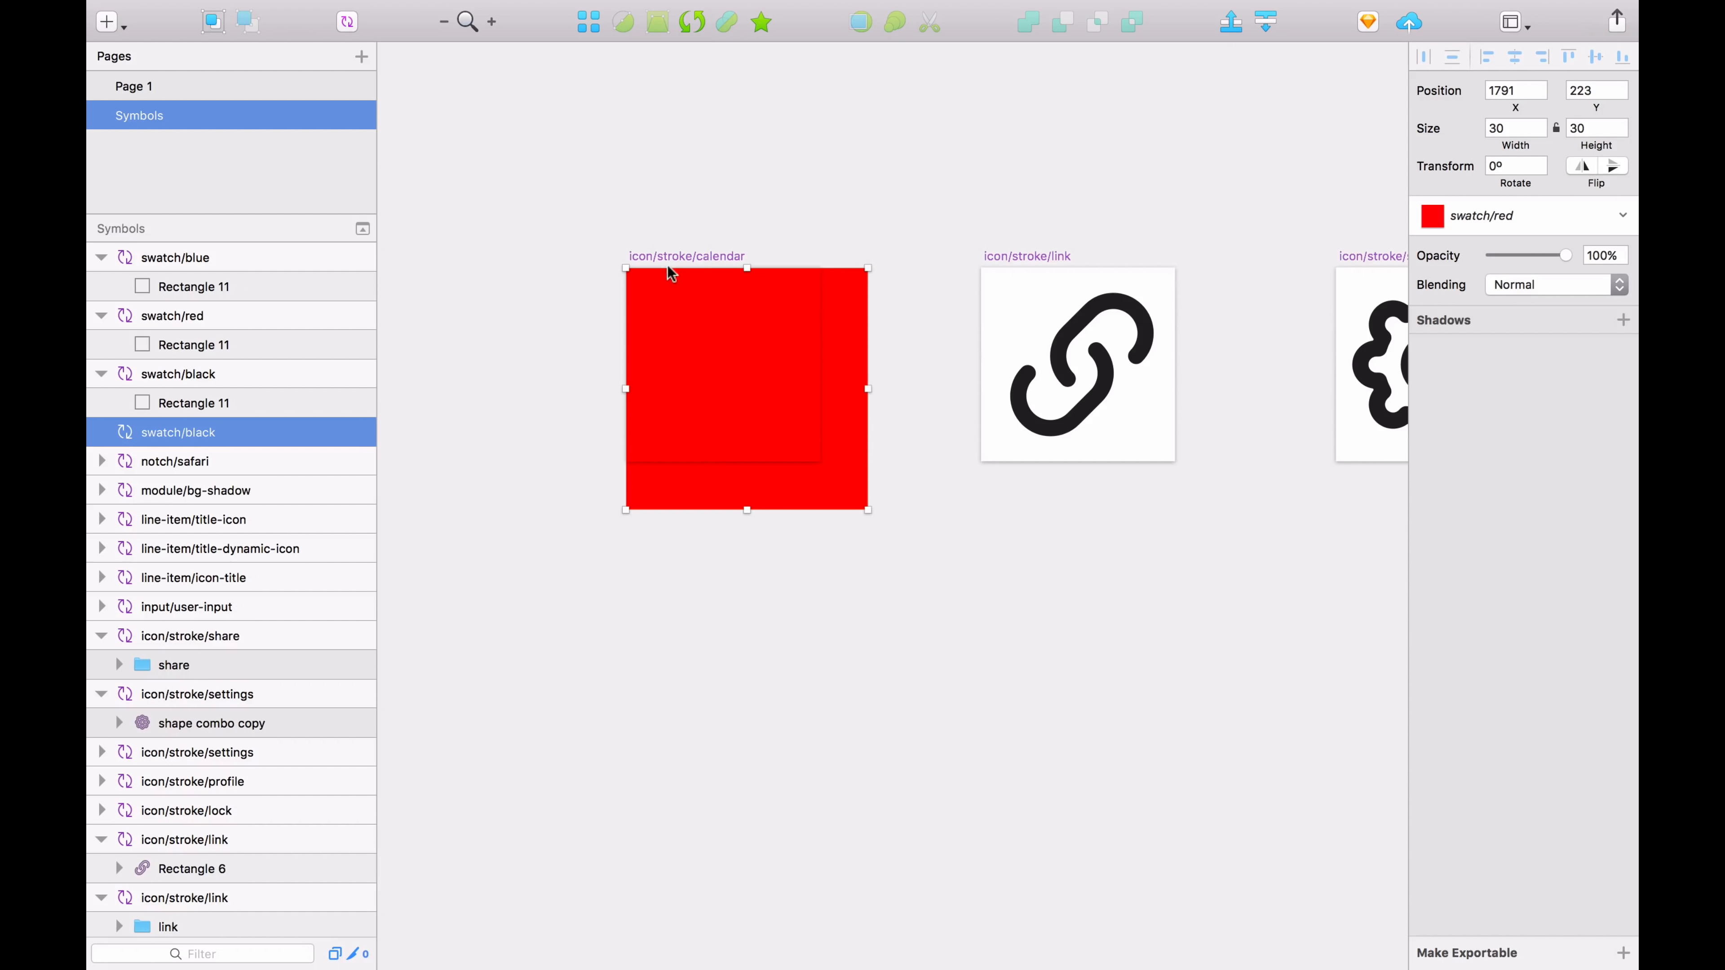
click(659, 251)
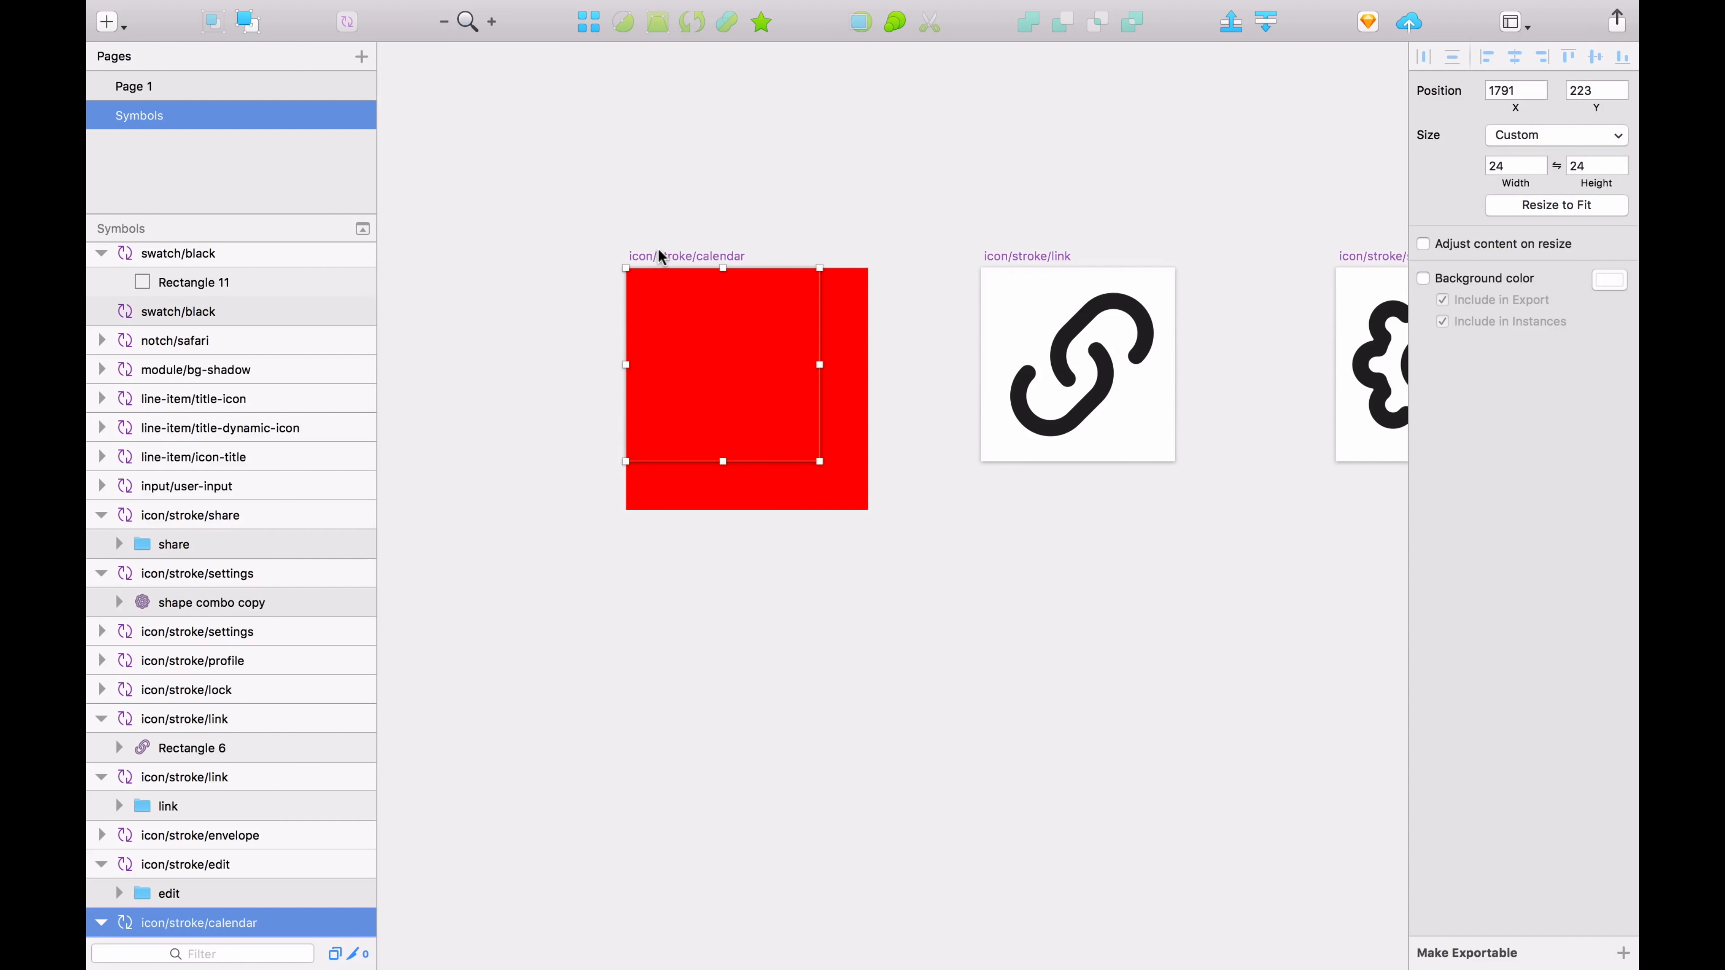
scroll(204, 747, down, 5)
double_click(185, 650)
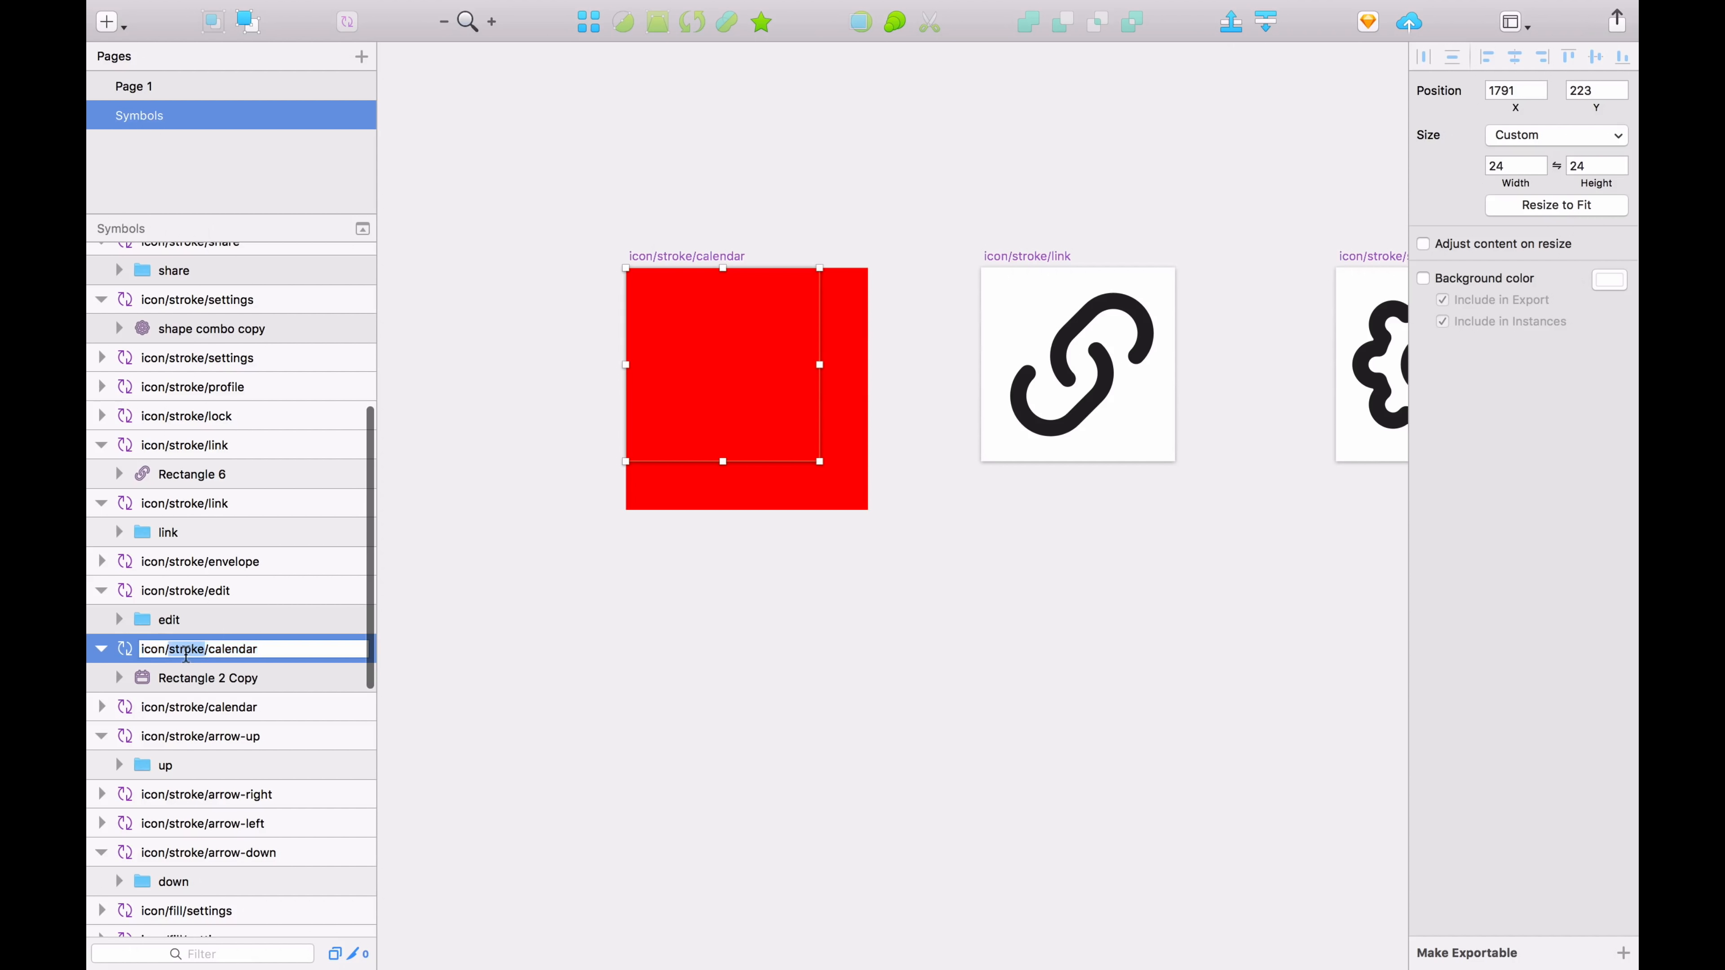
double_click(186, 649)
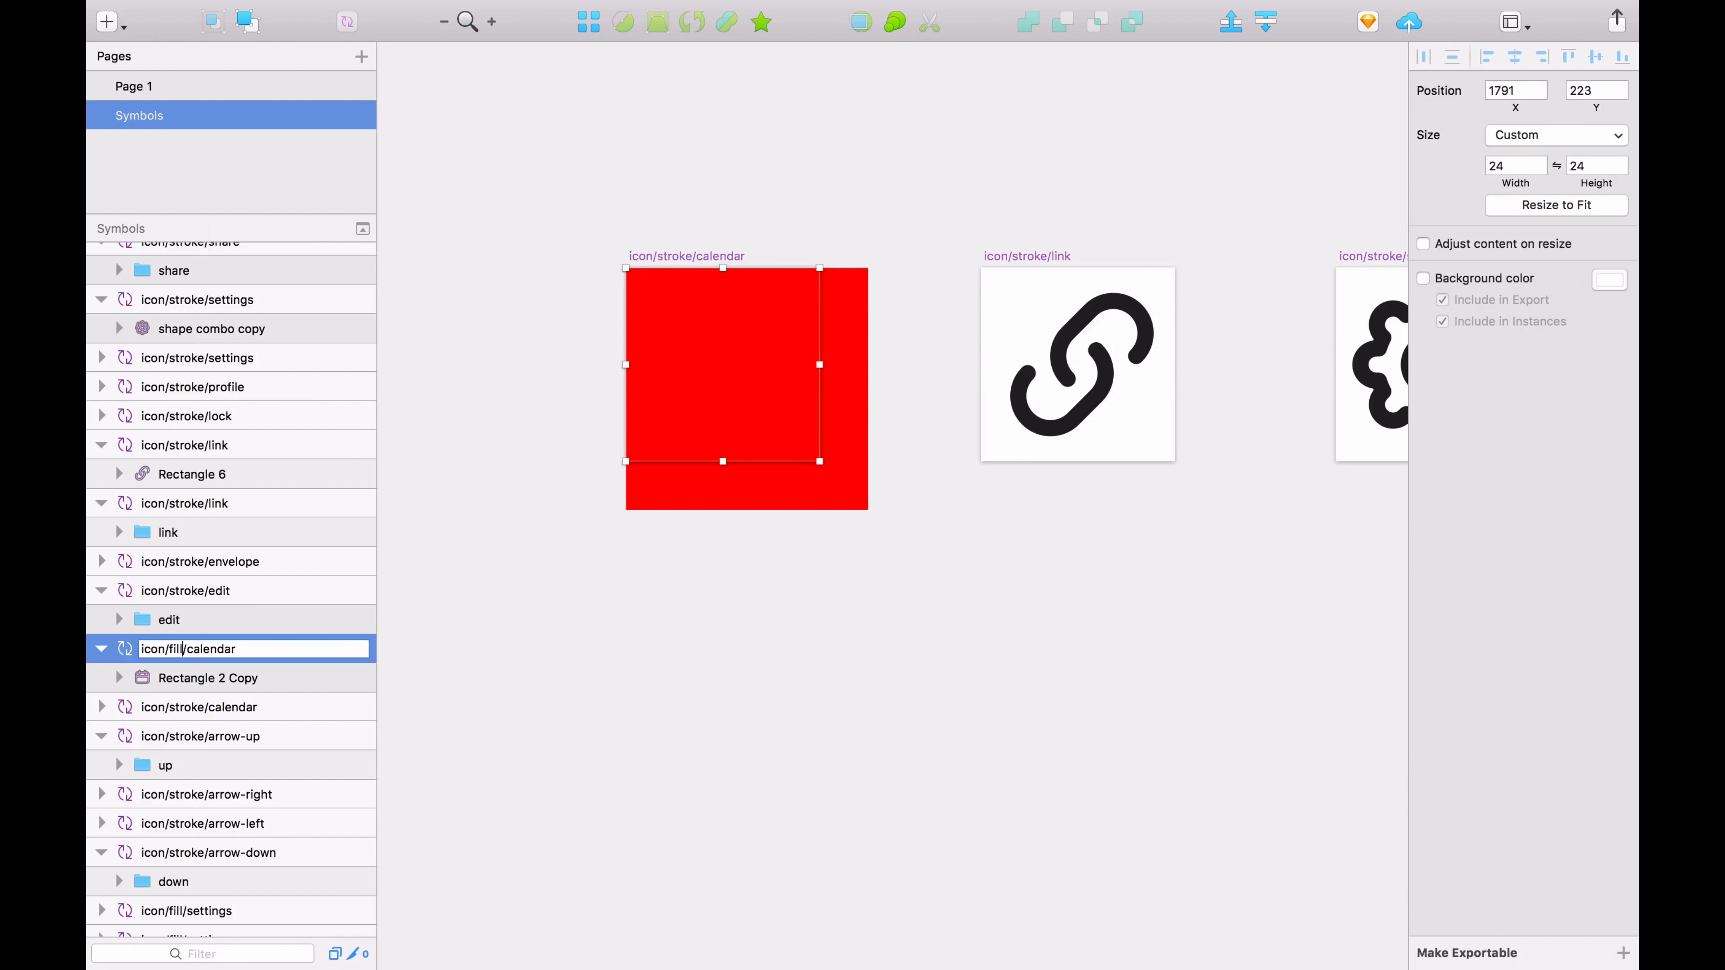
Step: Rename the neighbouring link and settings symbols icon/fill/link and icon/fill/settings
click(1028, 257)
double_click(144, 450)
double_click(185, 445)
text(fill)
key(Return)
scroll(1313, 205, right, 2)
click(1316, 256)
double_click(179, 299)
text(fill)
key(Return)
Step: Resize the red swatch instance covering the calendar icon to 24 by 24 px
click(689, 340)
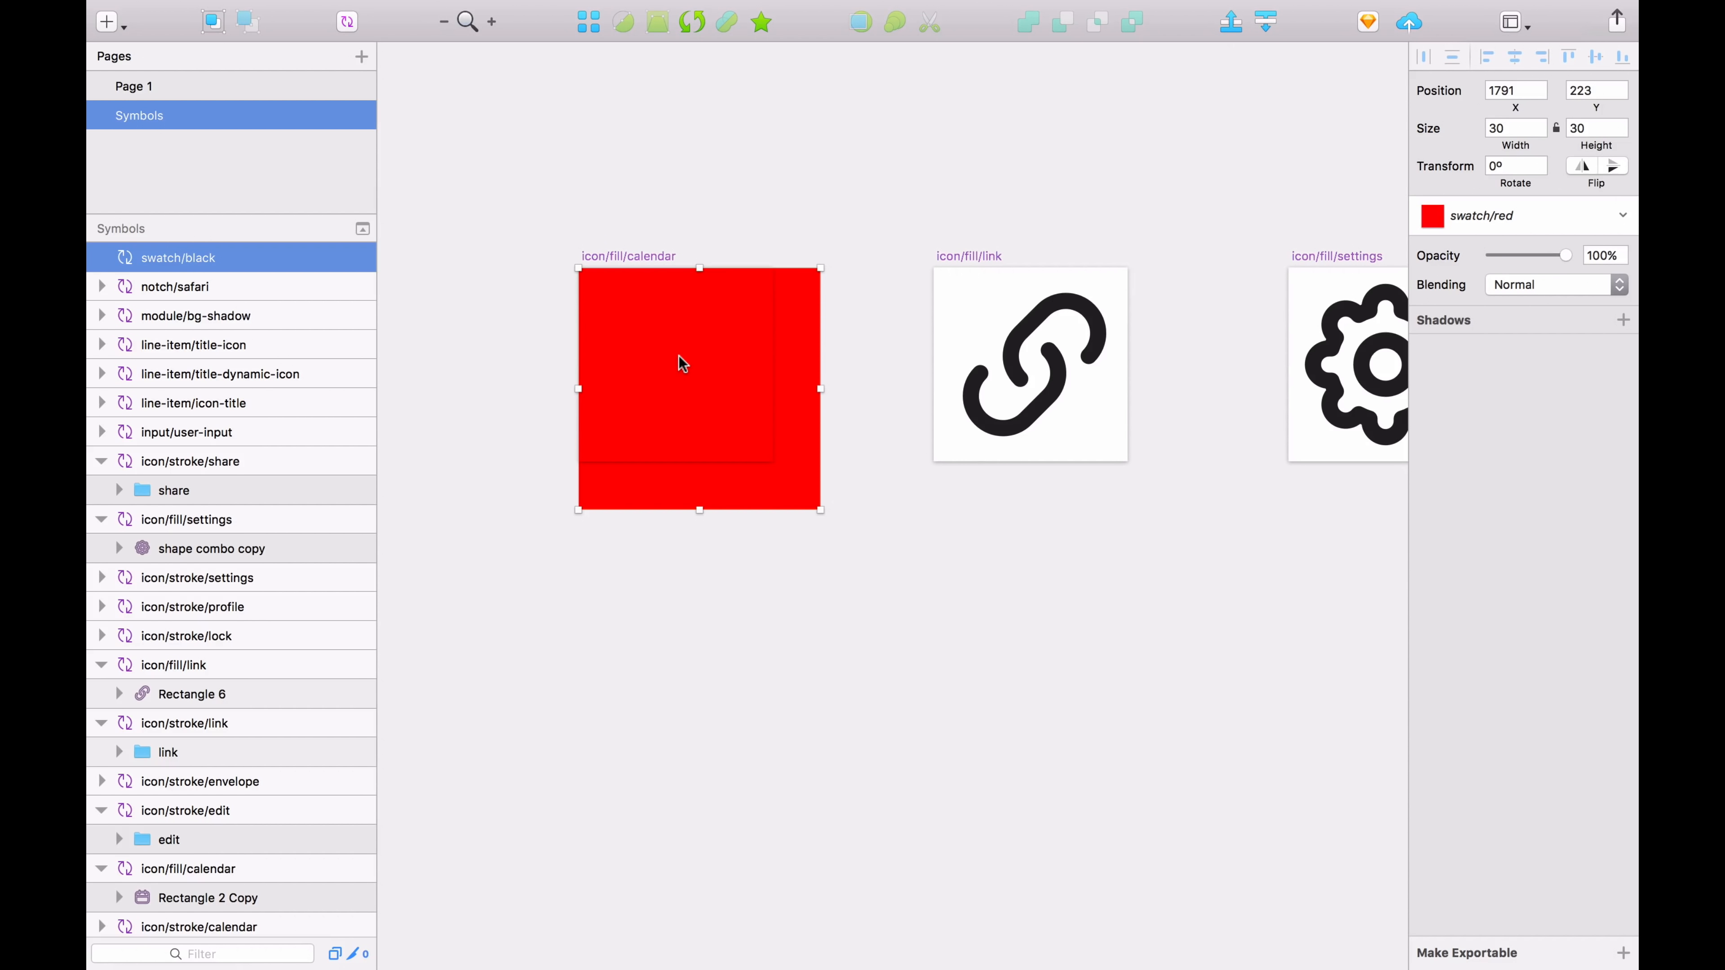
key(super+Up)
key(super+Up)
key(super+Up)
key(super+Up)
key(super+Up)
key(super+Left)
key(super+Left)
key(super+Left)
key(super+Left)
key(super+Left)
key(super+Left)
key(super+Up)
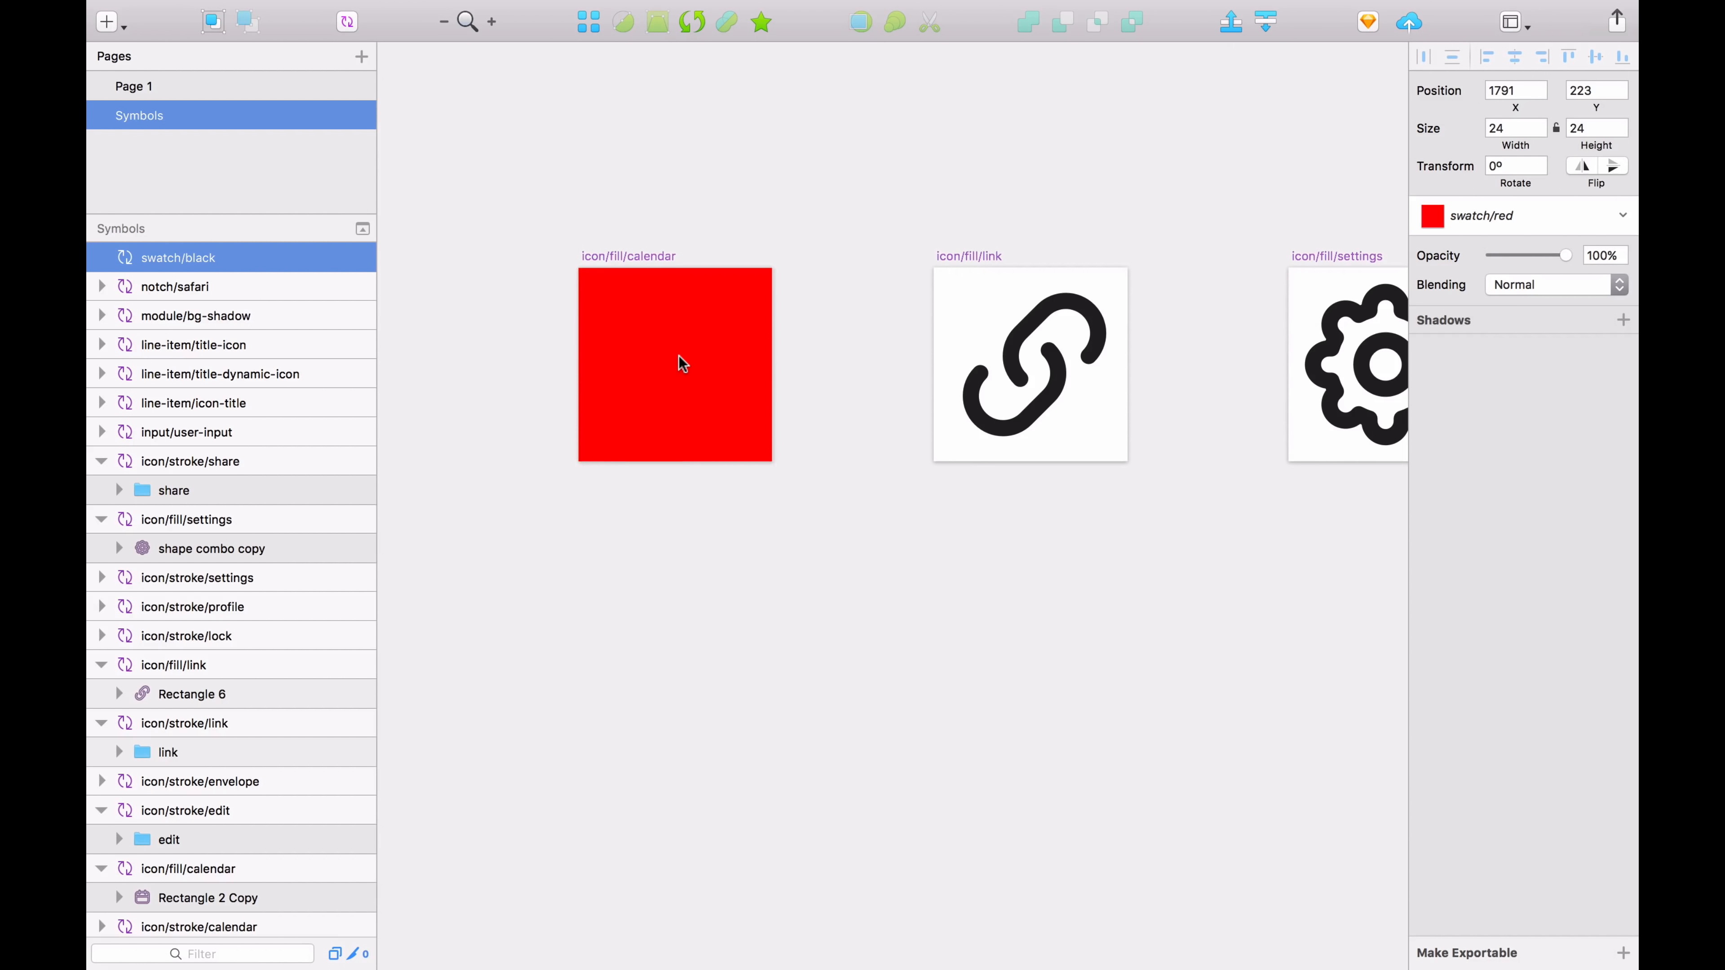
Step: Move the swatch instance into icon/fill/calendar above the Rectangle 2 Copy shape and use that shape as its mask
key(super+2)
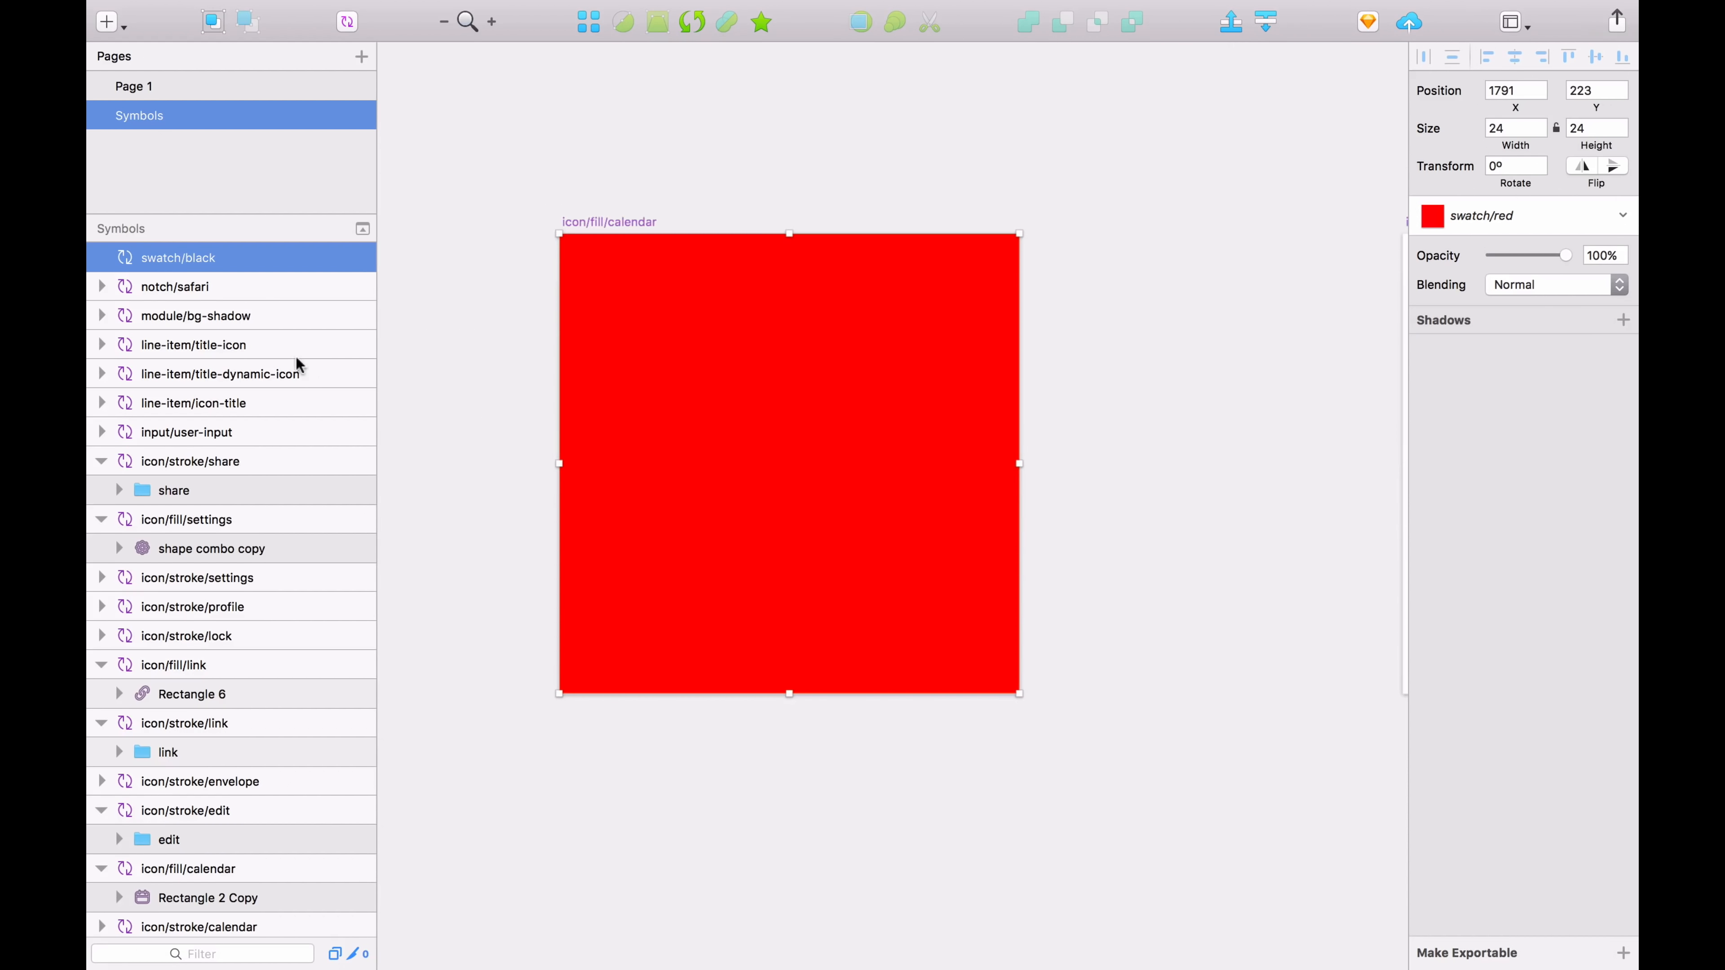
scroll(296, 366, up, 3)
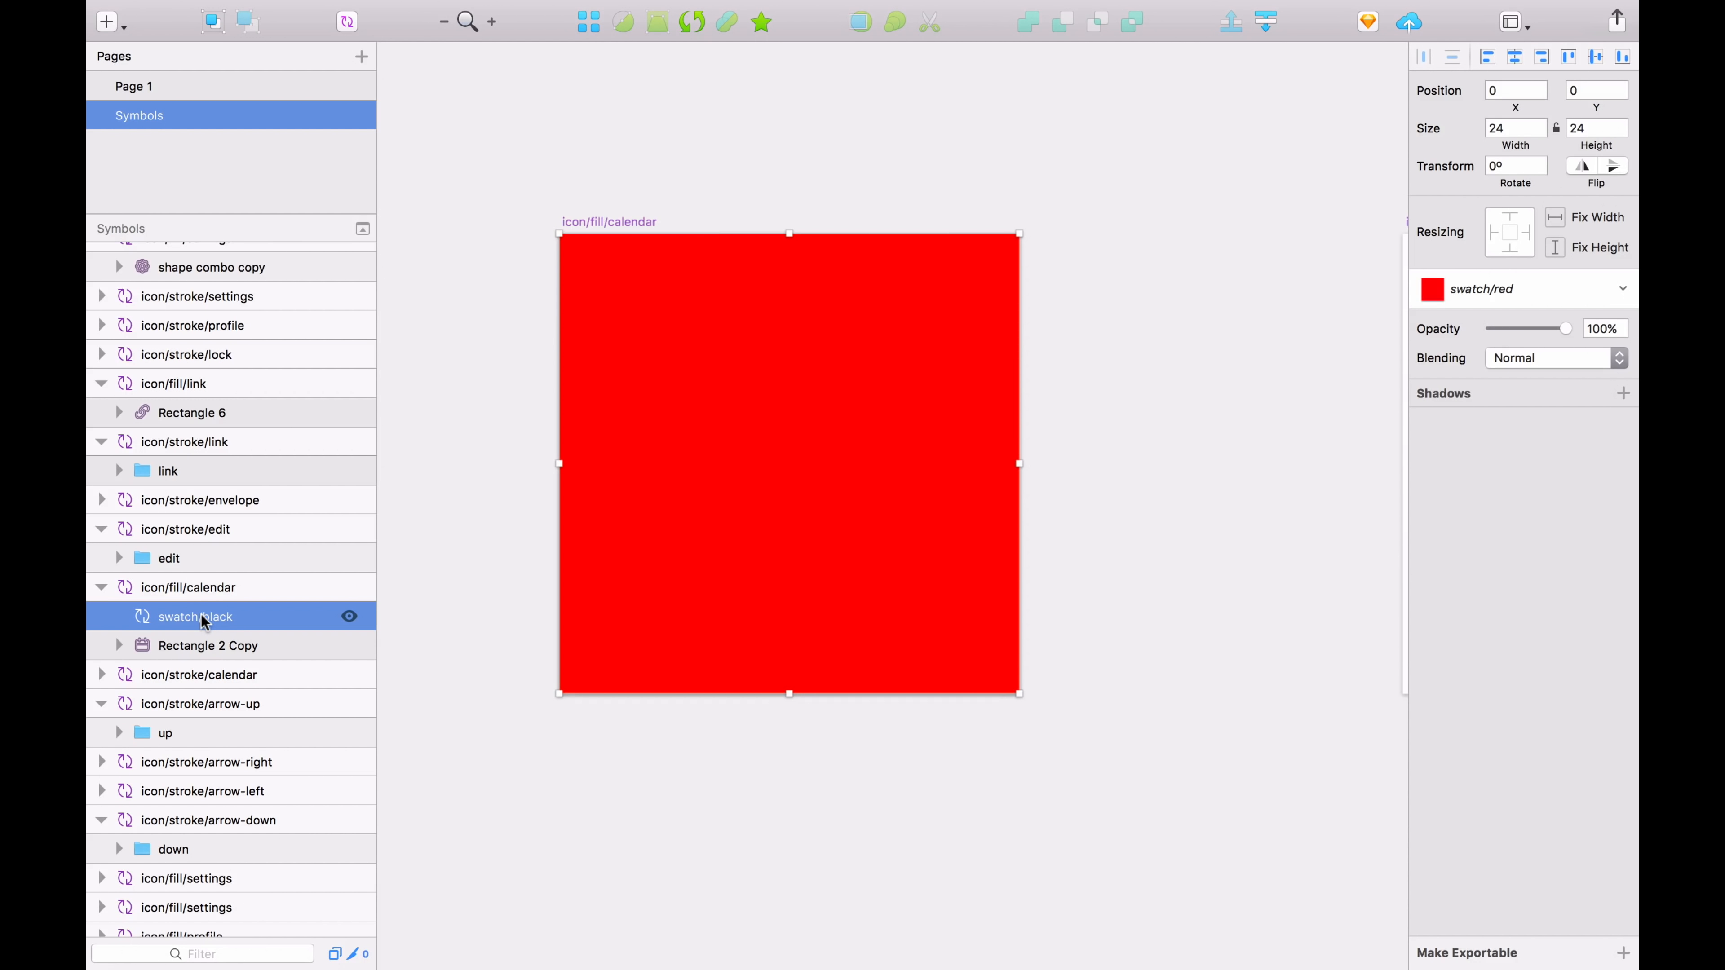
click(424, 607)
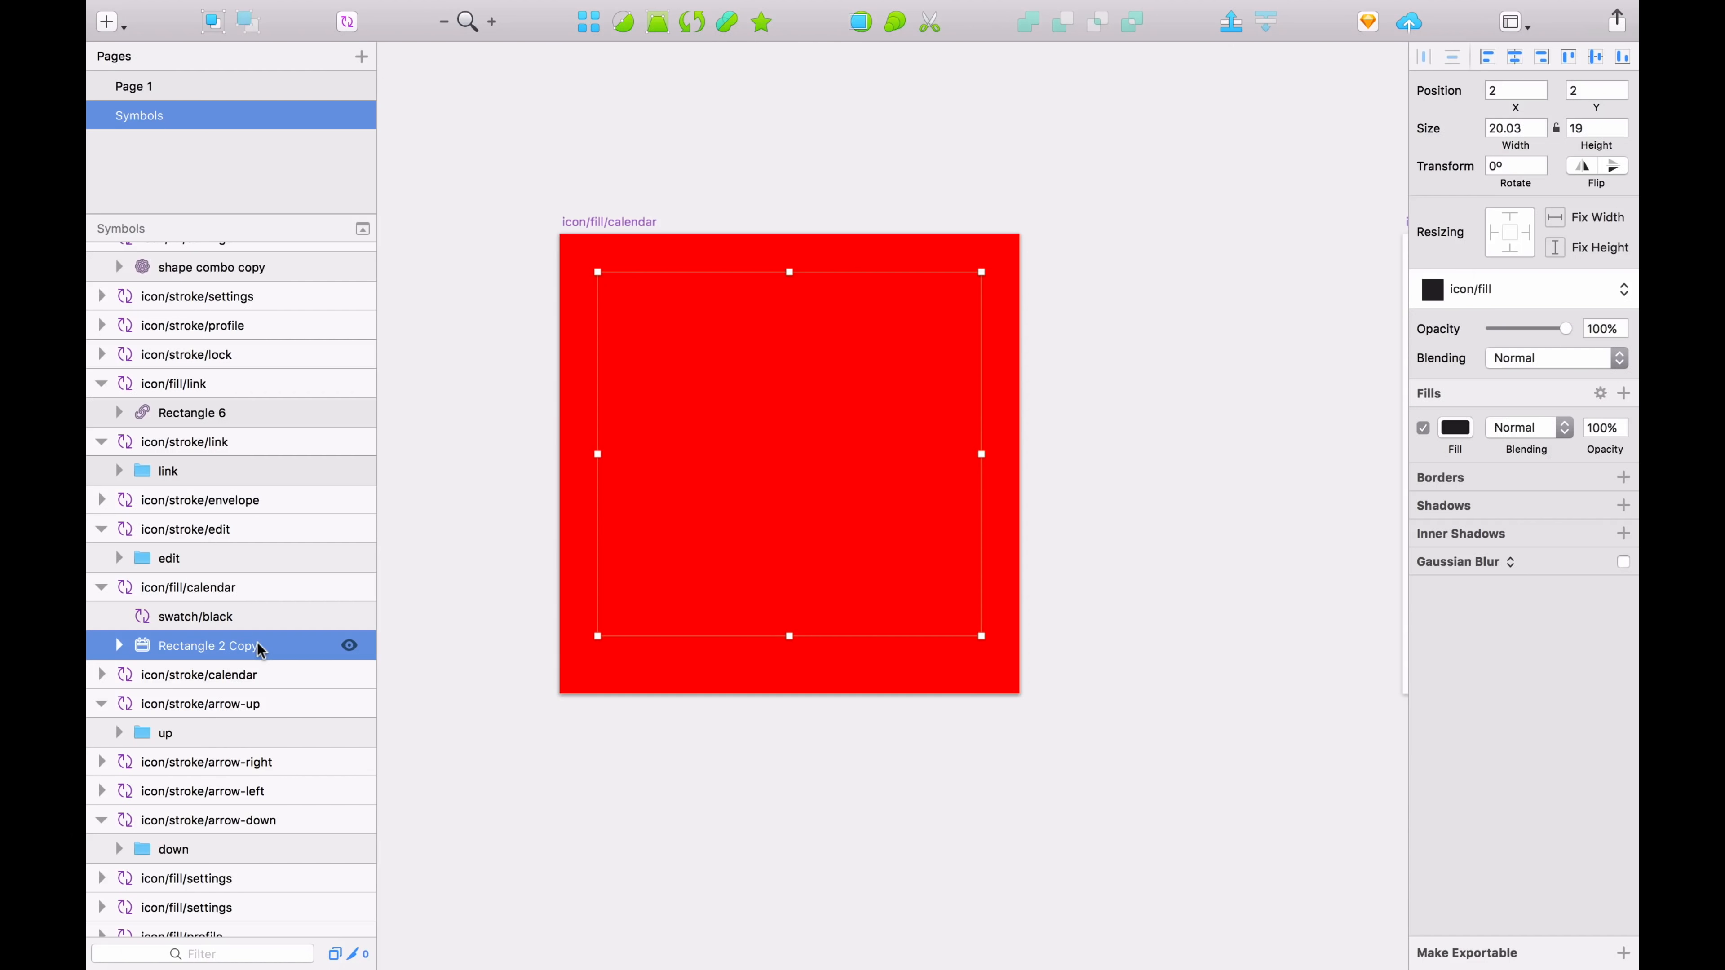
key(ctrl+super+m)
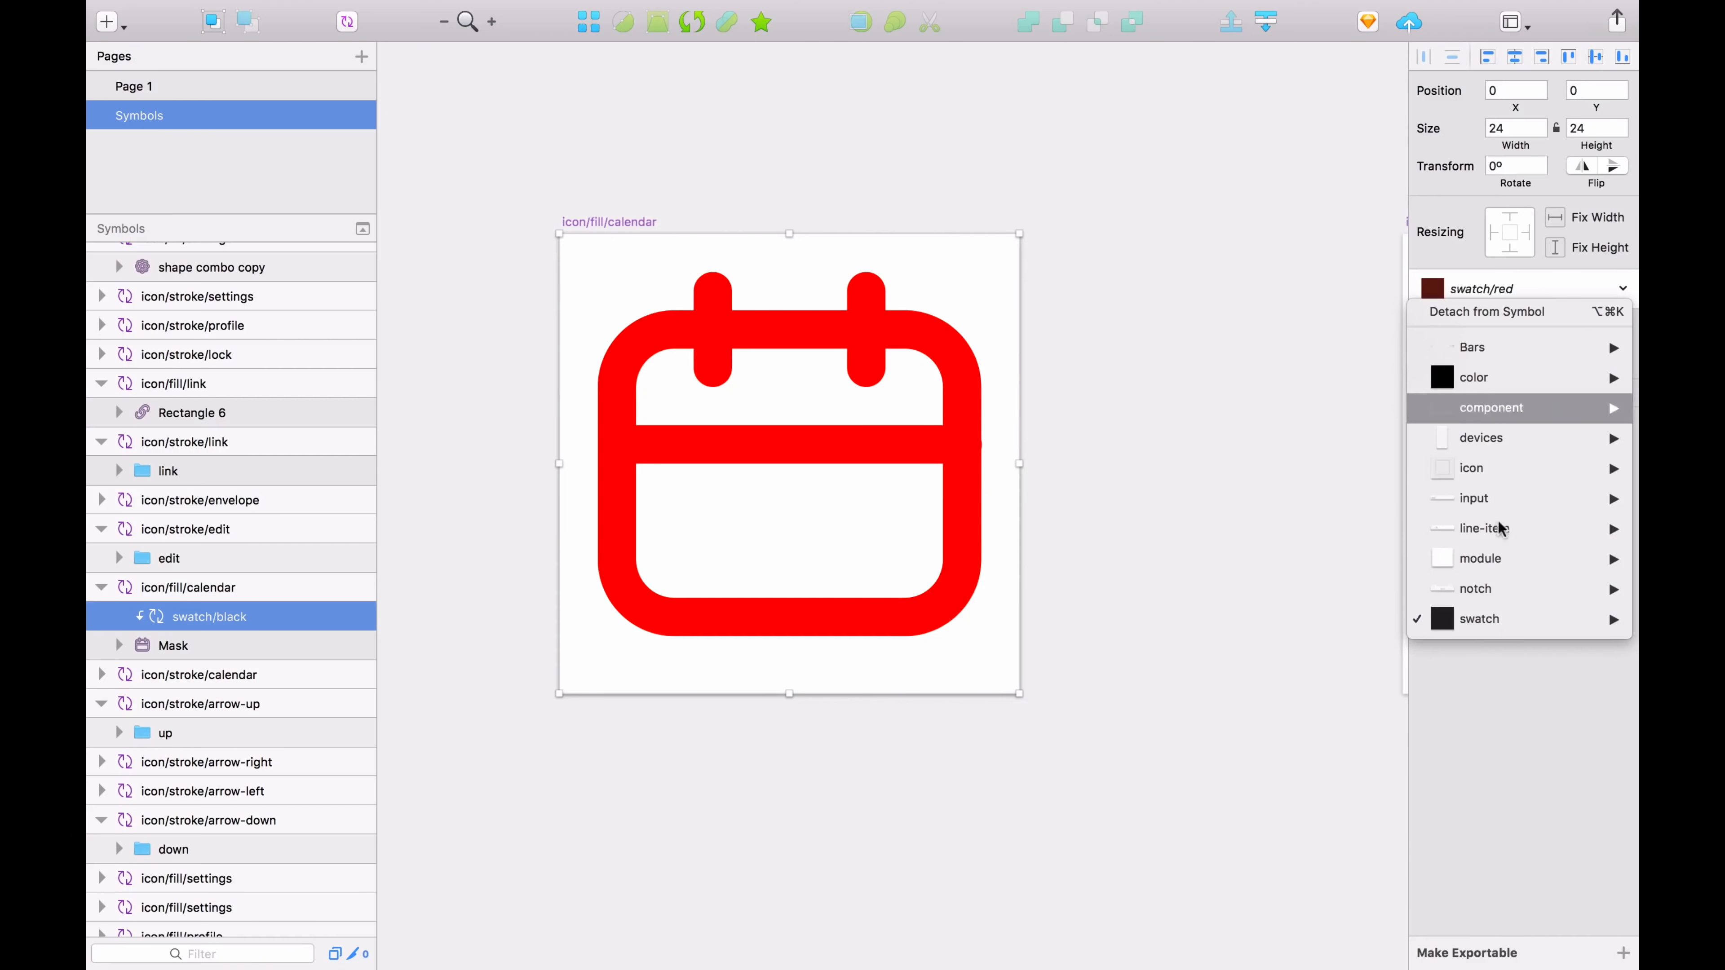
Step: Switch the masked swatch instance in icon/fill/calendar to swatch/blue
mouse_move(1494, 618)
click(1366, 651)
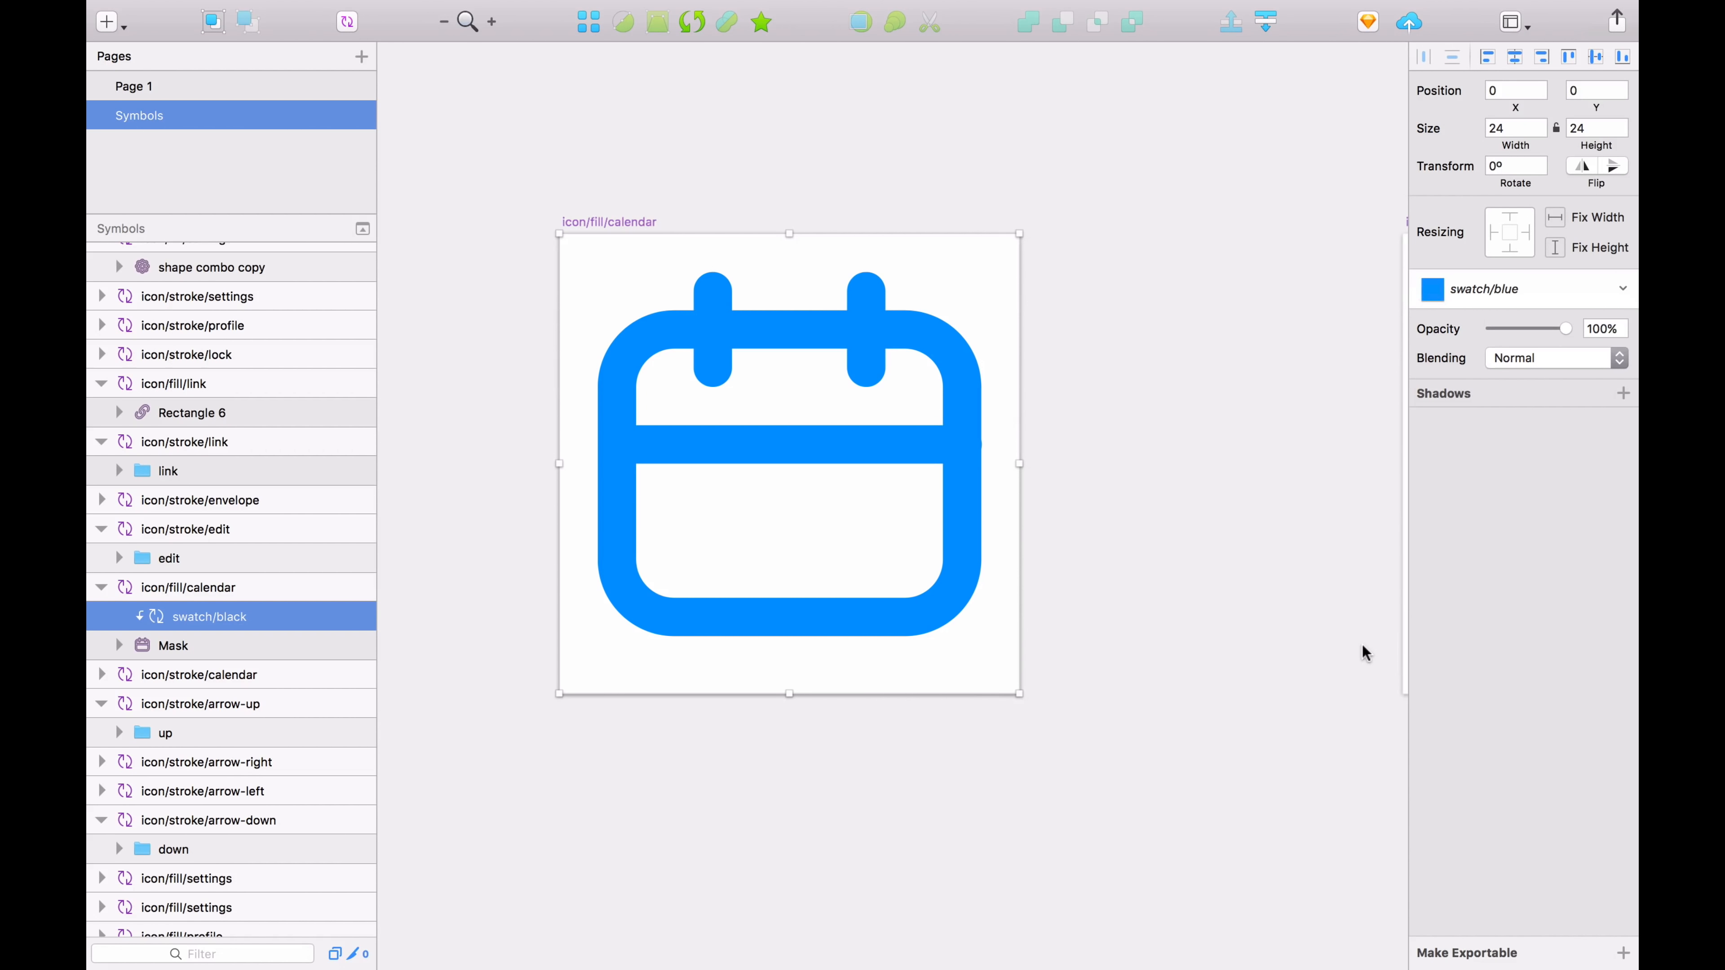
click(1190, 607)
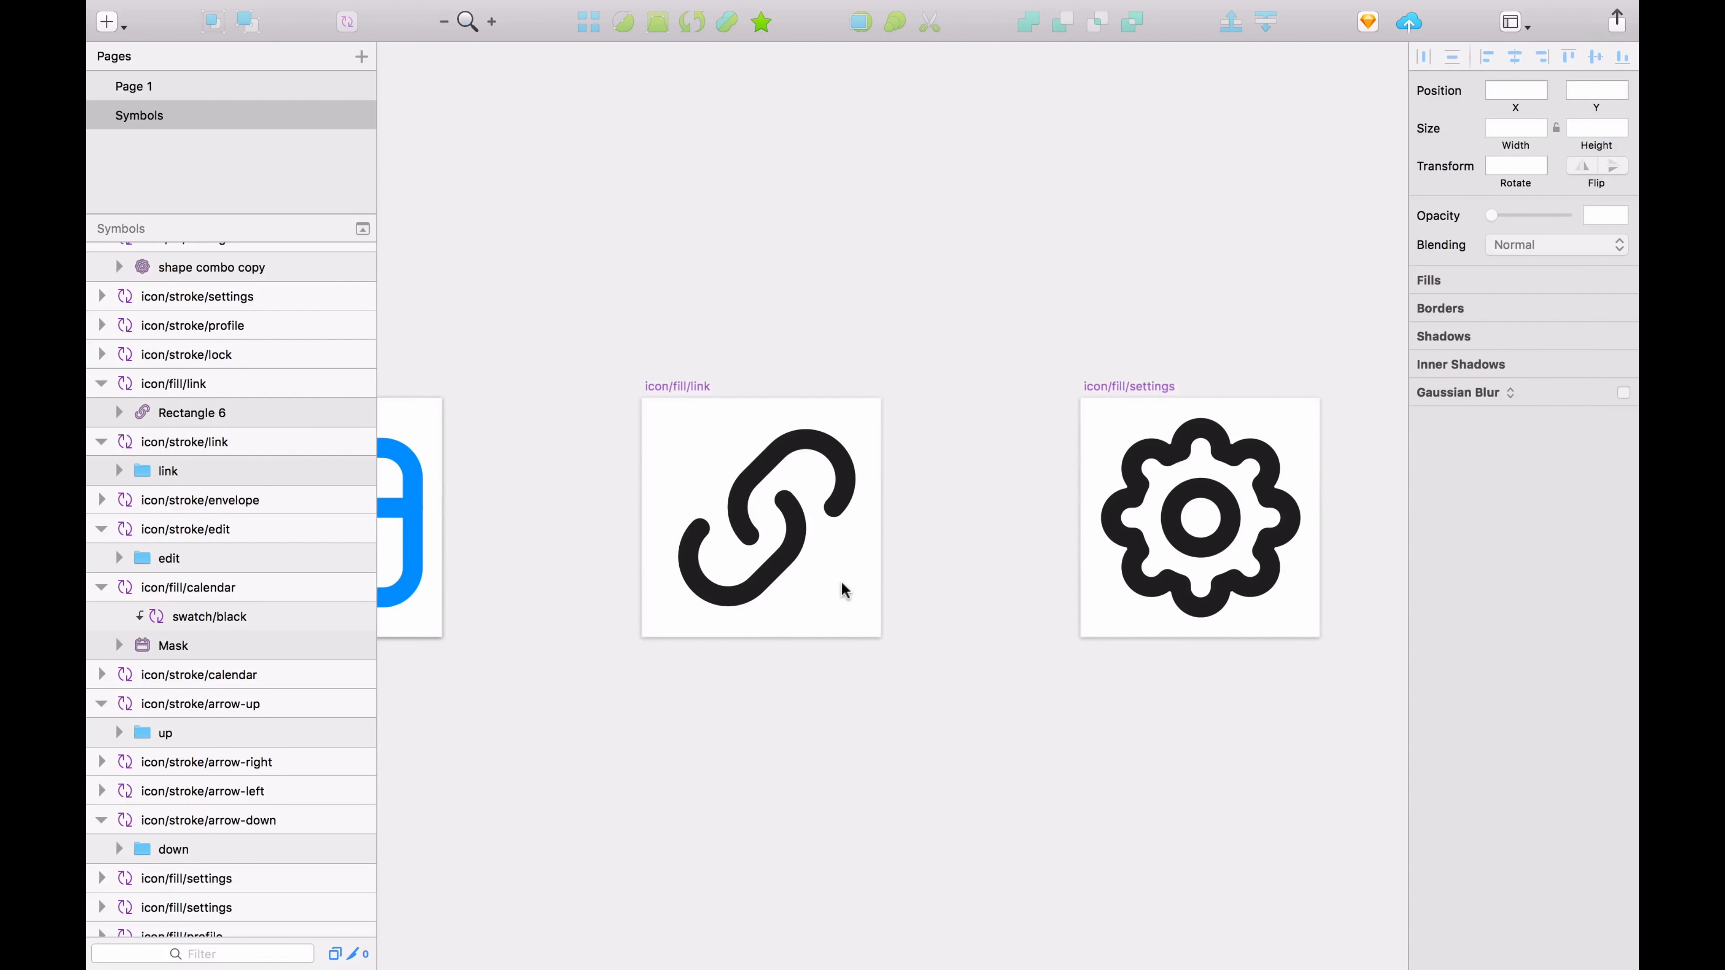
Step: Insert the swatch/red symbol into the icon/fill/link artboard
key(super+apostrophe)
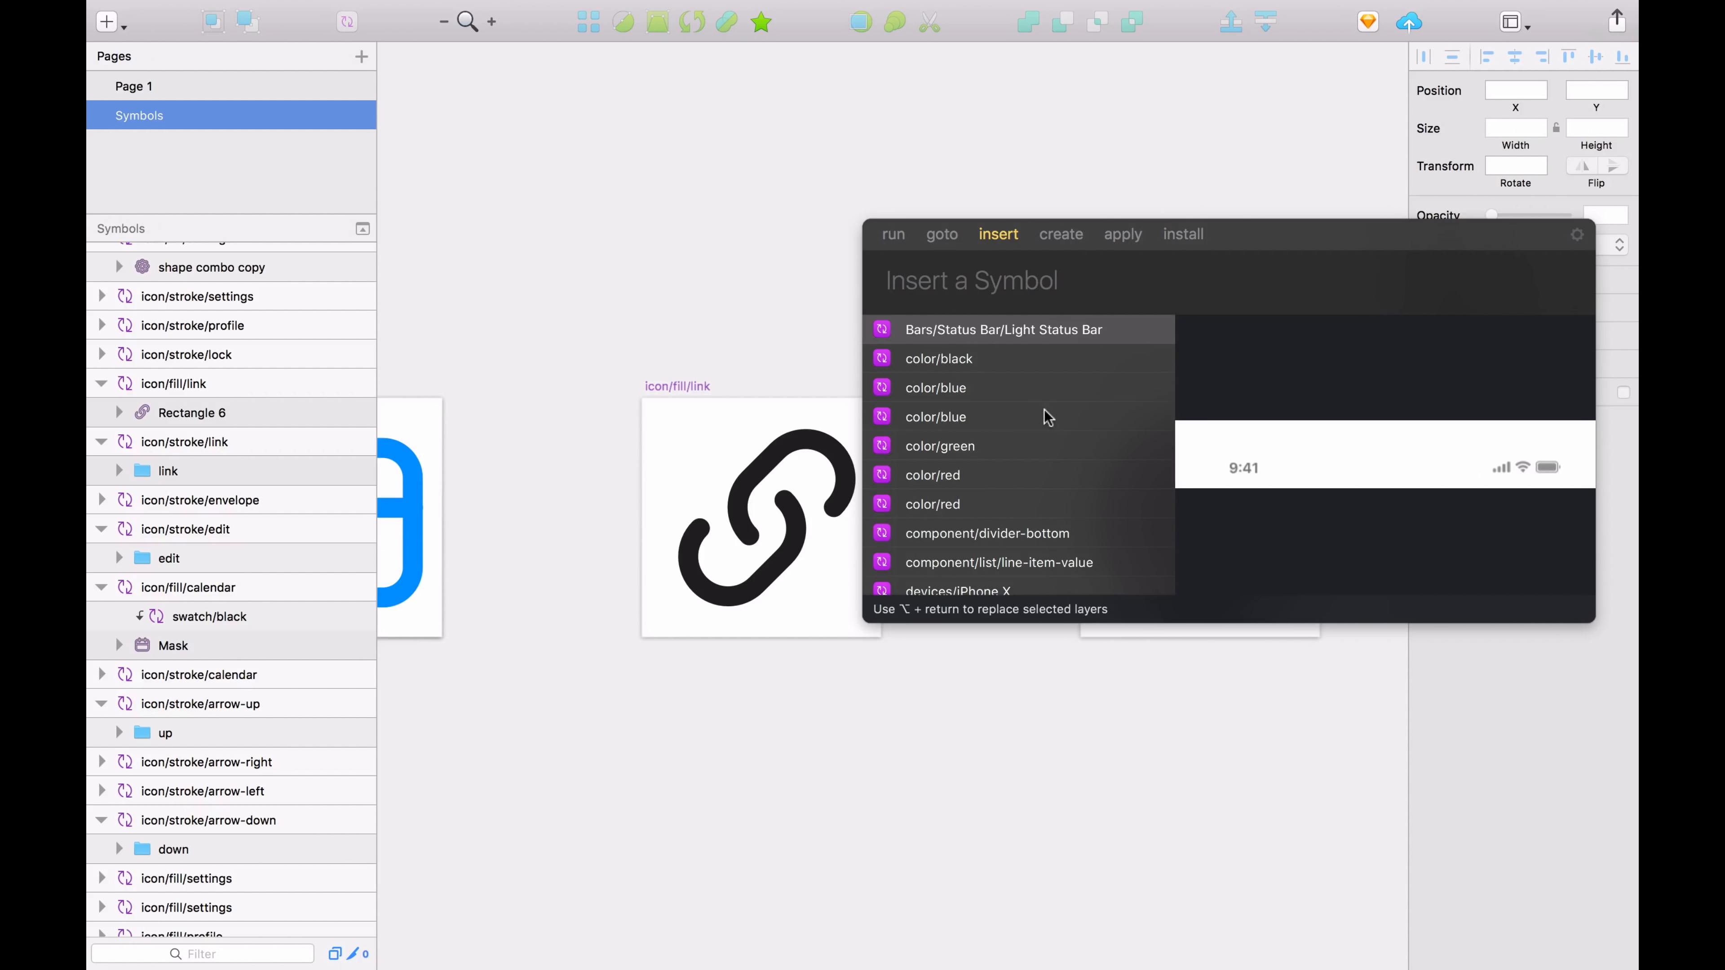
text(swatch red)
key(Return)
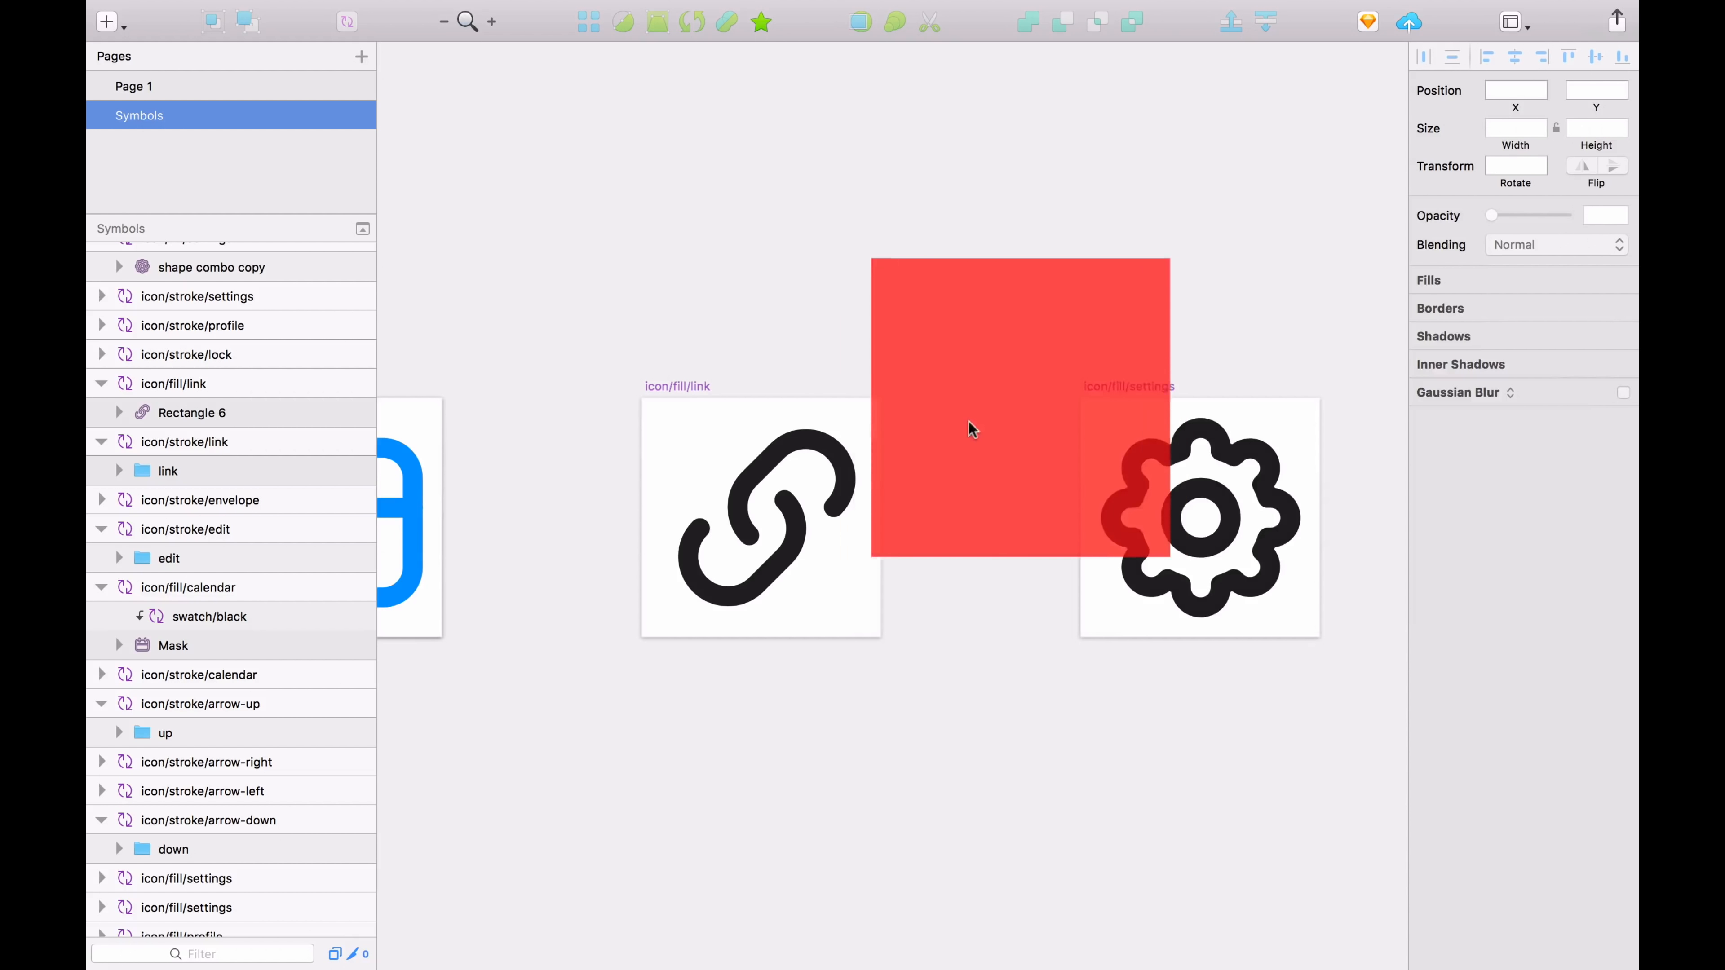
click(796, 559)
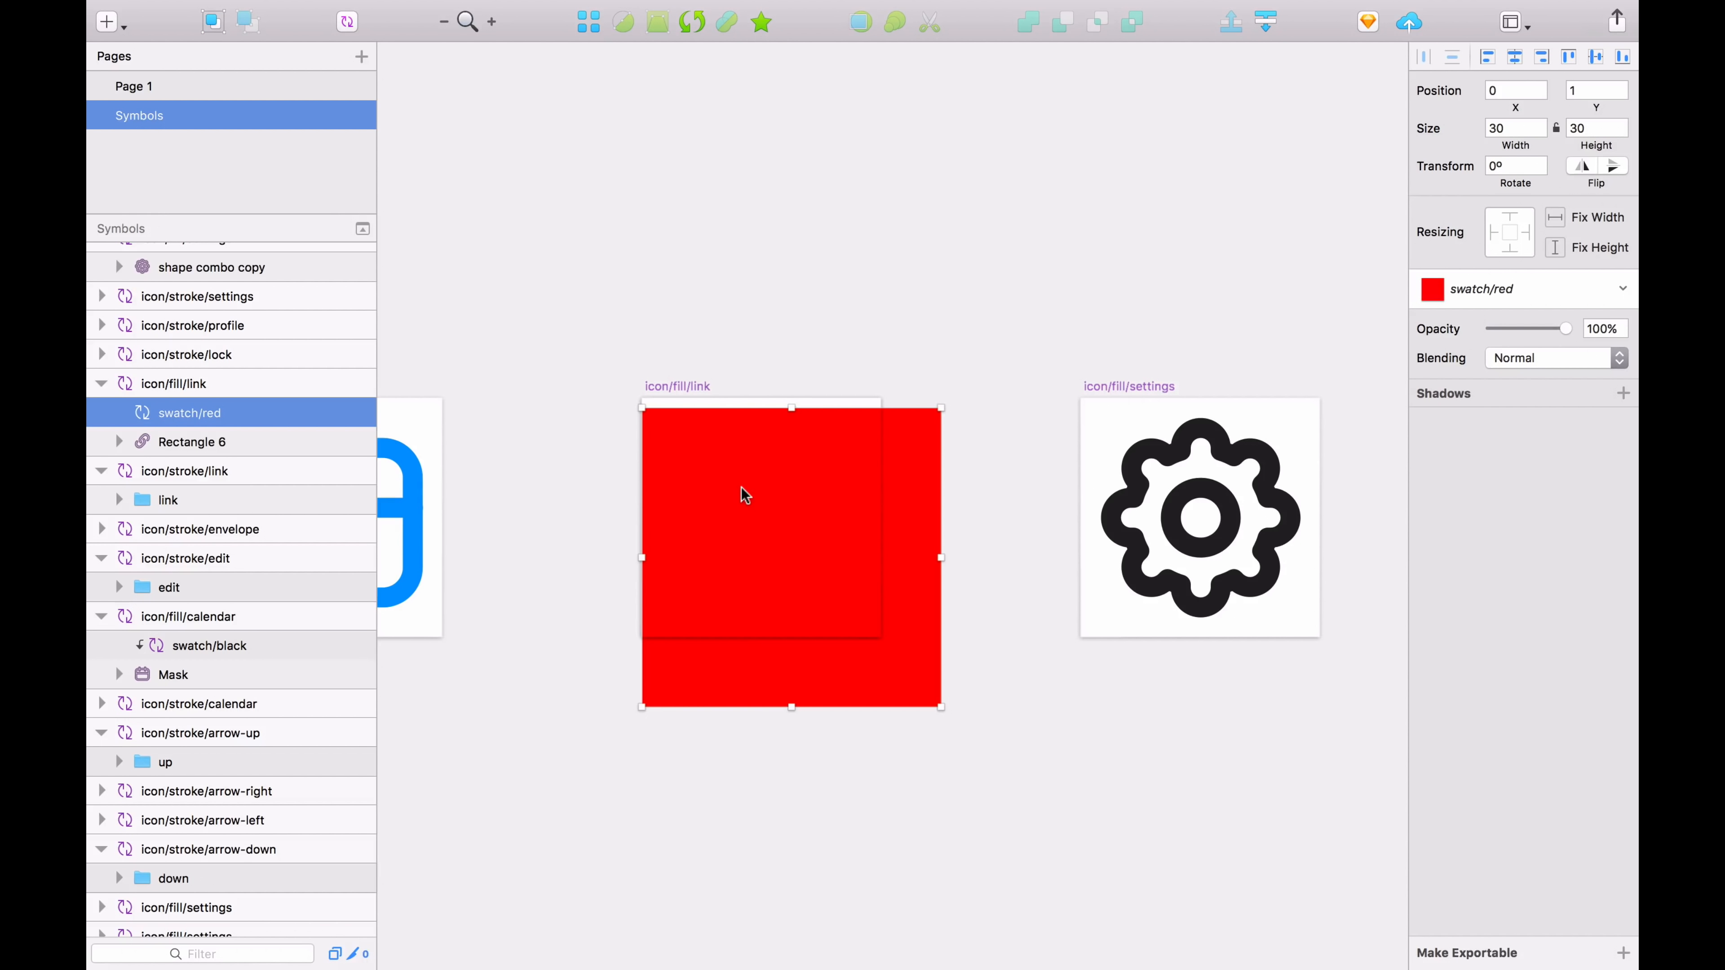
Step: Position the red swatch at 0, 0 in icon/fill/link and resize it to 24 by 24 px
key(Up)
key(Up)
key(Up)
key(Up)
key(Down)
key(Down)
key(Down)
key(Down)
key(Up)
key(super+Left)
key(super+Left)
key(super+Left)
key(super+Left)
key(super+Left)
key(super+Up)
key(super+Up)
key(super+Up)
key(super+Up)
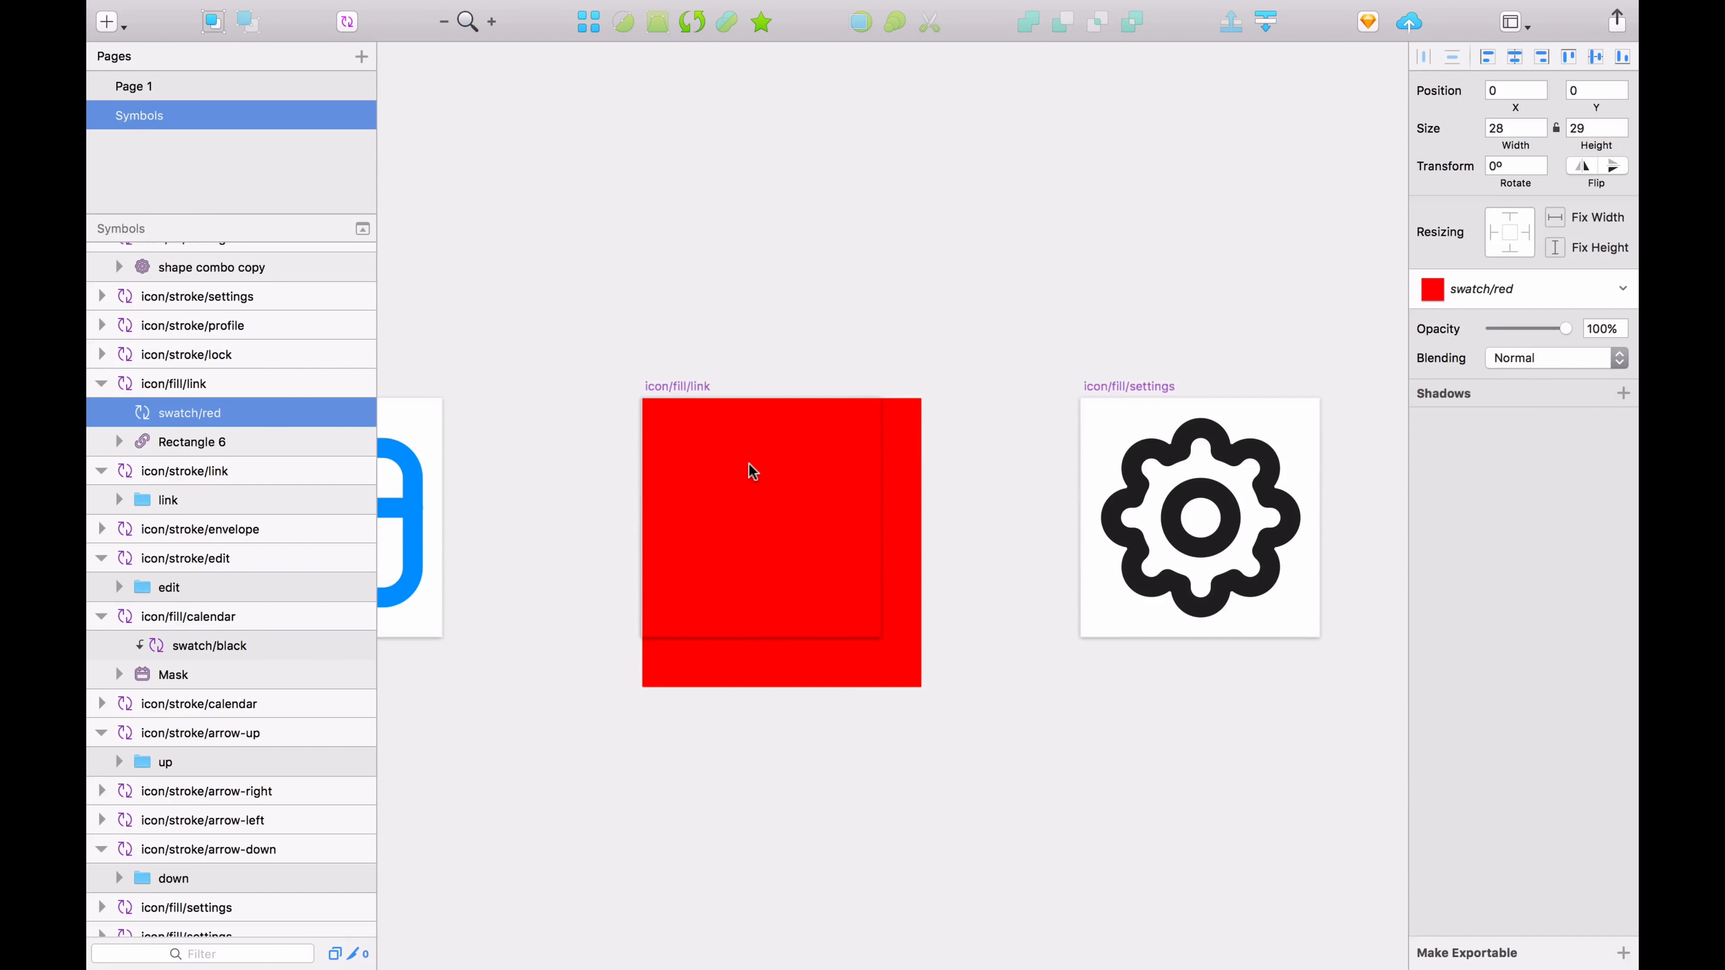
key(super+Up)
key(super+Left)
key(Right)
key(Down)
key(Left)
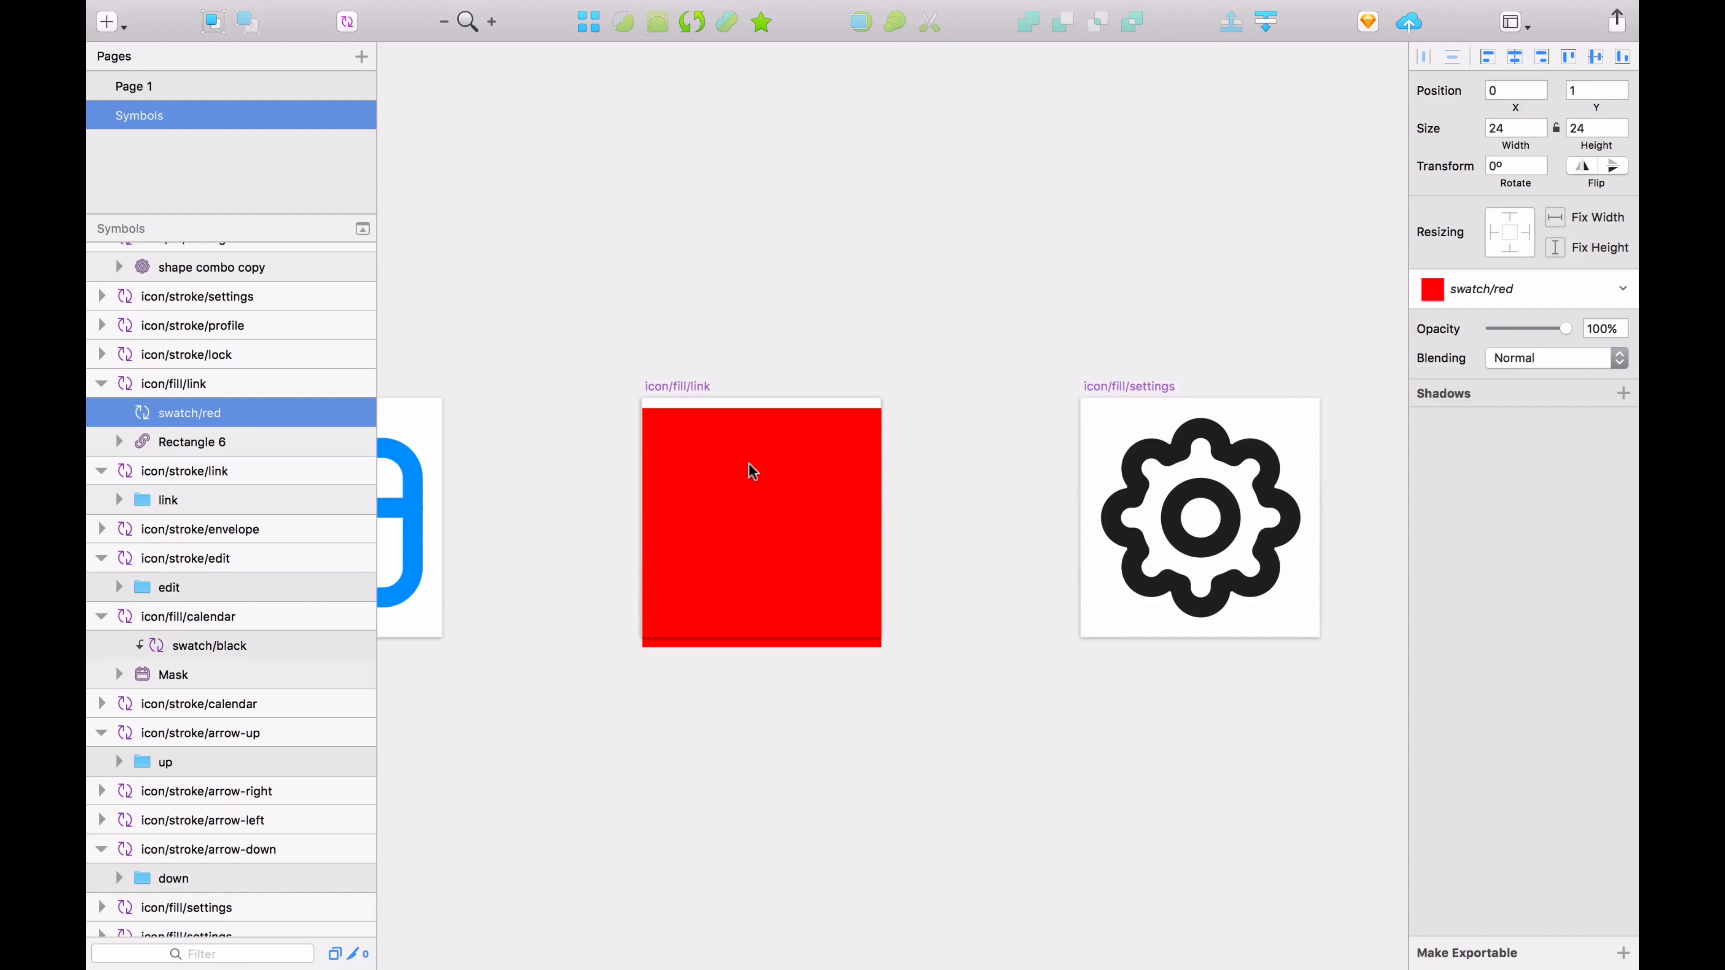
key(Right)
key(Up)
key(Left)
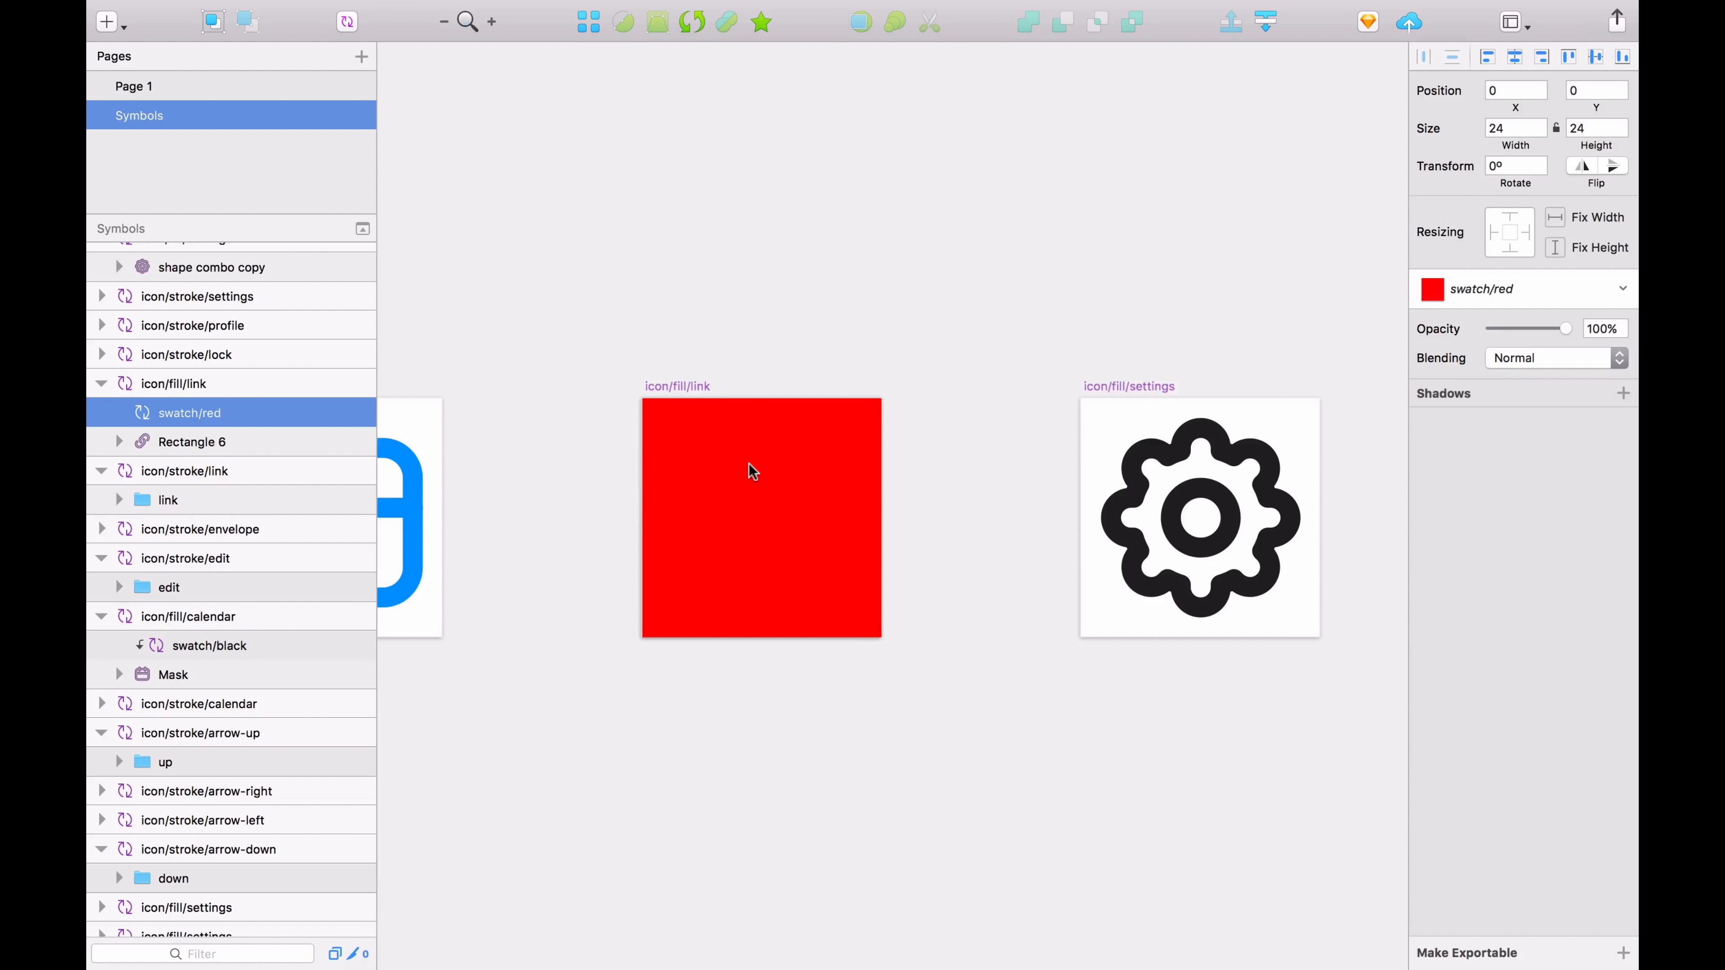
Step: Mask the red swatch with the Rectangle 6 shape in icon/fill/link and select the masked swatch for copying
click(227, 446)
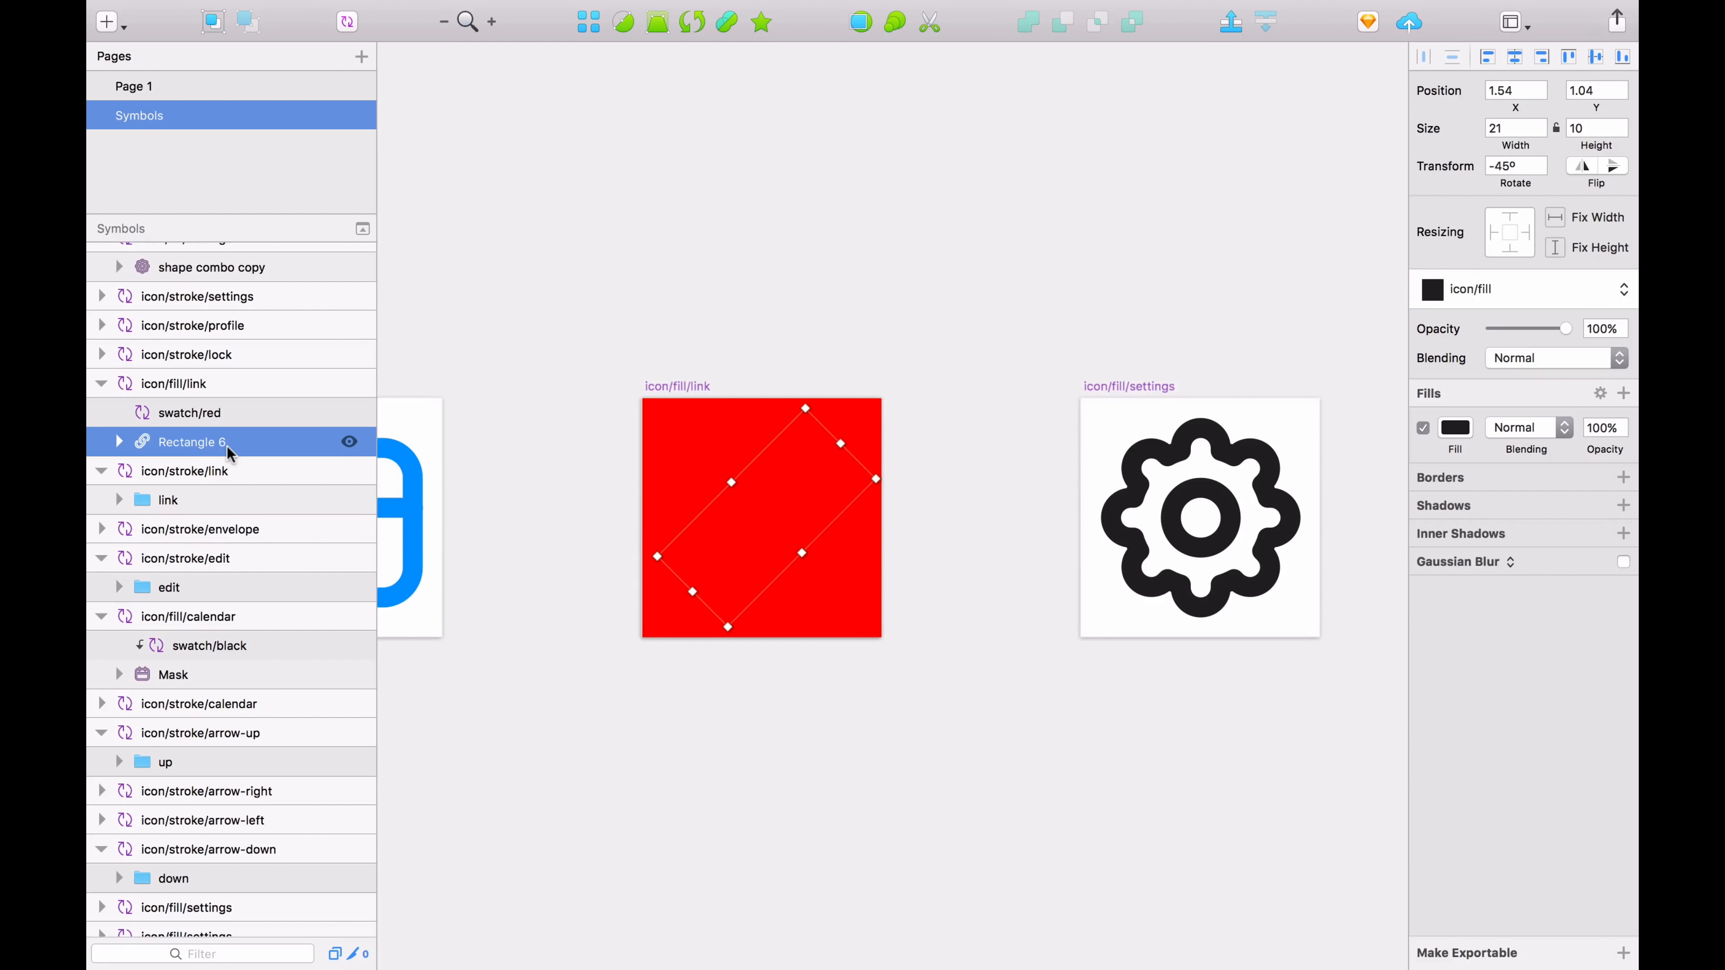
key(ctrl+super+m)
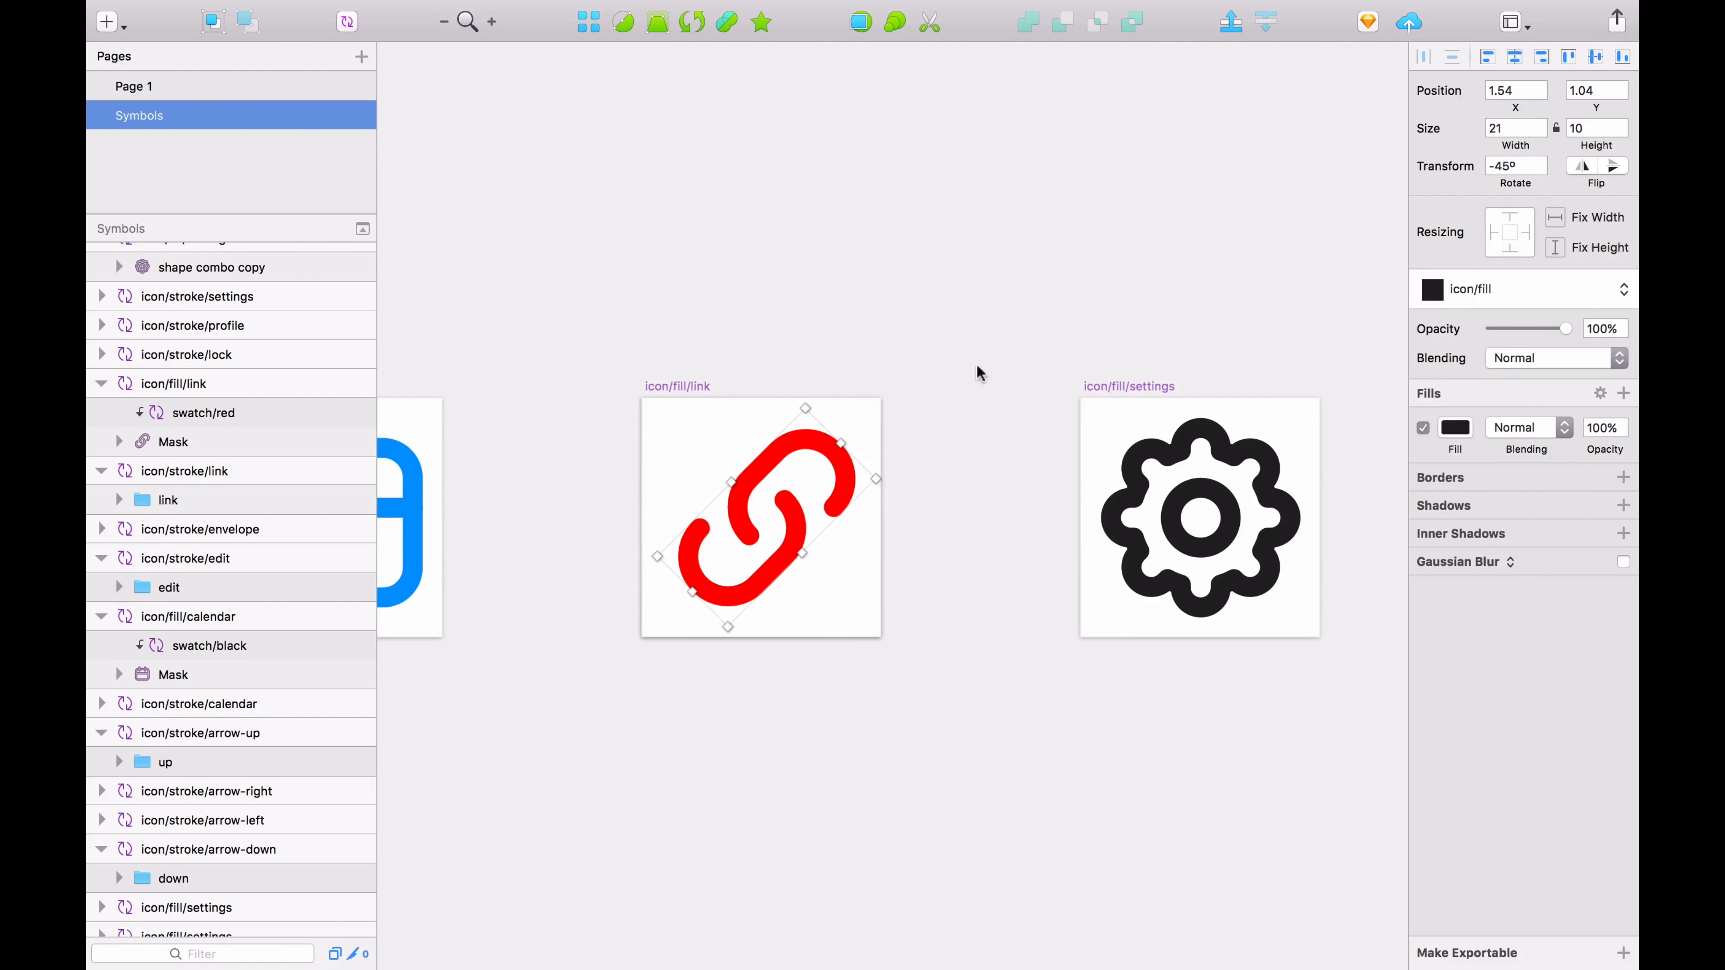
key(Tab)
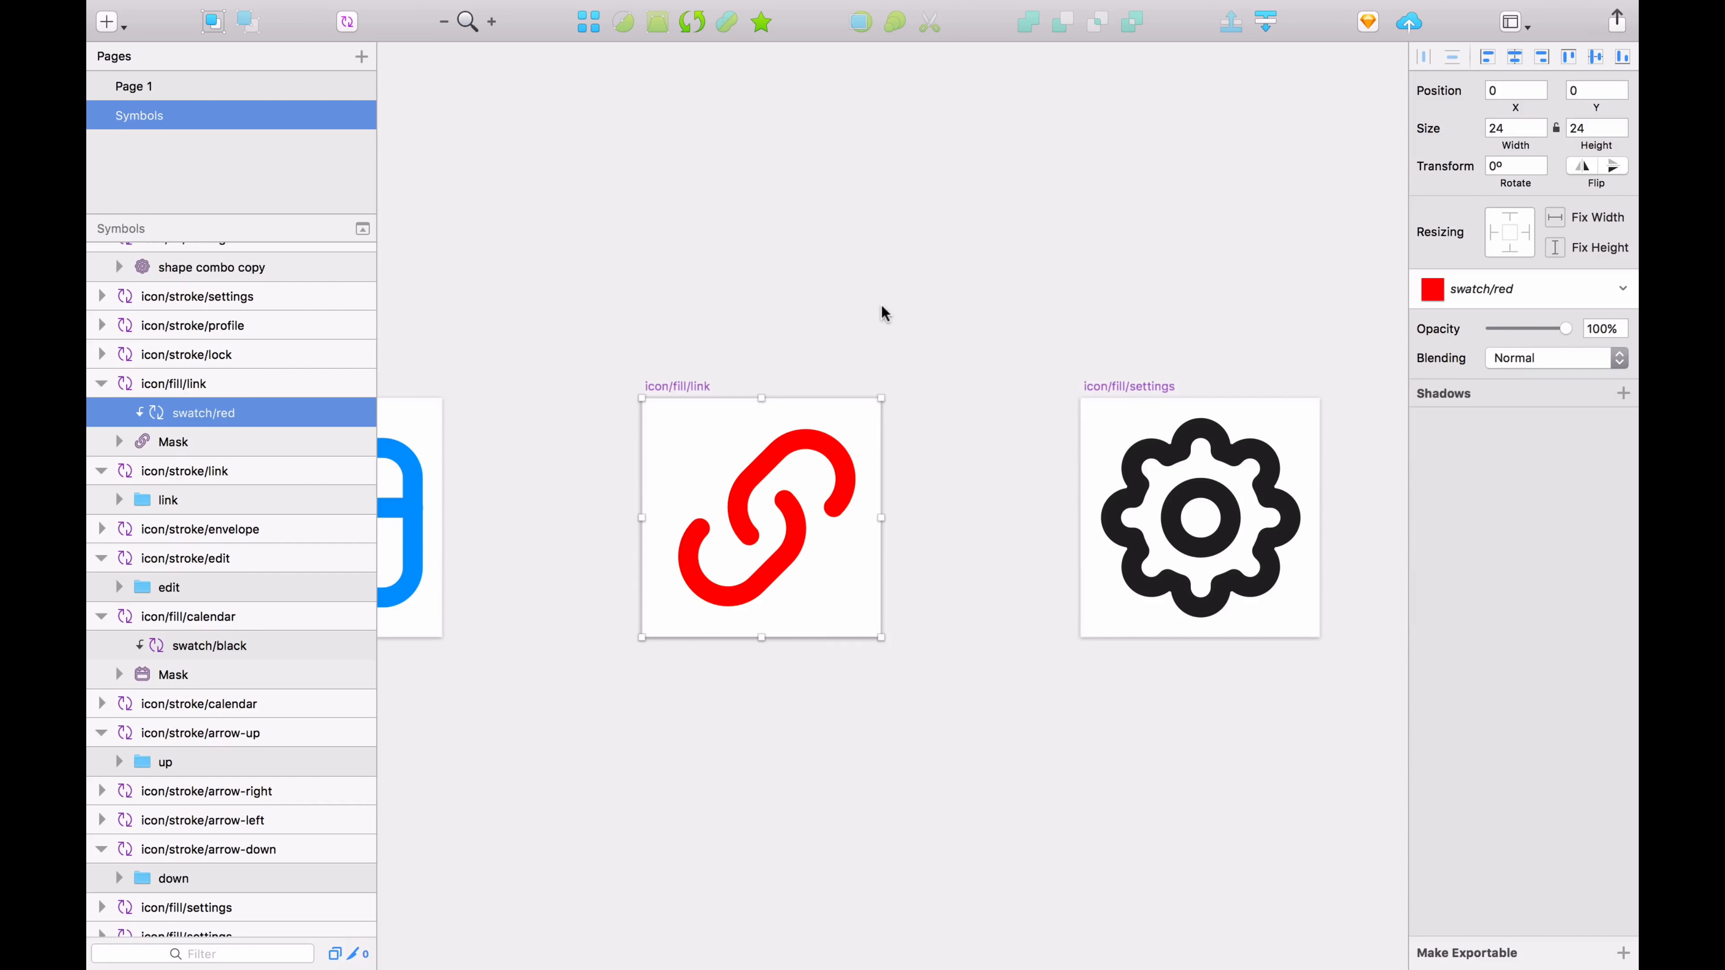
Step: Paste the swatch/red instance into icon/fill/settings and mask it with the gear shape
click(1131, 384)
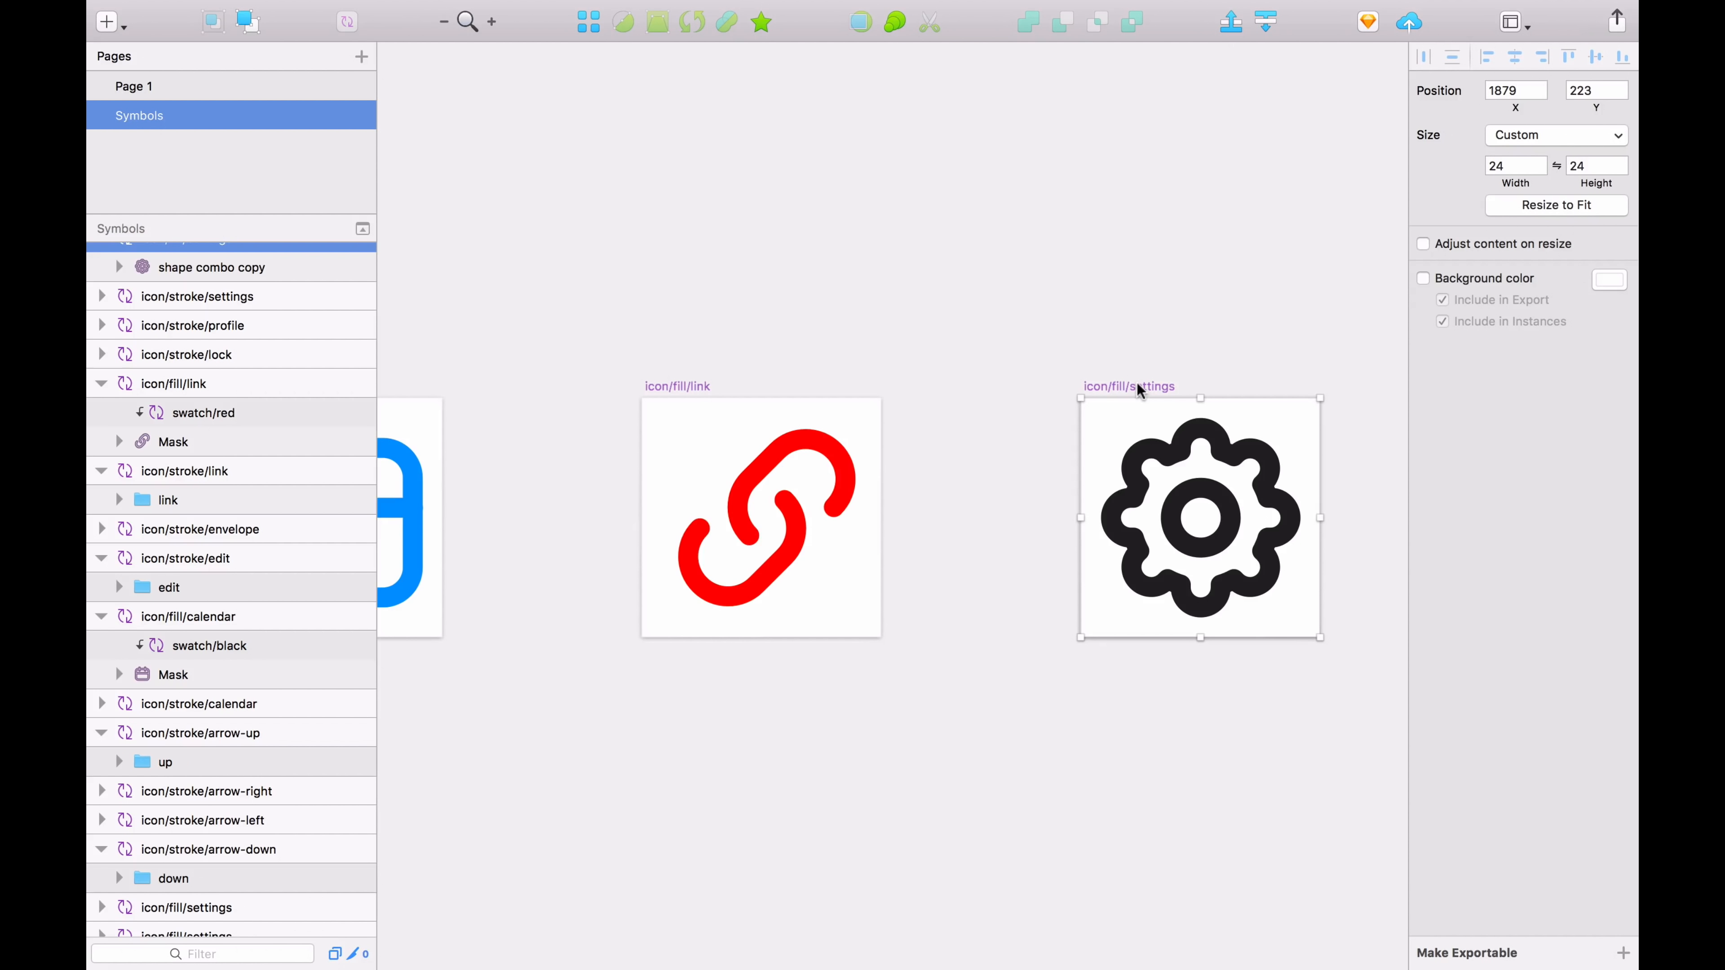
key(super+v)
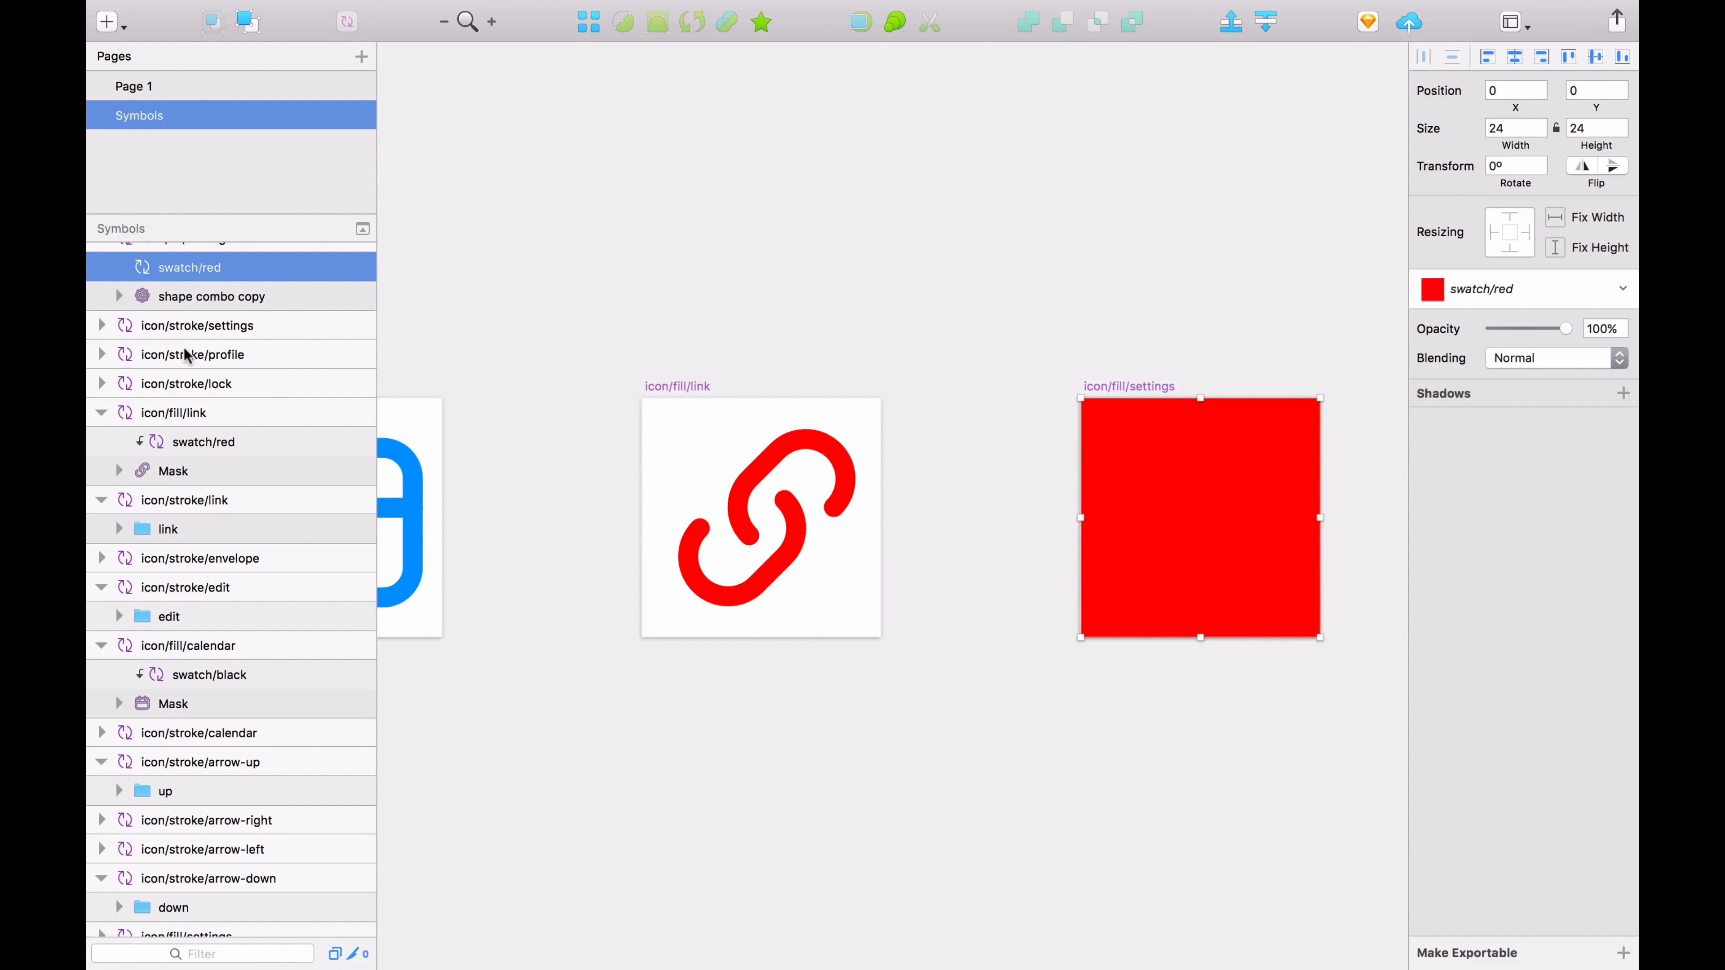
click(280, 298)
key(ctrl+super+m)
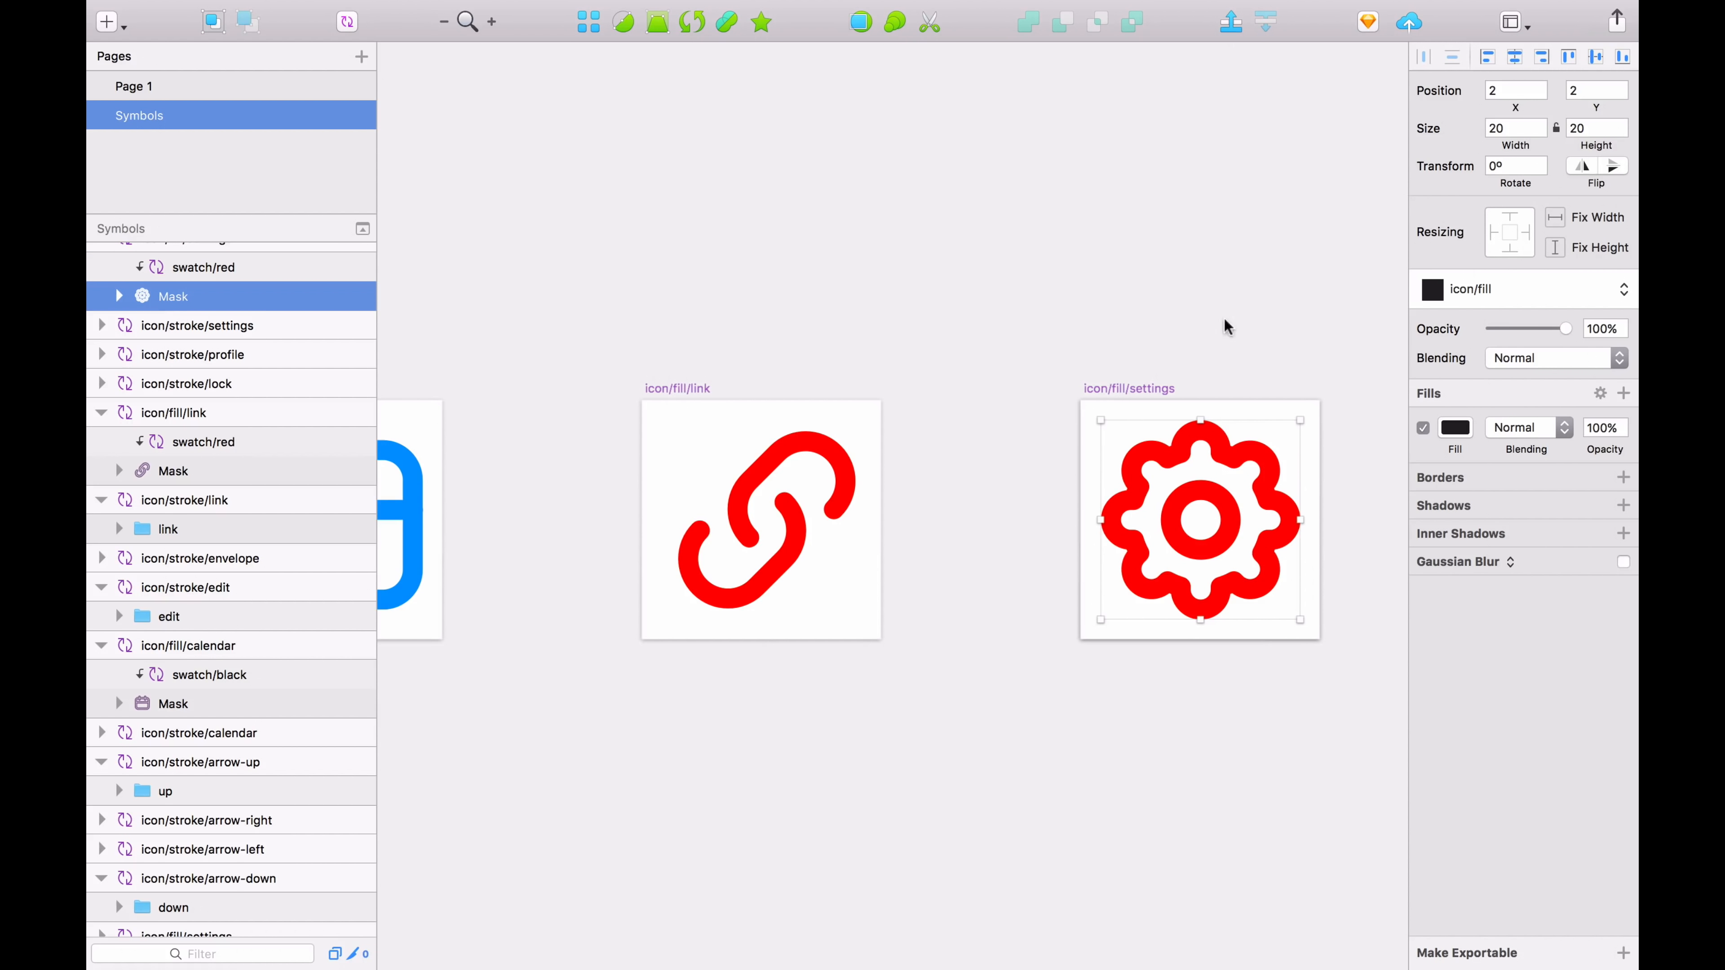
Step: Switch the masked swatch instance in icon/fill/settings to swatch/blue and deselect it
click(581, 336)
click(1182, 496)
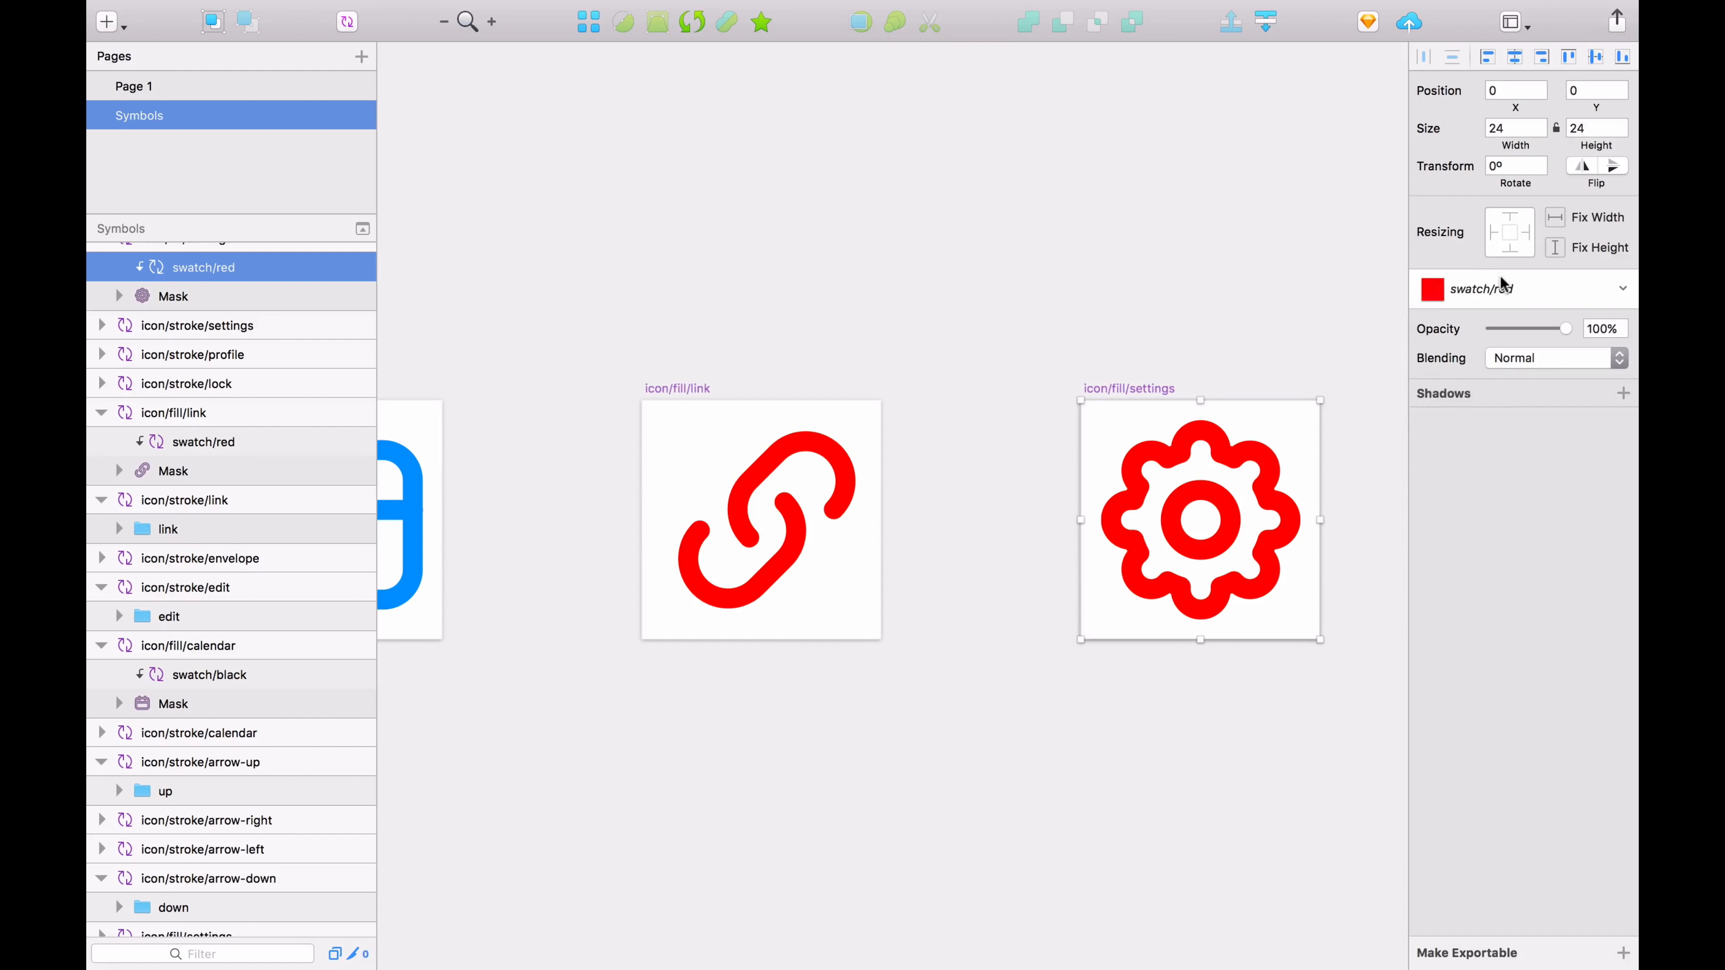
click(1503, 284)
mouse_move(1481, 618)
click(1367, 648)
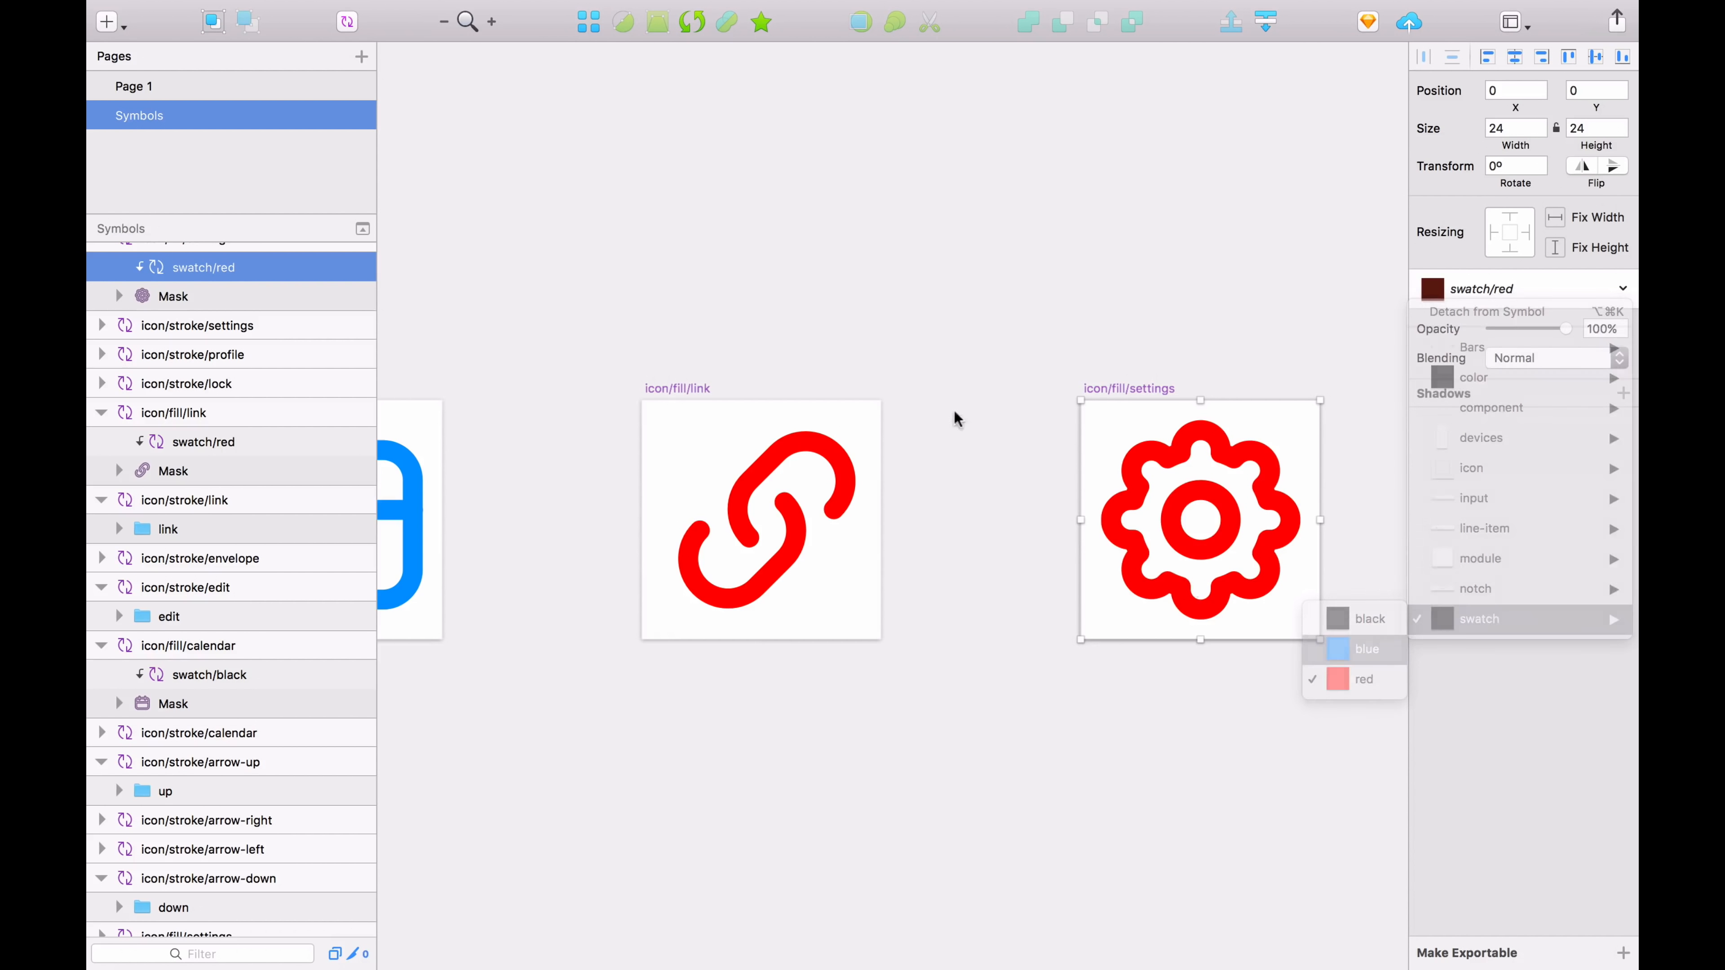
click(772, 299)
scroll(772, 299, down, 3)
drag(736, 295, 768, 308)
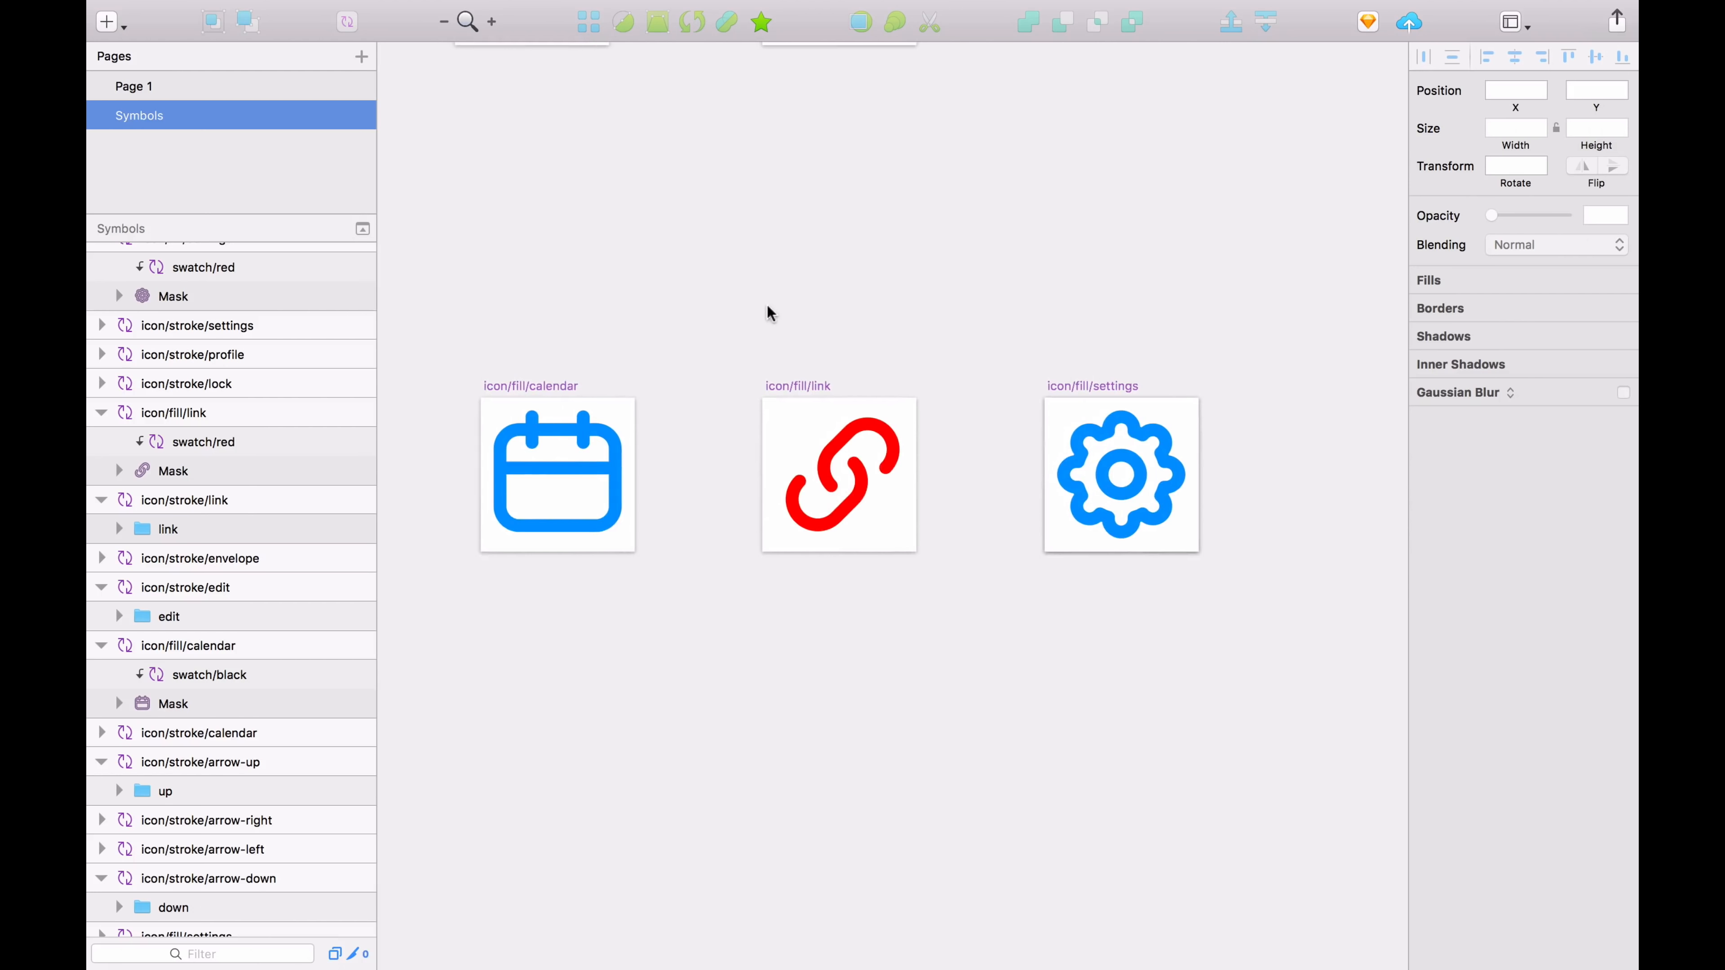
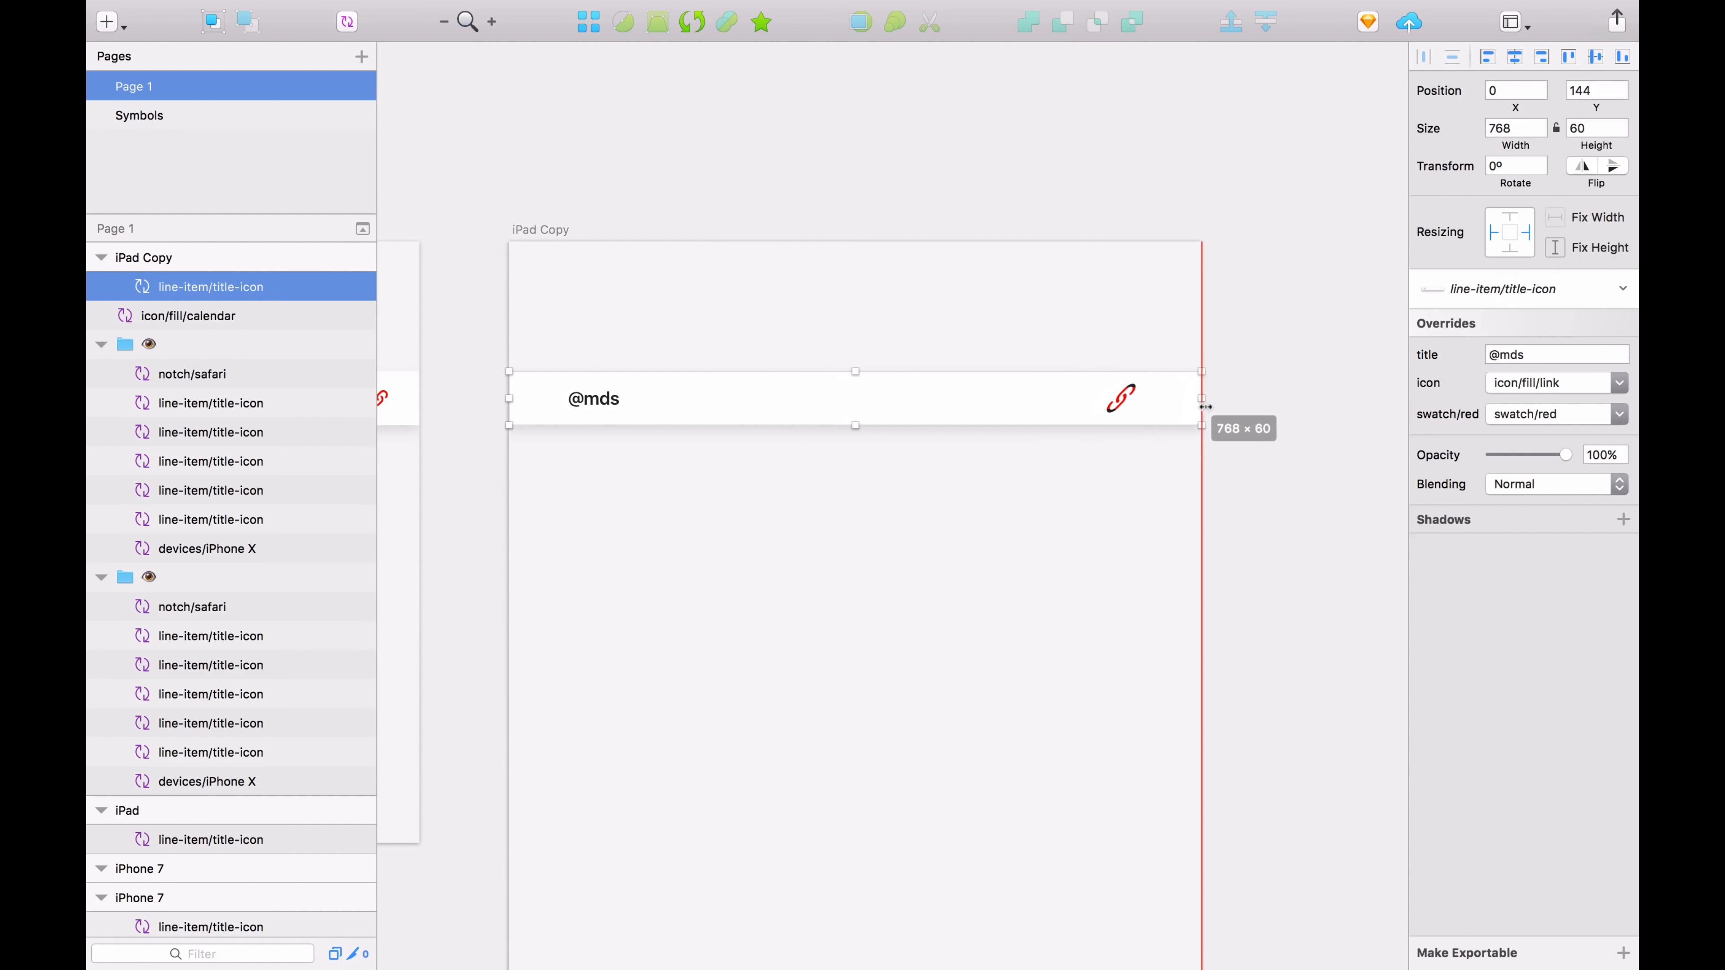
Step: Inspect the stretched title row on the iPad Copy artboard and open its line-item/title-icon source symbol
key(super+2)
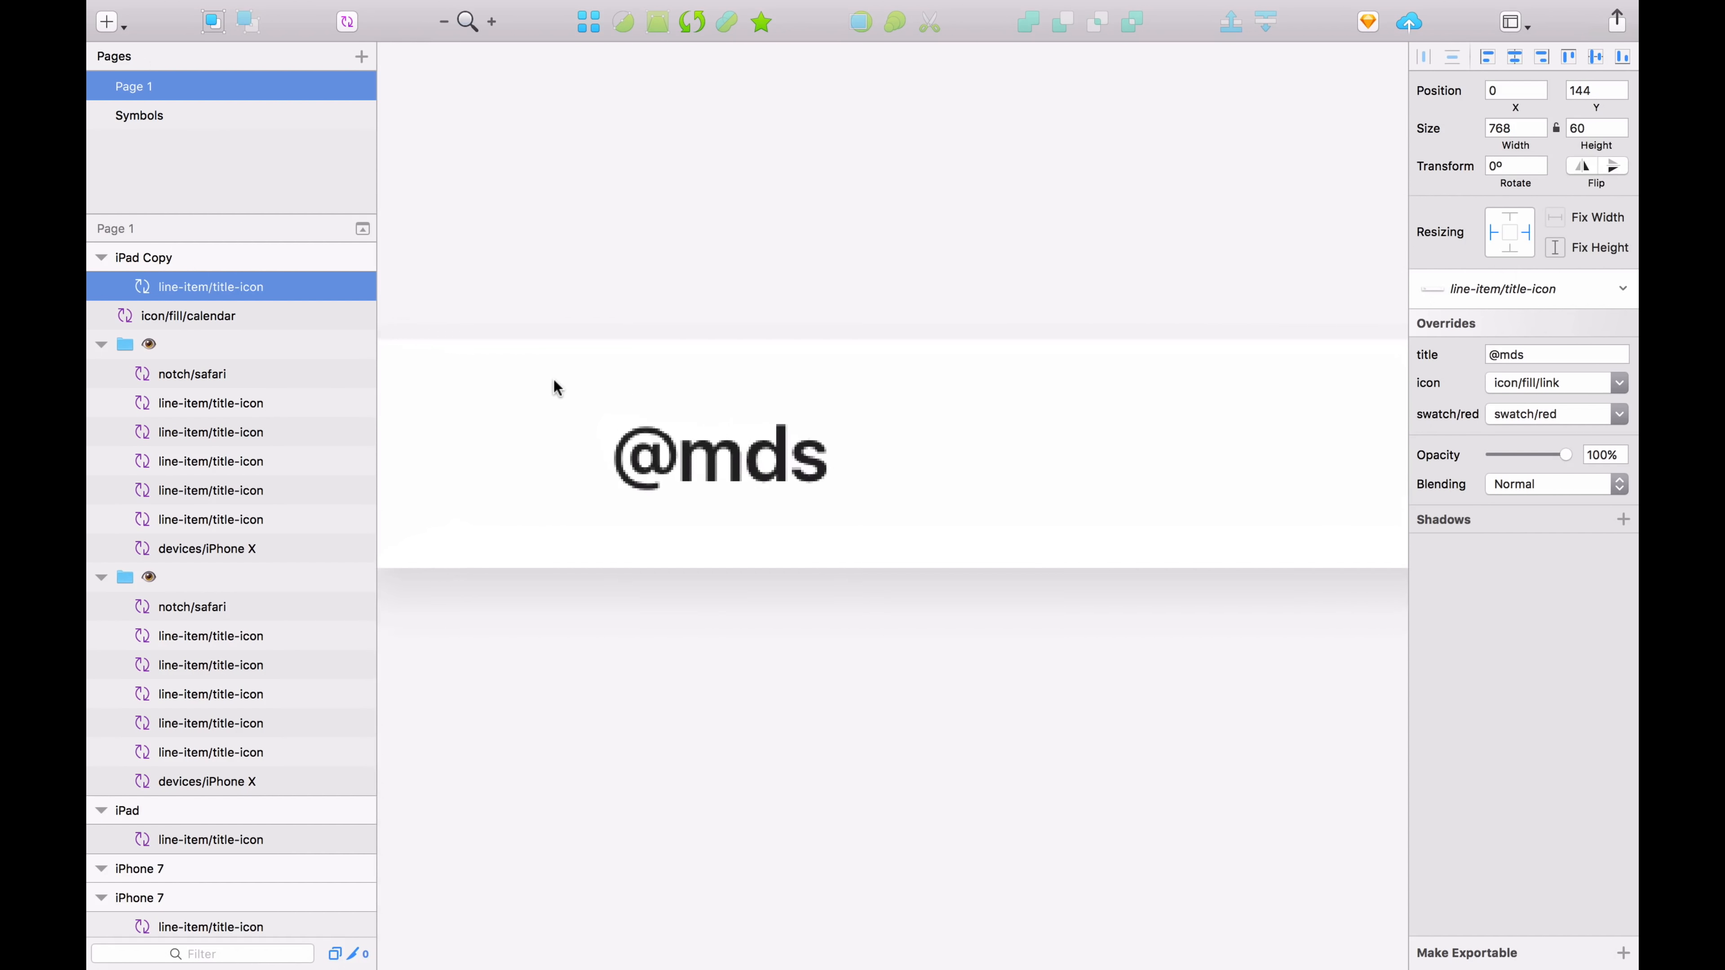
scroll(728, 443, left, 3)
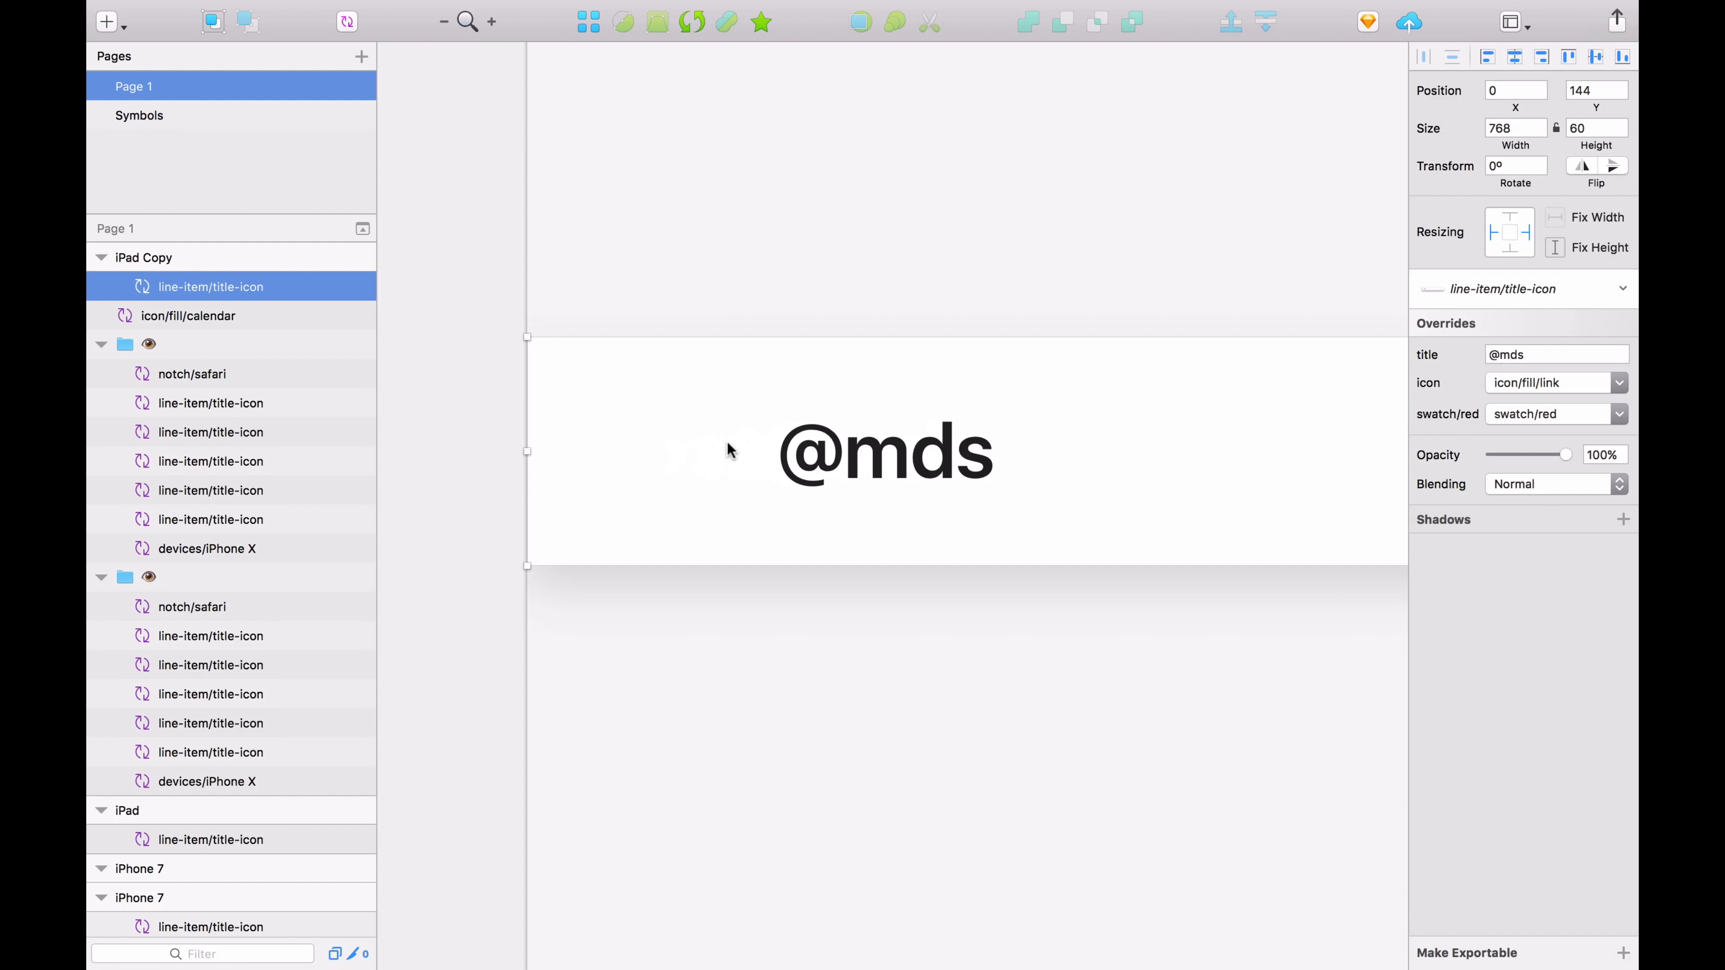
scroll(727, 442, down, 5)
scroll(727, 441, up, 5)
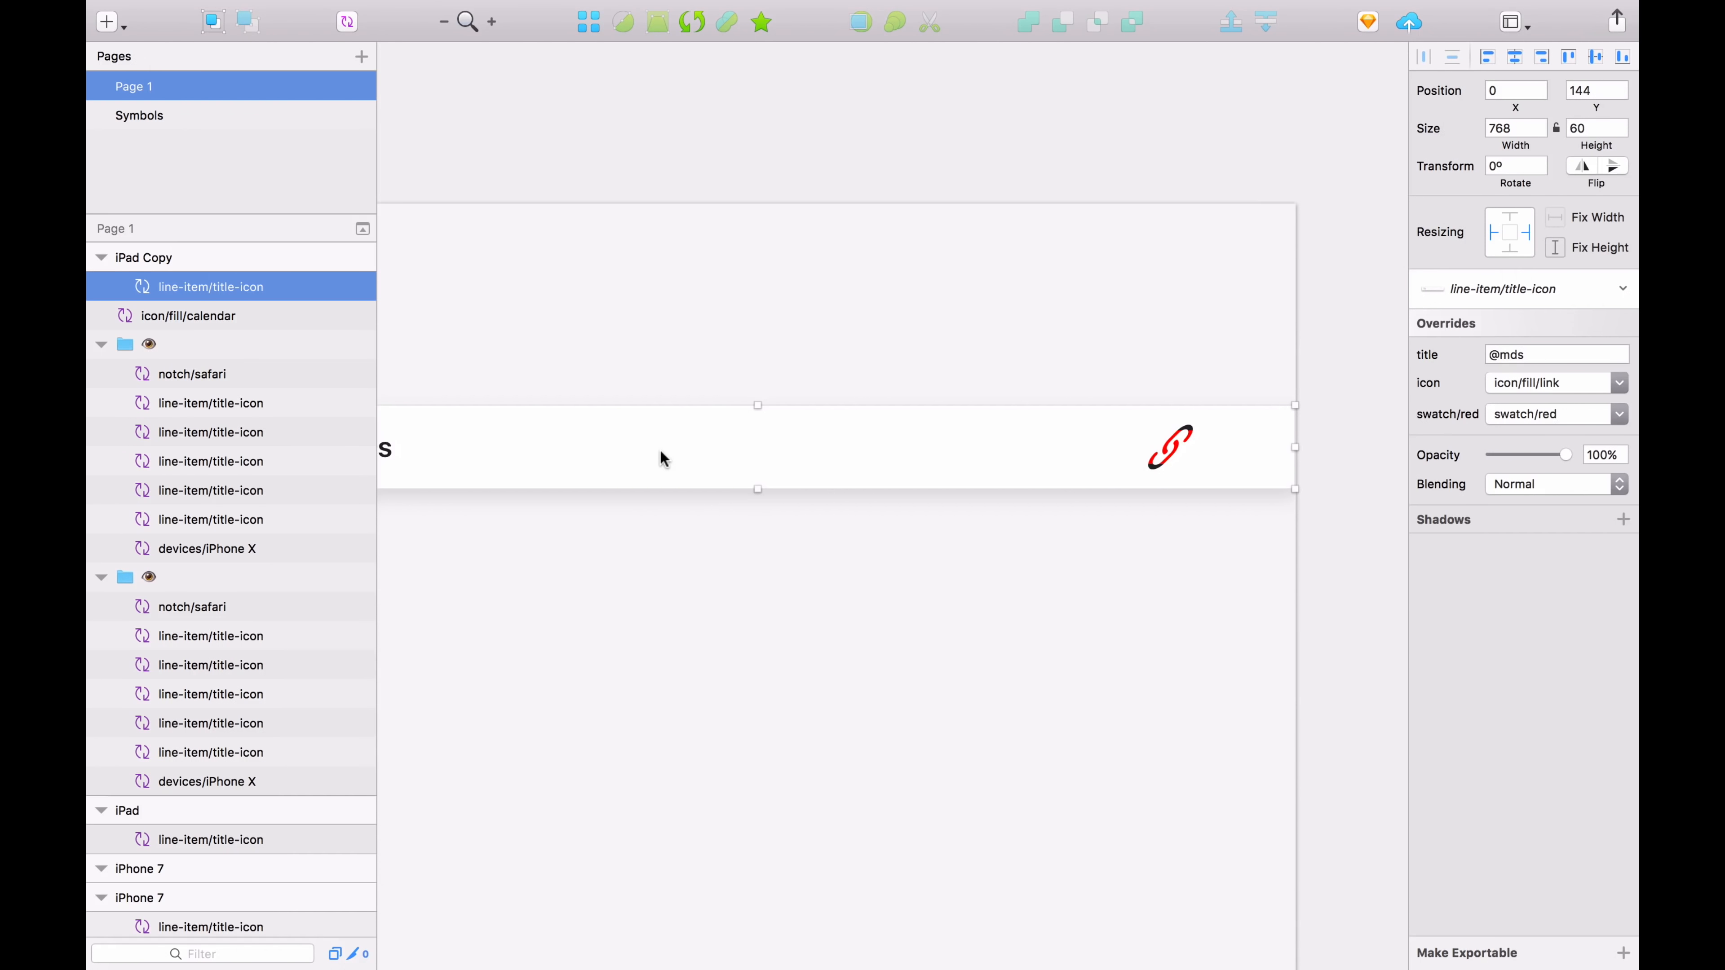
double_click(659, 451)
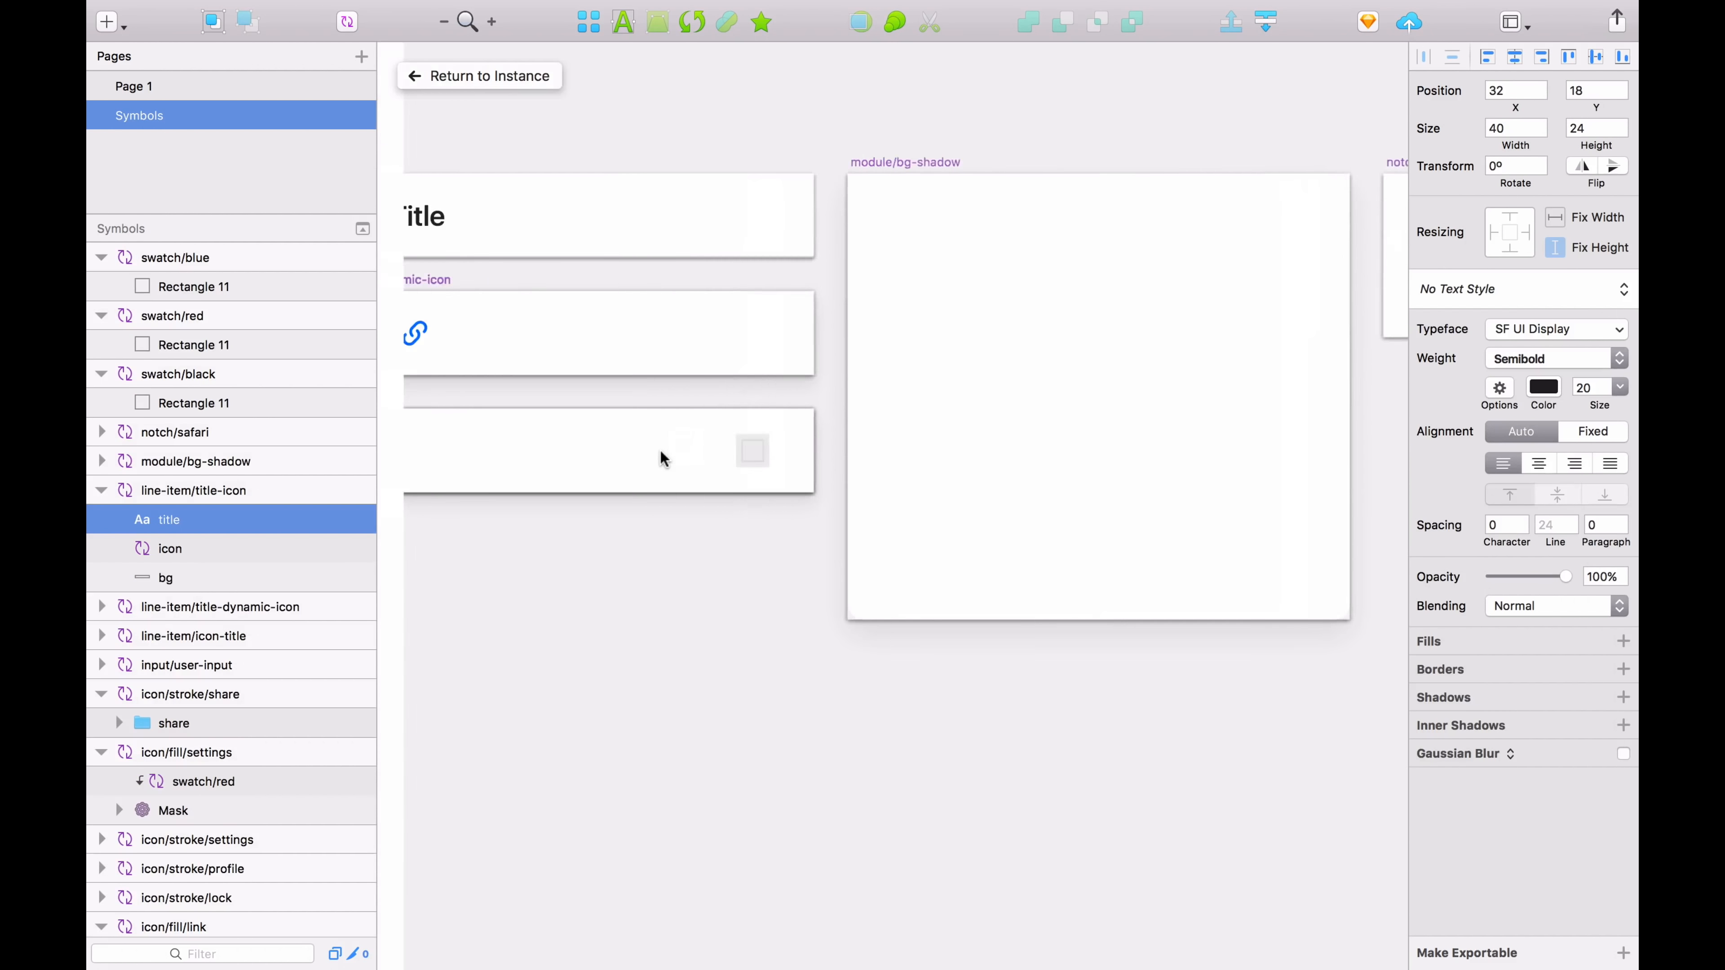
scroll(611, 448, up, 5)
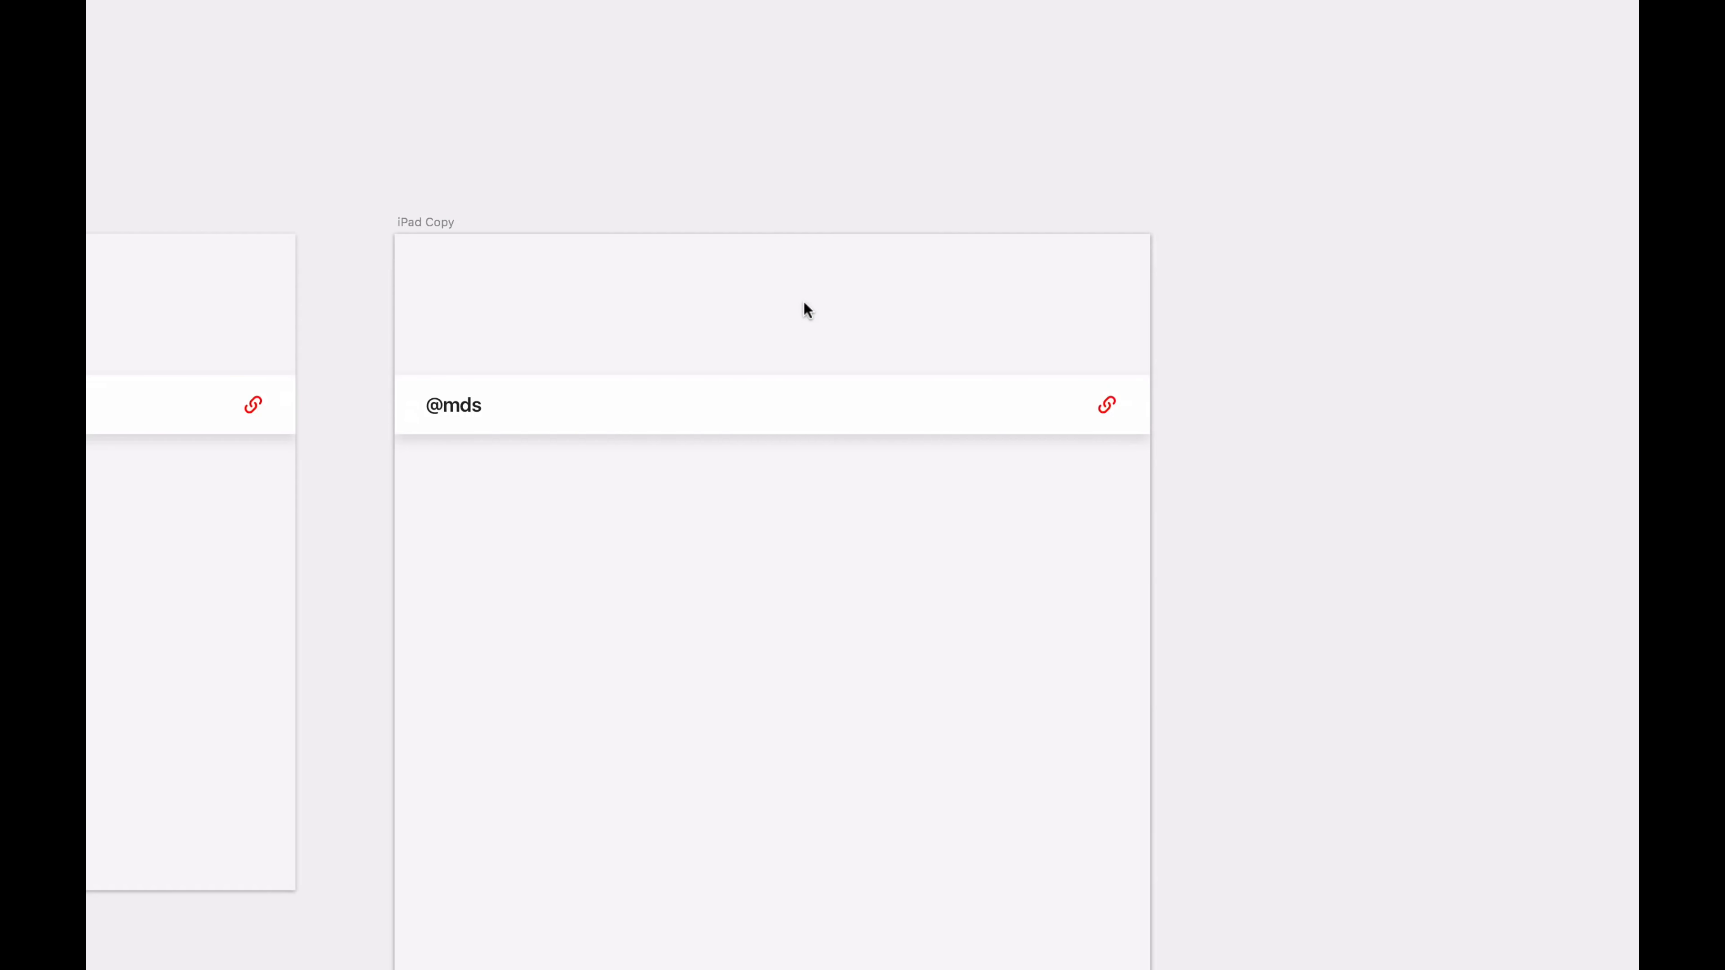
Step: Test the resizing of the iPad Copy artboard by making it narrower and then wider with content adjusting on resize
scroll(690, 328, left, 3)
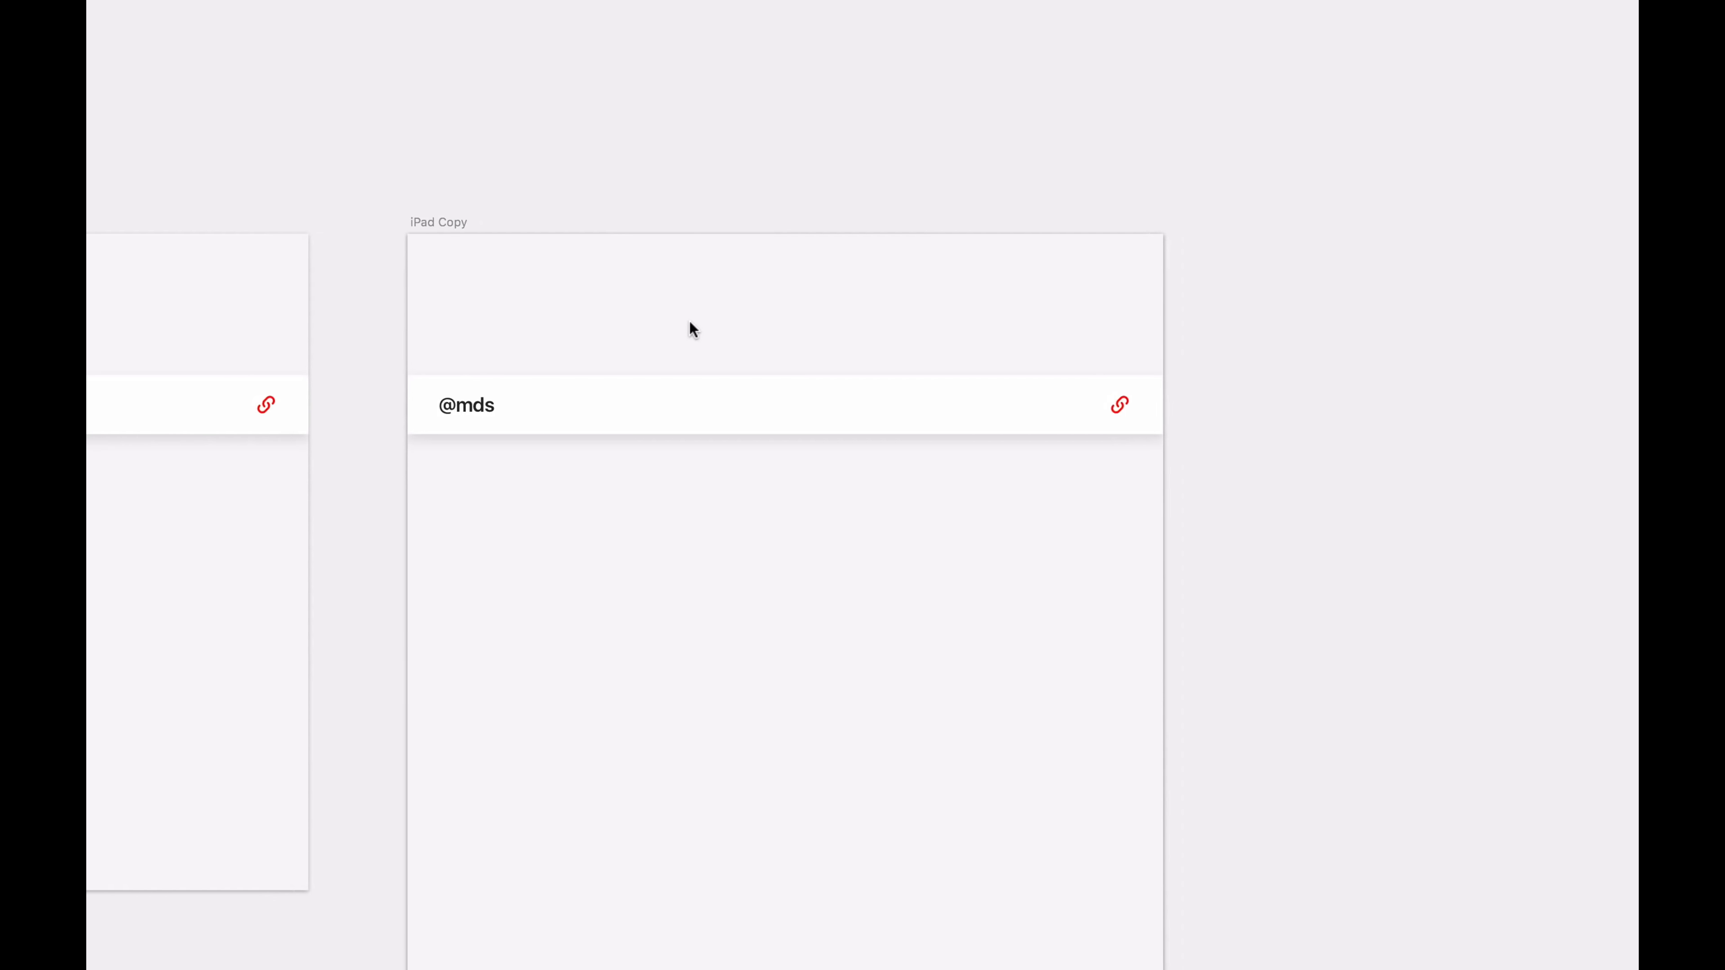
click(549, 223)
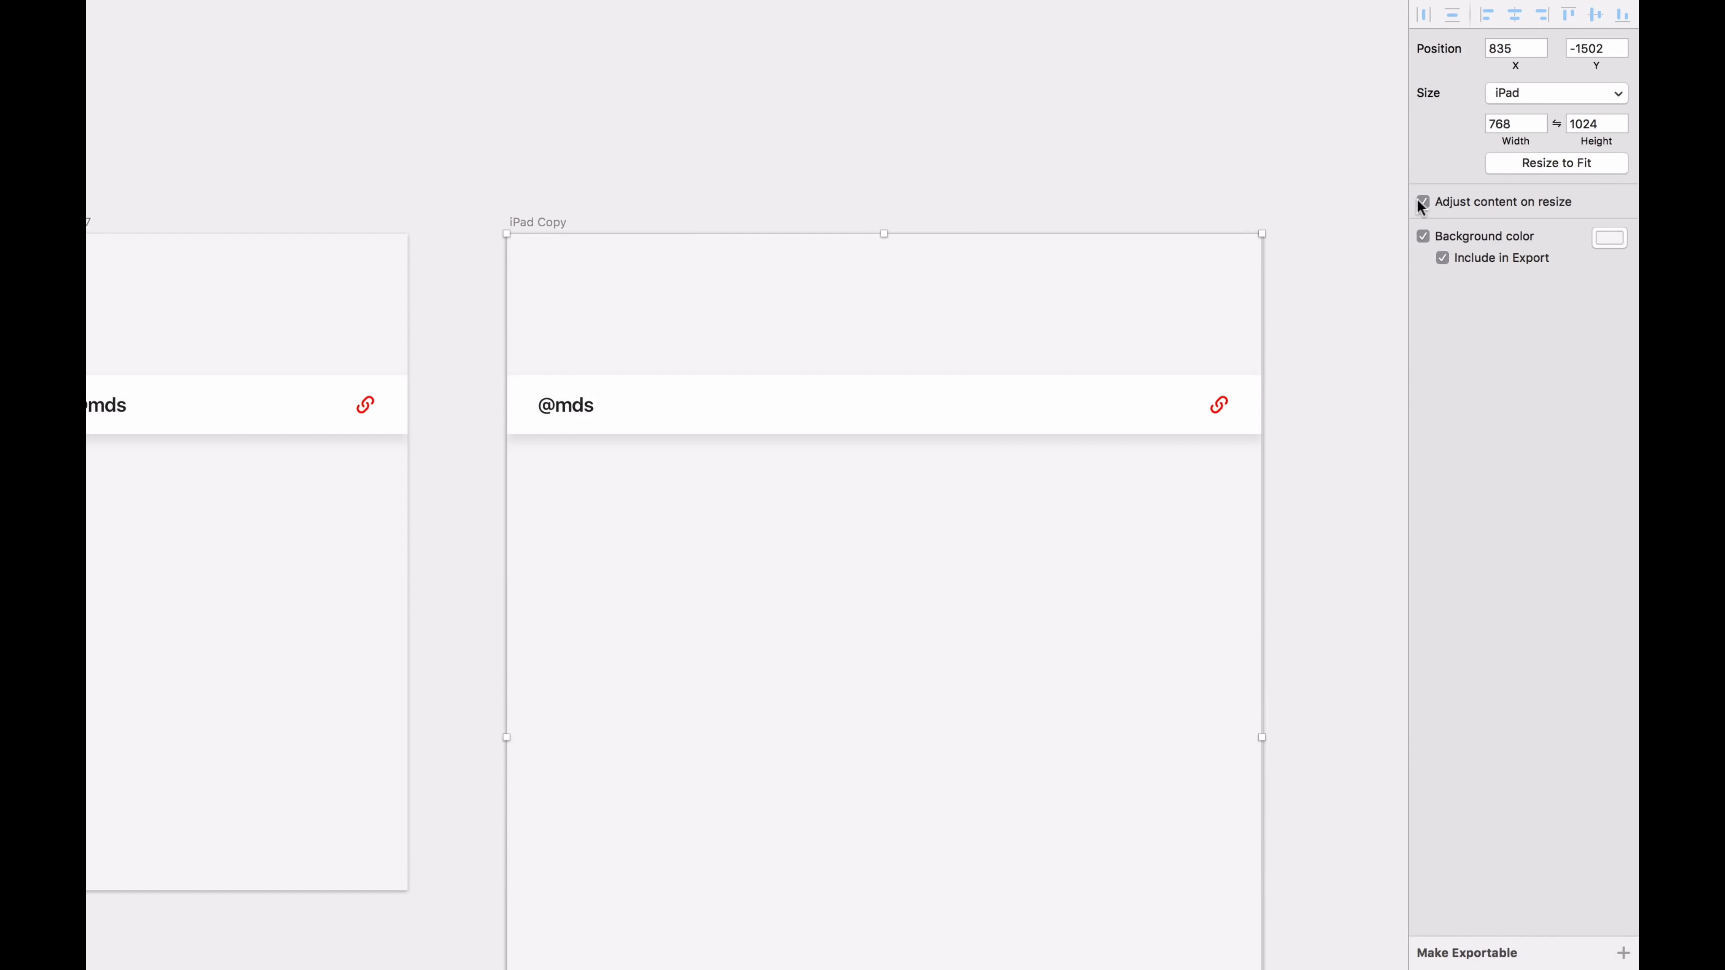
drag(1262, 737, 1029, 682)
drag(841, 664, 1059, 664)
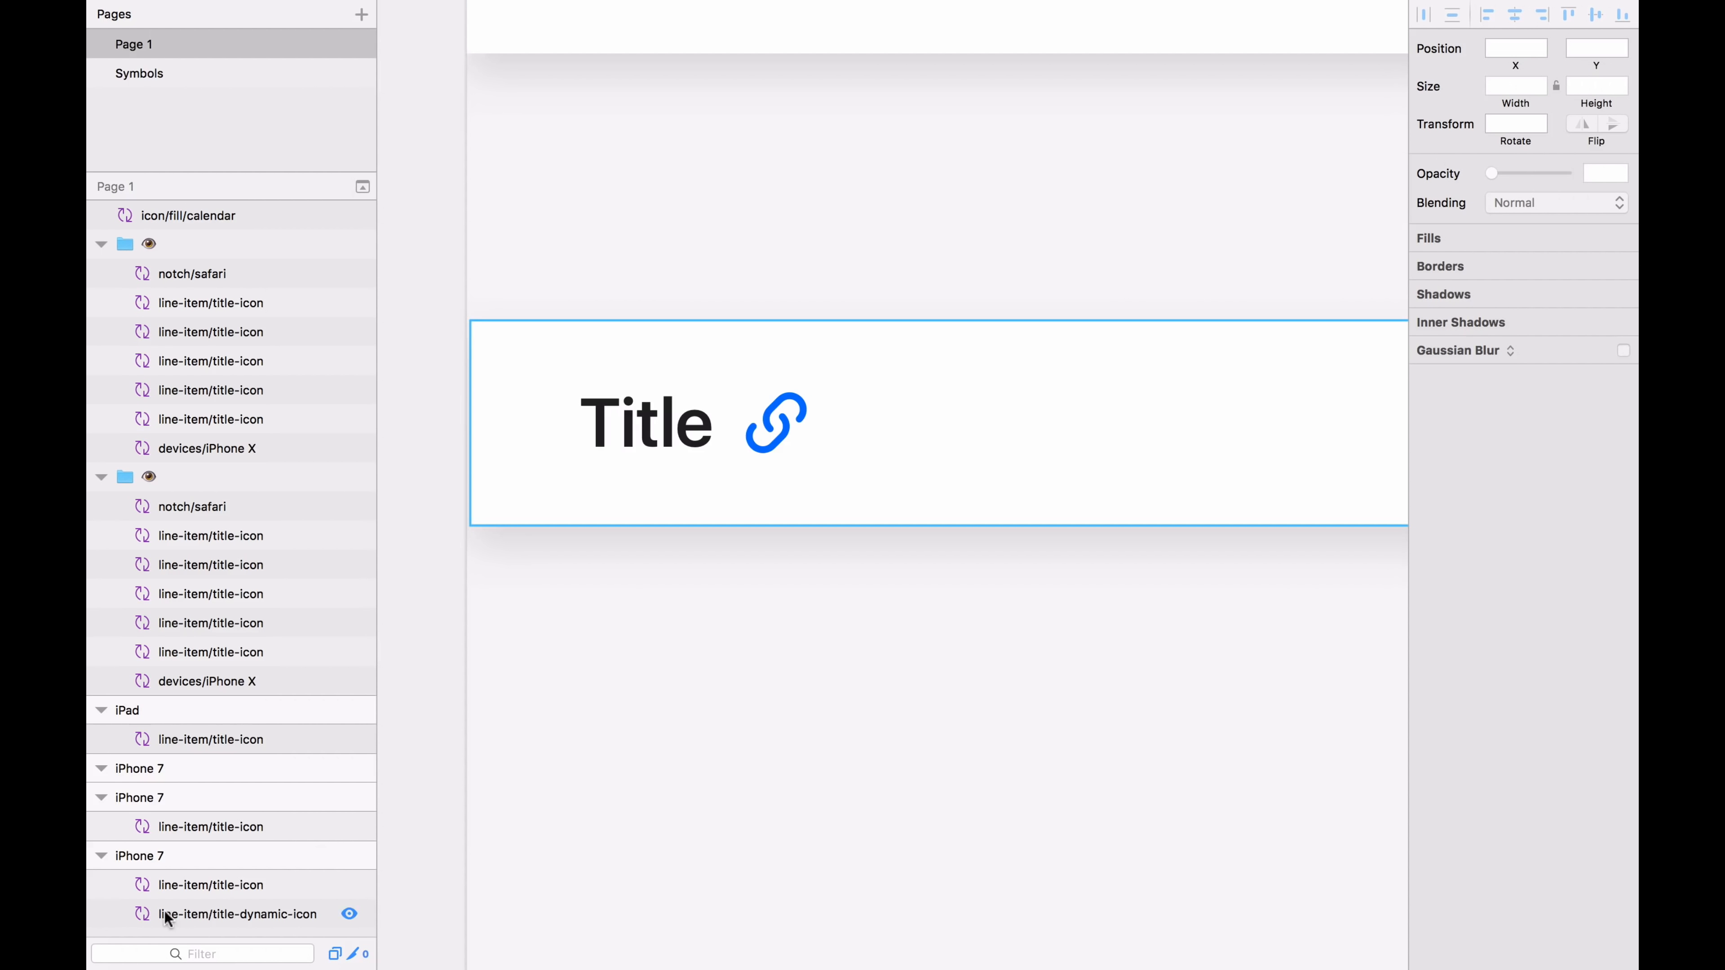
Step: Open the line-item/title-dynamic-icon source symbol and compare the resizing and alignment settings of its title and icon layers
click(233, 916)
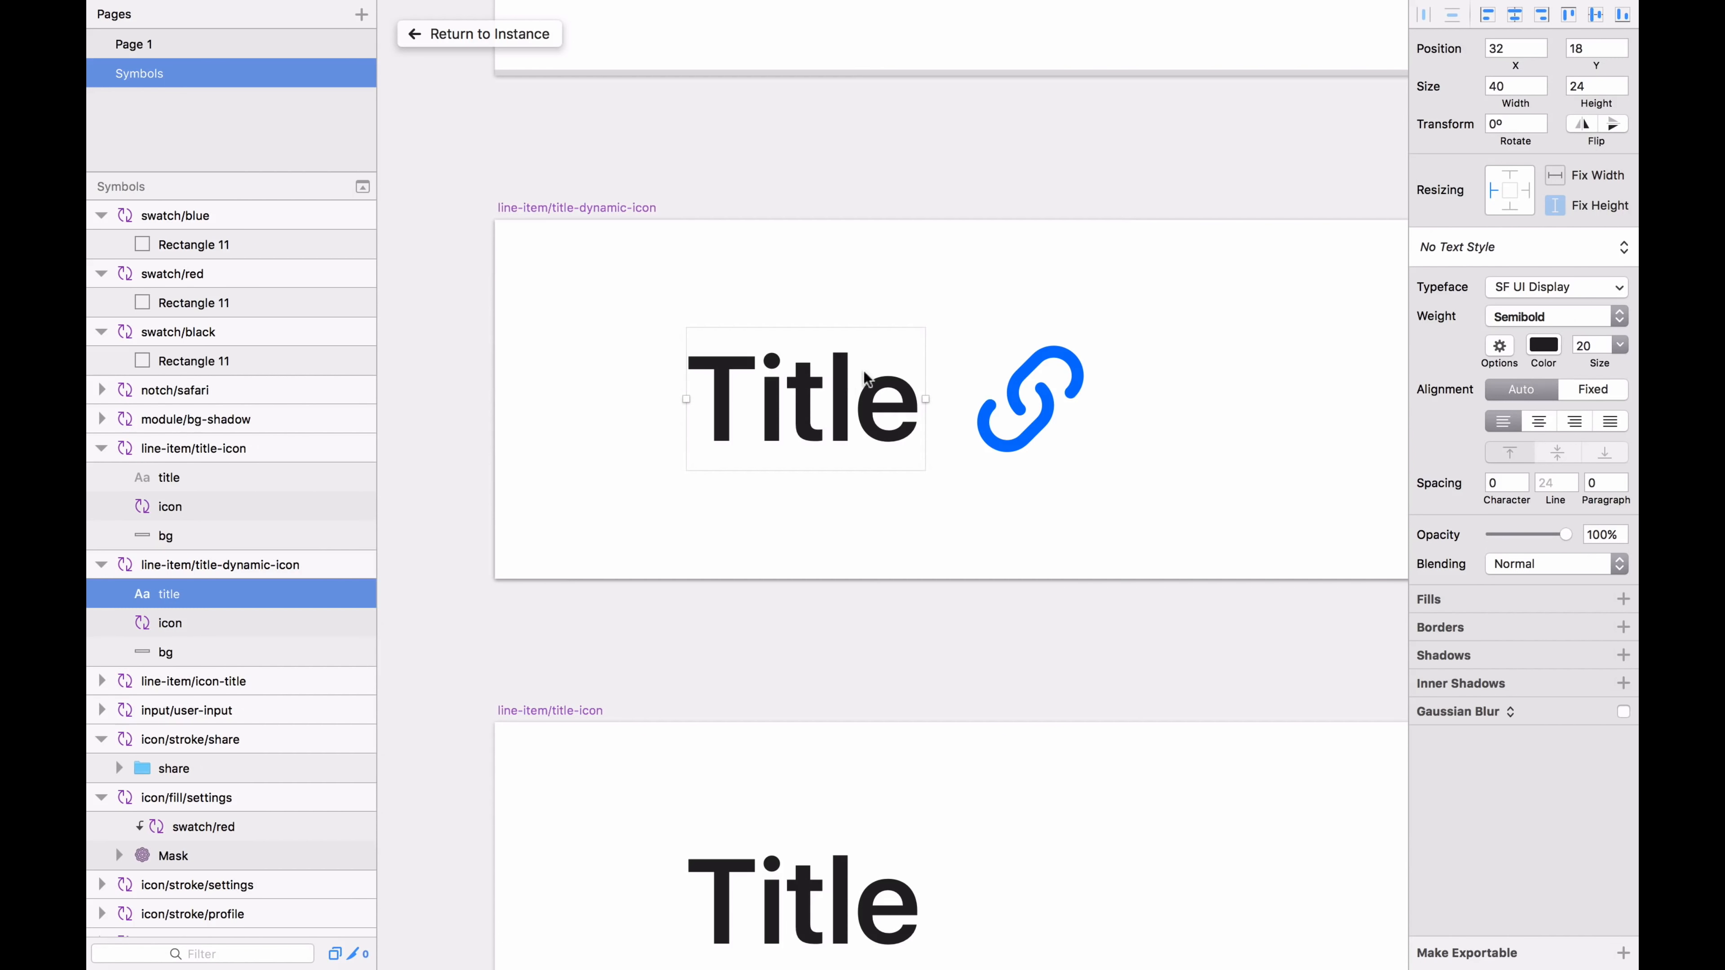
click(1042, 395)
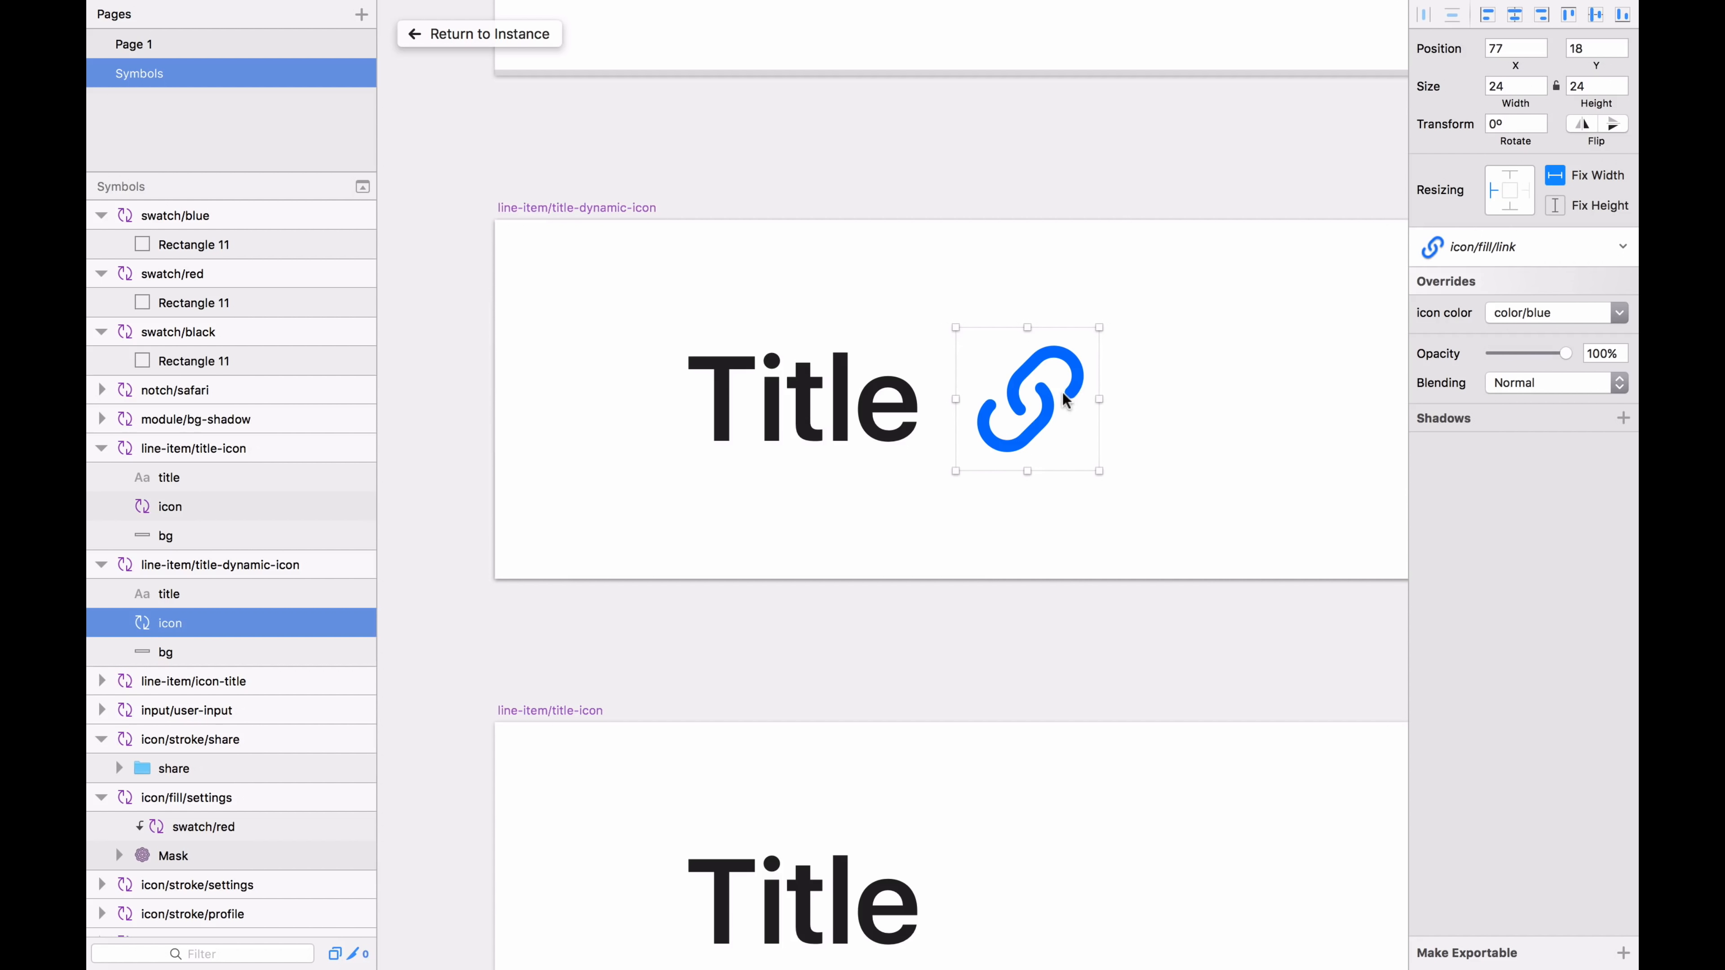
click(830, 386)
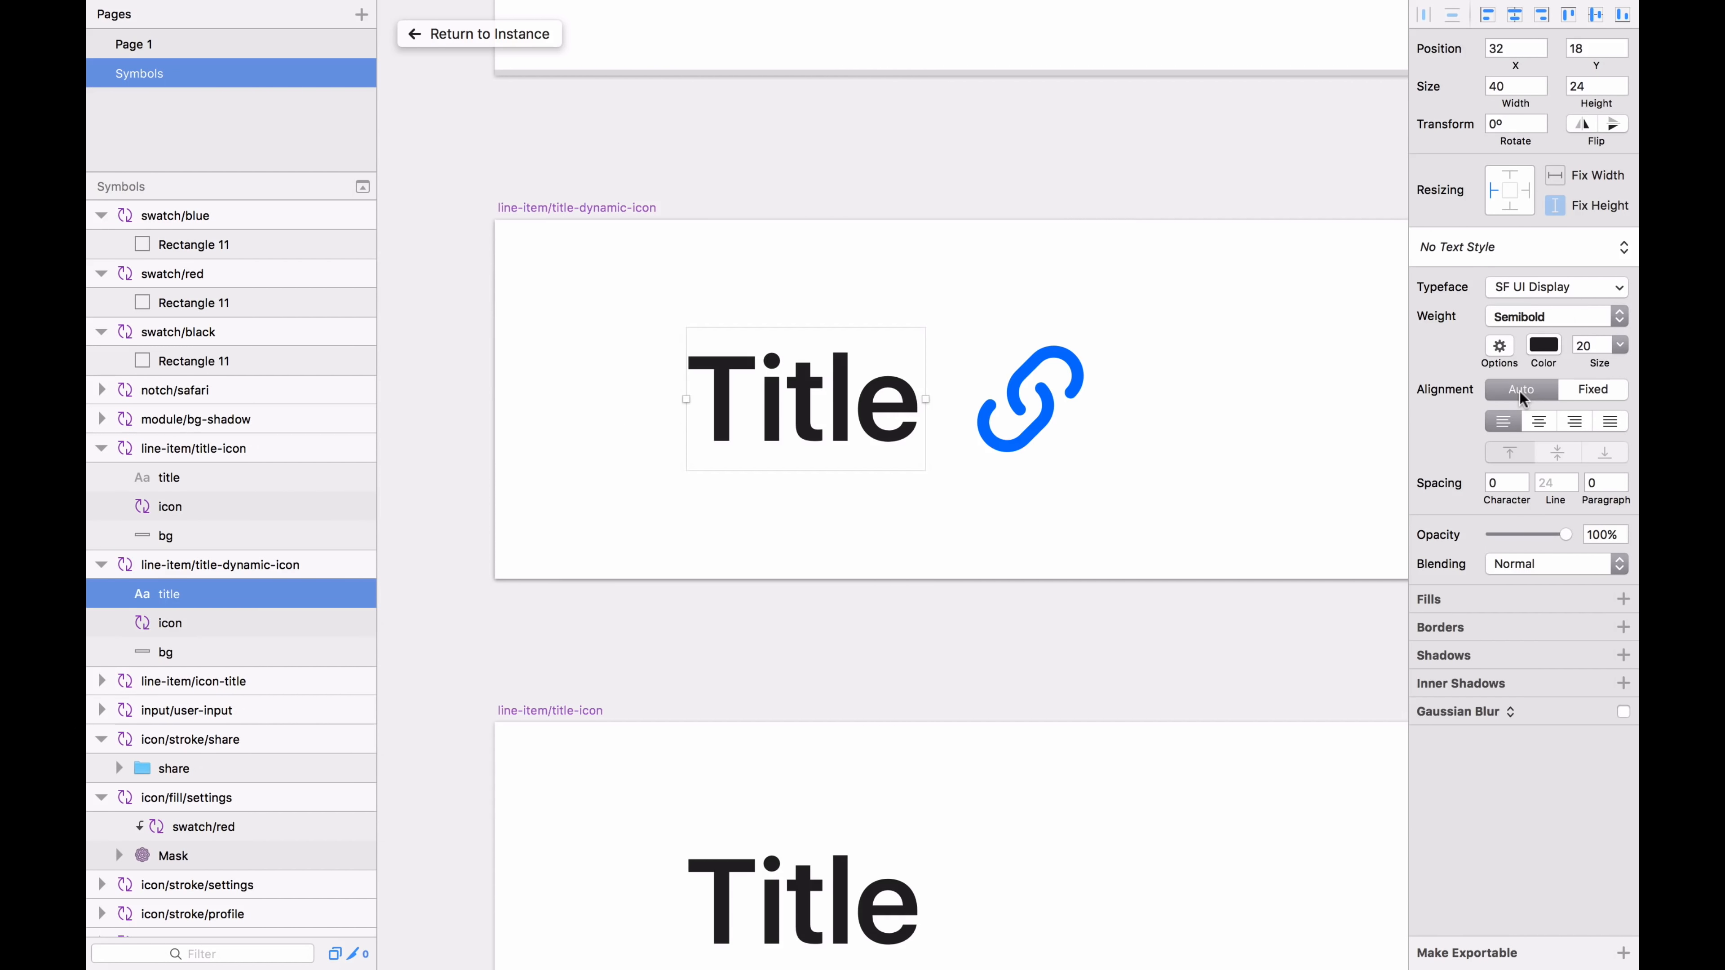
click(1027, 401)
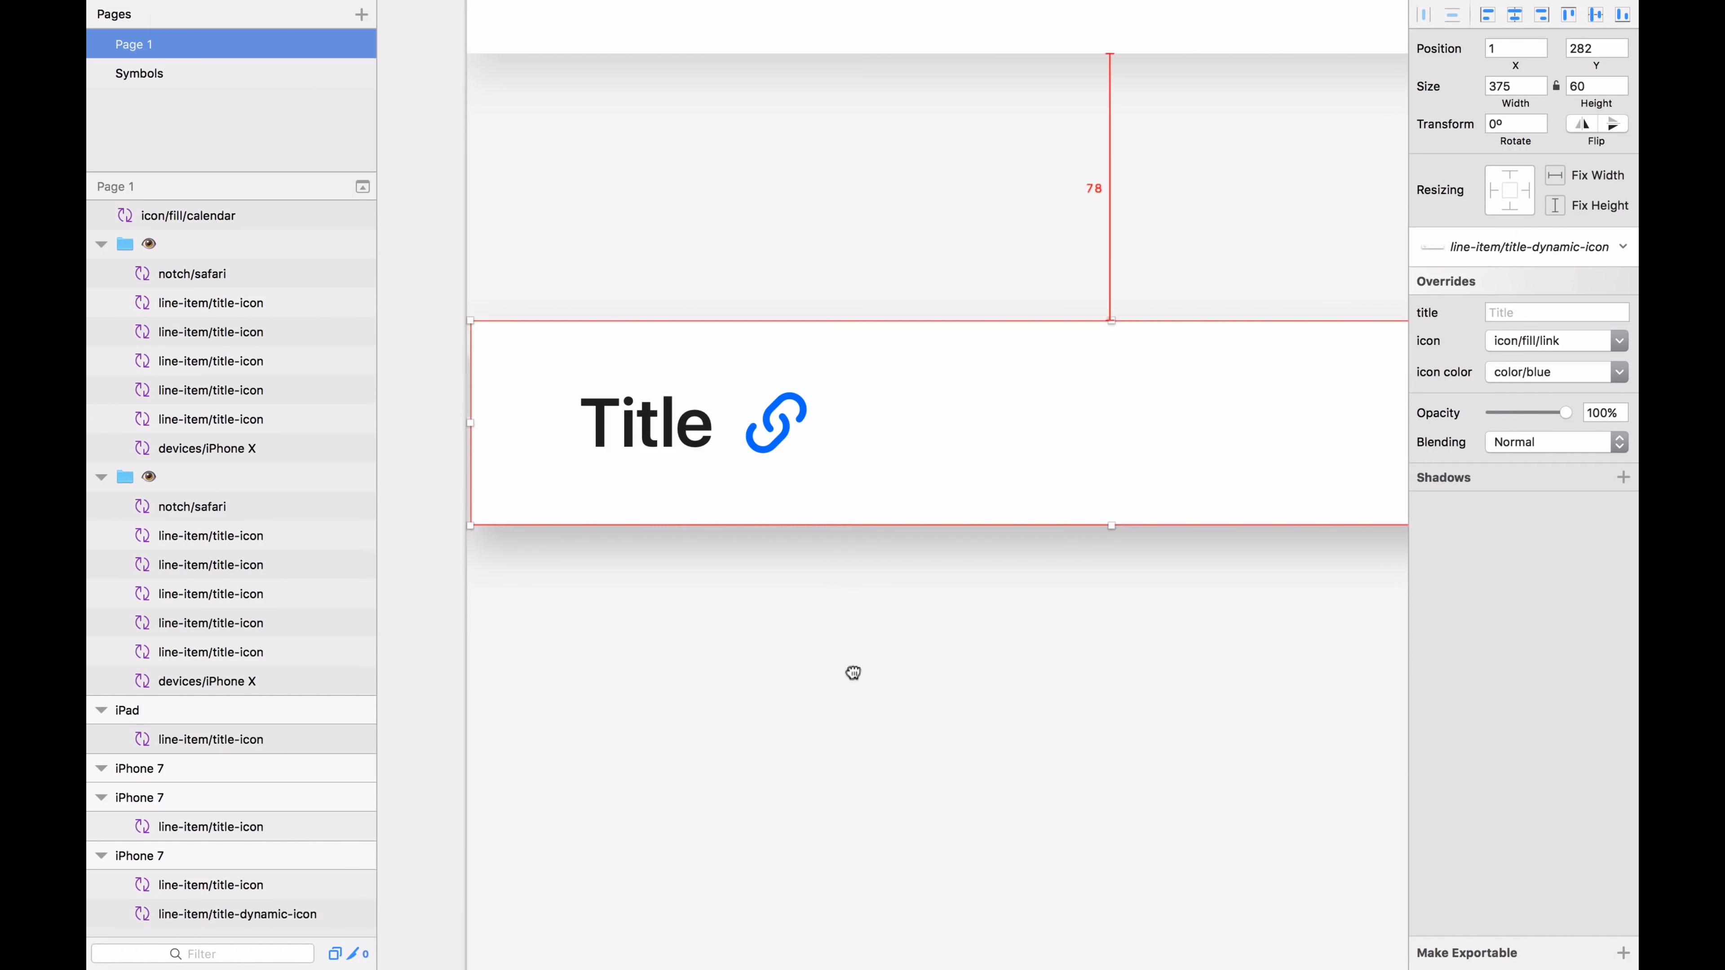
Step: Duplicate the line-item/title-dynamic-icon instance, move the copy down to Y 370 and set its title override to "Anything we type here"
key(super+d)
key(shift+Down)
key(shift+Down)
key(Down)
key(Down)
key(Down)
key(Down)
key(Down)
key(Down)
key(Down)
key(Down)
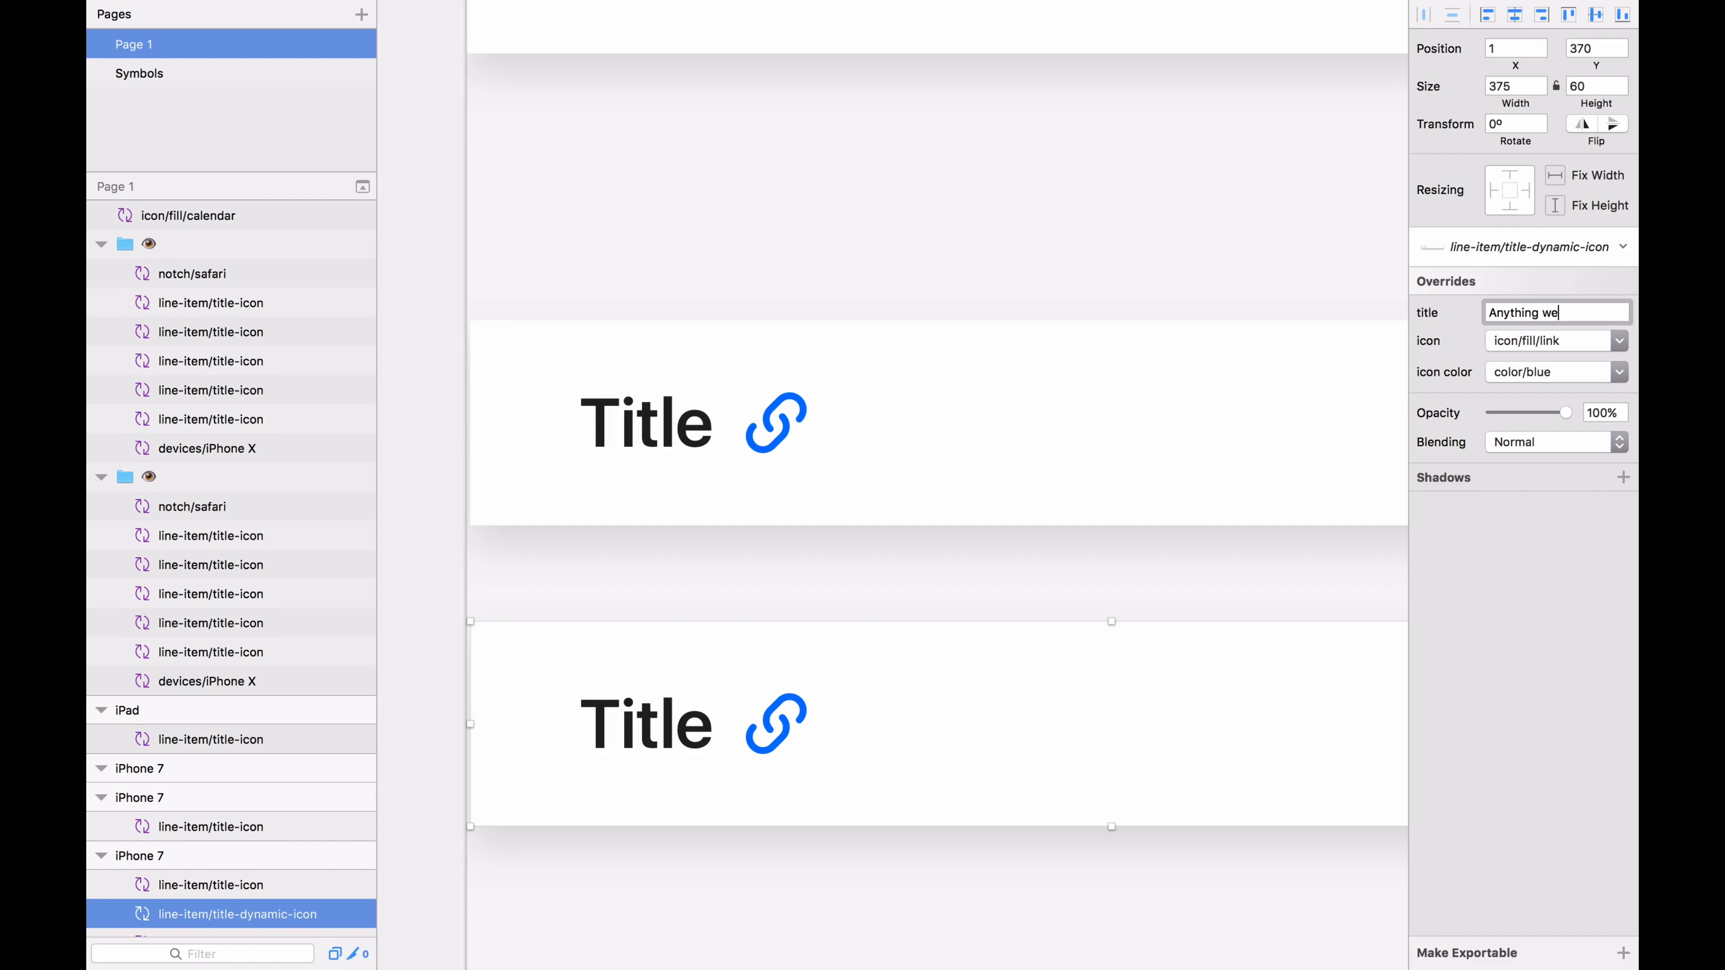
key(Return)
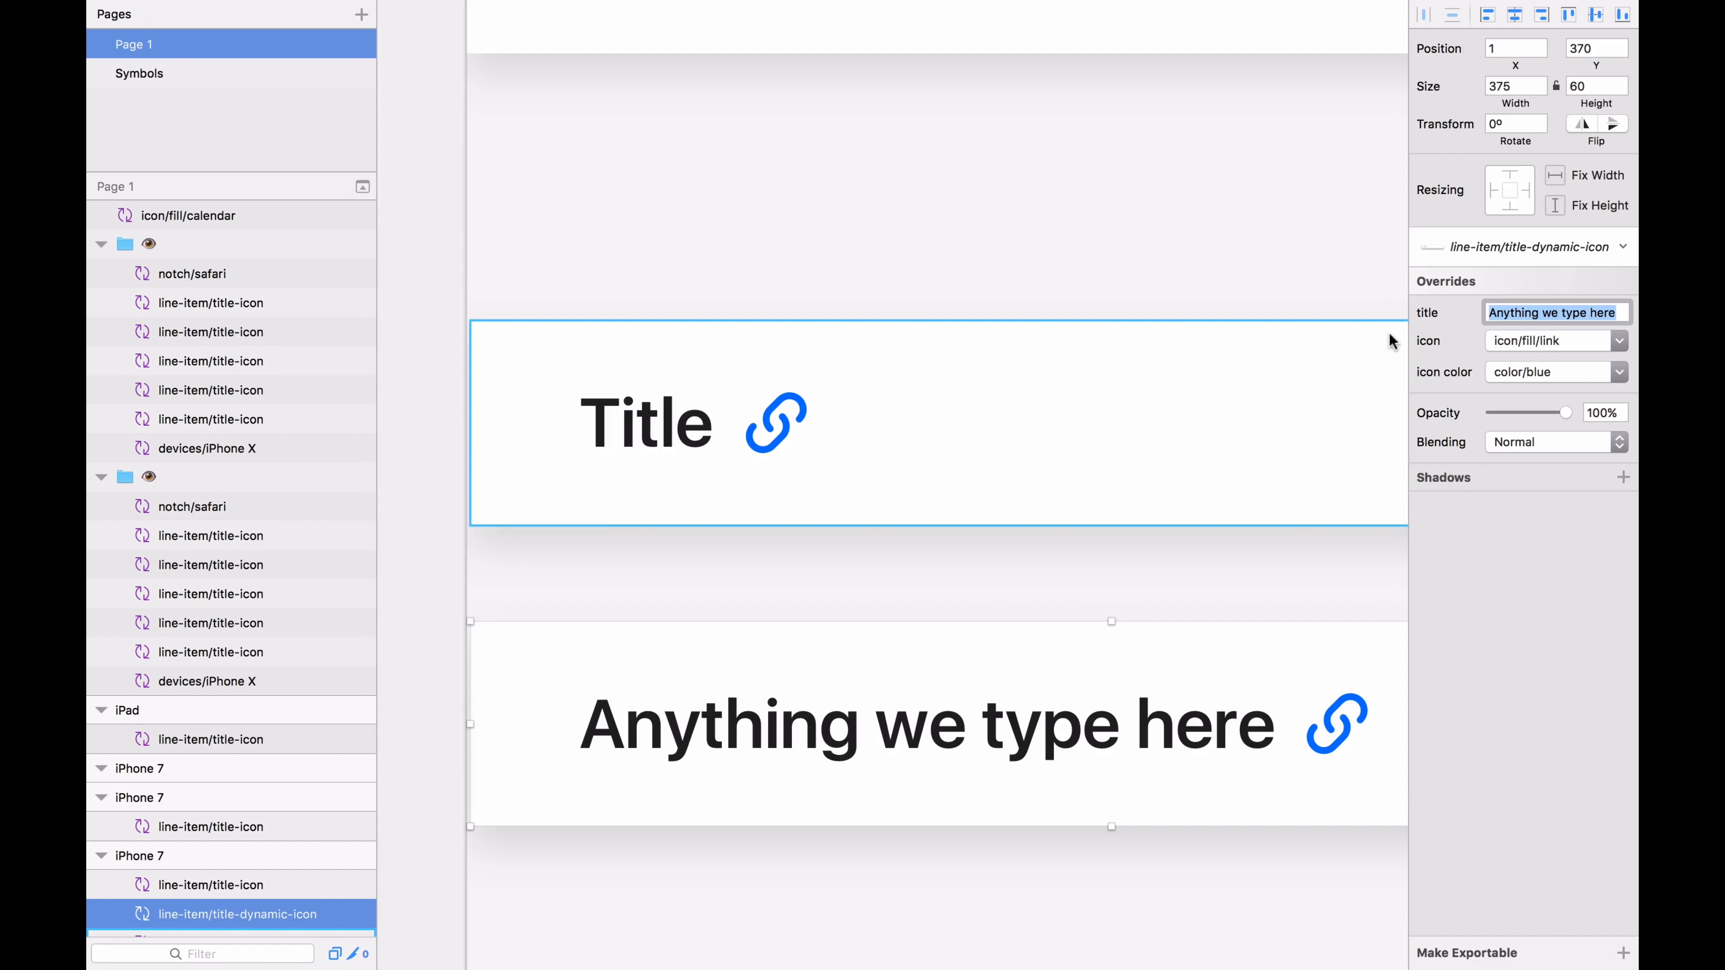
Step: Inspect the bg, title and Rectangle 10 cursor layers of the input/user-input source symbol
scroll(1391, 340, down, 3)
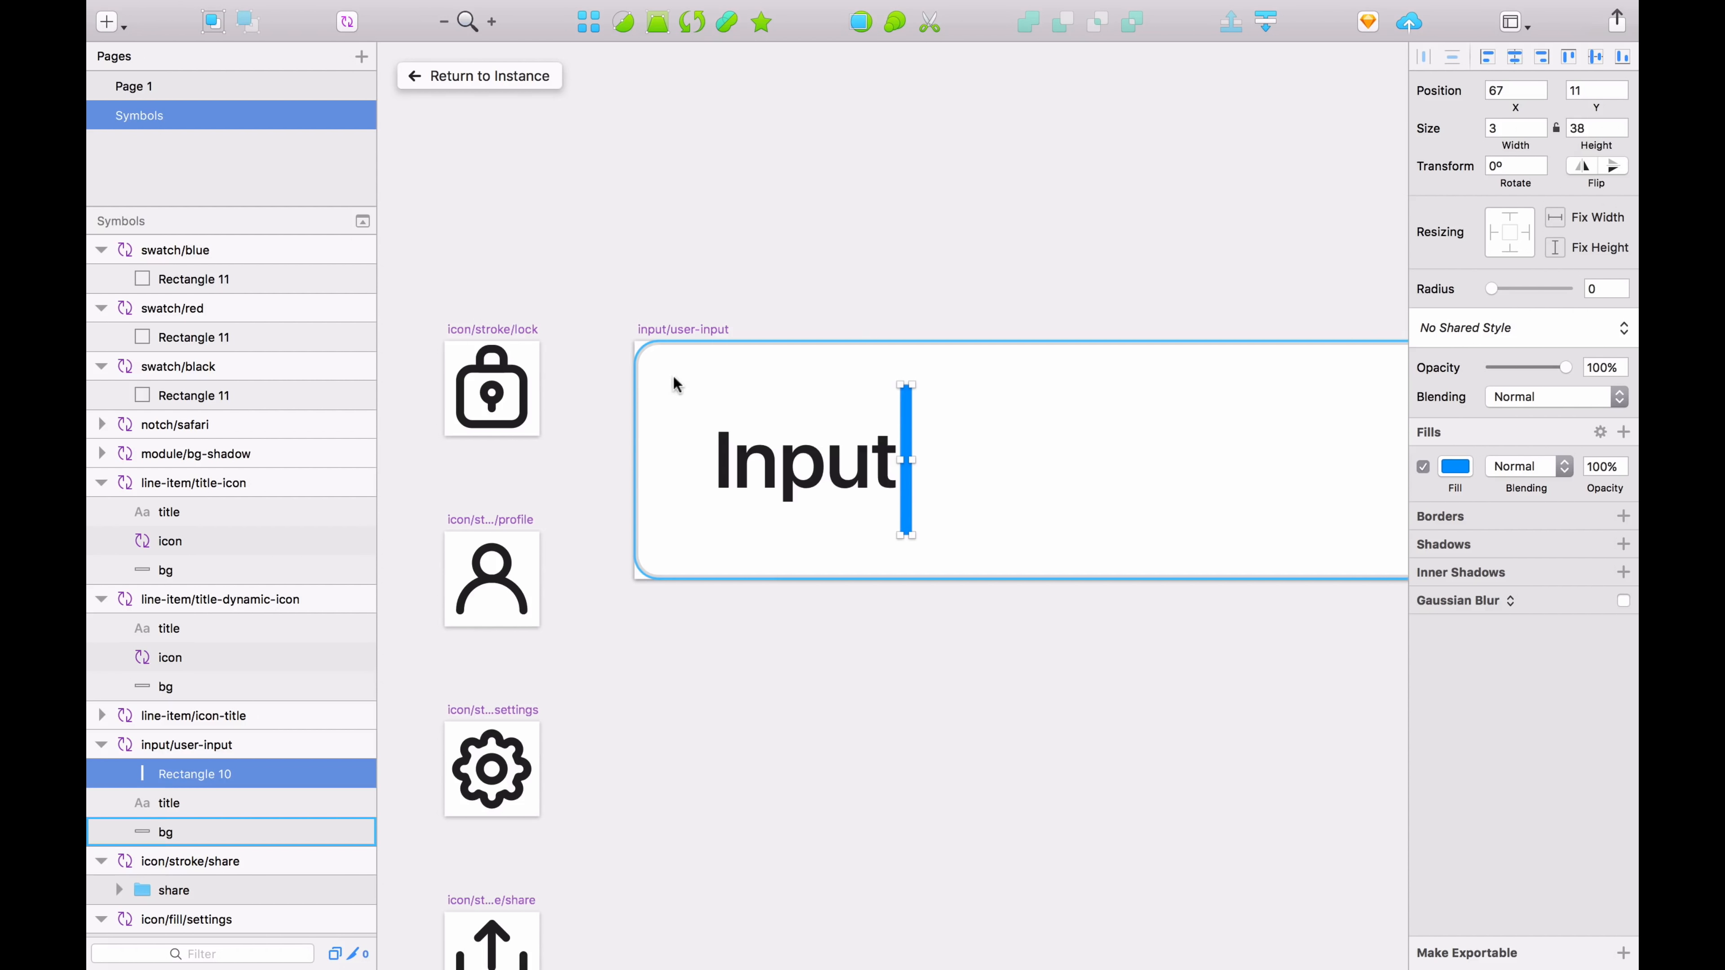
click(669, 387)
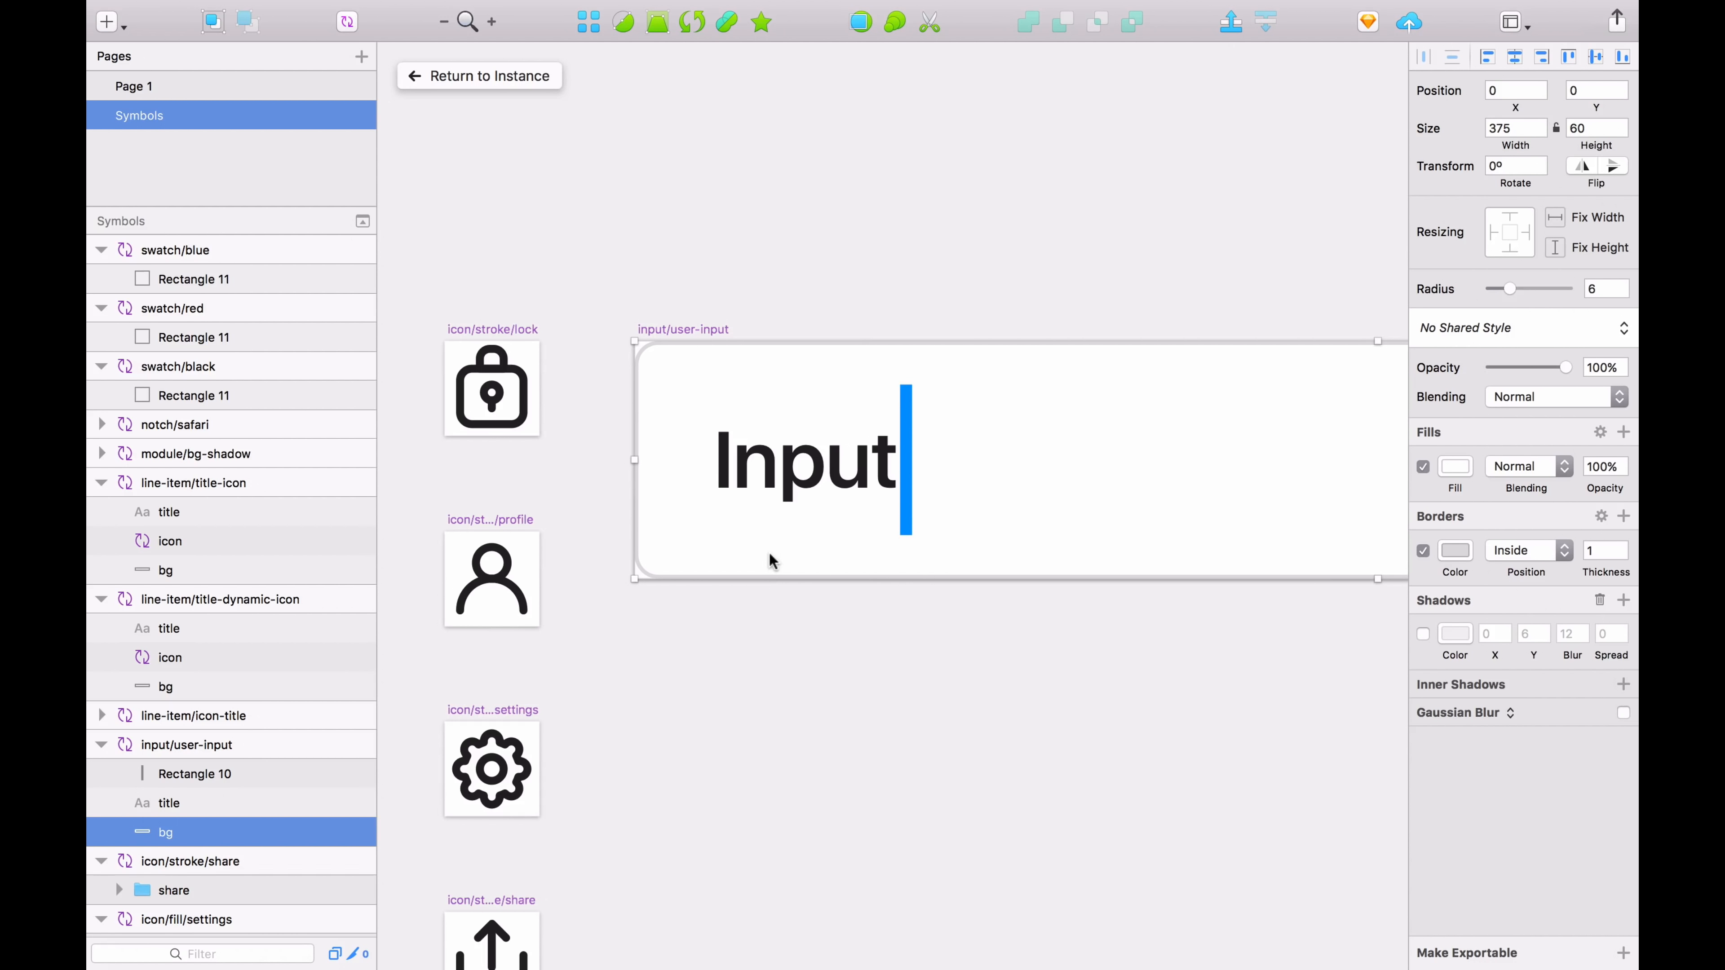
click(778, 469)
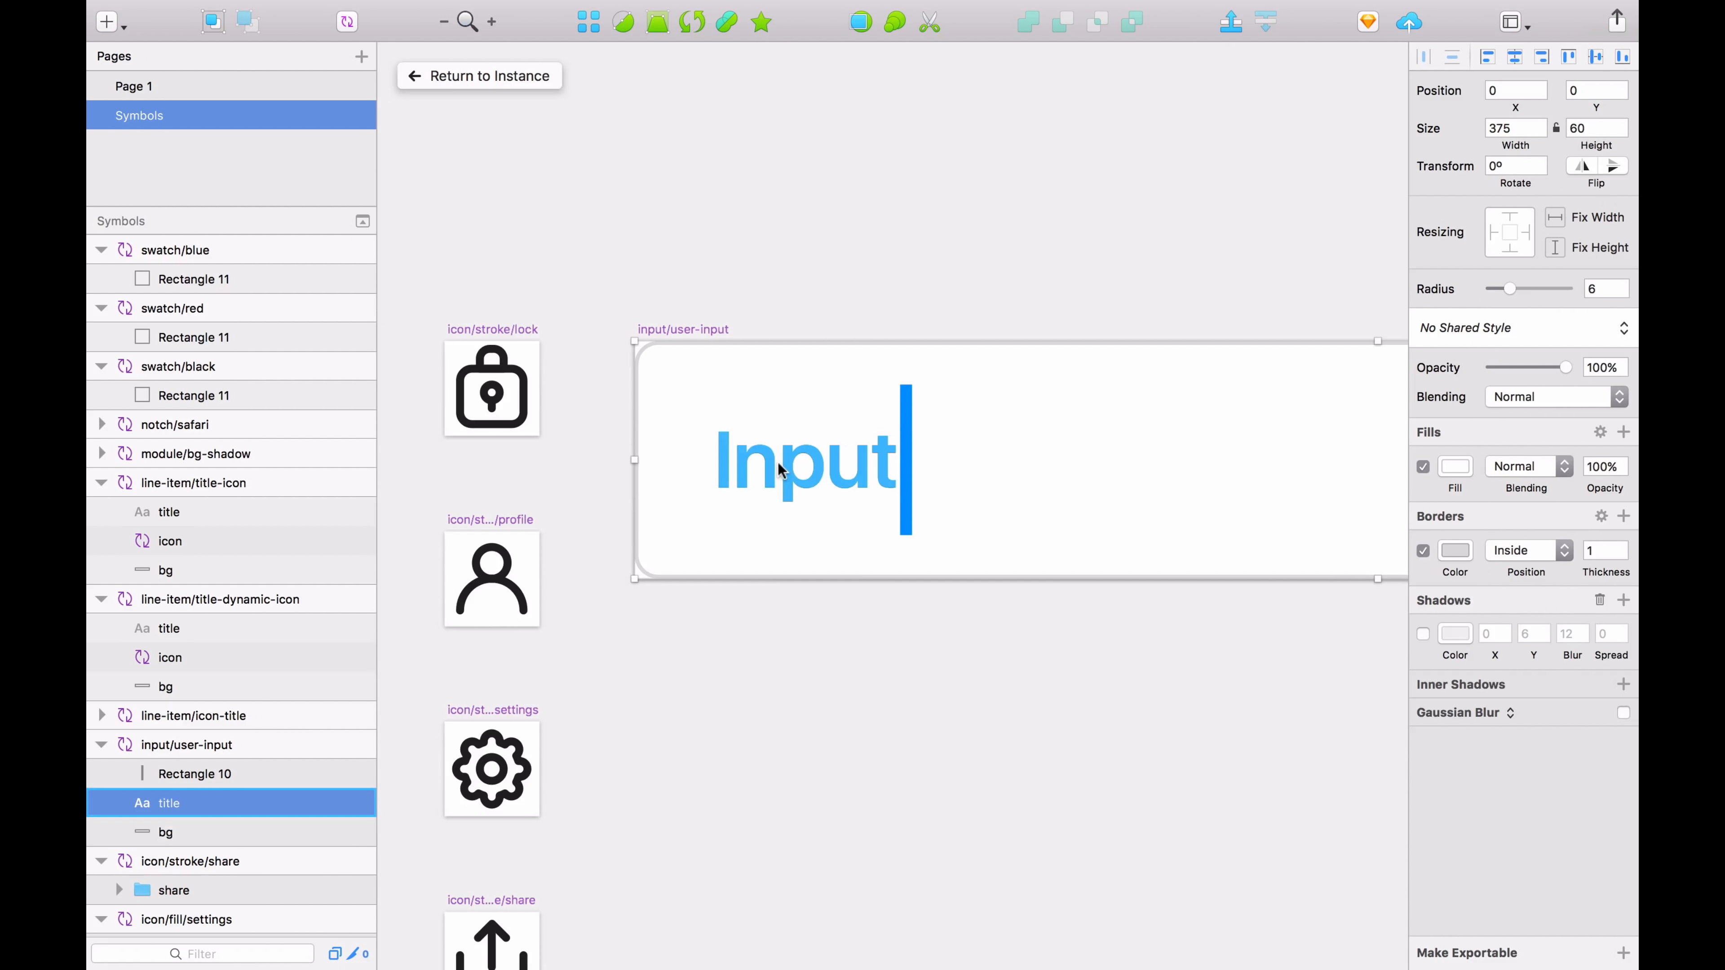
click(910, 418)
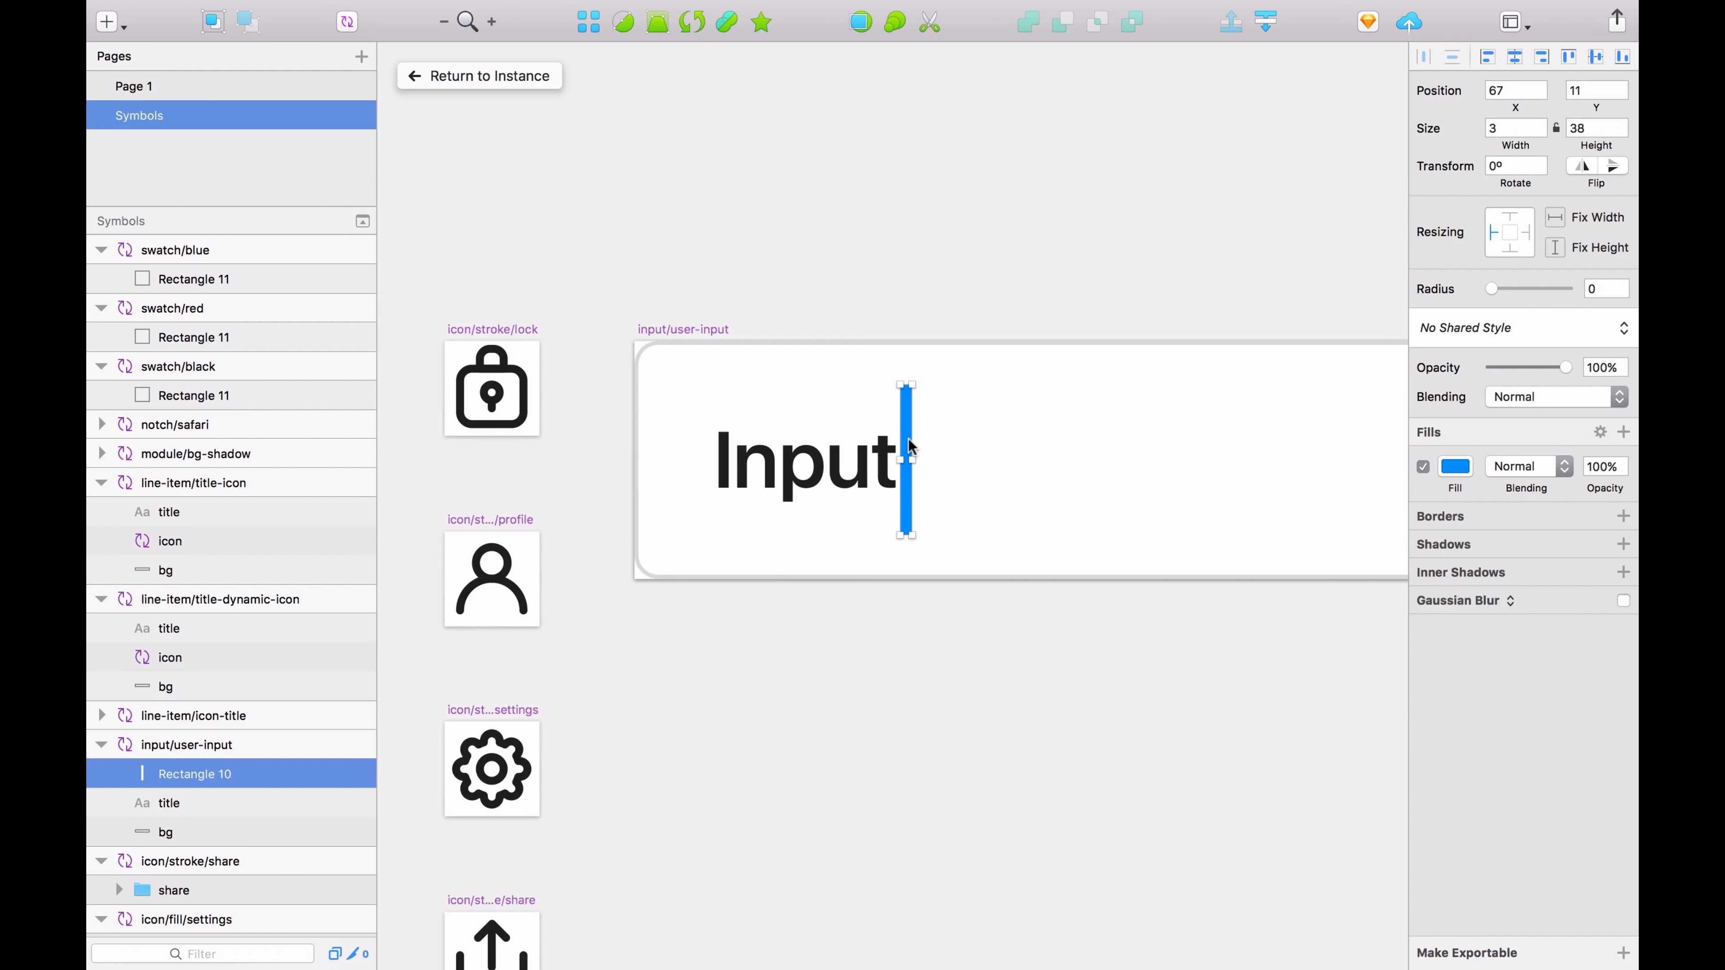
Step: Return to the input/user-input instance on Page 1 and enter an e-mail address as its title override
click(483, 76)
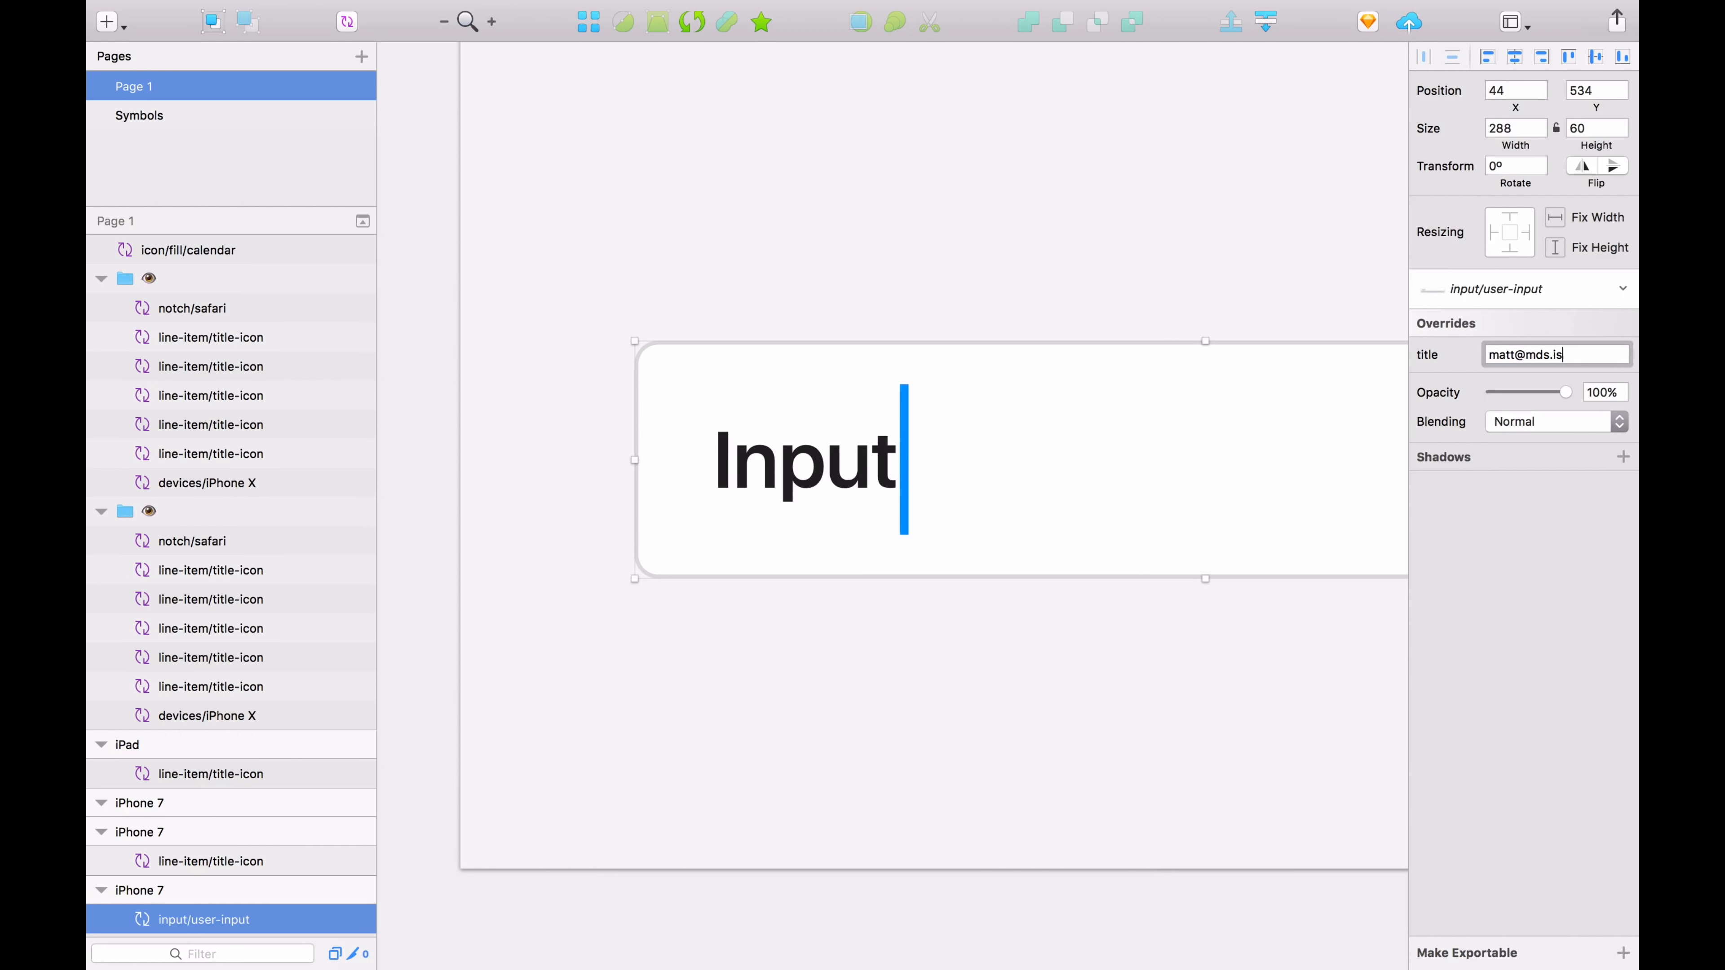
key(Return)
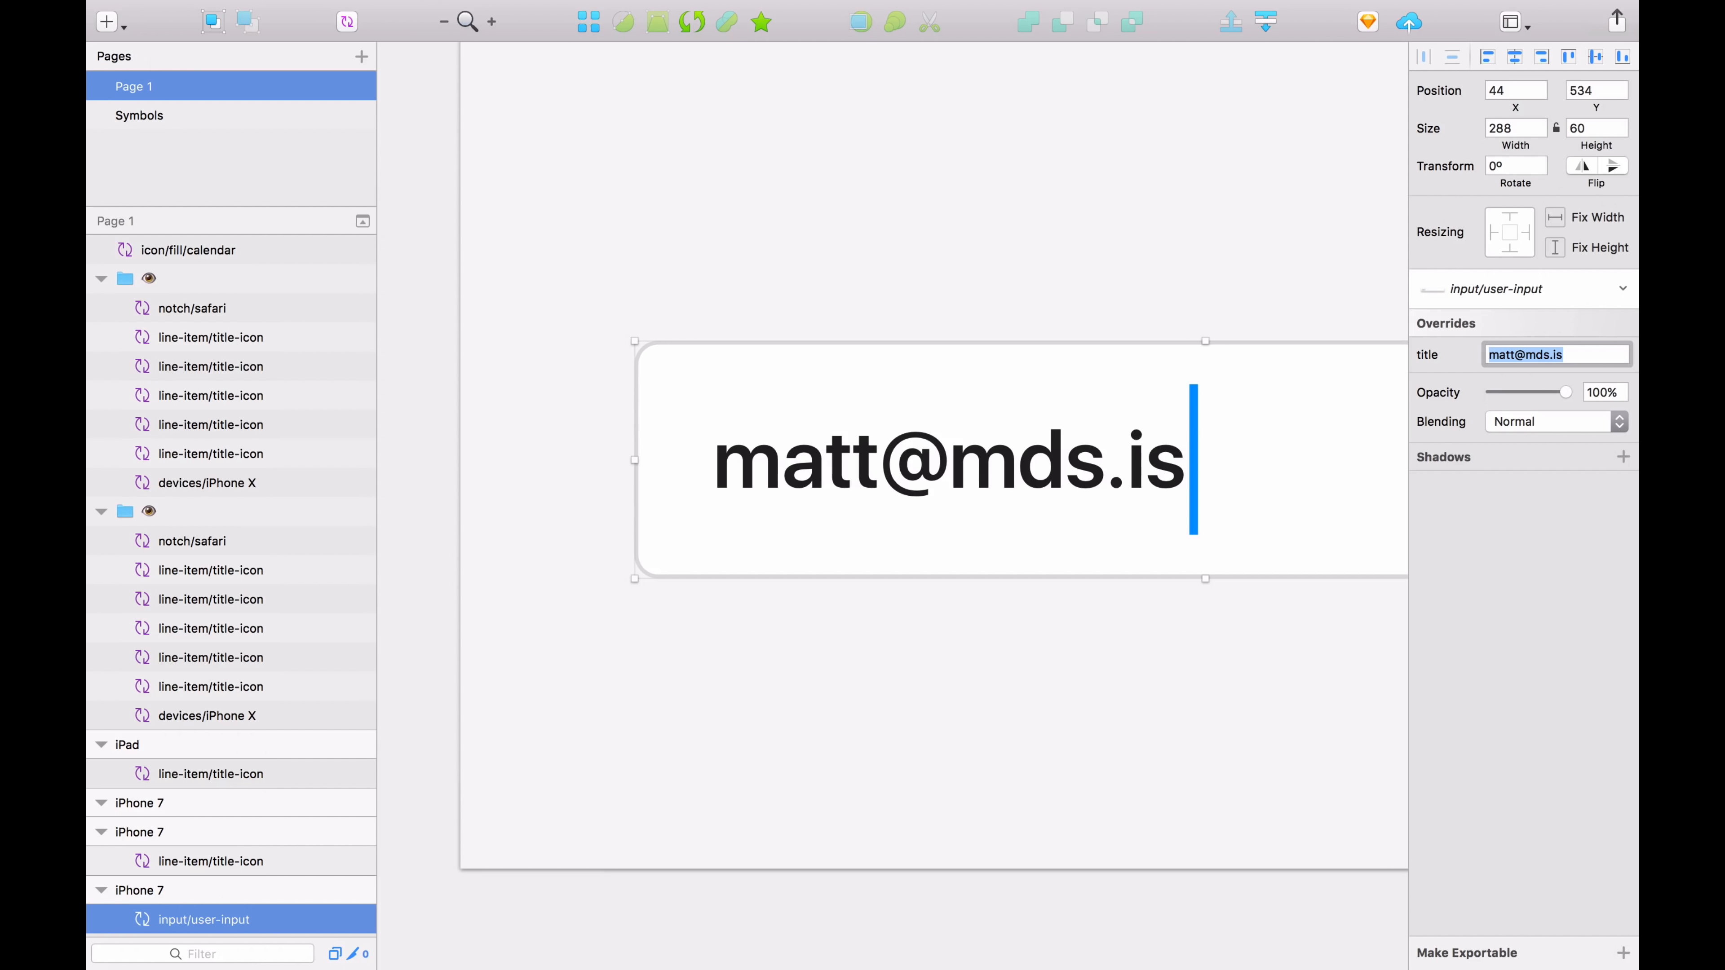
key(Return)
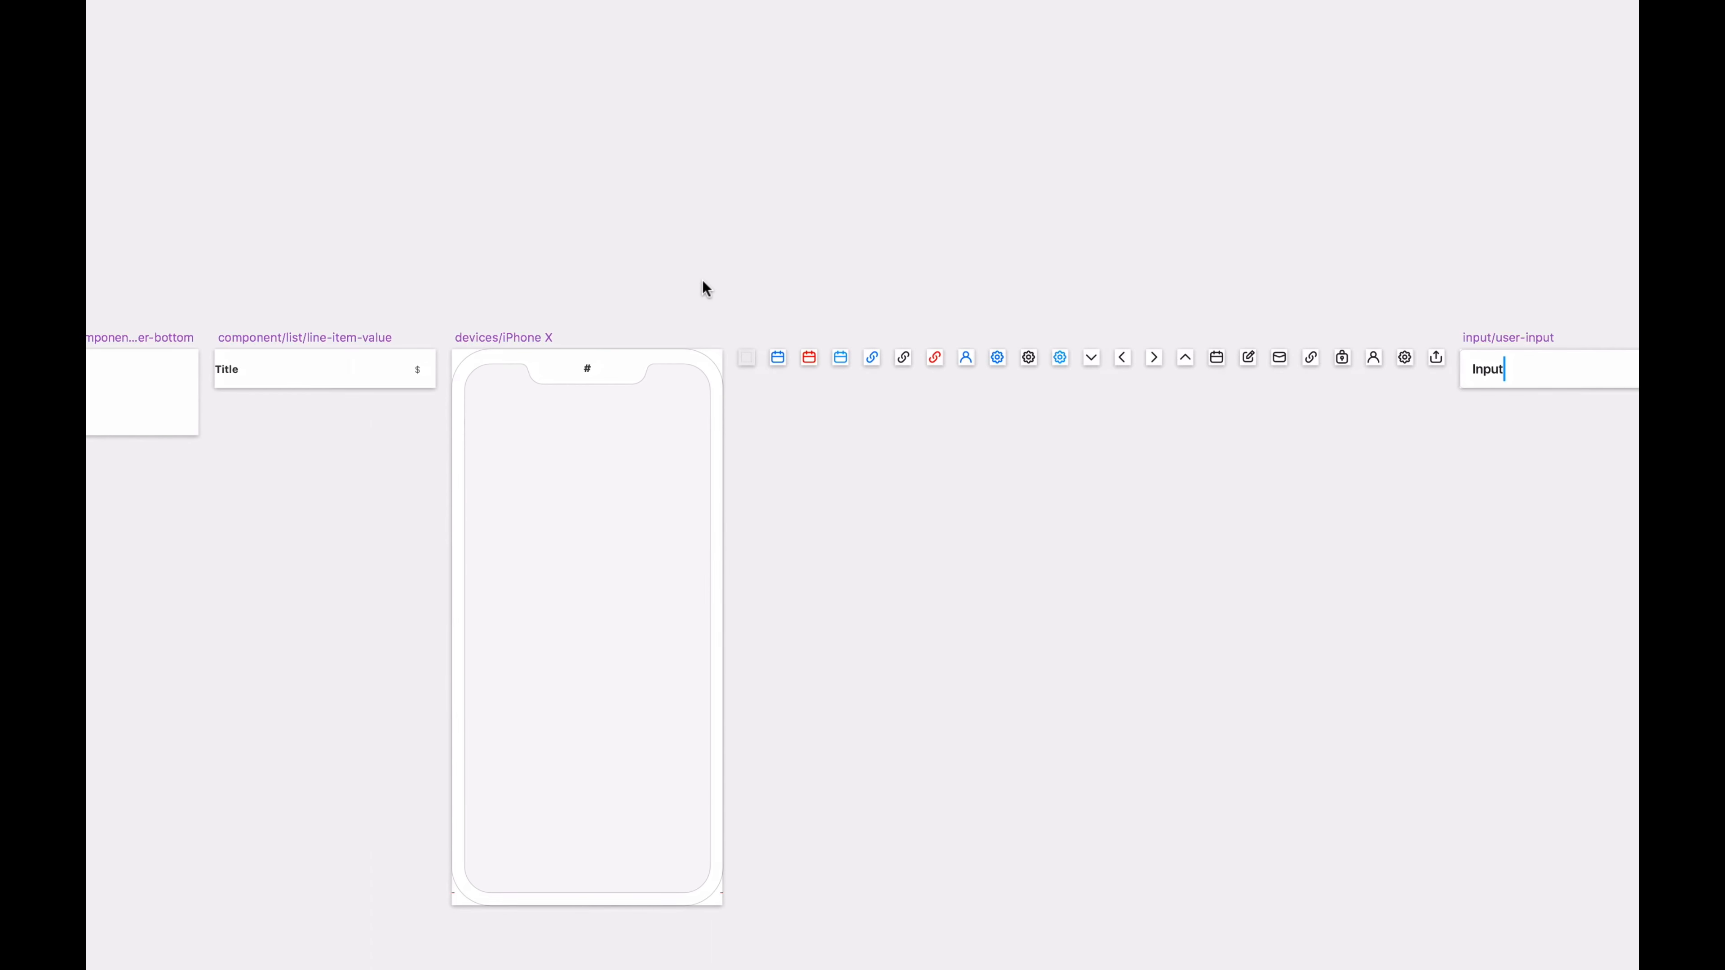
Step: Look over the single row of symbols, from the device and icon symbols to the color swatches, and fit them all in view
scroll(702, 278, up, 3)
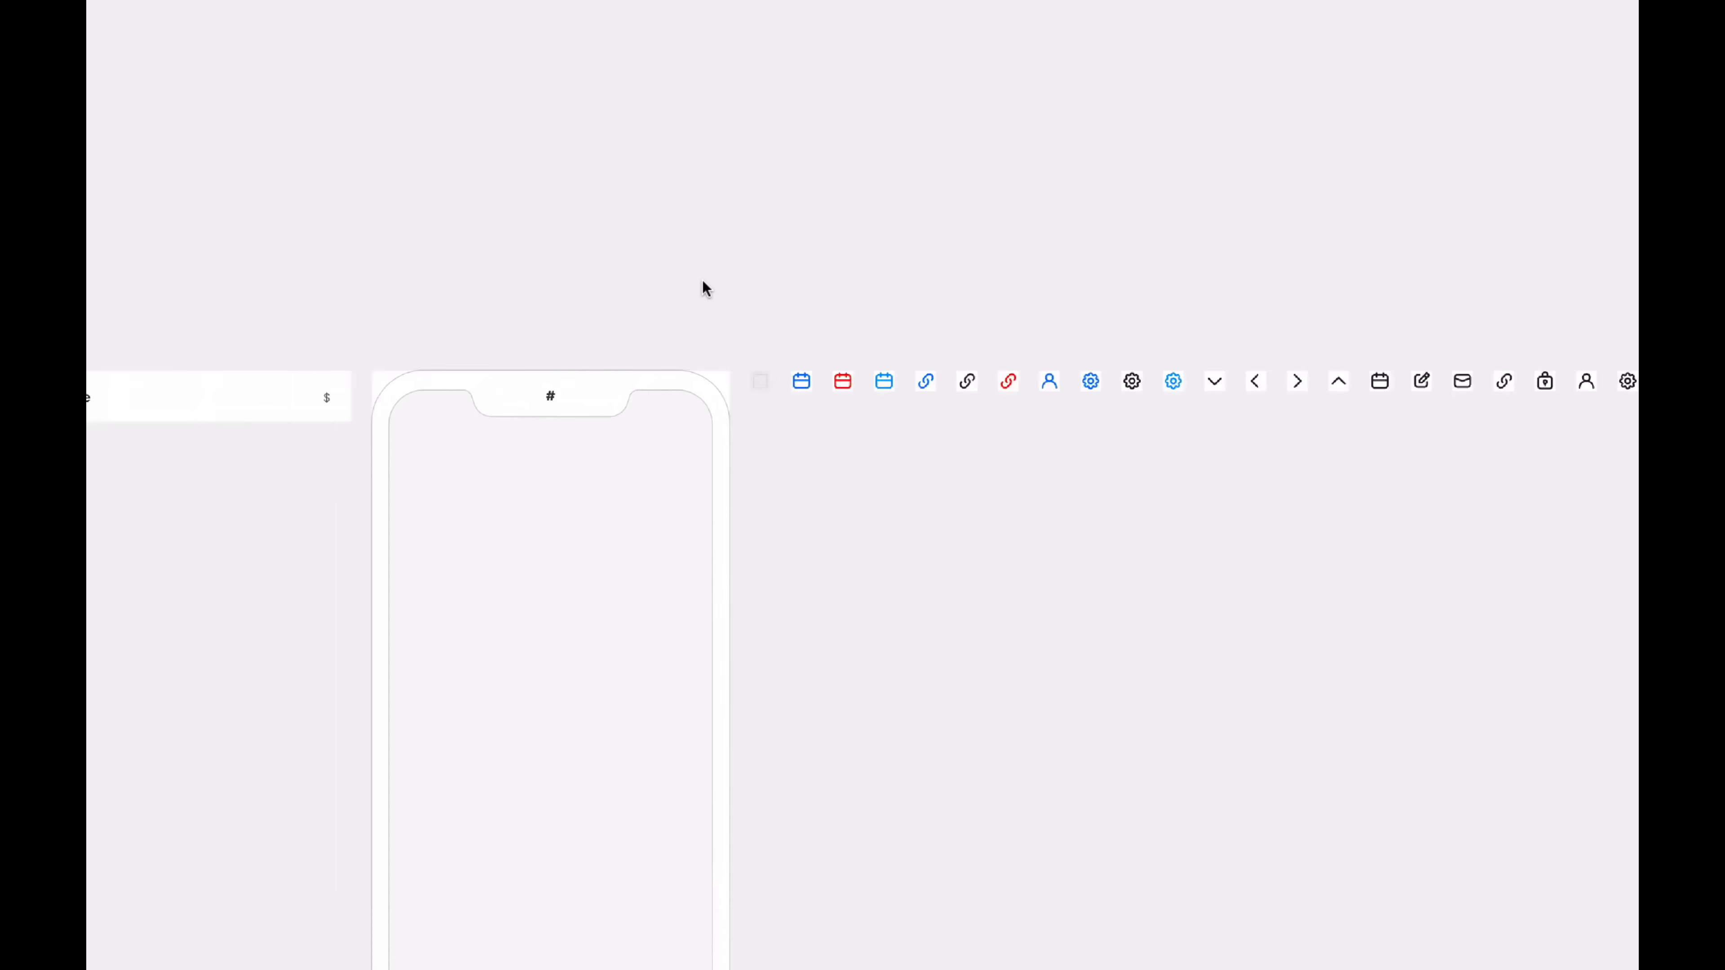
scroll(702, 278, right, 5)
scroll(702, 278, right, 10)
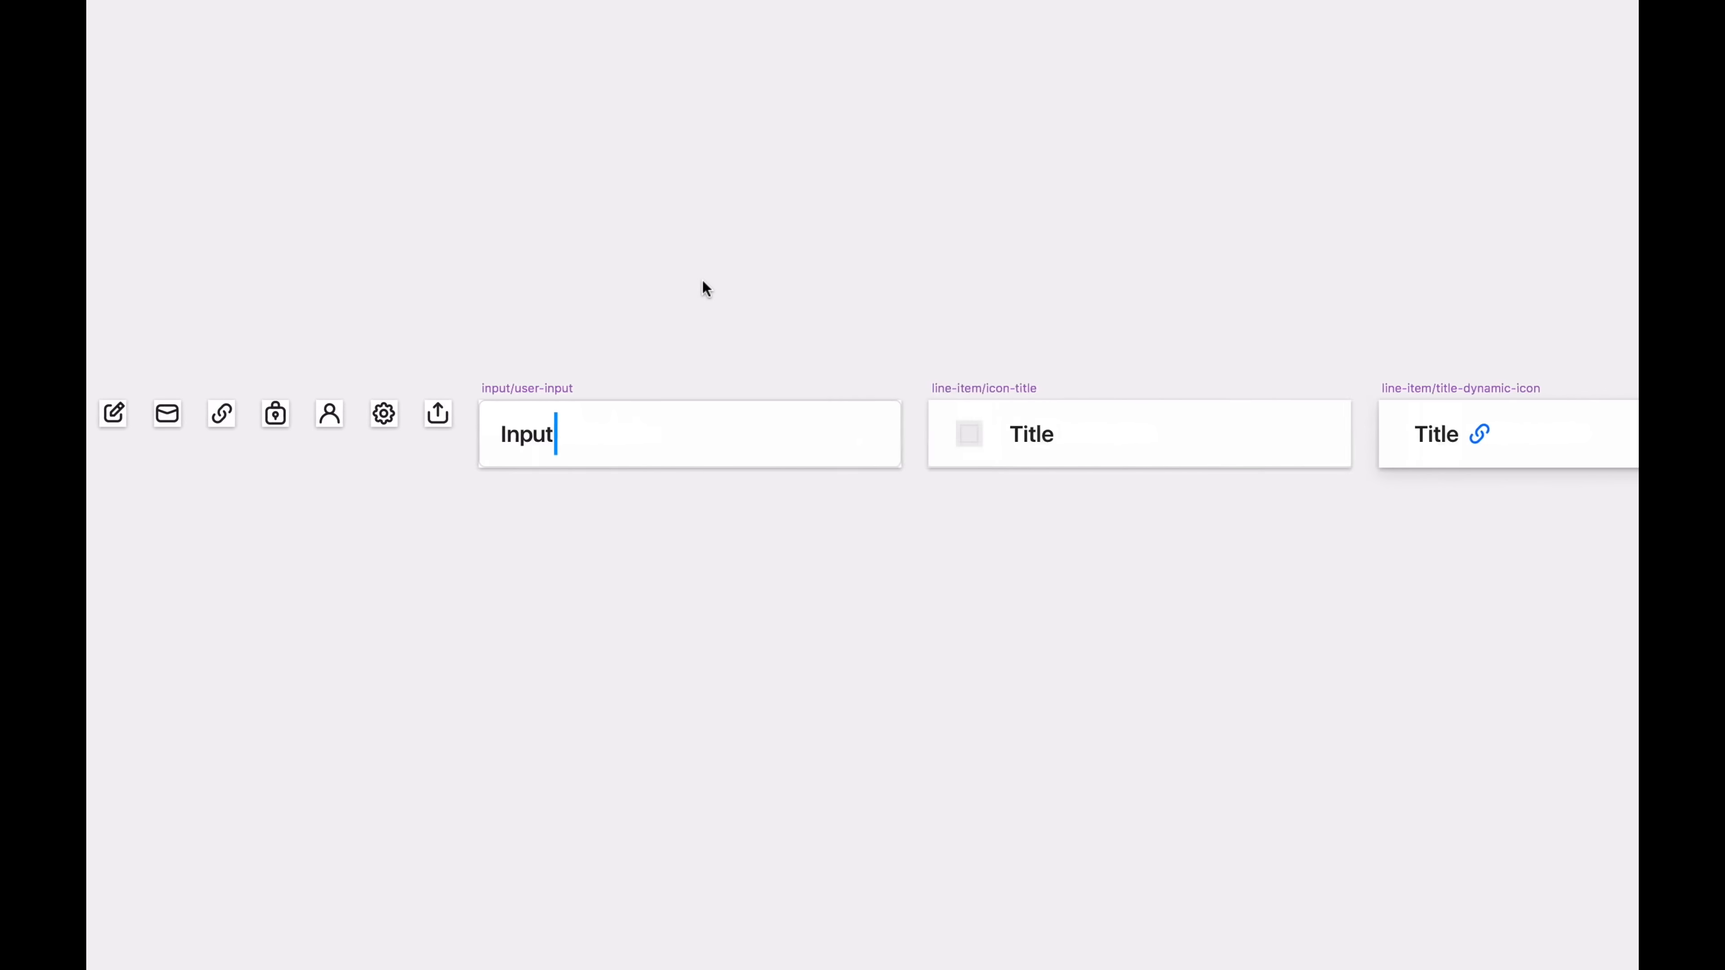
scroll(702, 278, right, 10)
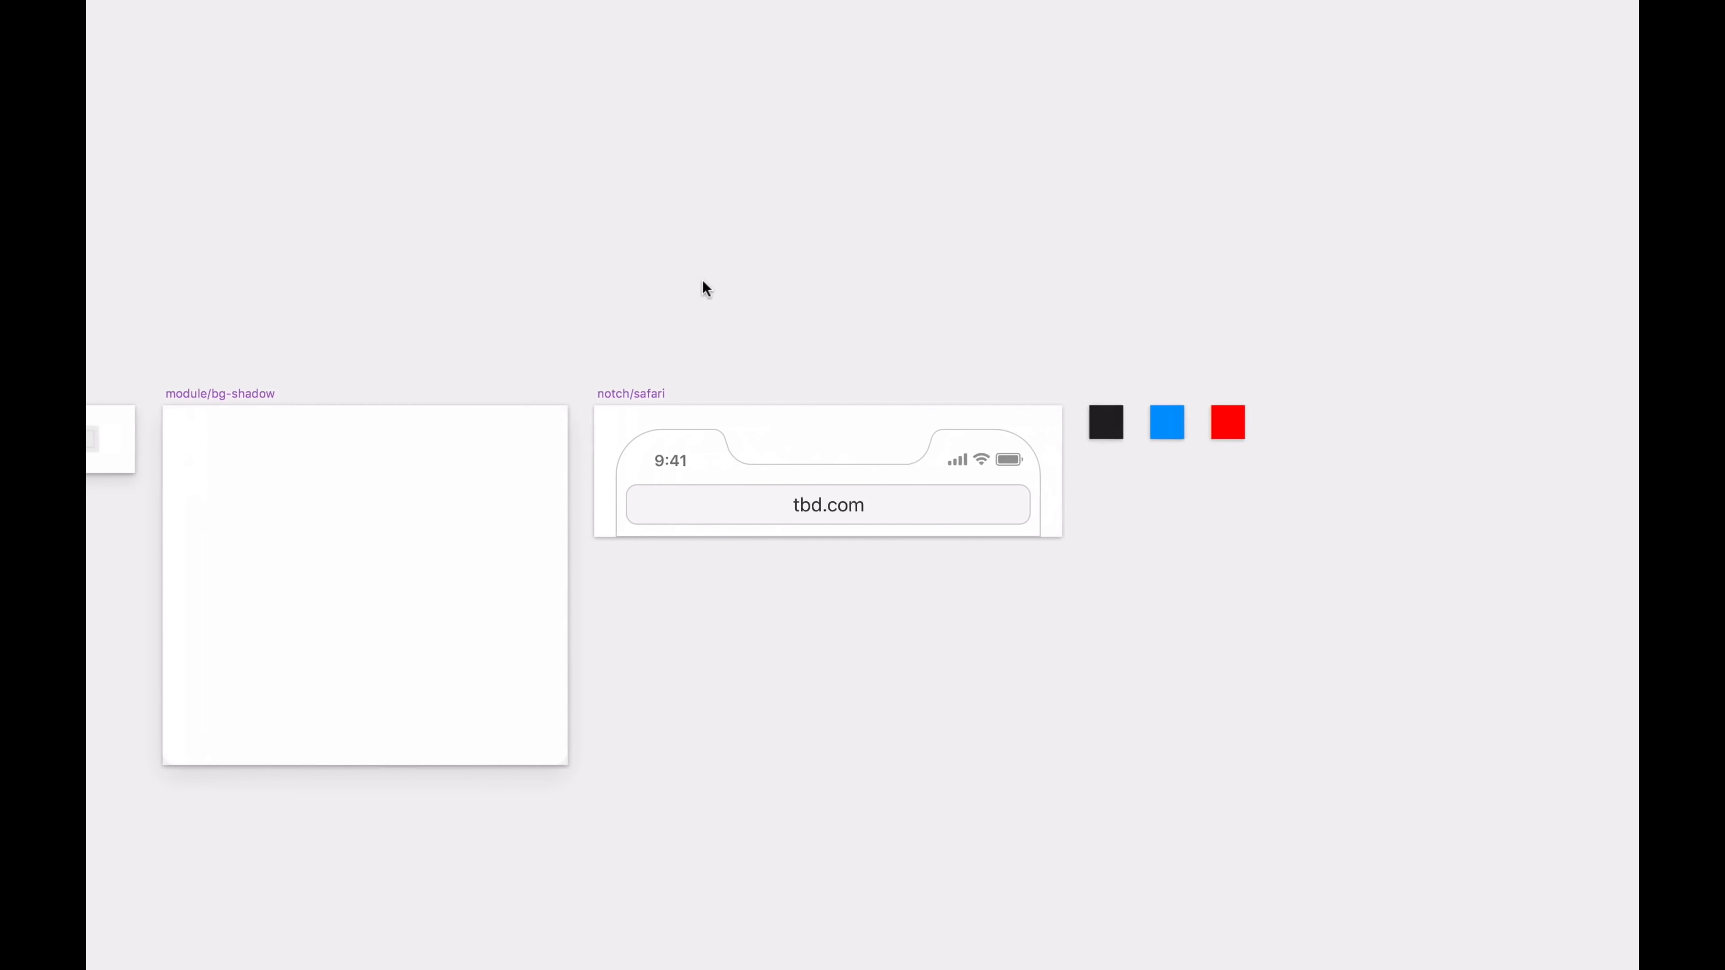
scroll(703, 278, down, 5)
scroll(702, 278, left, 5)
key(super+1)
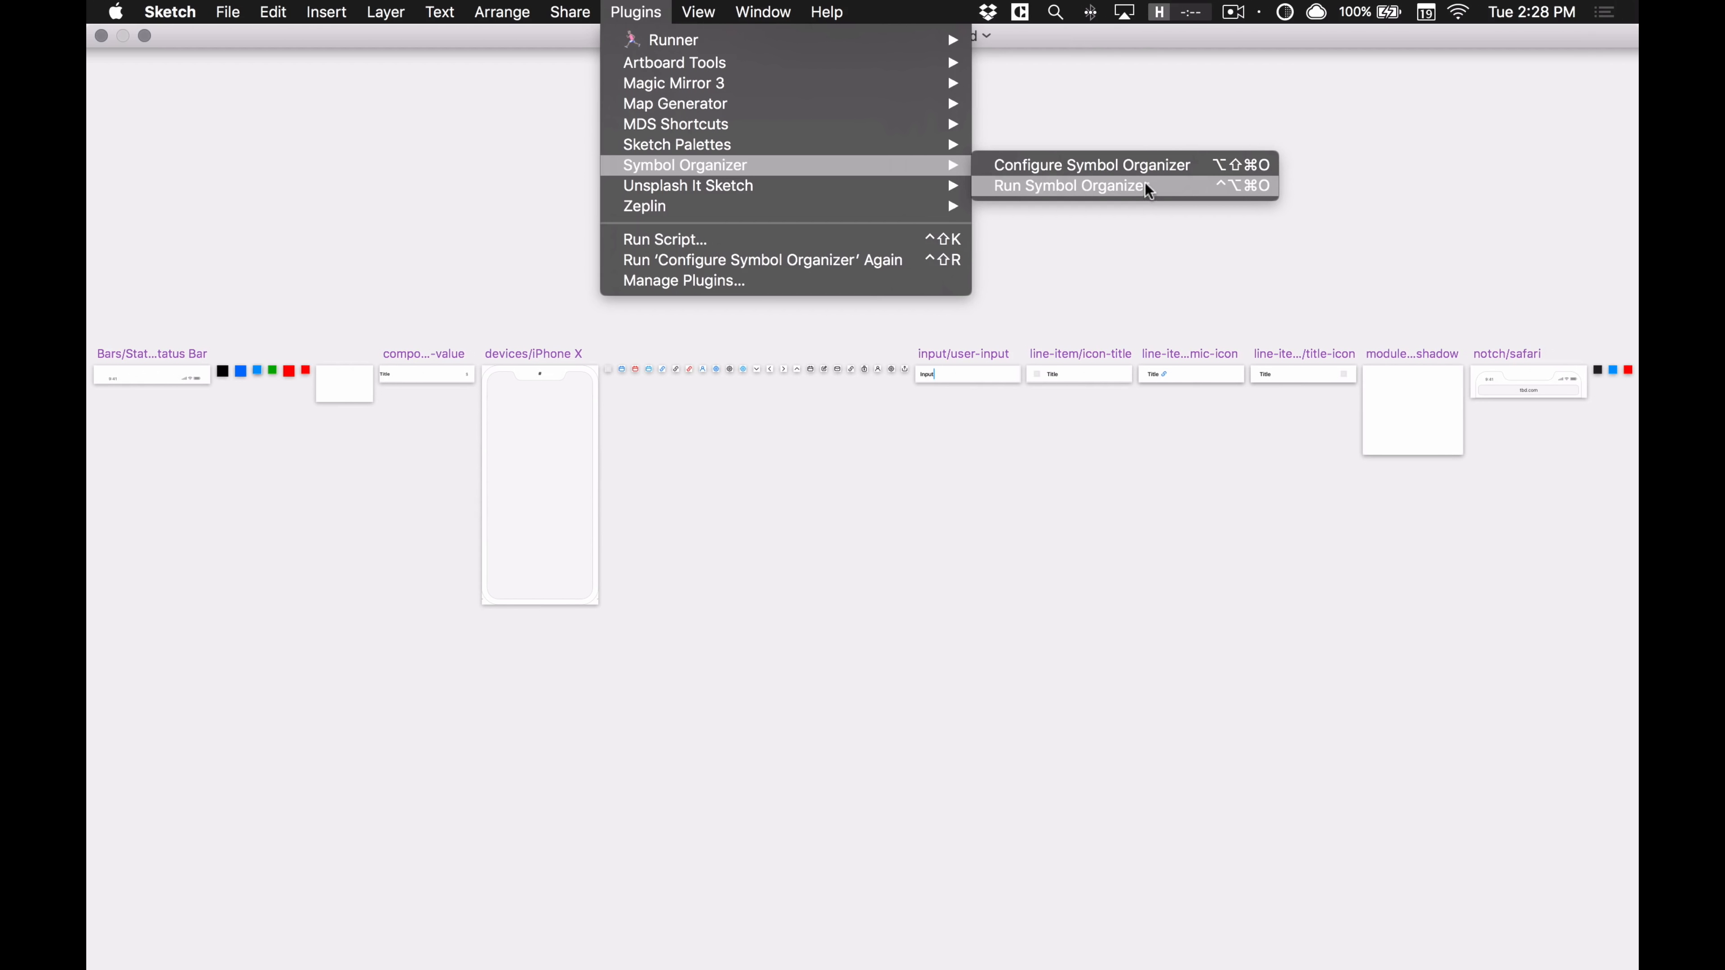
Step: Configure the Symbol Organizer plugin with Max Per Row/Column set to 4
click(1124, 164)
drag(778, 530, 715, 528)
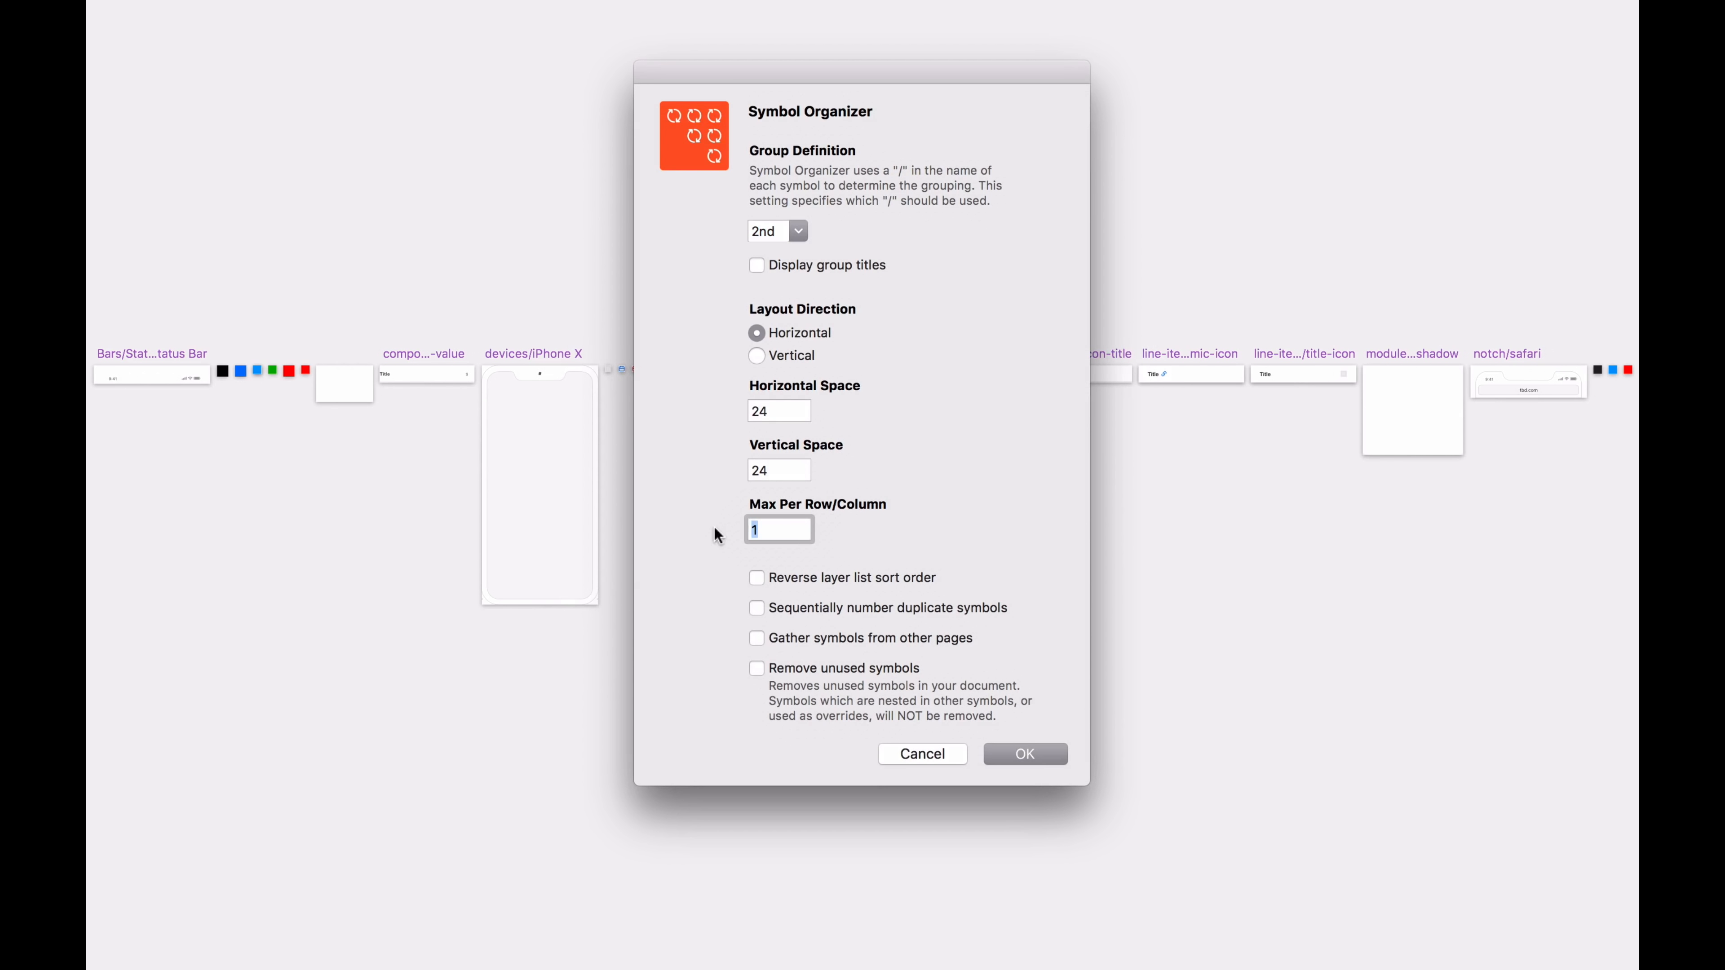
text(4)
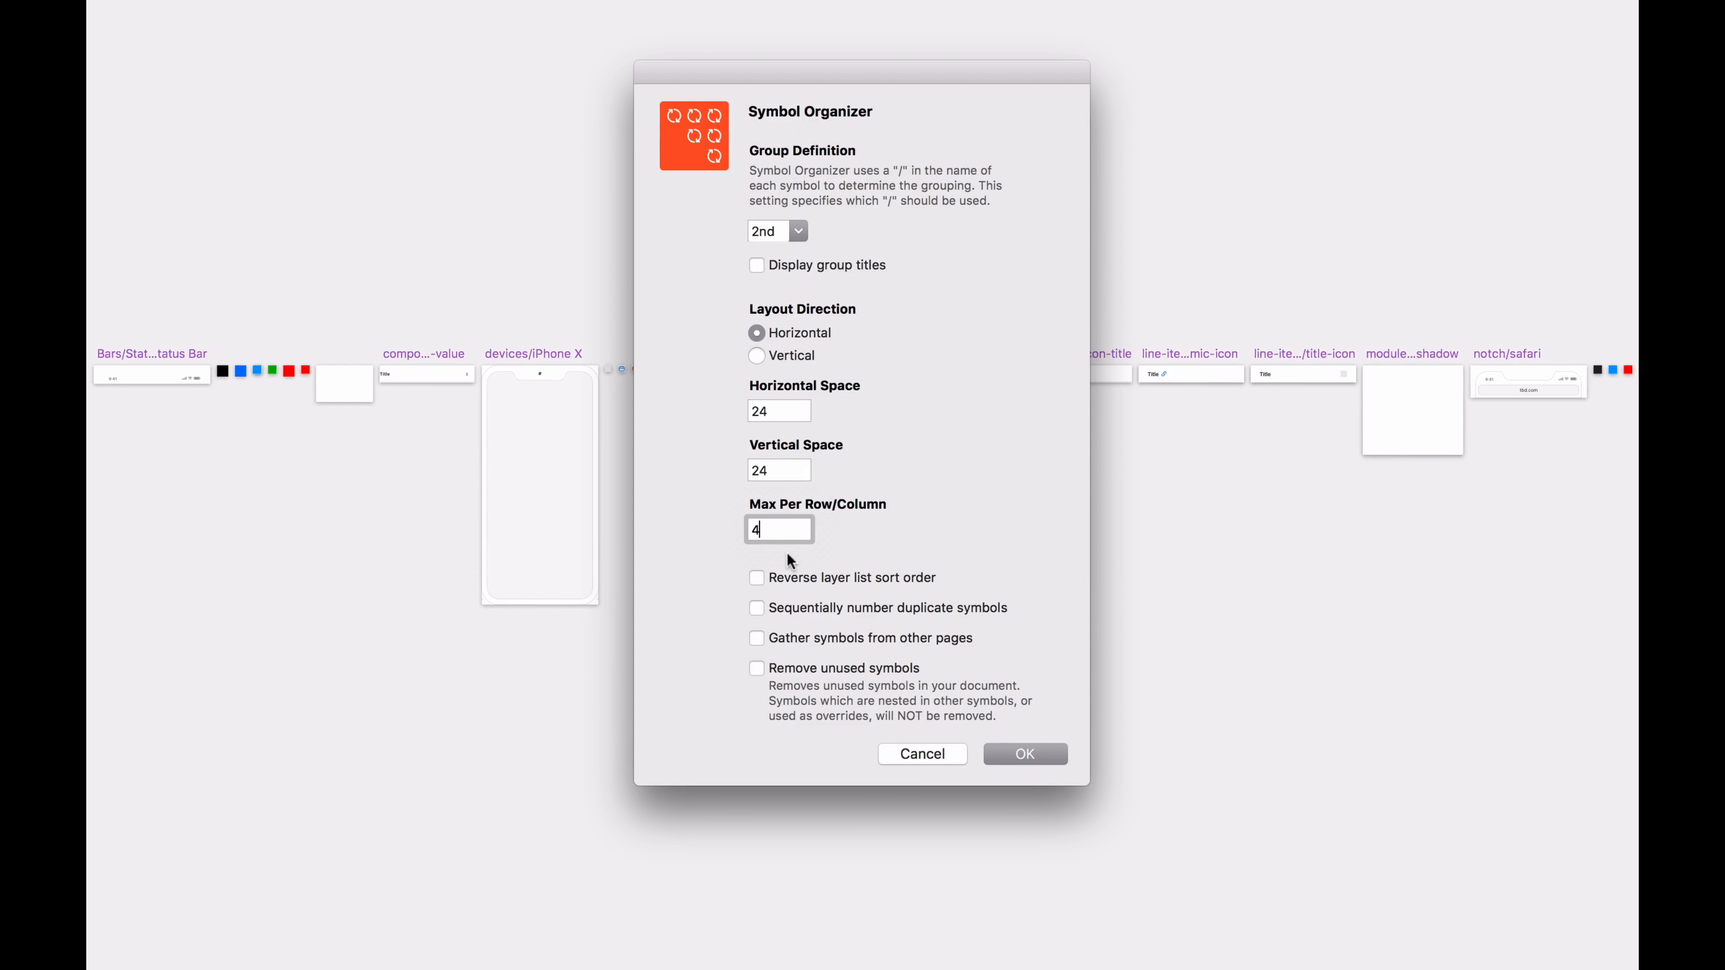